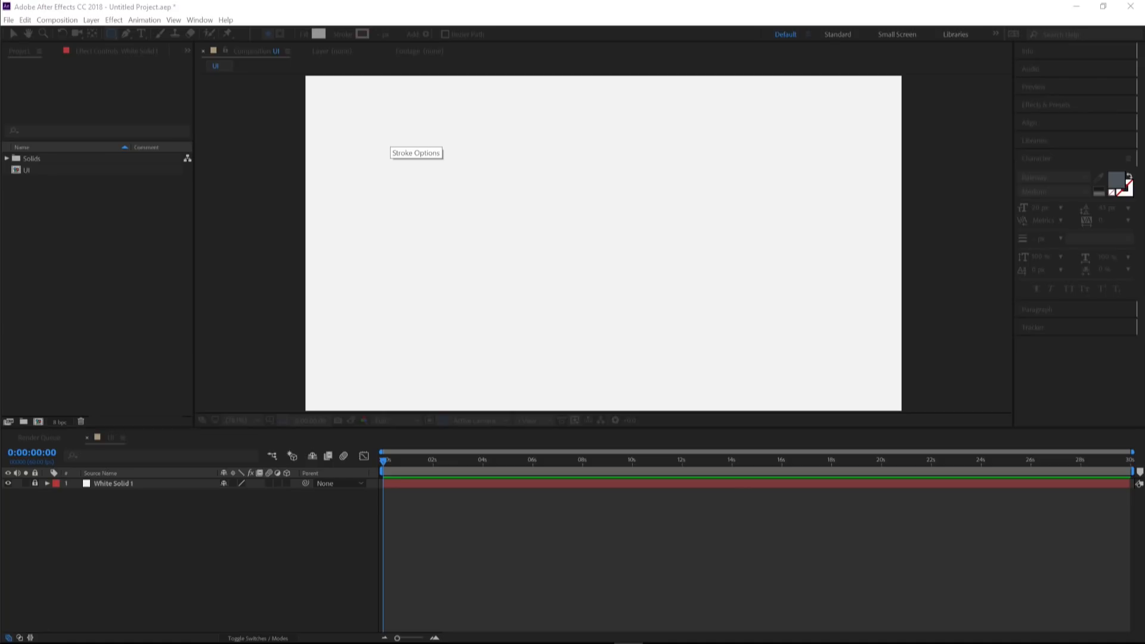
- Set the shape stroke to None and draw a white rounded rectangle as a card in the middle of the composition
{"action": "left_click_drag", "start_coordinate": [694, 137], "coordinate": [523, 94]}
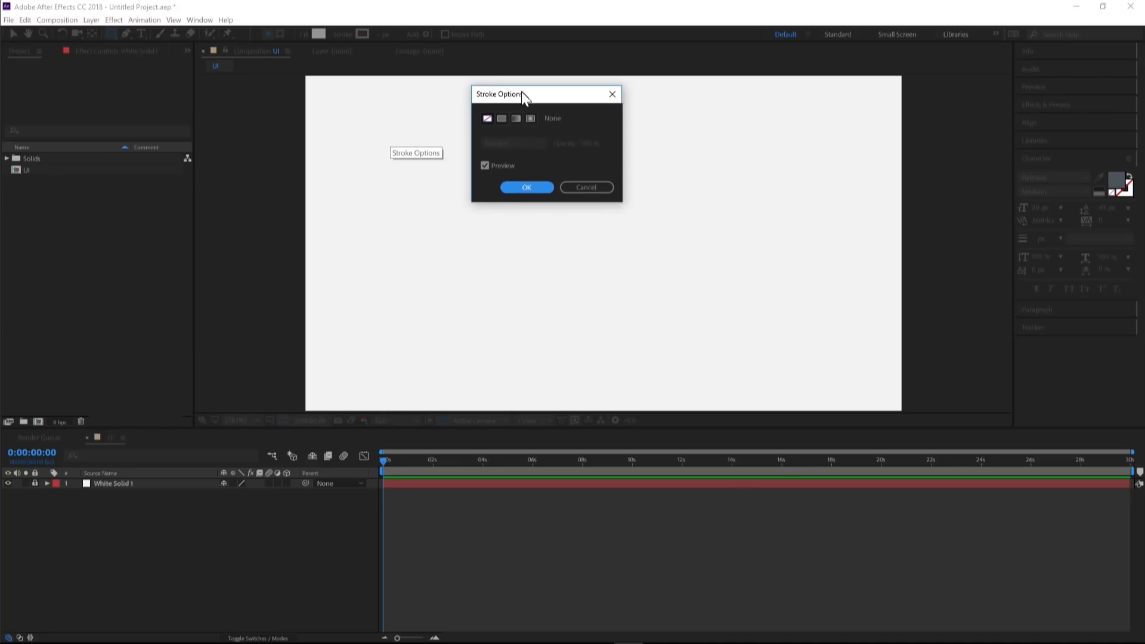
{"action": "left_click", "coordinate": [489, 122]}
{"action": "left_click", "coordinate": [521, 190]}
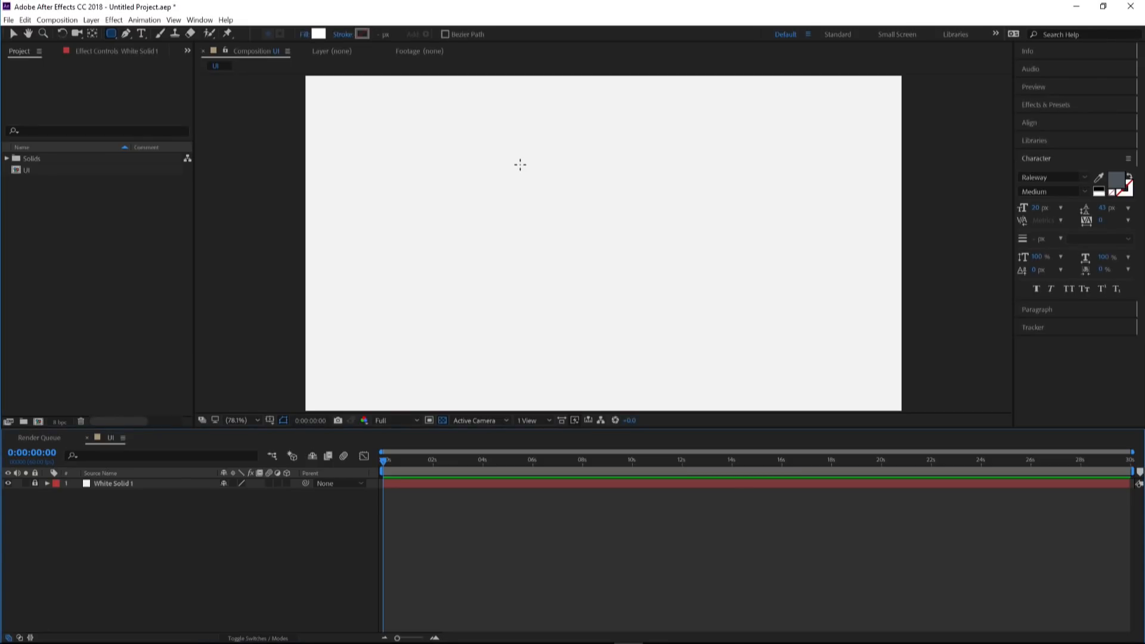
{"action": "left_click_drag", "start_coordinate": [502, 152], "coordinate": [702, 369]}
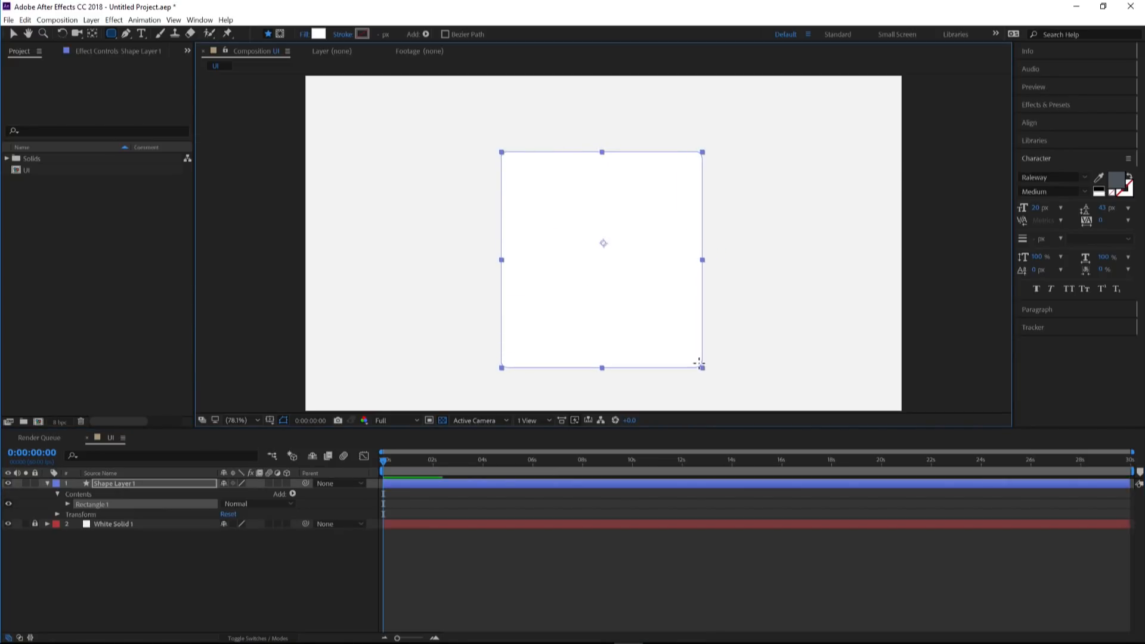
- Centre the card horizontally and vertically in the composition and lock its layer
{"action": "left_click", "coordinate": [13, 33]}
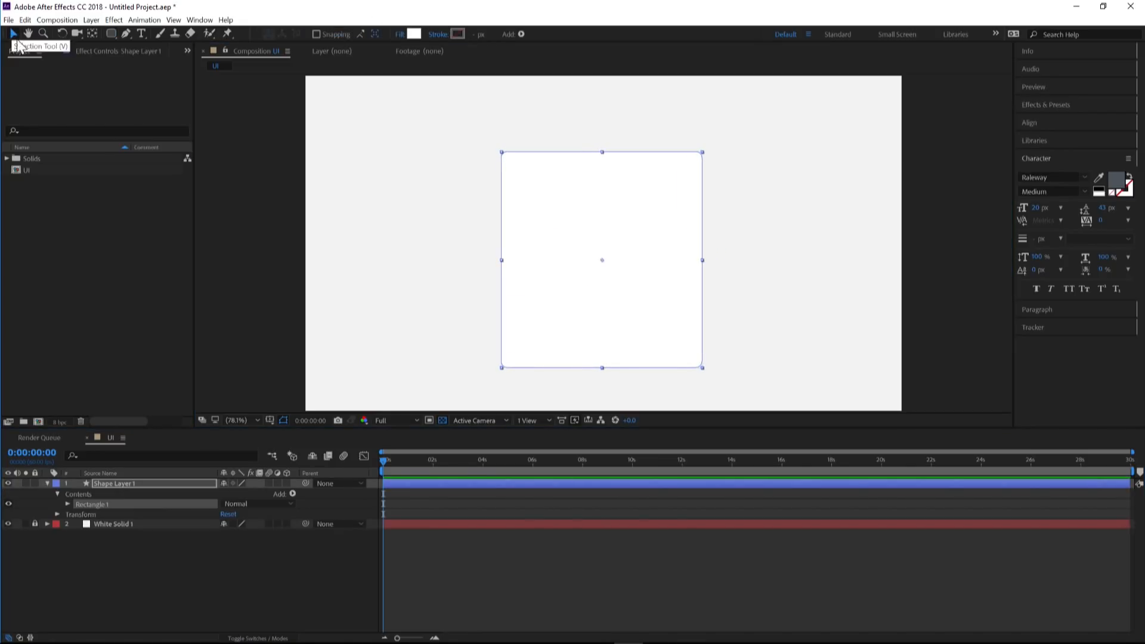
{"action": "left_click", "coordinate": [1036, 124]}
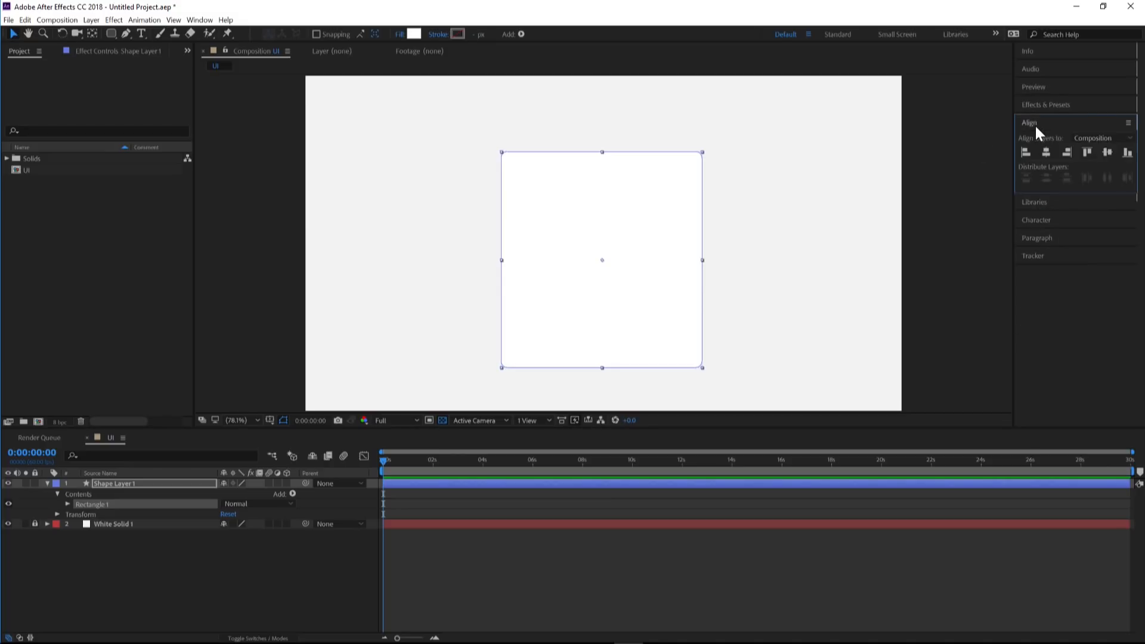
{"action": "left_click", "coordinate": [1046, 152]}
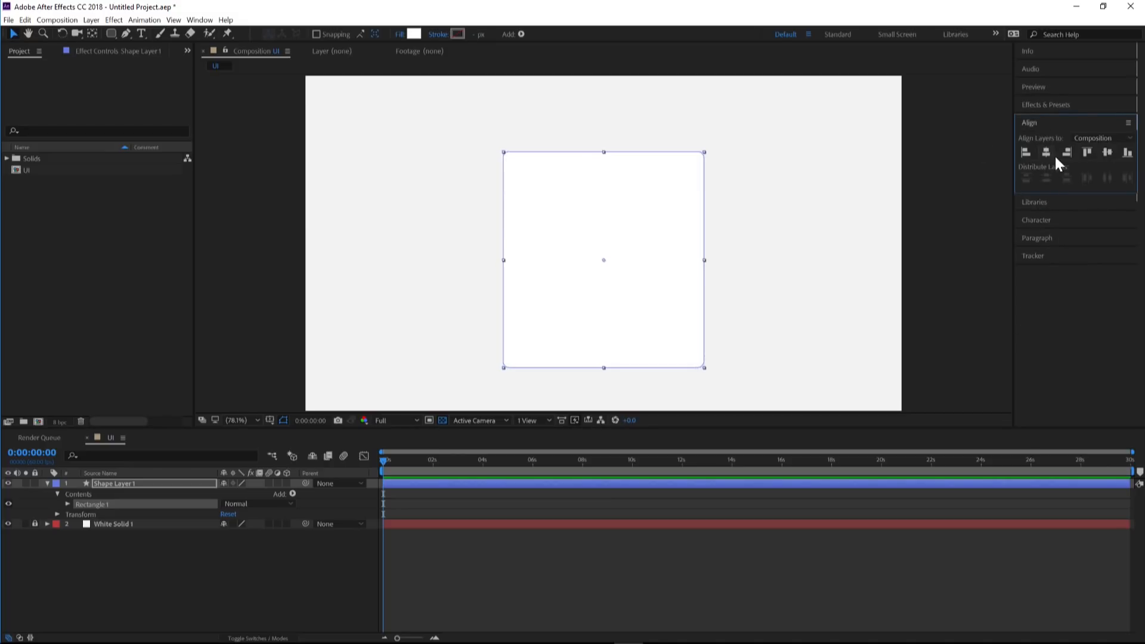
{"action": "left_click", "coordinate": [1108, 150]}
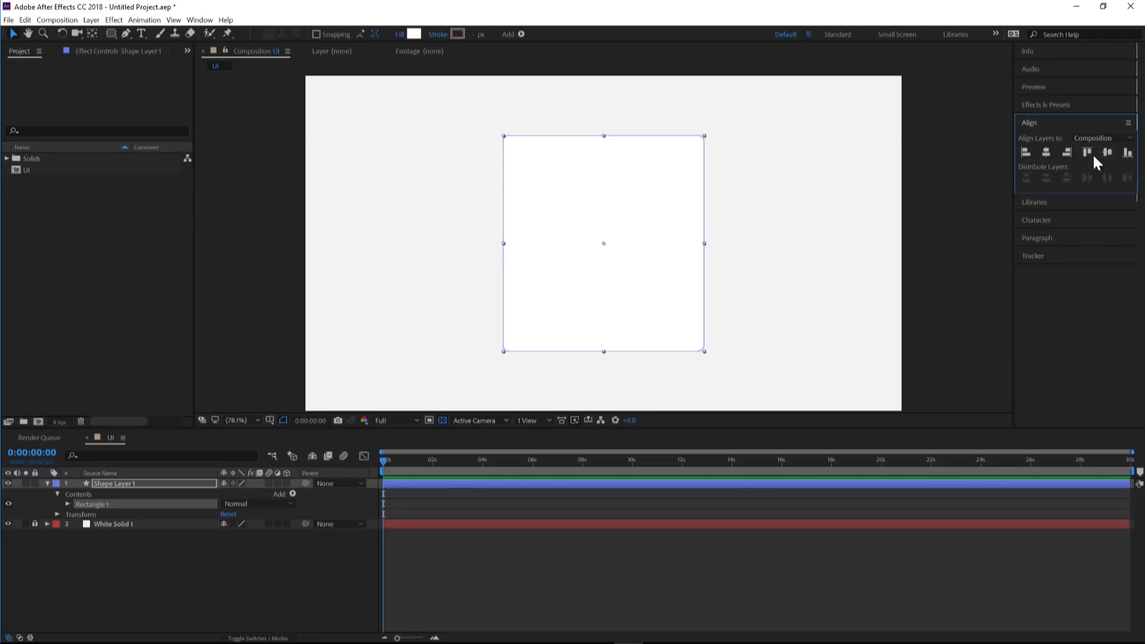
{"action": "left_click", "coordinate": [346, 168]}
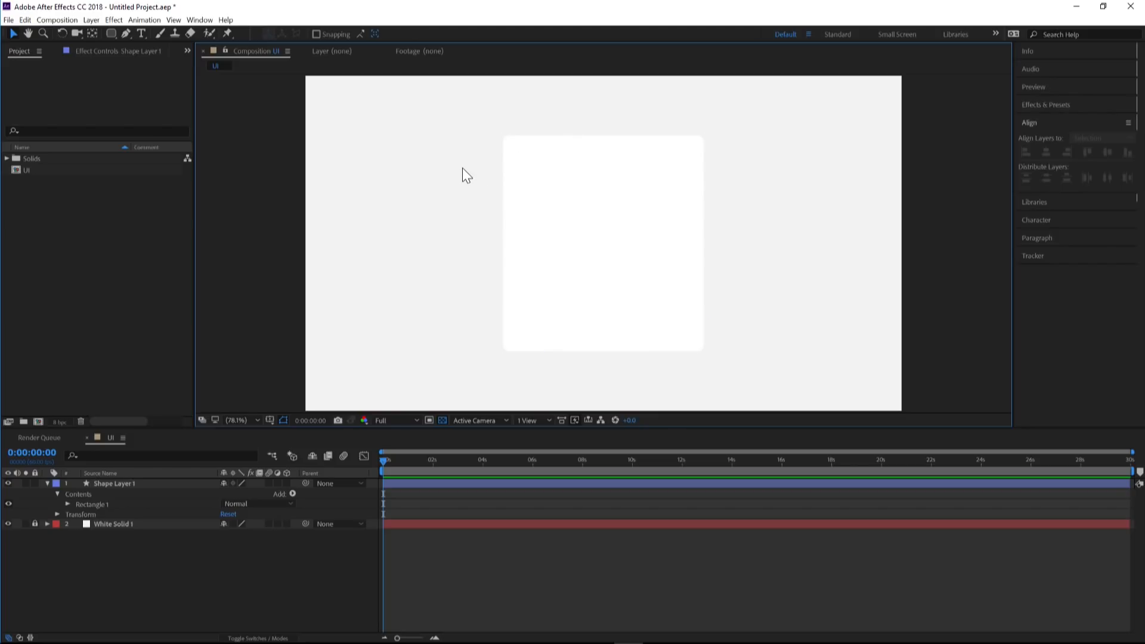
{"action": "left_click", "coordinate": [34, 483]}
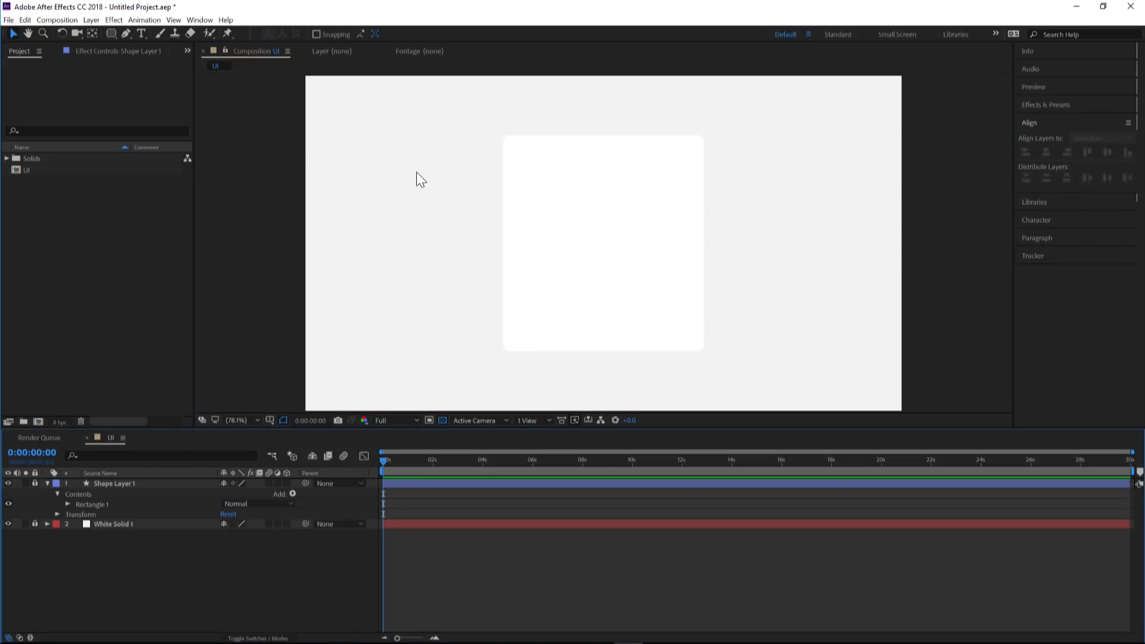
- Add a "USERS" text title inside the card's upper-left corner and enlarge it slightly
{"action": "left_click", "coordinate": [141, 34]}
{"action": "left_click", "coordinate": [522, 156]}
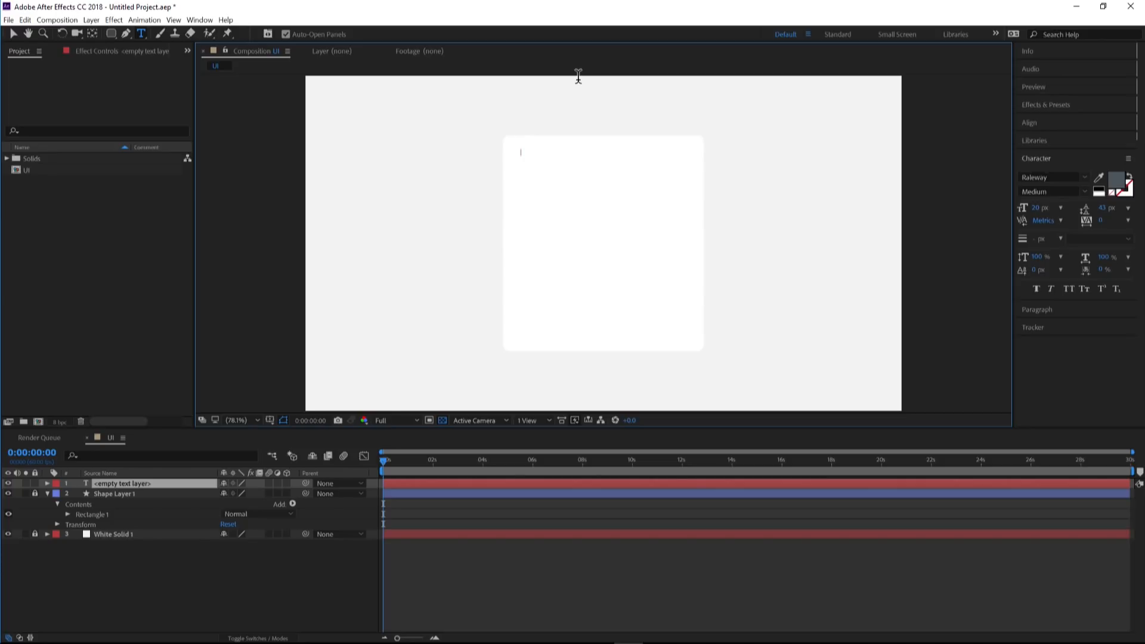
{"action": "type", "text": "USERS"}
{"action": "left_click", "coordinate": [13, 33]}
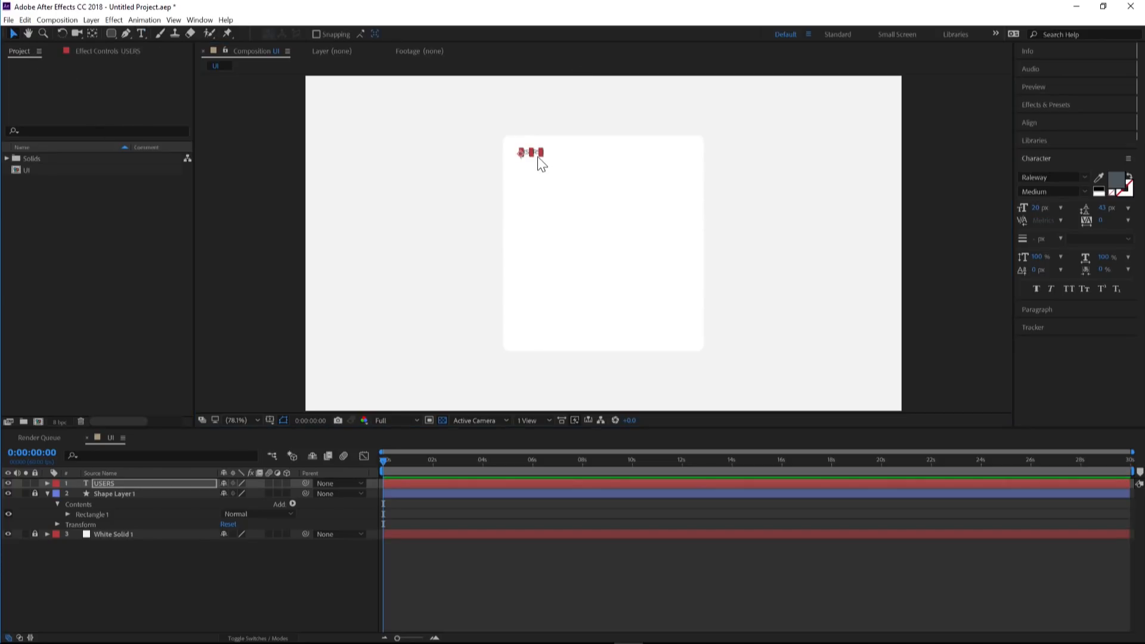
{"action": "left_click_drag", "start_coordinate": [546, 158], "coordinate": [553, 163]}
{"action": "key", "text": "Caps_Lock"}
{"action": "key", "text": "Caps_Lock"}
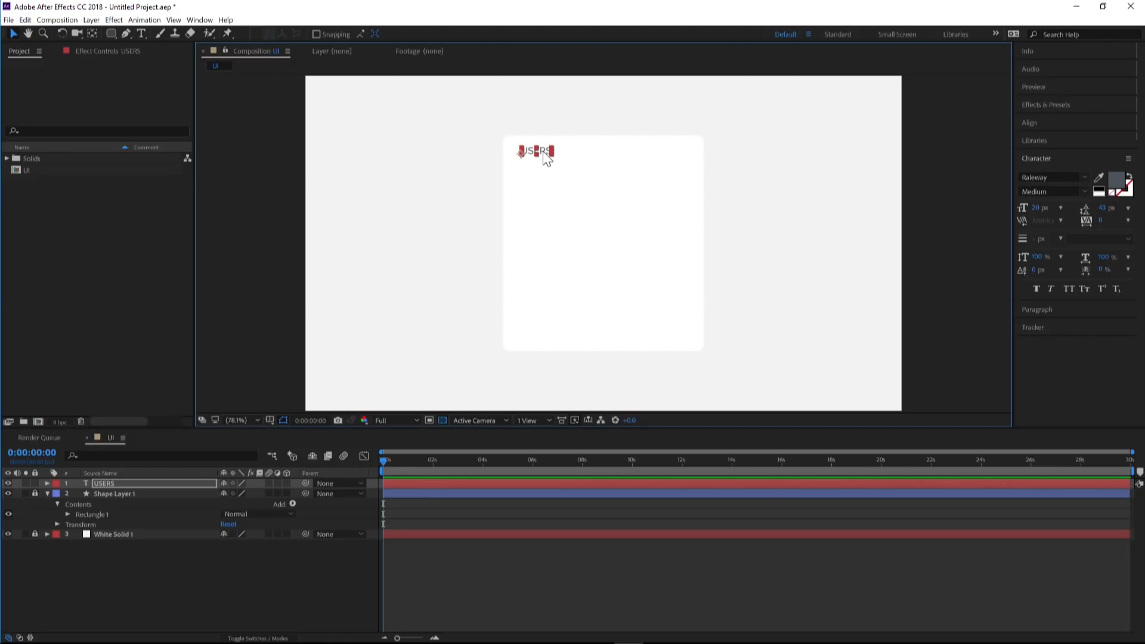
- Fine-tune the position of the USERS title, shifting it slightly closer to the card's left edge
{"action": "left_click_drag", "start_coordinate": [543, 151], "coordinate": [538, 152]}
{"action": "left_click", "coordinate": [508, 177]}
{"action": "left_click", "coordinate": [531, 156]}
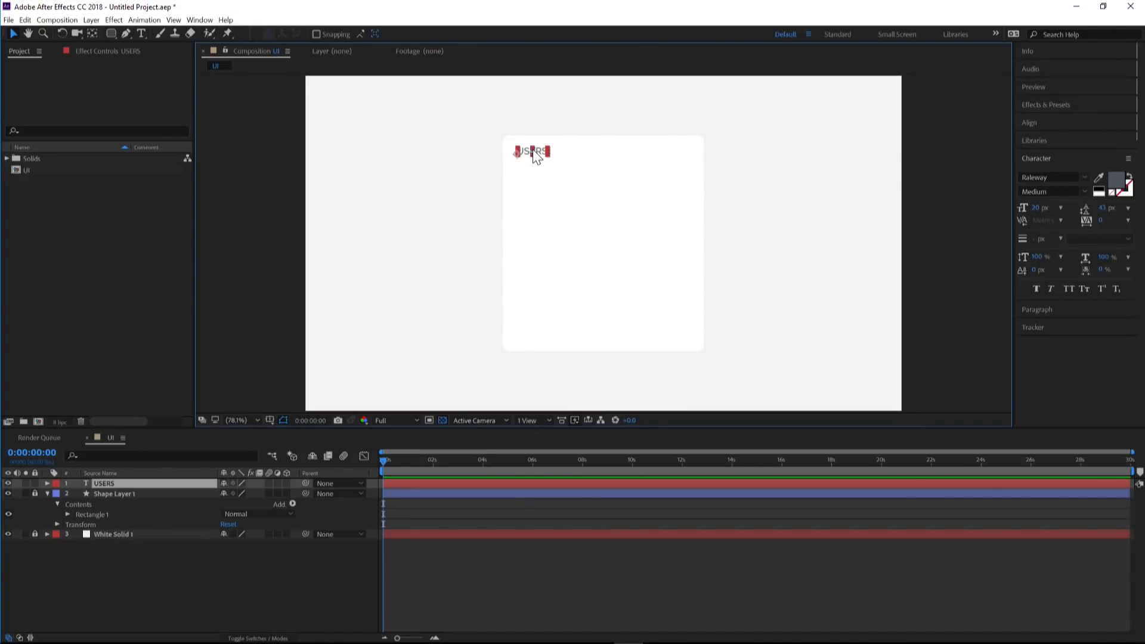
{"action": "key", "text": "Return"}
{"action": "left_click_drag", "start_coordinate": [539, 151], "coordinate": [540, 152]}
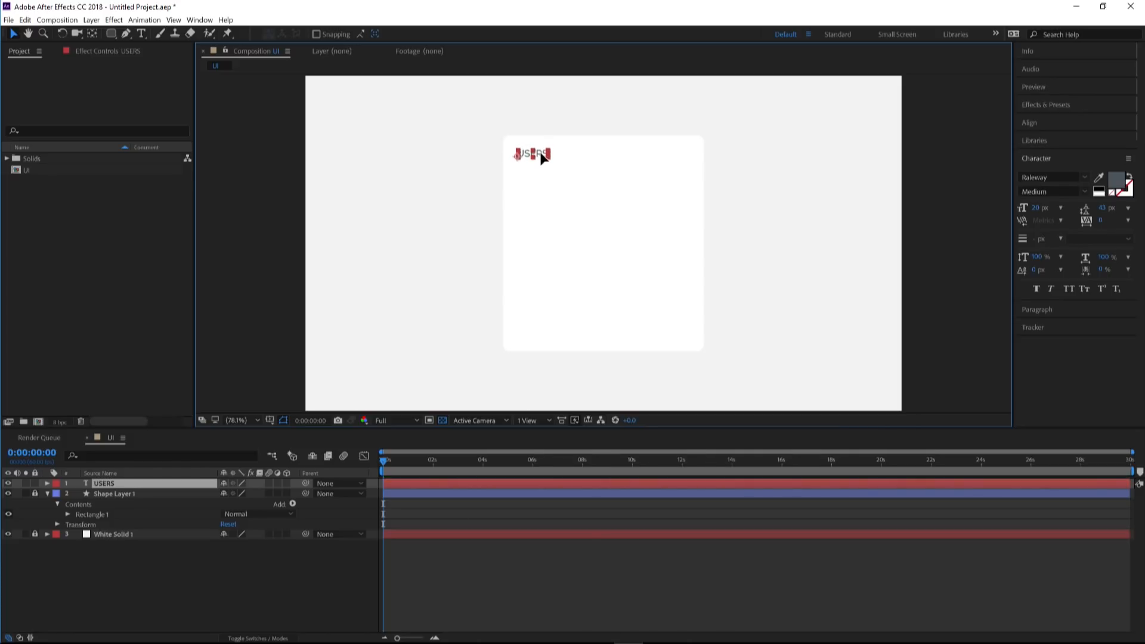
{"action": "left_click", "coordinate": [488, 163]}
- Set the font weight of the USERS title to Bold
{"action": "left_click", "coordinate": [545, 152]}
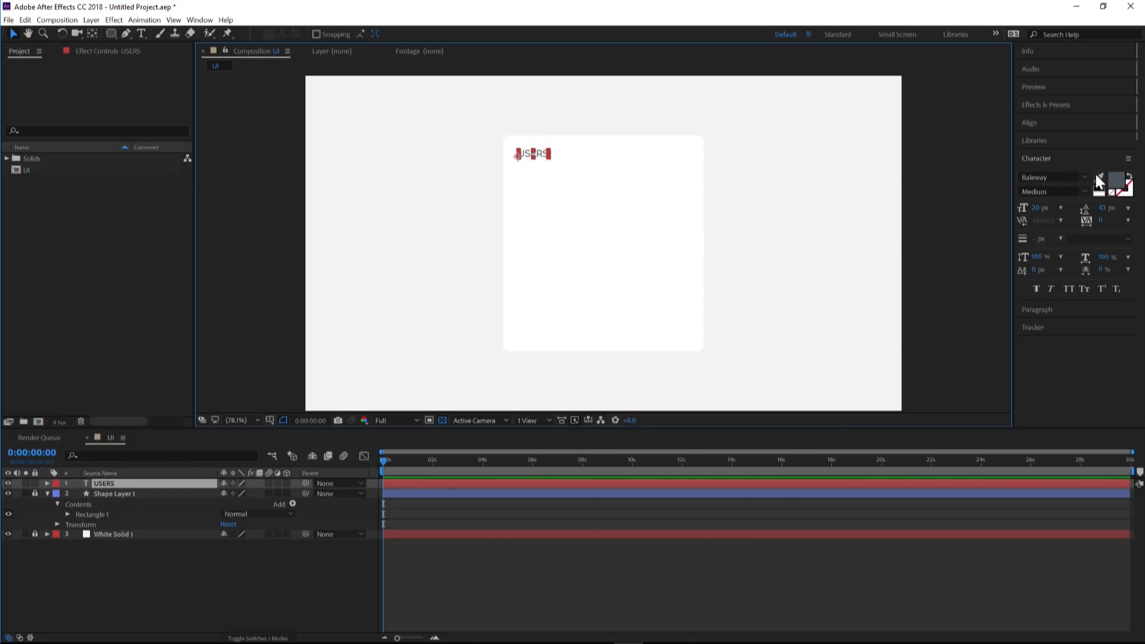
{"action": "left_click", "coordinate": [1083, 192]}
{"action": "left_click", "coordinate": [1068, 353]}
{"action": "left_click", "coordinate": [555, 202]}
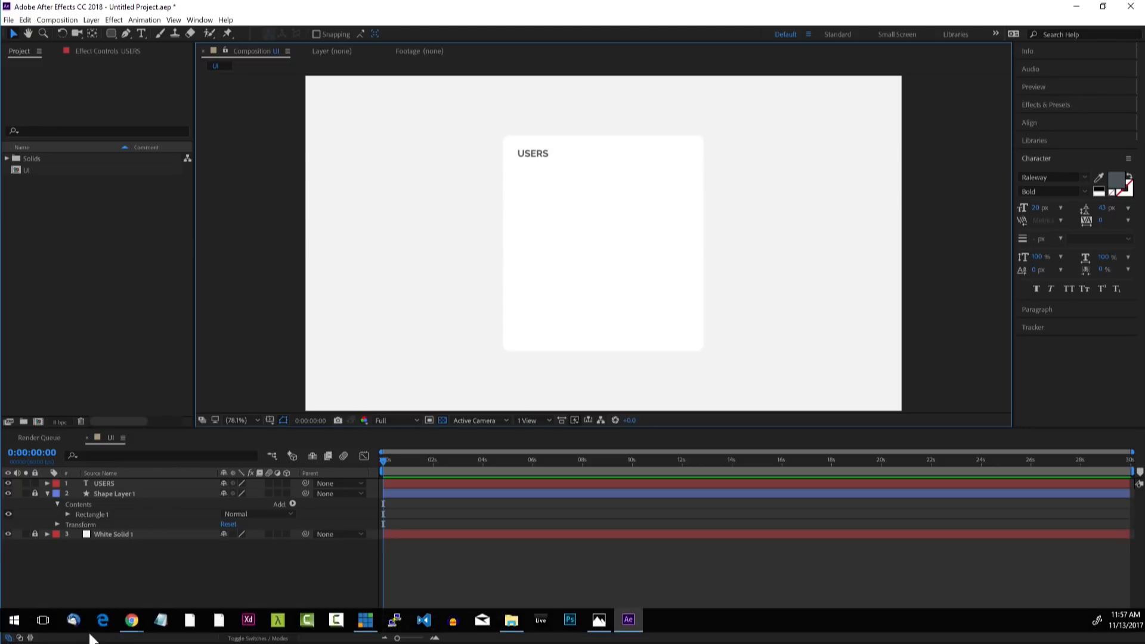
- Switch to Chrome, open a new maximized window and go to iconfinder.net
{"action": "mouse_move", "coordinate": [132, 619]}
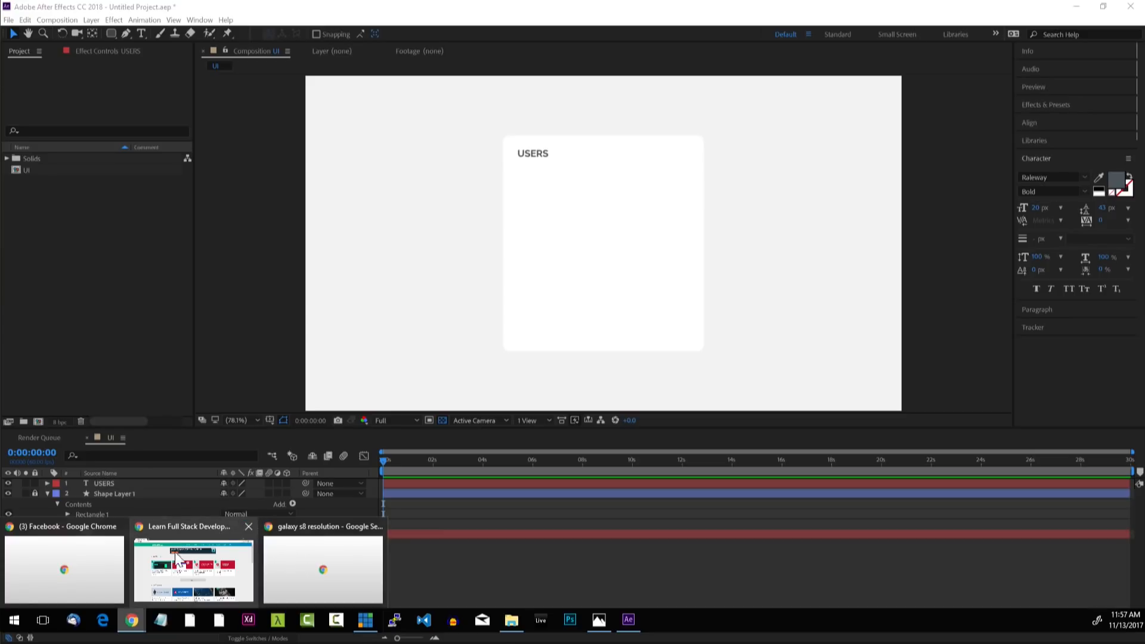
{"action": "mouse_move", "coordinate": [229, 558]}
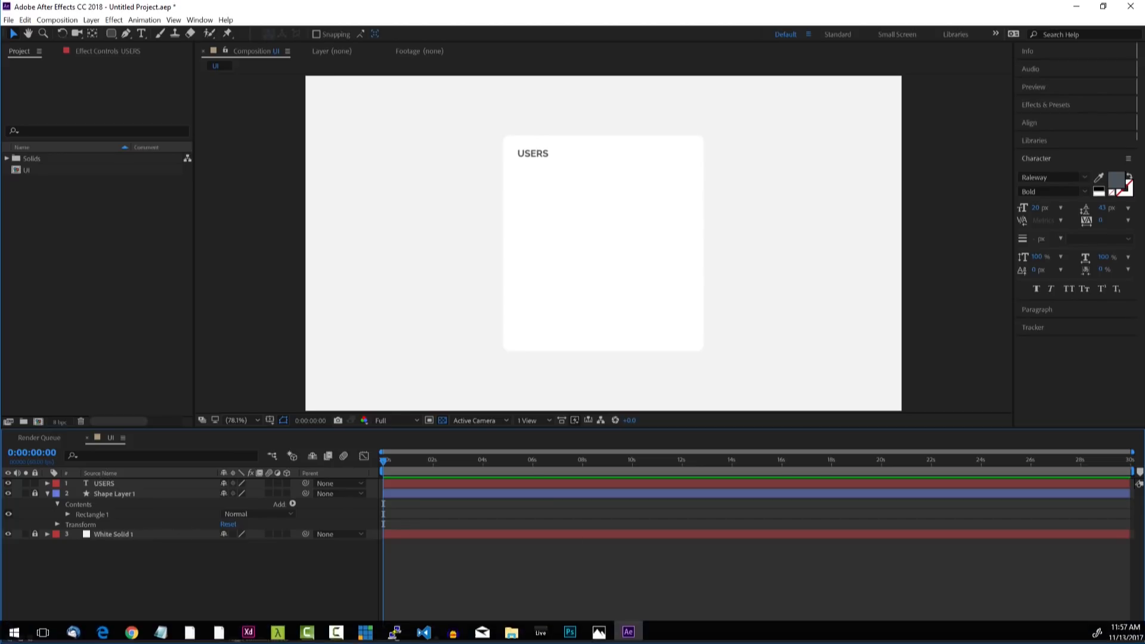
{"action": "right_click", "coordinate": [132, 620]}
{"action": "left_click", "coordinate": [121, 550]}
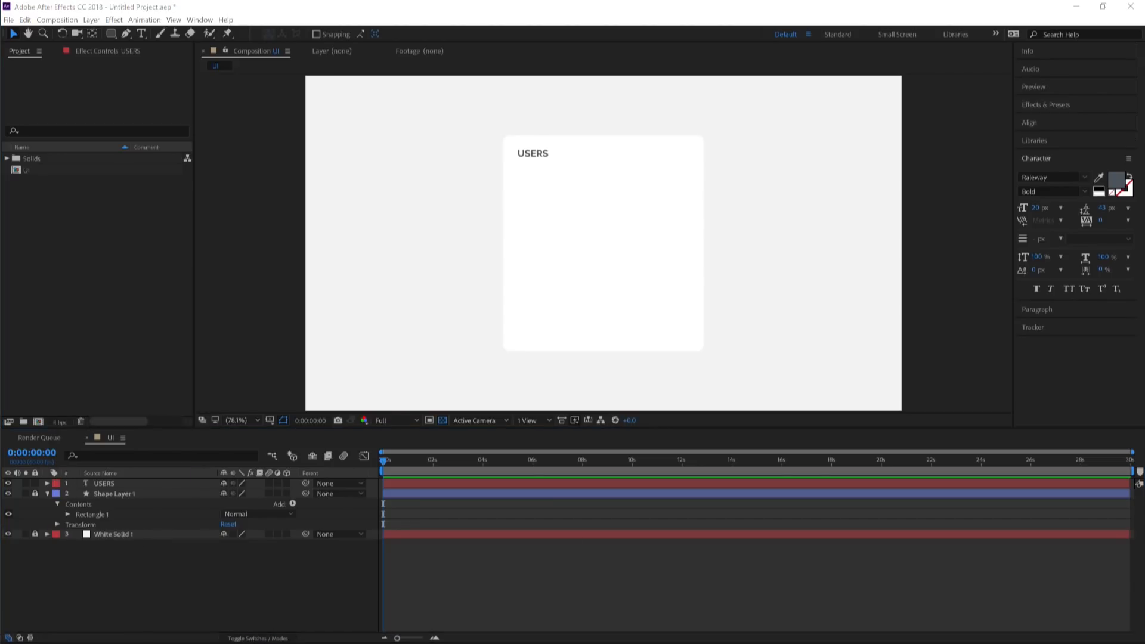
{"action": "left_click_drag", "start_coordinate": [0, 170], "coordinate": [751, 150]}
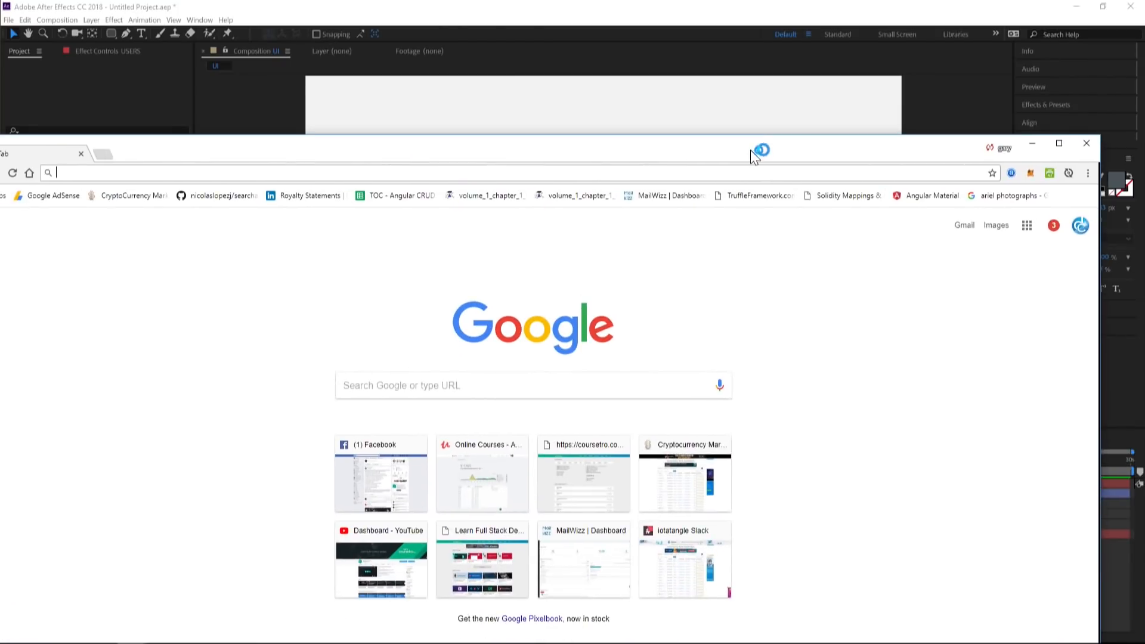
{"action": "double_click", "coordinate": [751, 150]}
{"action": "type", "text": "iconfinder.net"}
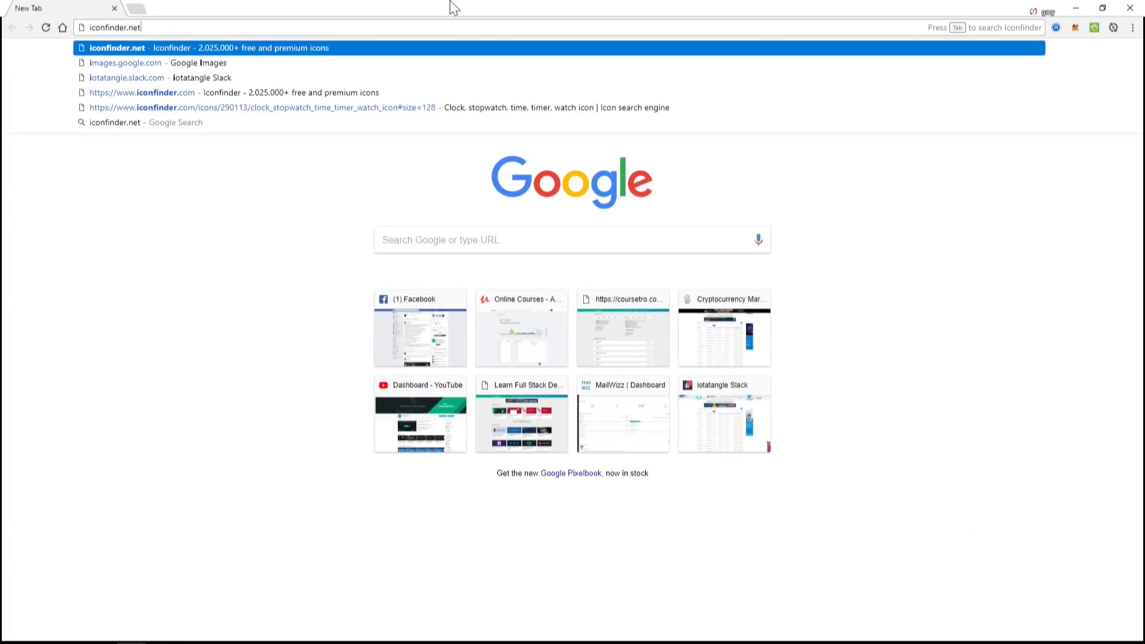
{"action": "key", "text": "Return"}
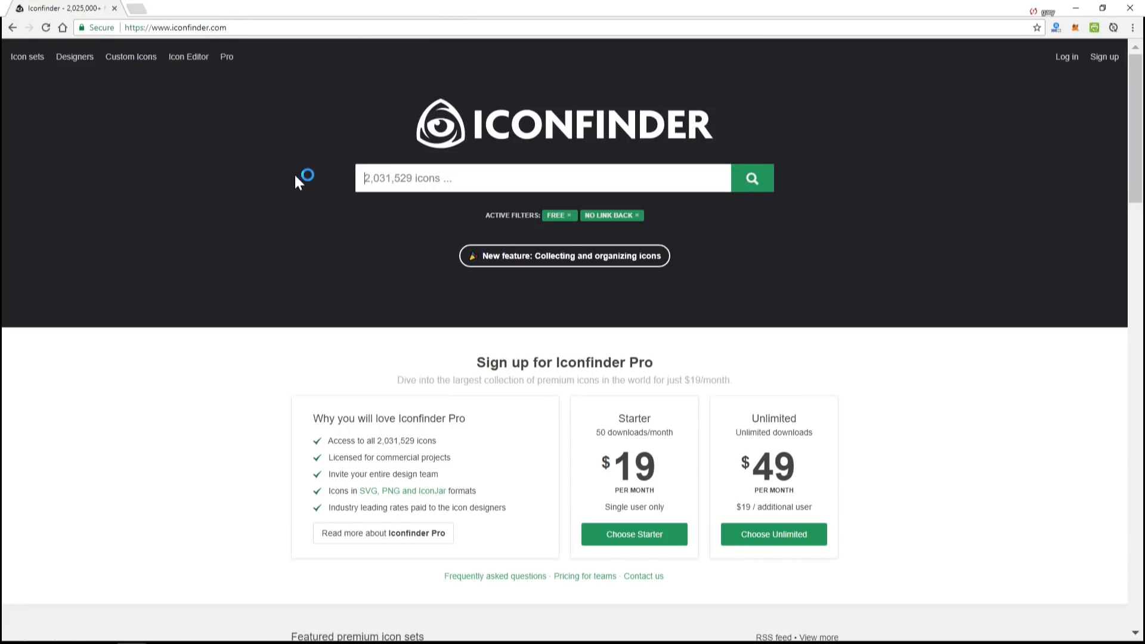
- Search Iconfinder for "user" icons, keeping to free ones with the No link back license type
{"action": "type", "text": "user"}
{"action": "key", "text": "Return"}
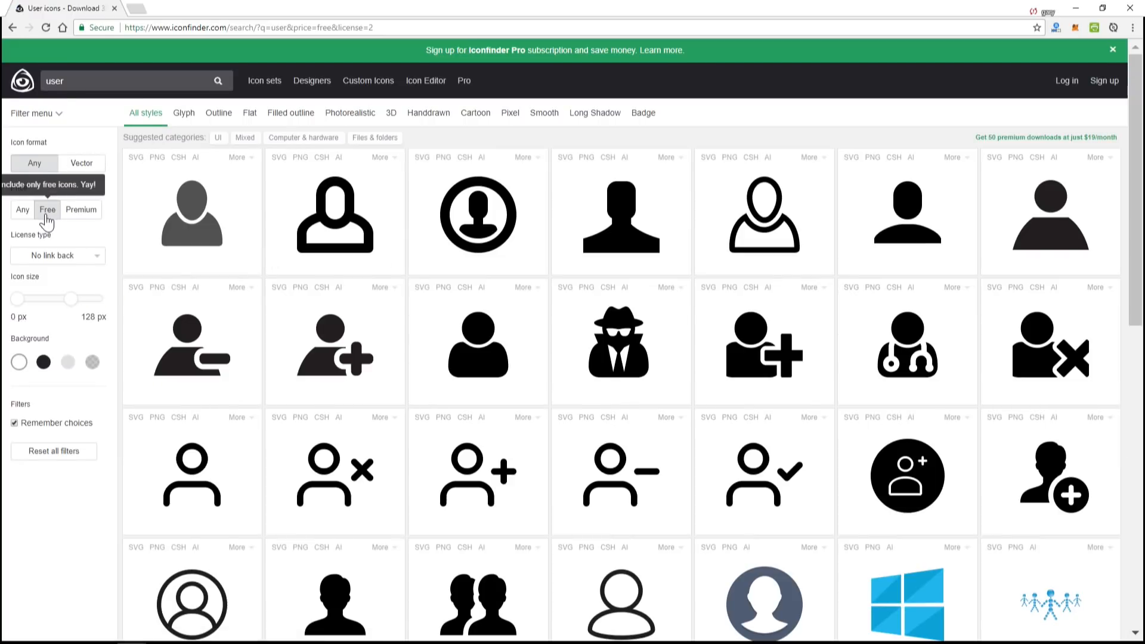
{"action": "left_click", "coordinate": [50, 258]}
{"action": "left_click", "coordinate": [63, 380]}
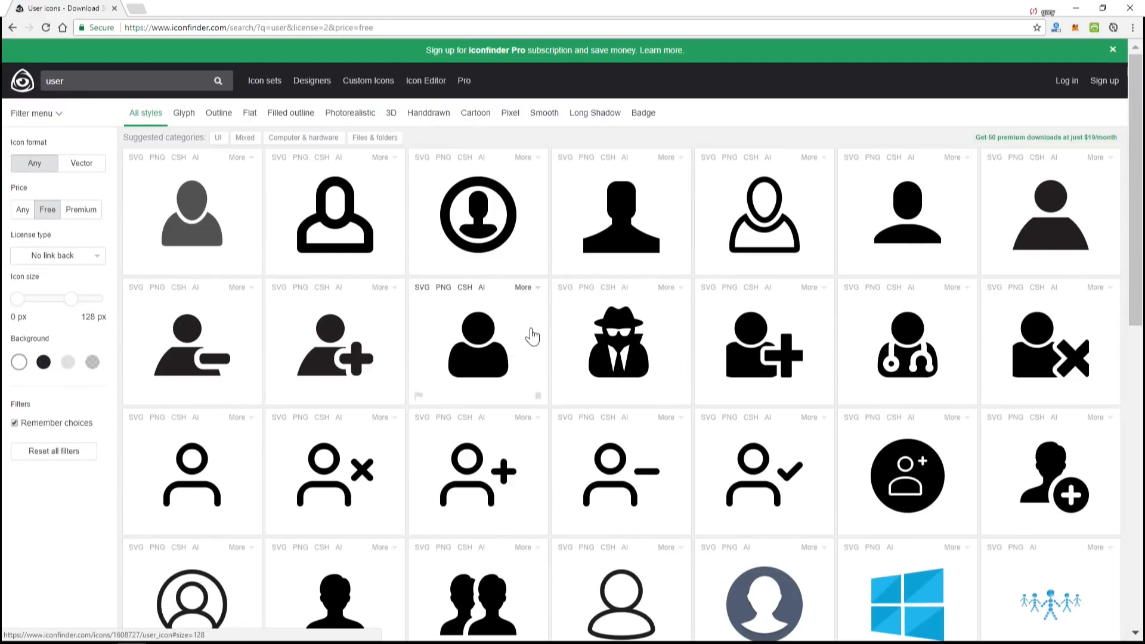
- Download the outlined user icon with a plus sign as a 128 × 128 PNG and switch back to After Effects
{"action": "scroll", "coordinate": [566, 396], "scroll_direction": "down", "scroll_amount": 3}
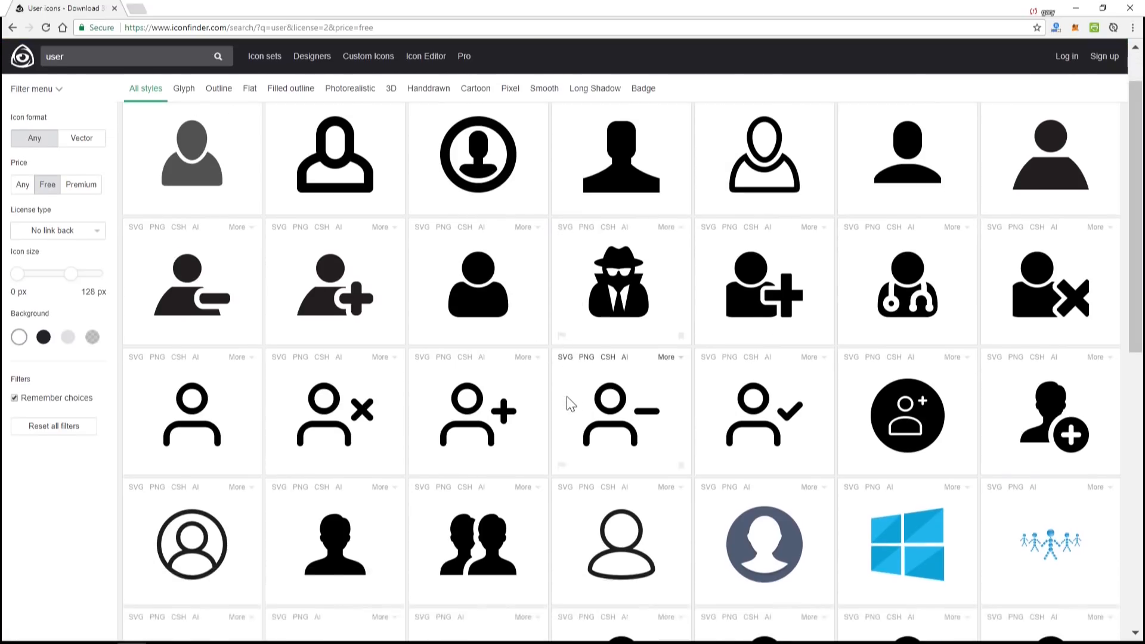
{"action": "scroll", "coordinate": [568, 402], "scroll_direction": "down", "scroll_amount": 1}
{"action": "scroll", "coordinate": [568, 401], "scroll_direction": "up", "scroll_amount": 2}
{"action": "scroll", "coordinate": [572, 403], "scroll_direction": "down", "scroll_amount": 5}
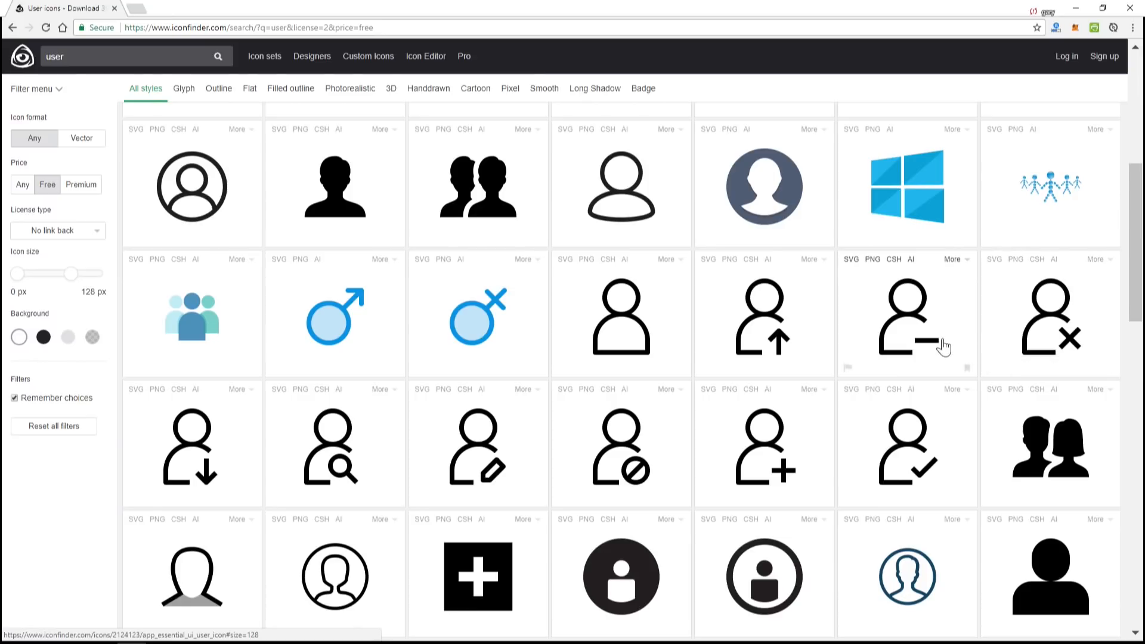
{"action": "left_click", "coordinate": [751, 470]}
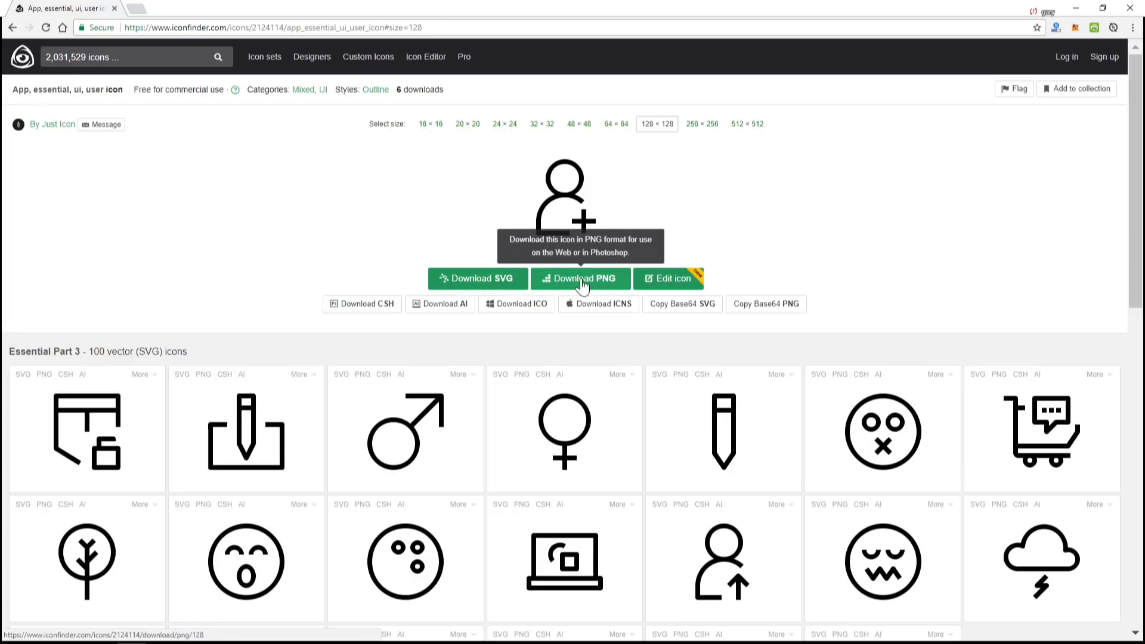
{"action": "left_click", "coordinate": [12, 27]}
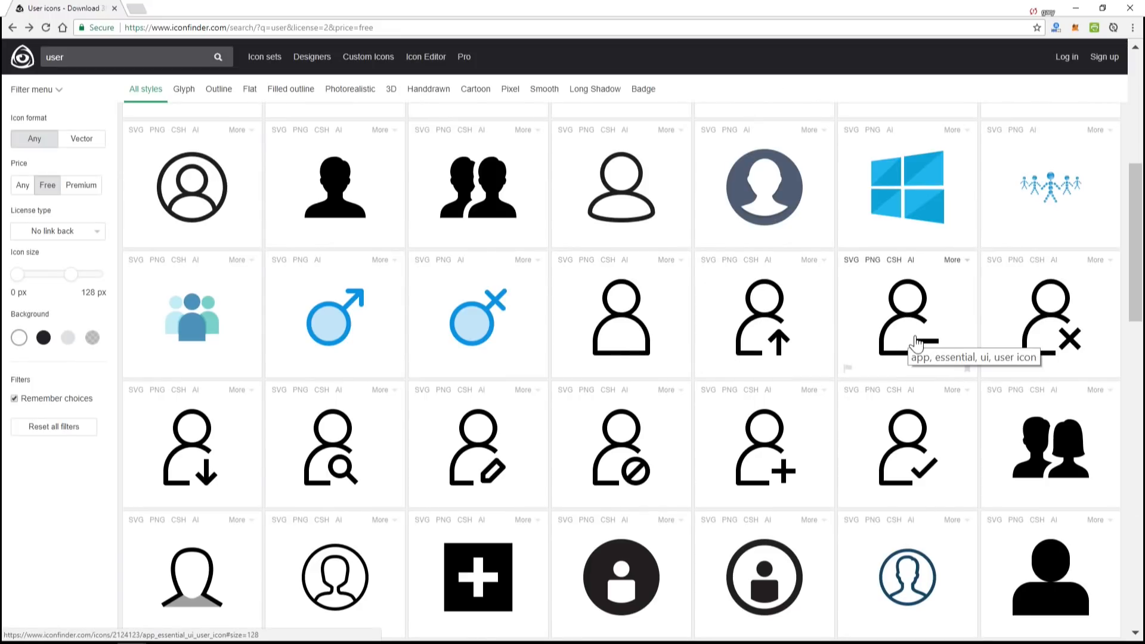
{"action": "left_click", "coordinate": [1076, 12]}
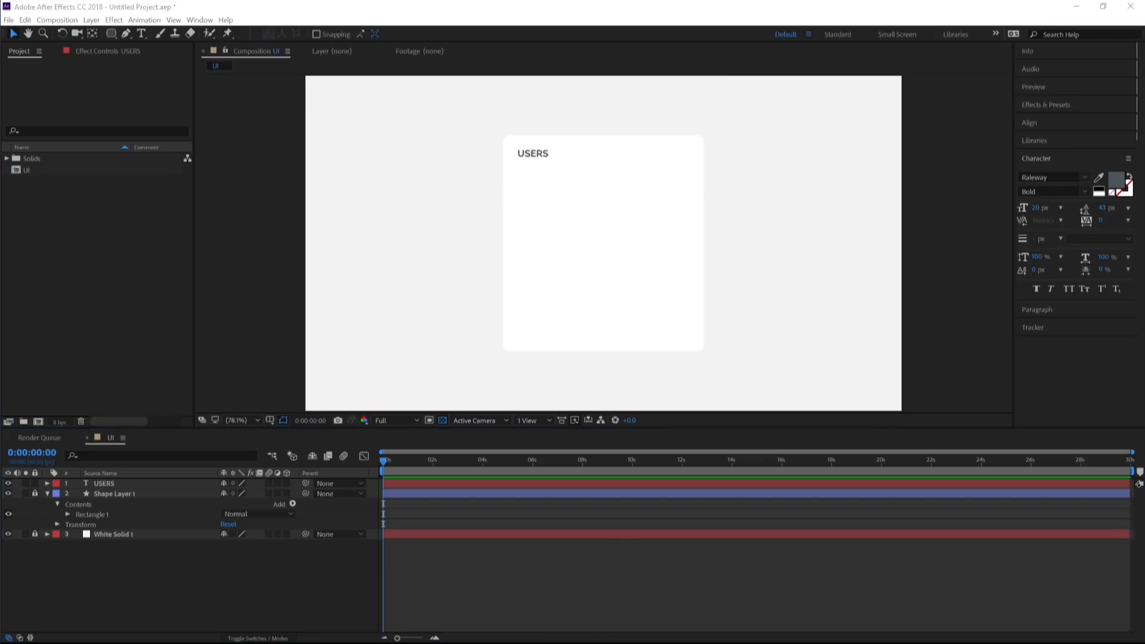
- Import the two downloaded user icon PNGs and place if_207-User_2124114.png, scaled down, in the card's upper right area
{"action": "left_click_drag", "start_coordinate": [0, 322], "coordinate": [98, 351]}
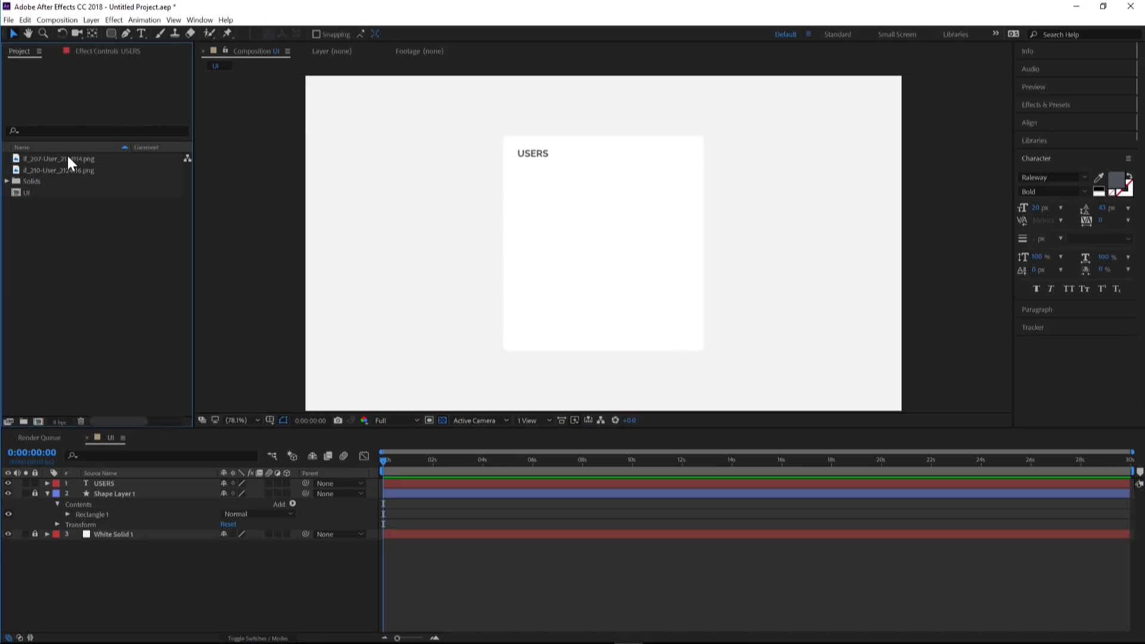
{"action": "left_click", "coordinate": [46, 160]}
{"action": "left_click_drag", "start_coordinate": [36, 159], "coordinate": [649, 185]}
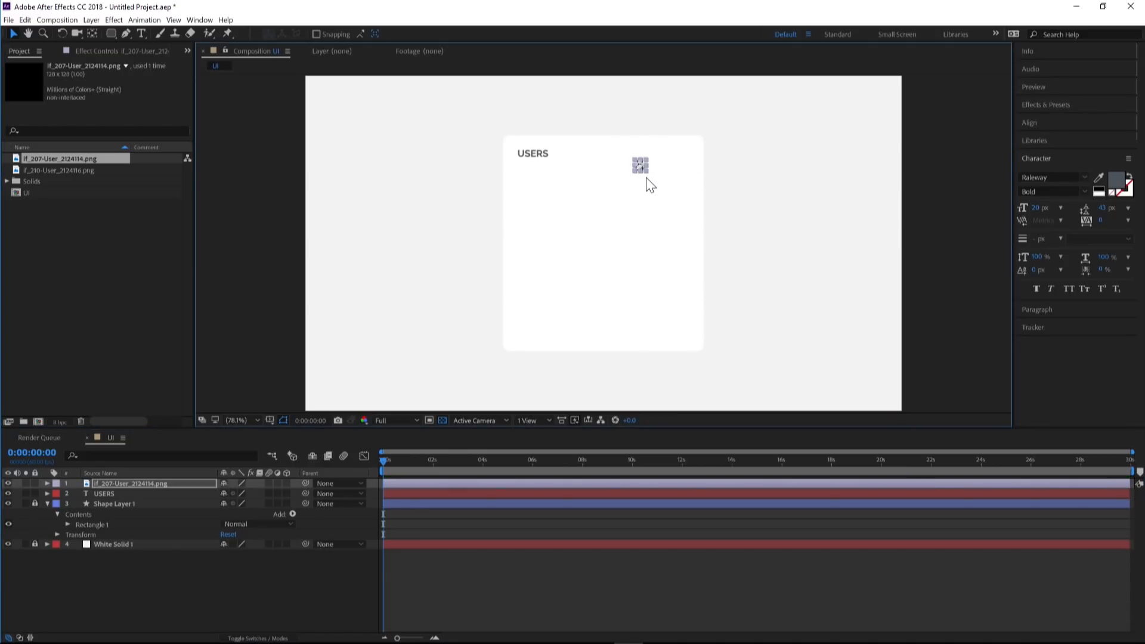
- Move the add-user icon closer to the card's upper-right corner, roughly level with the USERS title
{"action": "left_click", "coordinate": [346, 164]}
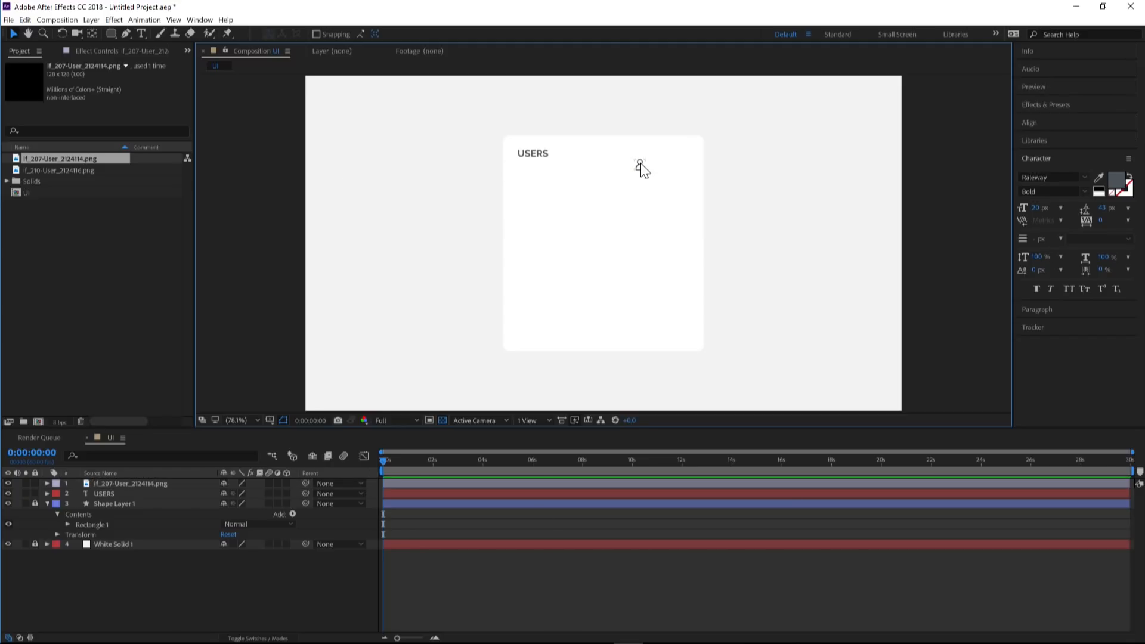
{"action": "left_click_drag", "start_coordinate": [641, 162], "coordinate": [664, 158]}
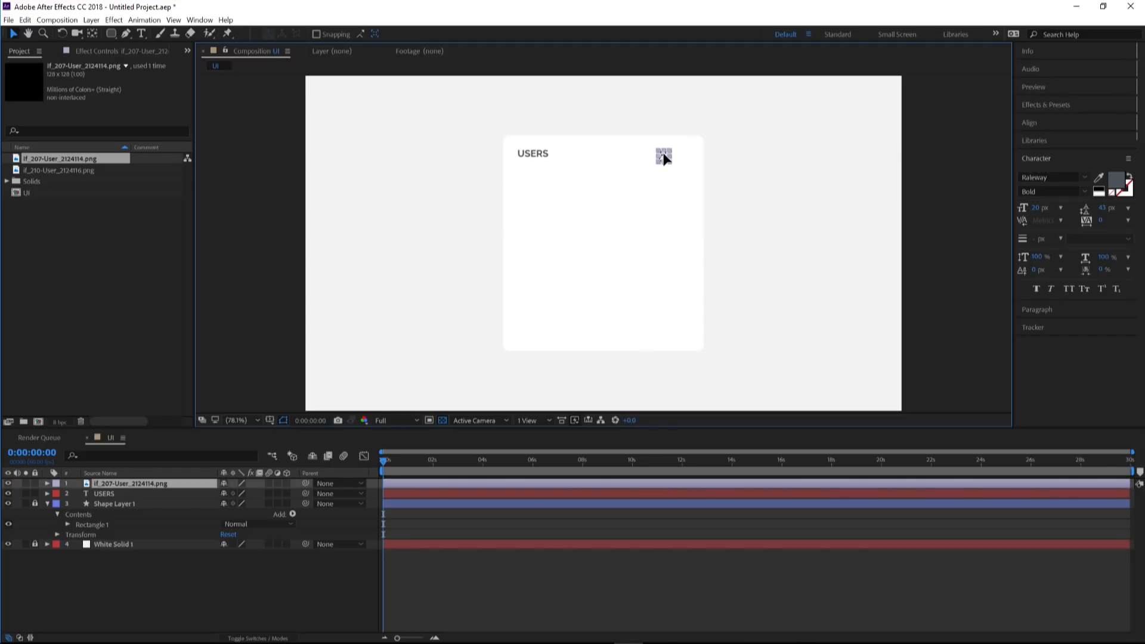
{"action": "left_click", "coordinate": [804, 169]}
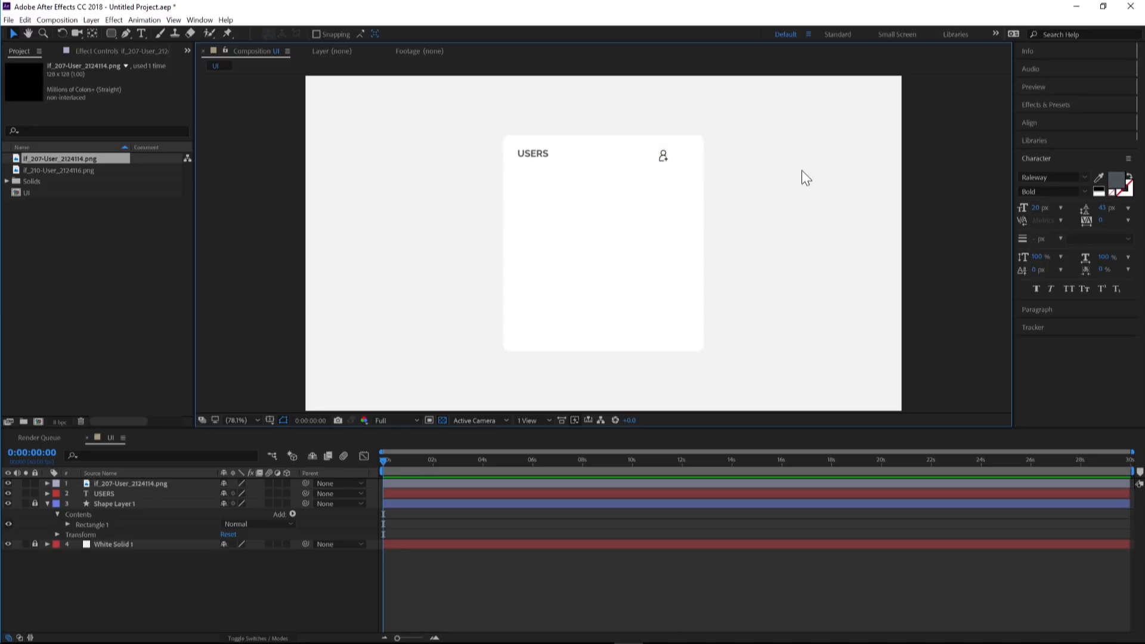
{"action": "left_click", "coordinate": [664, 156]}
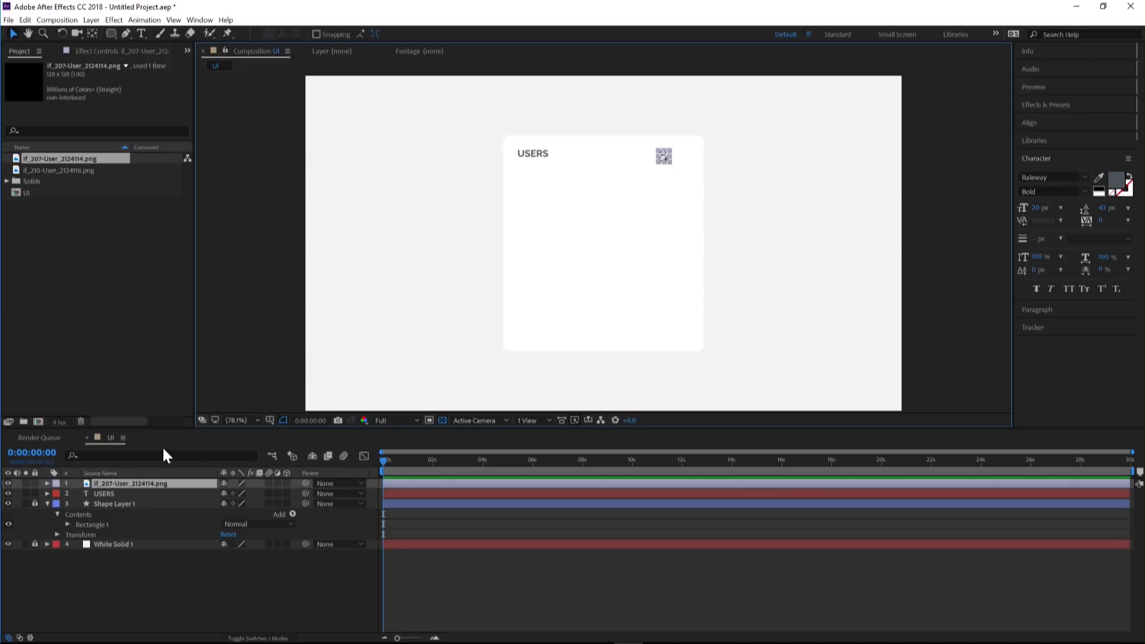
- Set the add-user icon's opacity to 50% and nudge the icon slightly up, level with the USERS title
{"action": "left_click", "coordinate": [123, 484]}
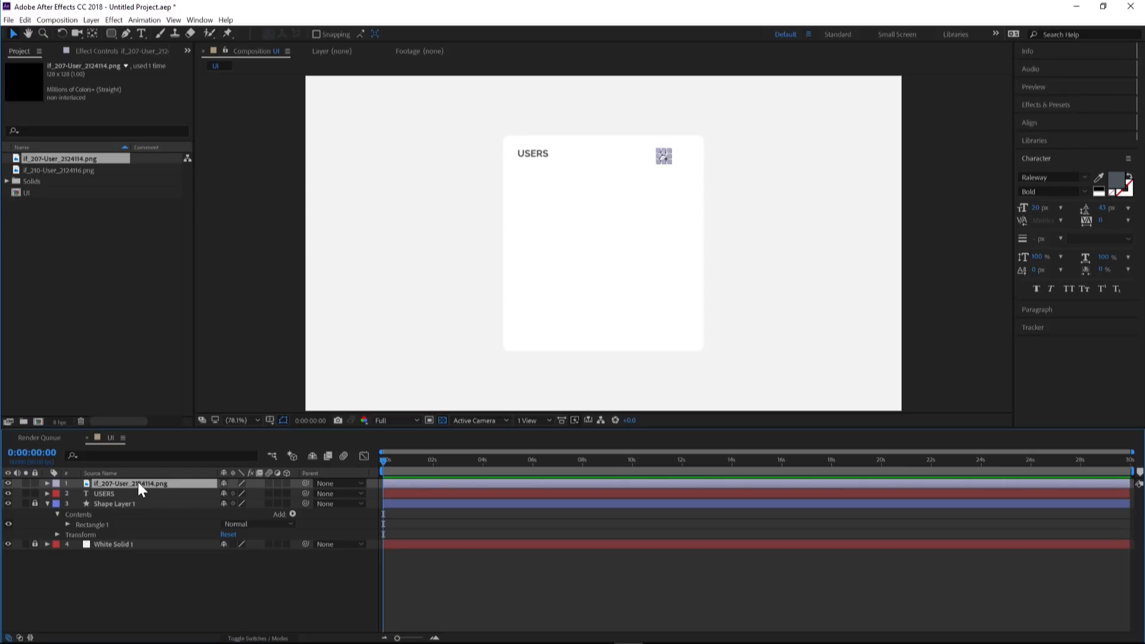
{"action": "key", "text": "t"}
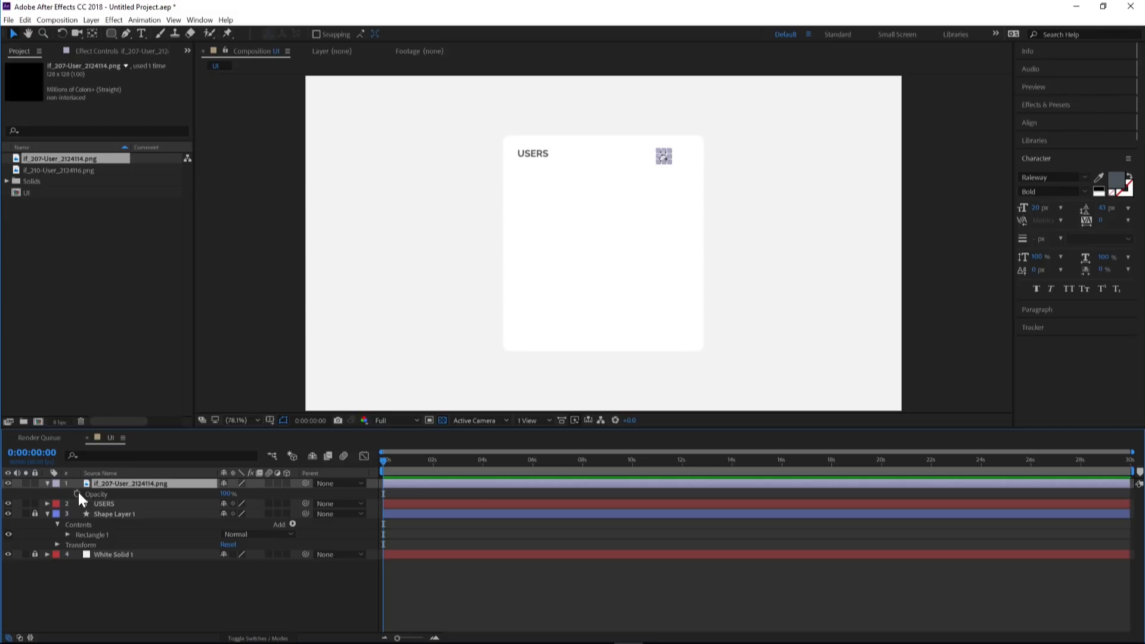
{"action": "left_click", "coordinate": [228, 494]}
{"action": "type", "text": "50"}
{"action": "key", "text": "Return"}
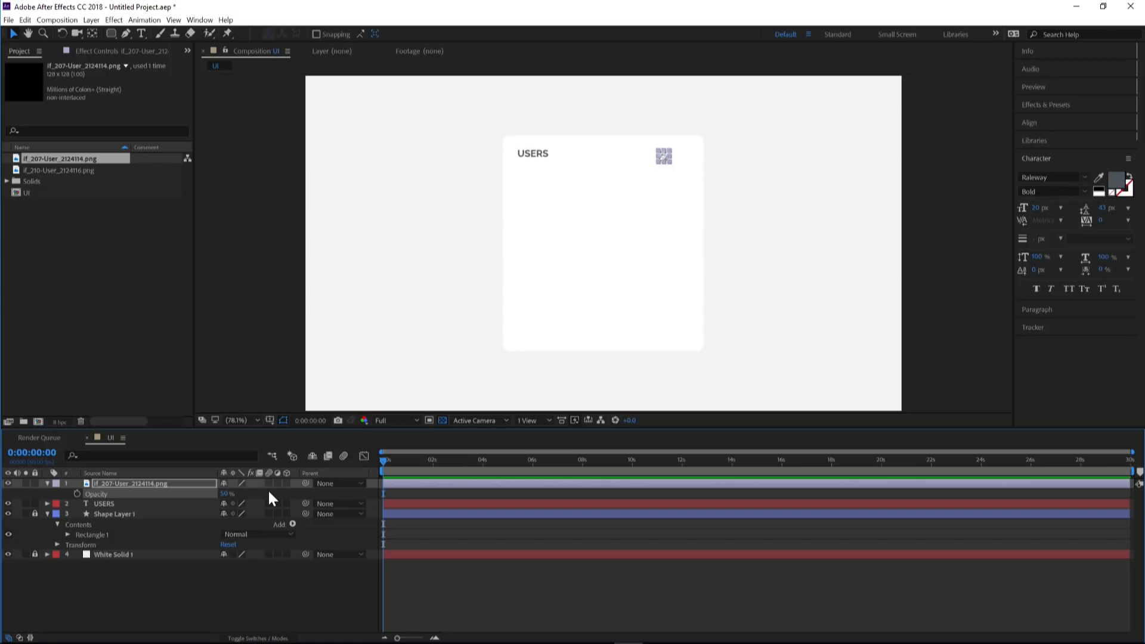
{"action": "left_click", "coordinate": [166, 335]}
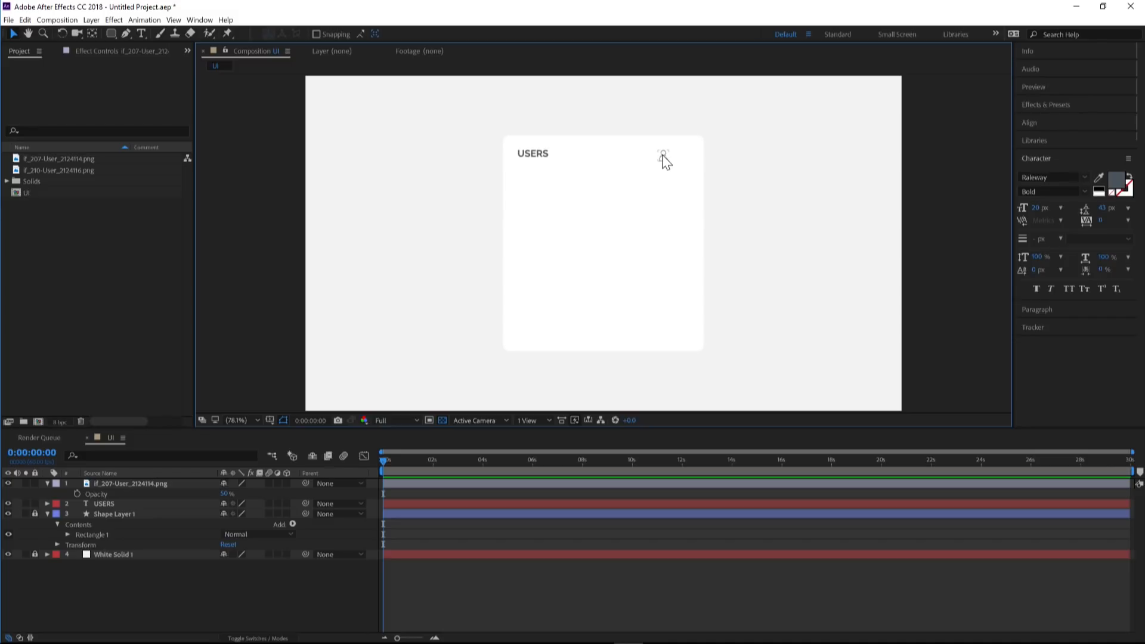
{"action": "left_click", "coordinate": [663, 154]}
{"action": "left_click", "coordinate": [735, 144]}
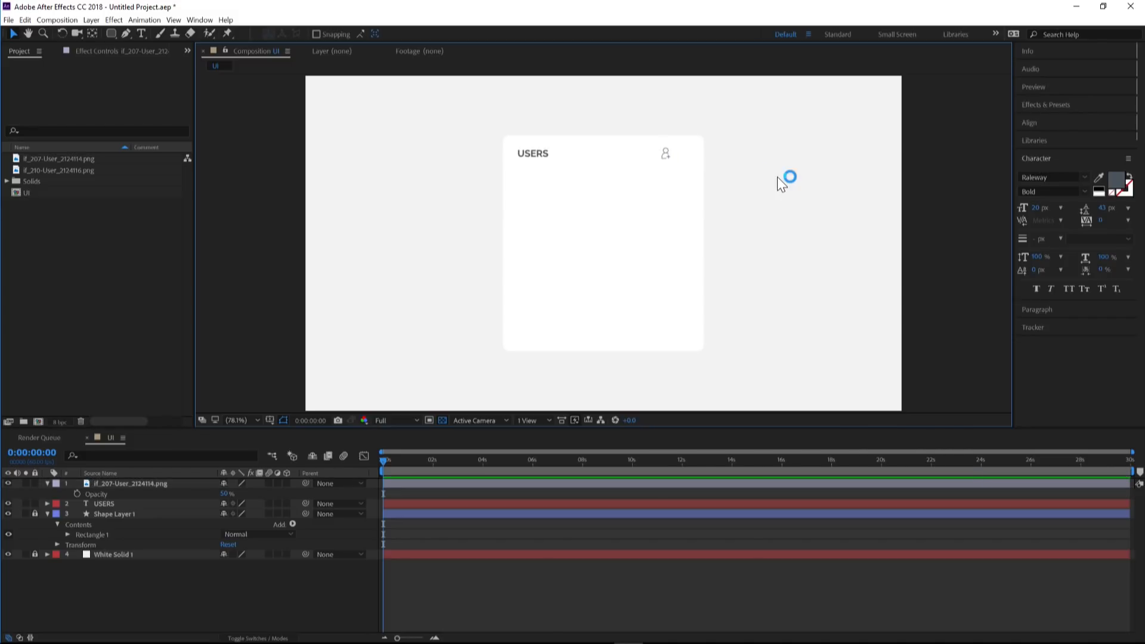
- Duplicate the add-user icon with if_210-User_2124116.png as the copy's source and place the copy just right of the original, level with it
{"action": "left_click", "coordinate": [668, 154]}
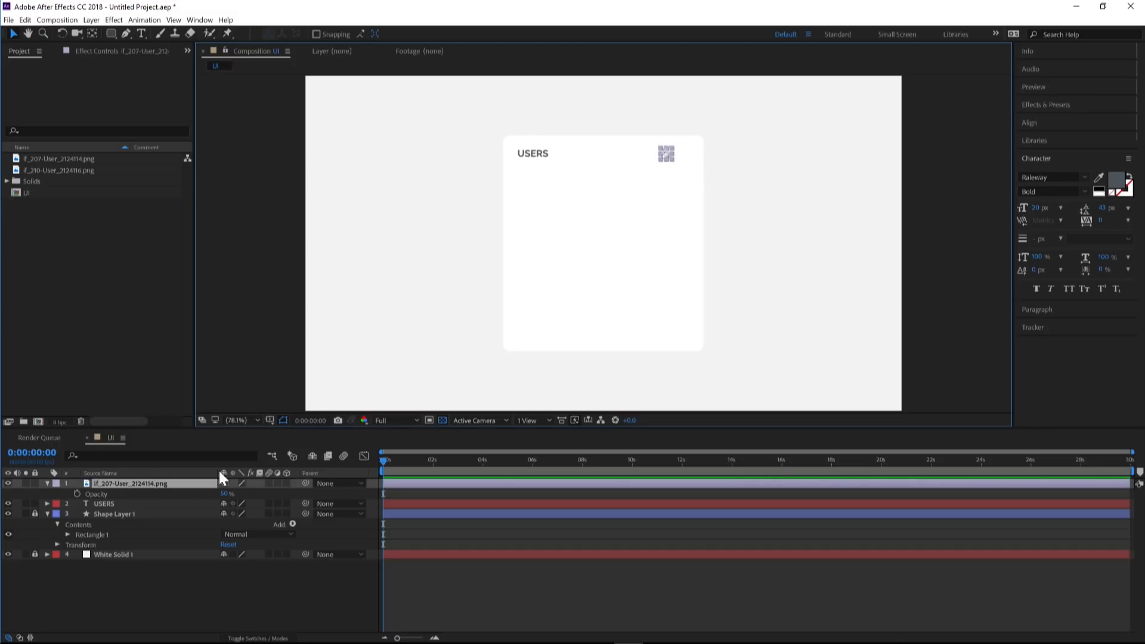
{"action": "key", "text": "ctrl+d"}
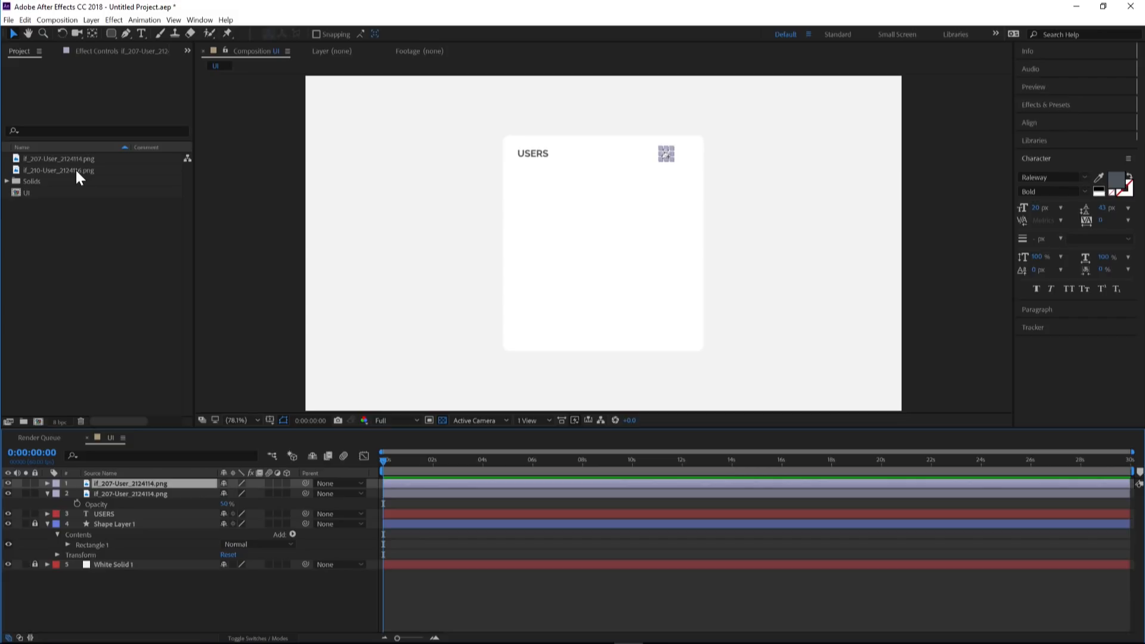
{"action": "left_click_drag", "start_coordinate": [78, 170], "coordinate": [136, 484]}
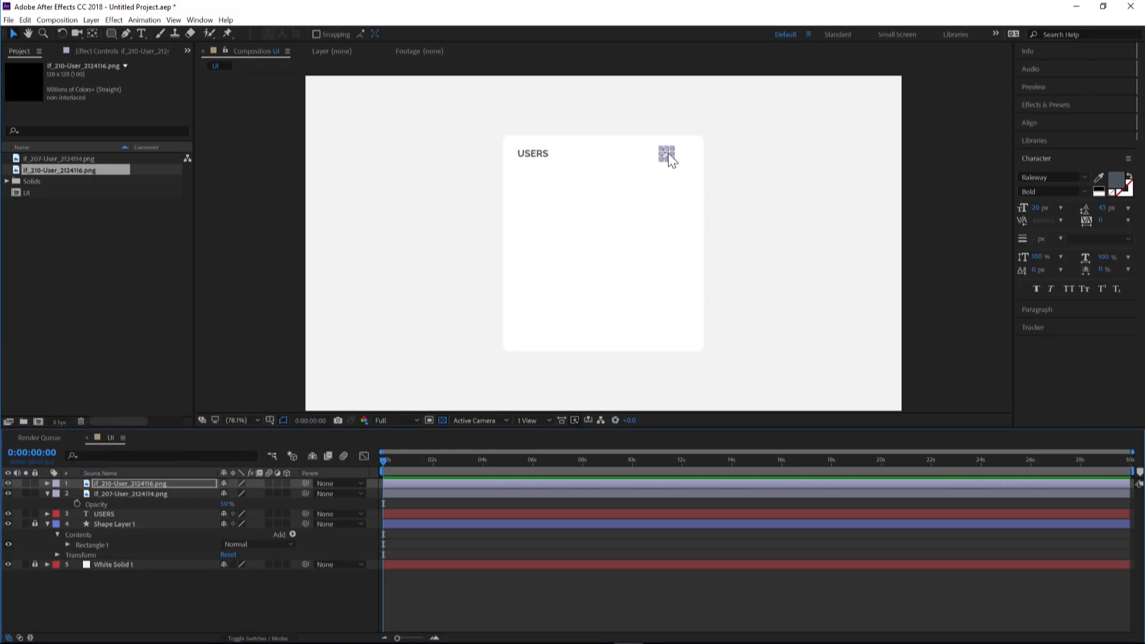
{"action": "left_click_drag", "start_coordinate": [668, 154], "coordinate": [721, 131]}
{"action": "left_click", "coordinate": [761, 191]}
{"action": "scroll", "coordinate": [683, 164], "scroll_direction": "up", "scroll_amount": 5}
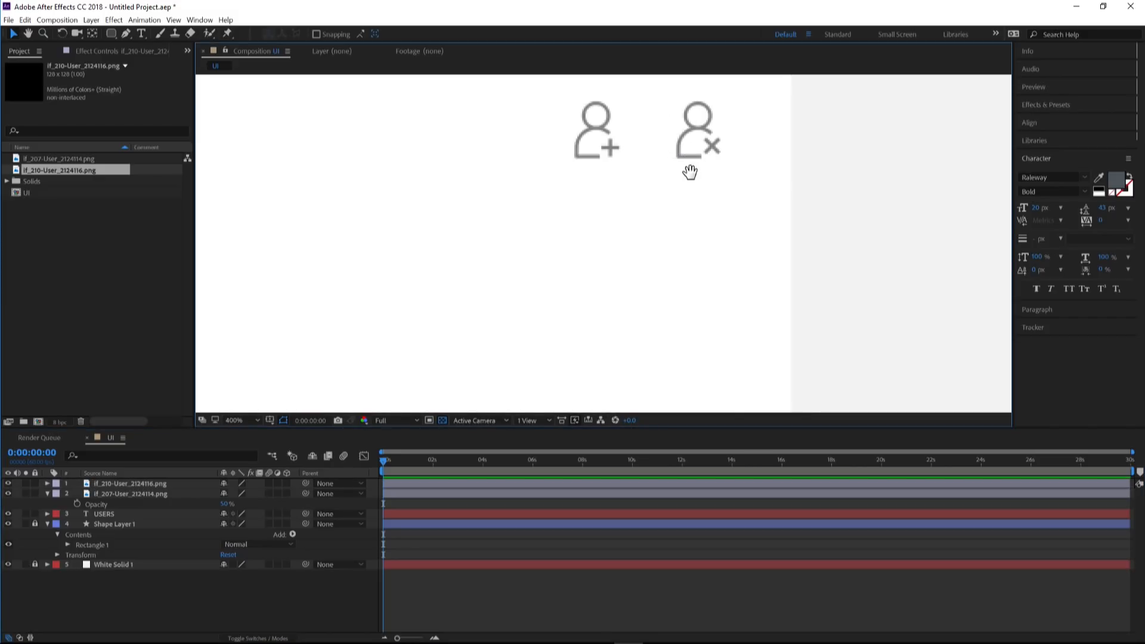
{"action": "left_click_drag", "start_coordinate": [688, 174], "coordinate": [686, 213]}
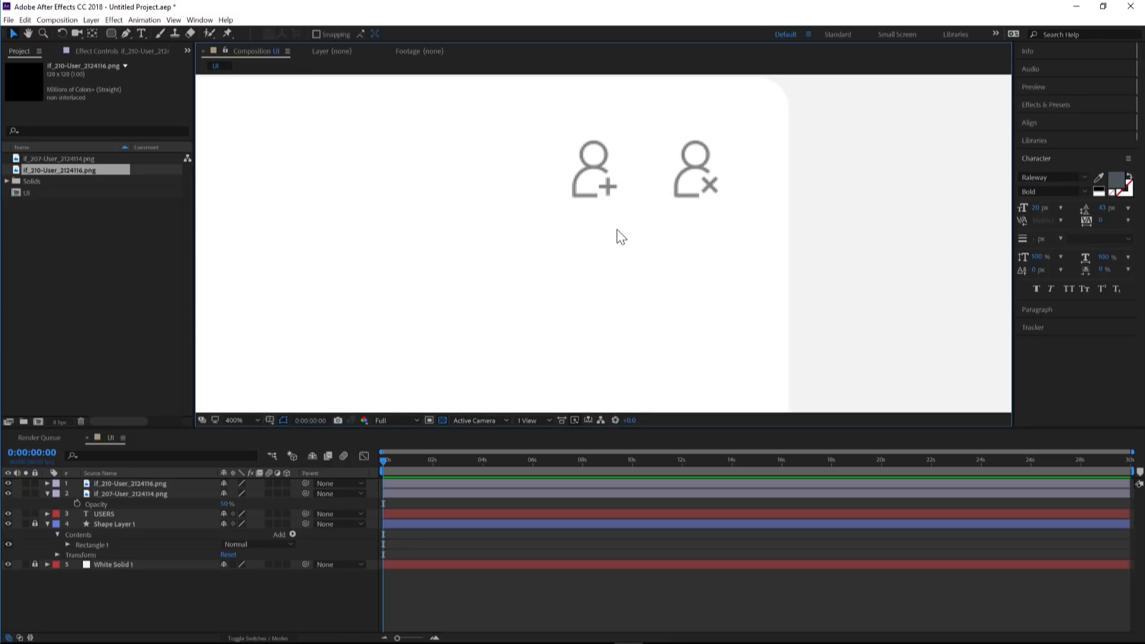
{"action": "left_click", "coordinate": [239, 422]}
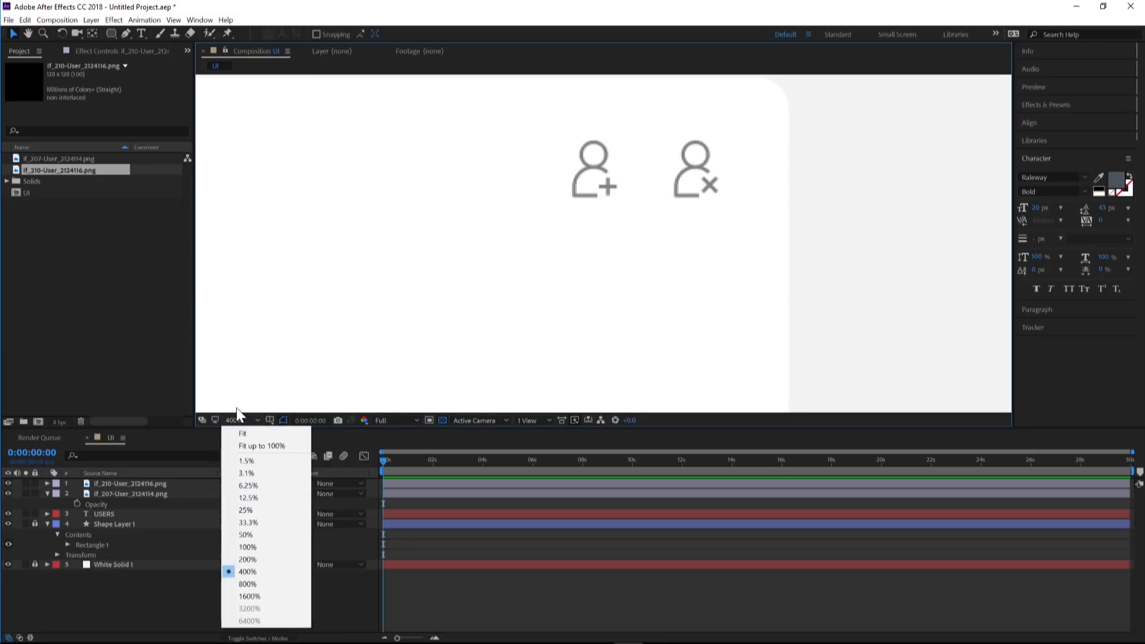
{"action": "left_click", "coordinate": [243, 448]}
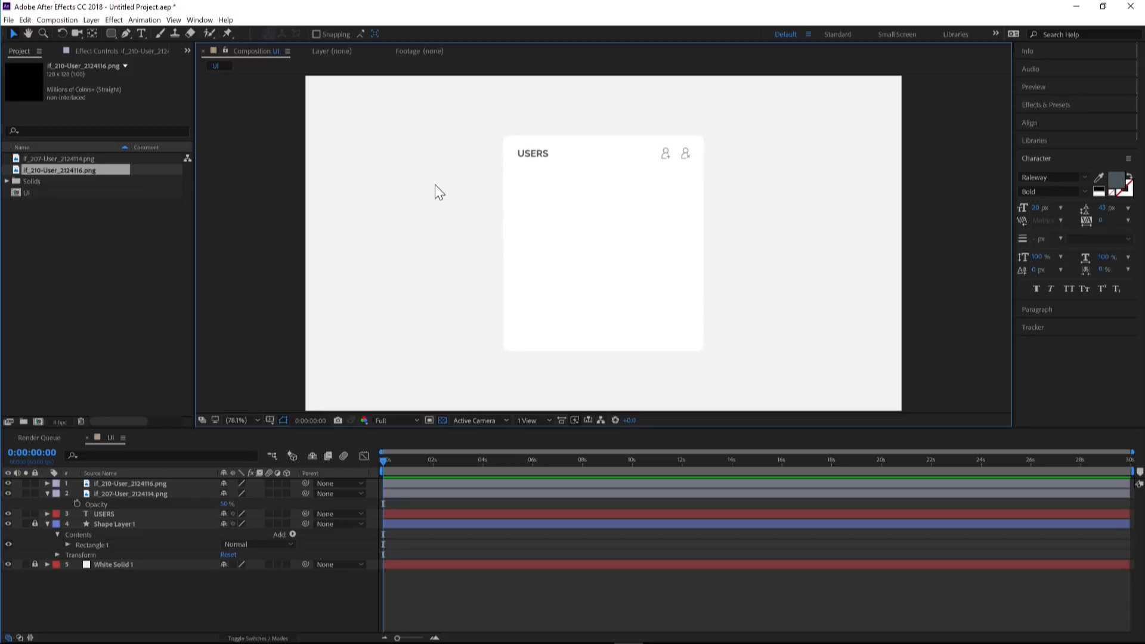
- Draw a rectangular row across the full width of the card, just below the USERS title, with the Rectangle tool
{"action": "left_click", "coordinate": [112, 28]}
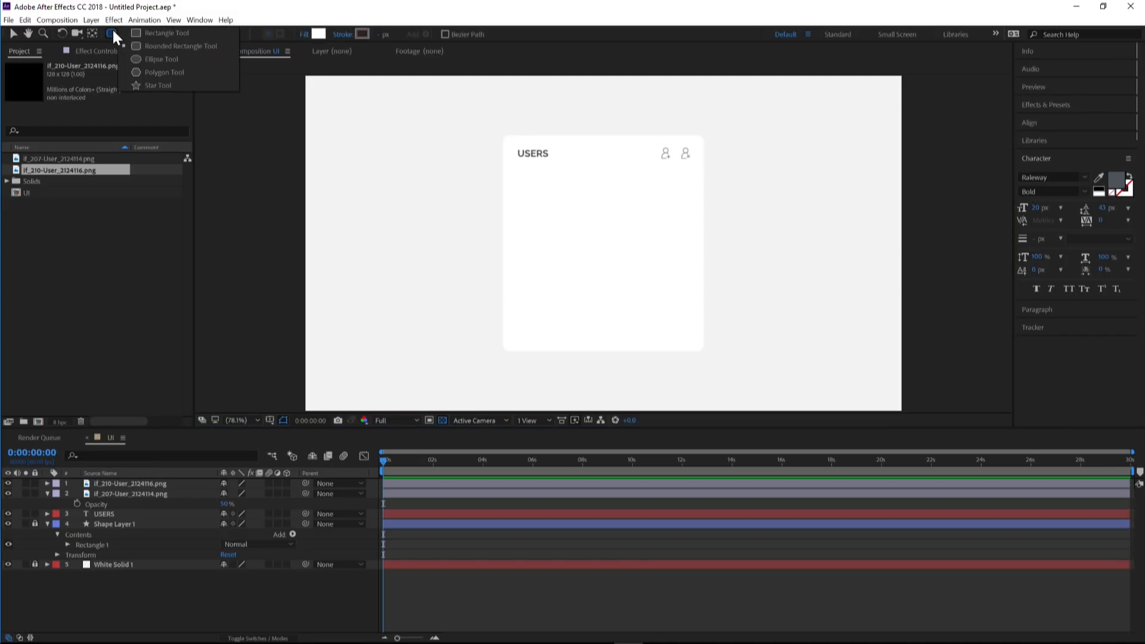
{"action": "left_click", "coordinate": [159, 33]}
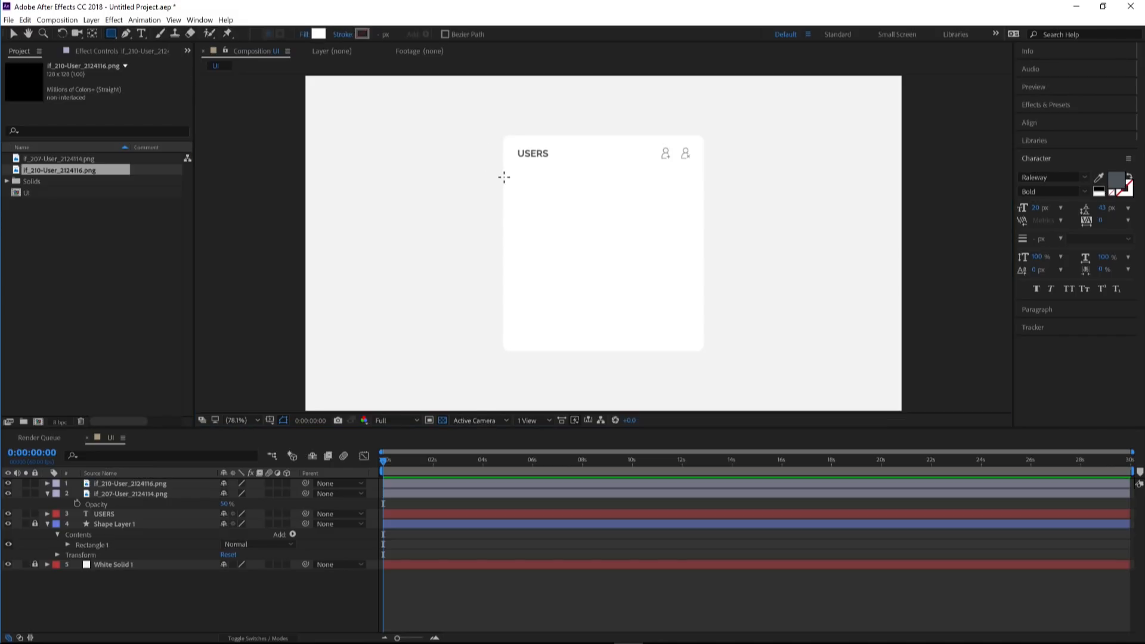
{"action": "left_click_drag", "start_coordinate": [504, 177], "coordinate": [705, 218]}
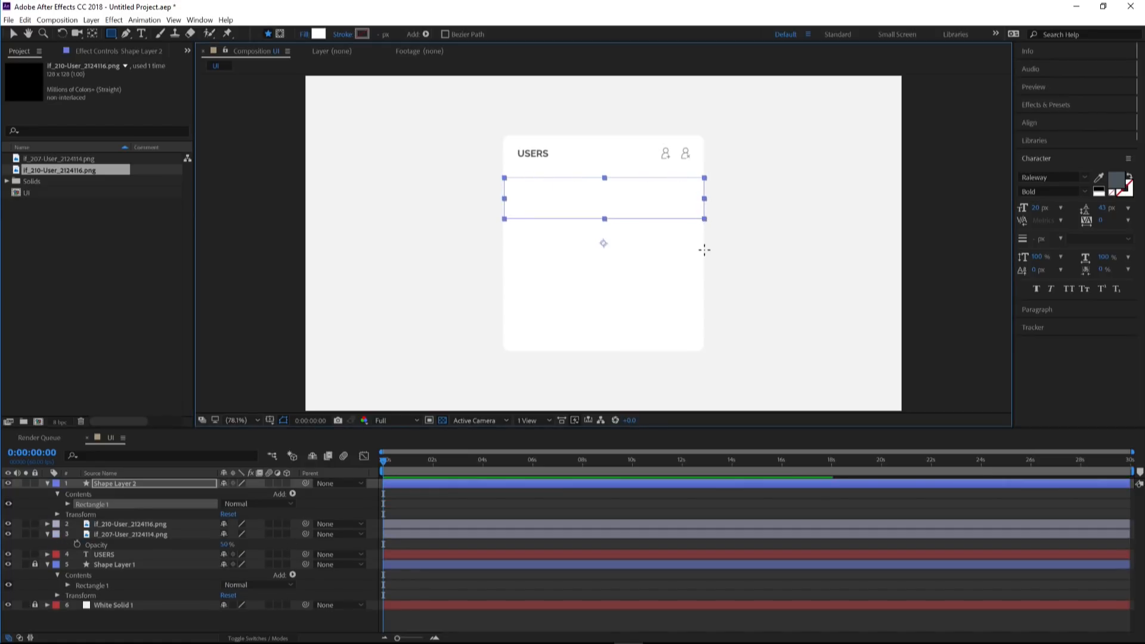
- Change the new row rectangle's fill to a very light blue, RGB 233, 249, 255
{"action": "left_click", "coordinate": [320, 34]}
{"action": "left_click_drag", "start_coordinate": [560, 283], "coordinate": [560, 290]}
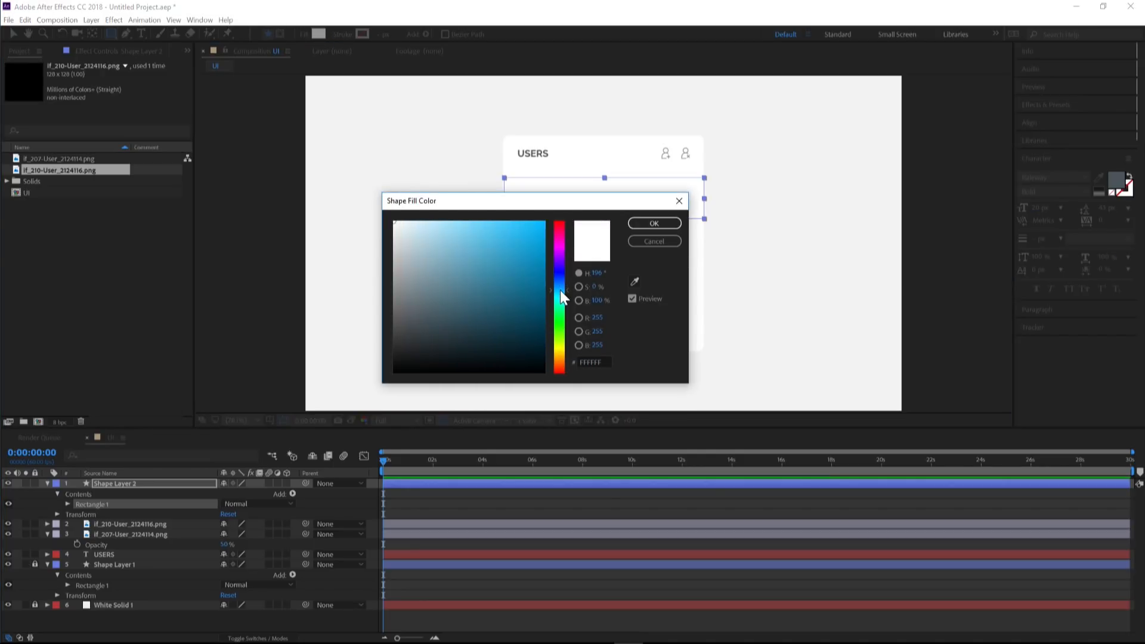
{"action": "left_click_drag", "start_coordinate": [432, 239], "coordinate": [406, 221]}
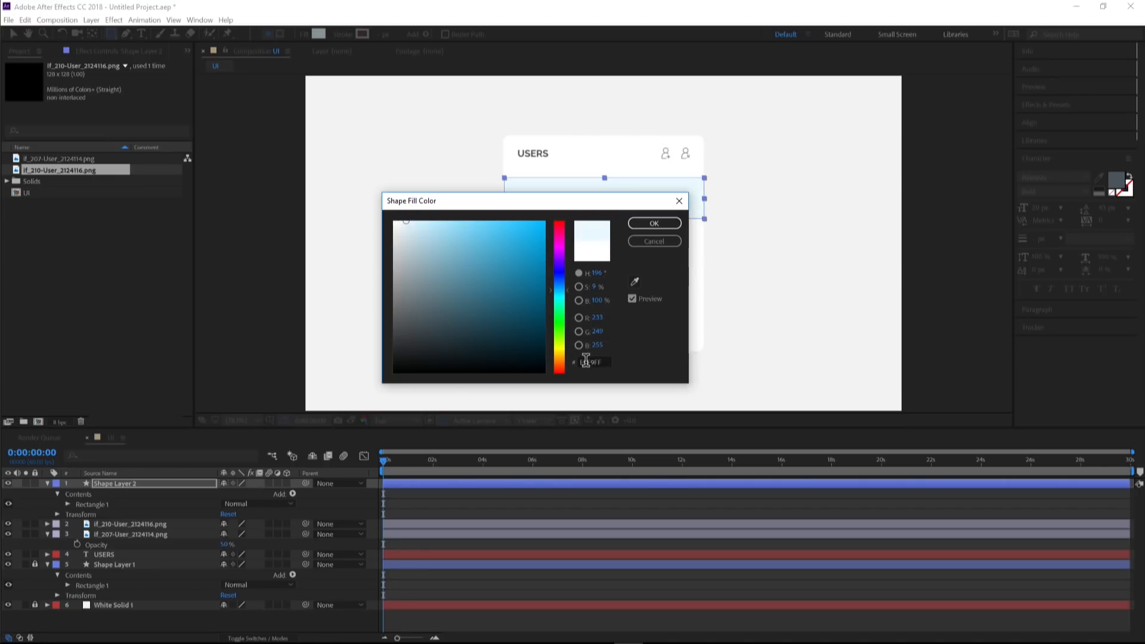
{"action": "left_click", "coordinate": [654, 223]}
{"action": "left_click", "coordinate": [15, 33]}
{"action": "left_click", "coordinate": [391, 166]}
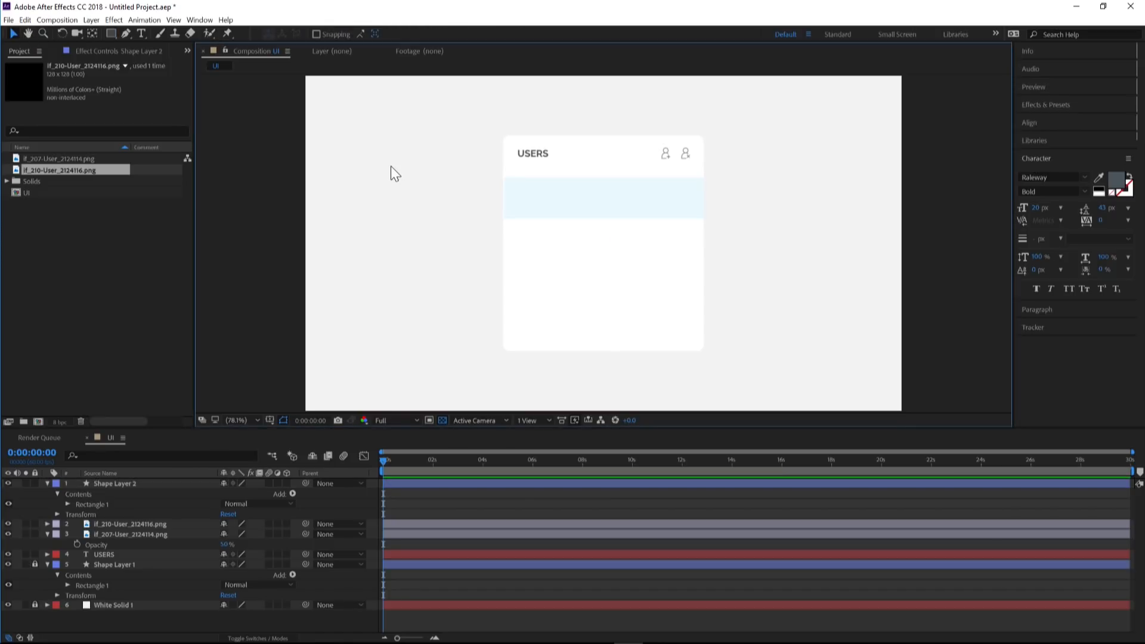
- Stretch the light blue row's left edge outward to meet the card's left edge
{"action": "scroll", "coordinate": [496, 190], "scroll_direction": "up", "scroll_amount": 5}
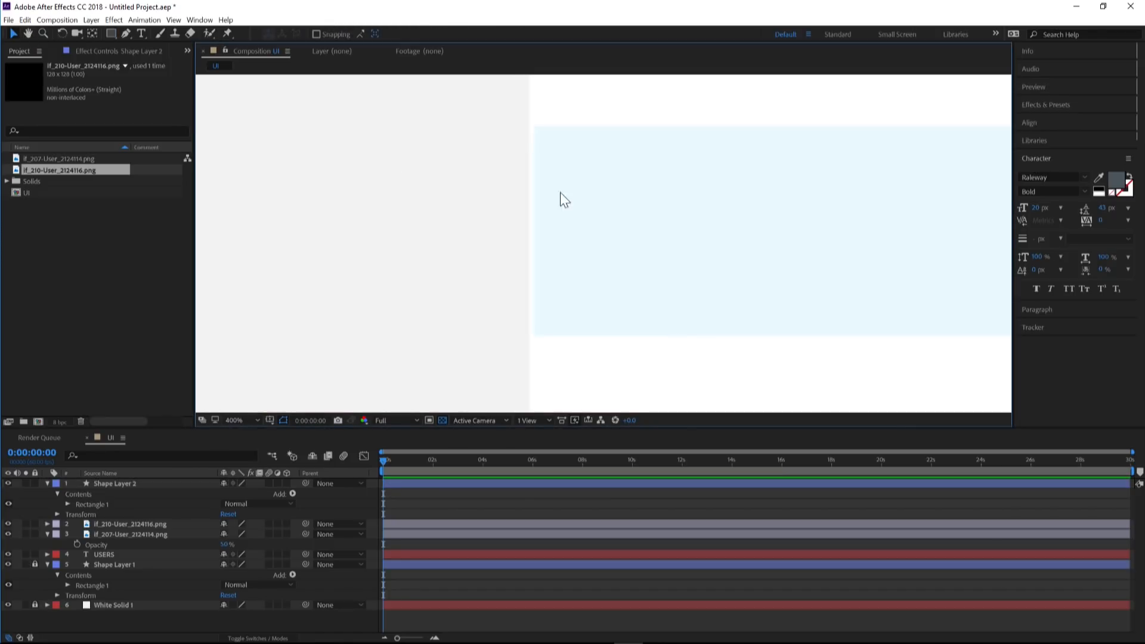
{"action": "left_click", "coordinate": [562, 231]}
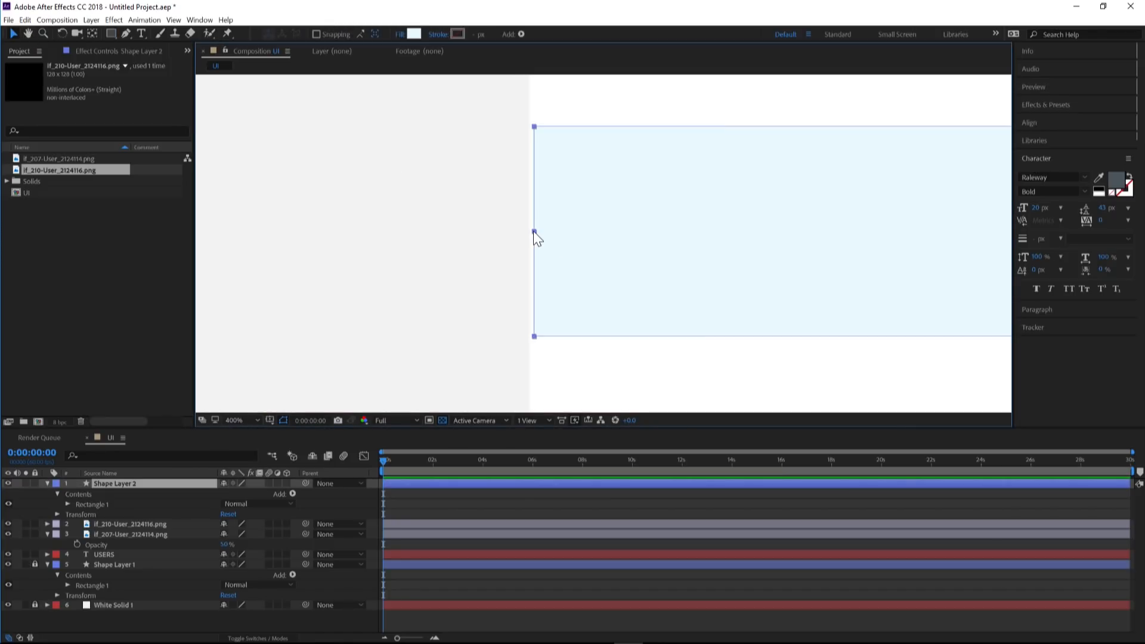
{"action": "left_click_drag", "start_coordinate": [533, 231], "coordinate": [404, 225]}
{"action": "key", "text": "h"}
{"action": "scroll", "coordinate": [686, 238], "scroll_direction": "down", "scroll_amount": 4}
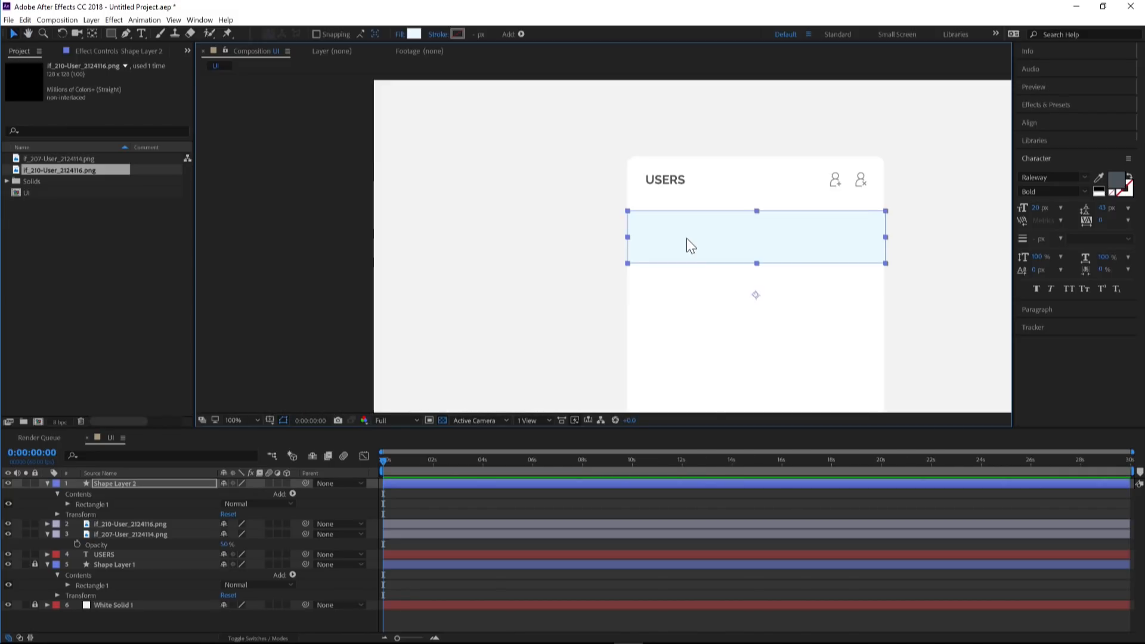
- Pull the light blue row's right edge inward to line up with the card's right edge
{"action": "left_click_drag", "start_coordinate": [686, 238], "coordinate": [569, 241]}
{"action": "scroll", "coordinate": [759, 242], "scroll_direction": "up", "scroll_amount": 4}
{"action": "scroll", "coordinate": [445, 224], "scroll_direction": "down", "scroll_amount": 4}
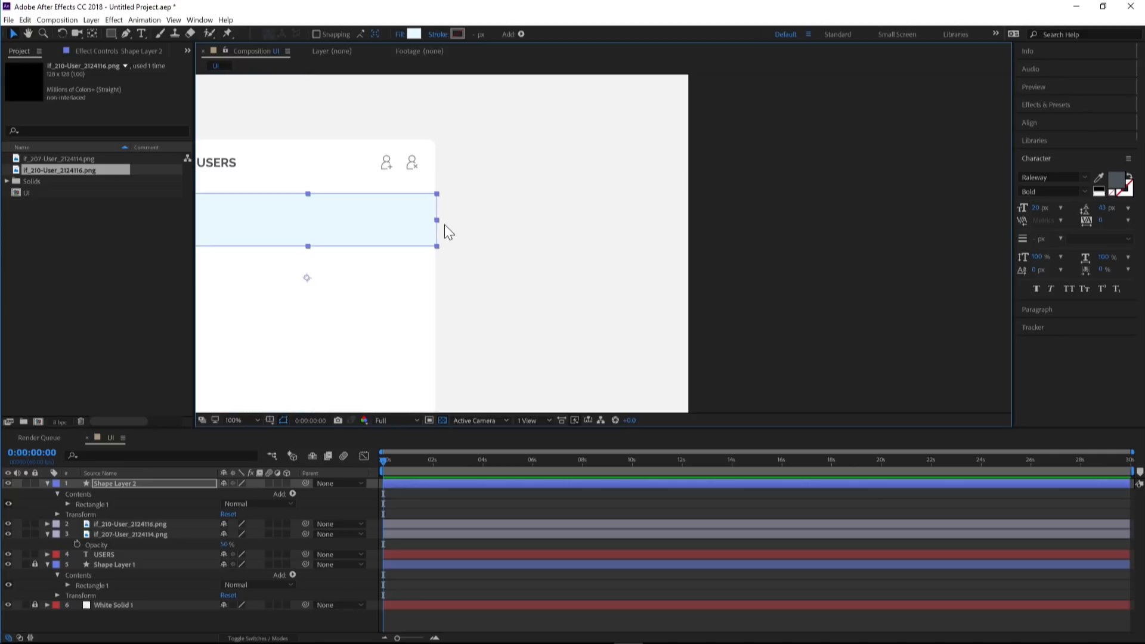
{"action": "scroll", "coordinate": [445, 224], "scroll_direction": "up", "scroll_amount": 1}
{"action": "scroll", "coordinate": [443, 220], "scroll_direction": "up", "scroll_amount": 1}
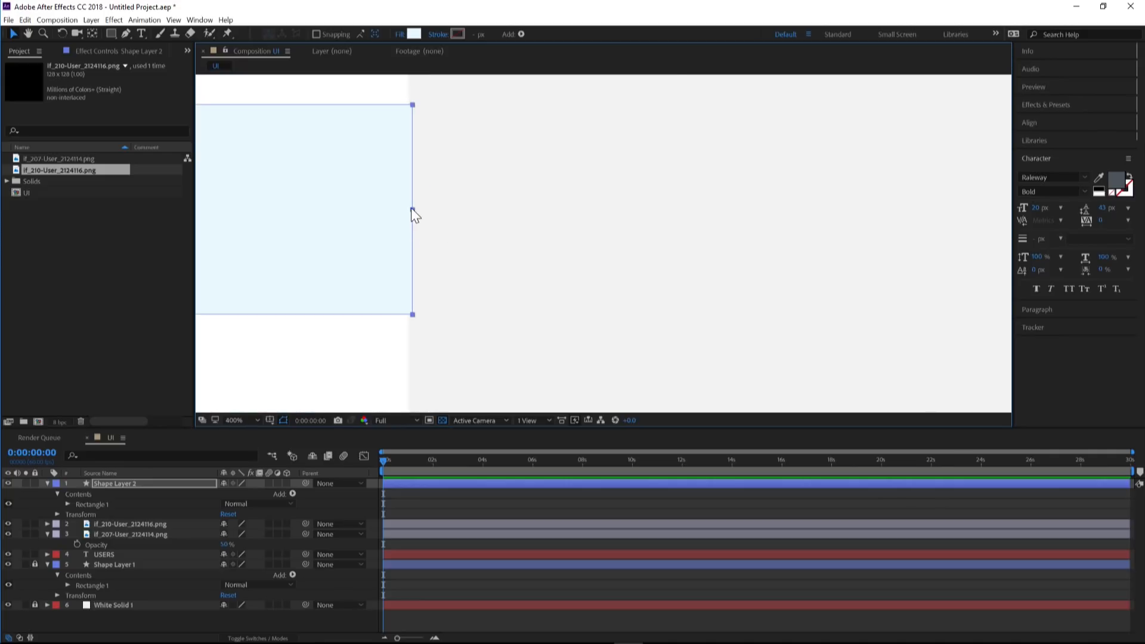
{"action": "left_click_drag", "start_coordinate": [413, 208], "coordinate": [408, 209]}
{"action": "key", "text": "space"}
{"action": "left_click_drag", "start_coordinate": [477, 256], "coordinate": [702, 253]}
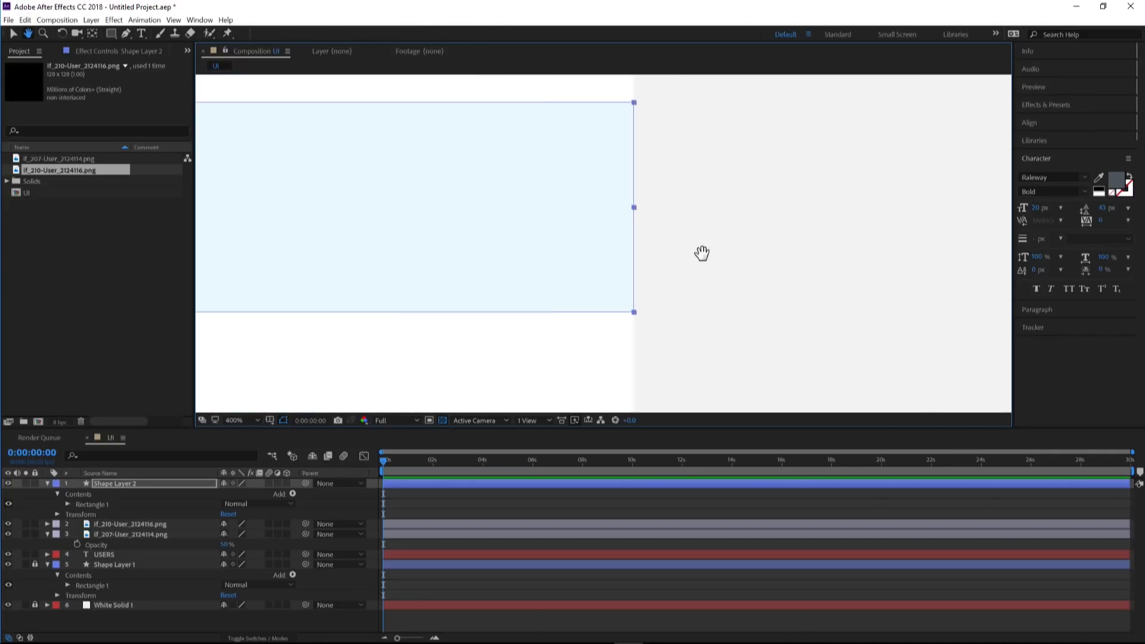
{"action": "scroll", "coordinate": [396, 224], "scroll_direction": "down", "scroll_amount": 1}
{"action": "key", "text": "space"}
{"action": "scroll", "coordinate": [358, 207], "scroll_direction": "down", "scroll_amount": 3}
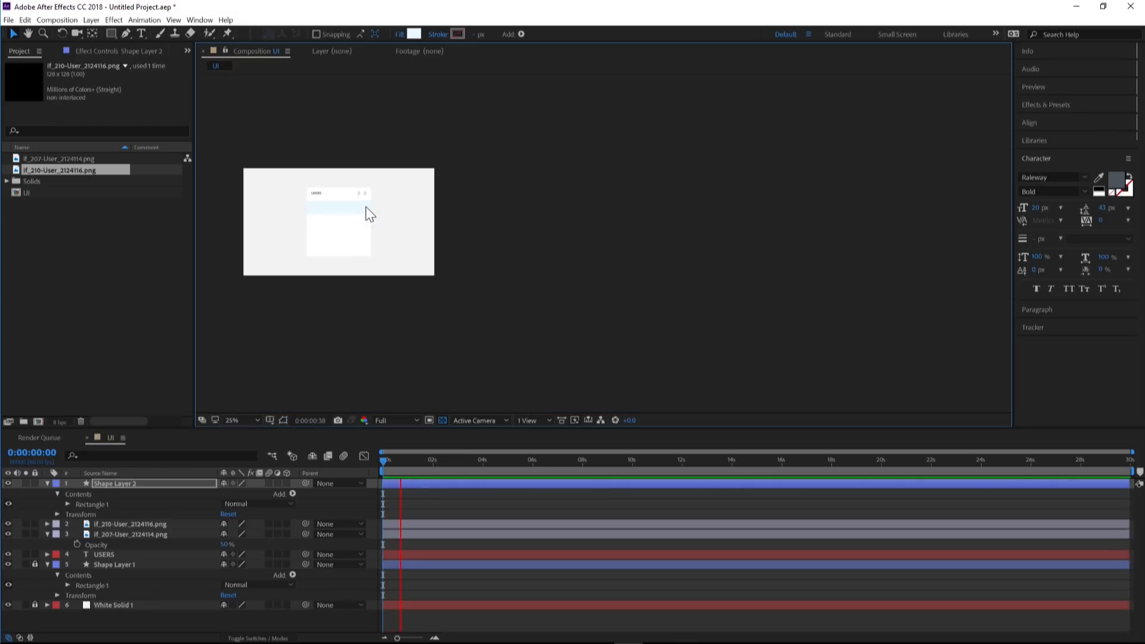
{"action": "scroll", "coordinate": [331, 215], "scroll_direction": "up", "scroll_amount": 2}
{"action": "key", "text": "space"}
{"action": "left_click_drag", "start_coordinate": [365, 205], "coordinate": [504, 187]}
{"action": "left_click", "coordinate": [434, 458]}
{"action": "key", "text": "space"}
{"action": "left_click", "coordinate": [380, 189]}
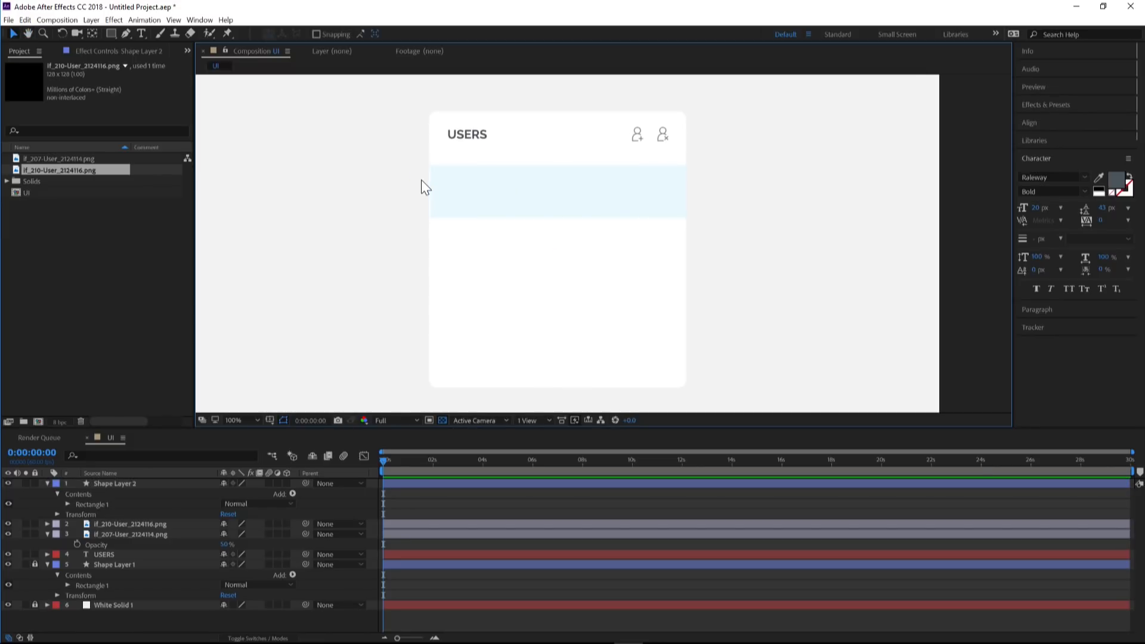
- Fine-tune the light blue row's left edge so it sits exactly on the card's left edge
{"action": "scroll", "coordinate": [422, 181], "scroll_direction": "up", "scroll_amount": 4}
{"action": "left_click", "coordinate": [482, 184]}
{"action": "key", "text": "Return"}
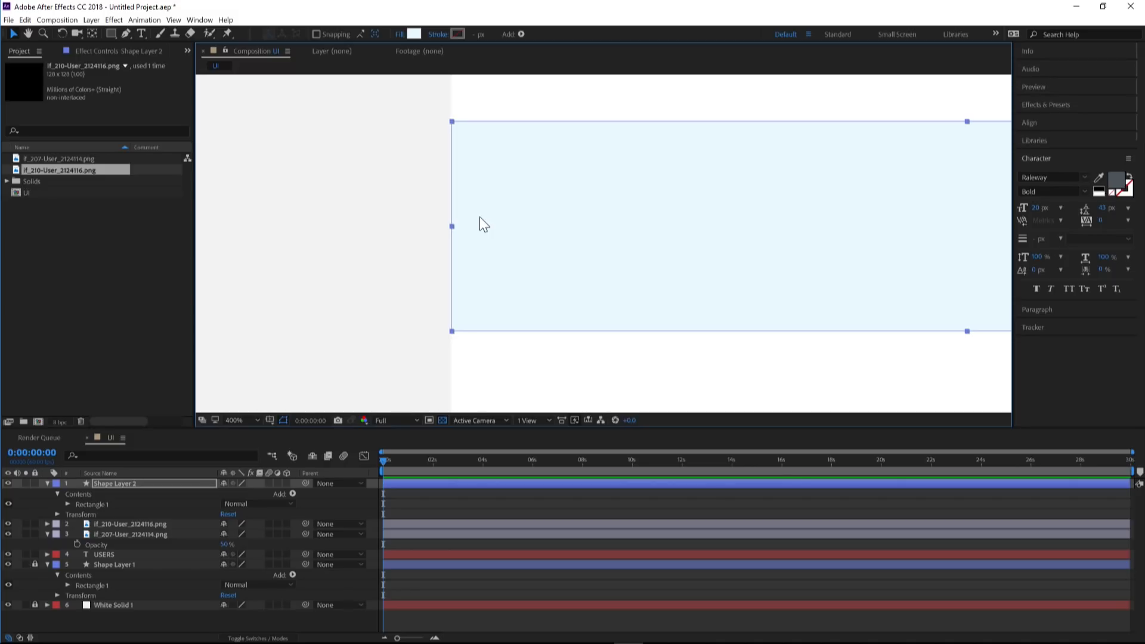
{"action": "left_click", "coordinate": [384, 198]}
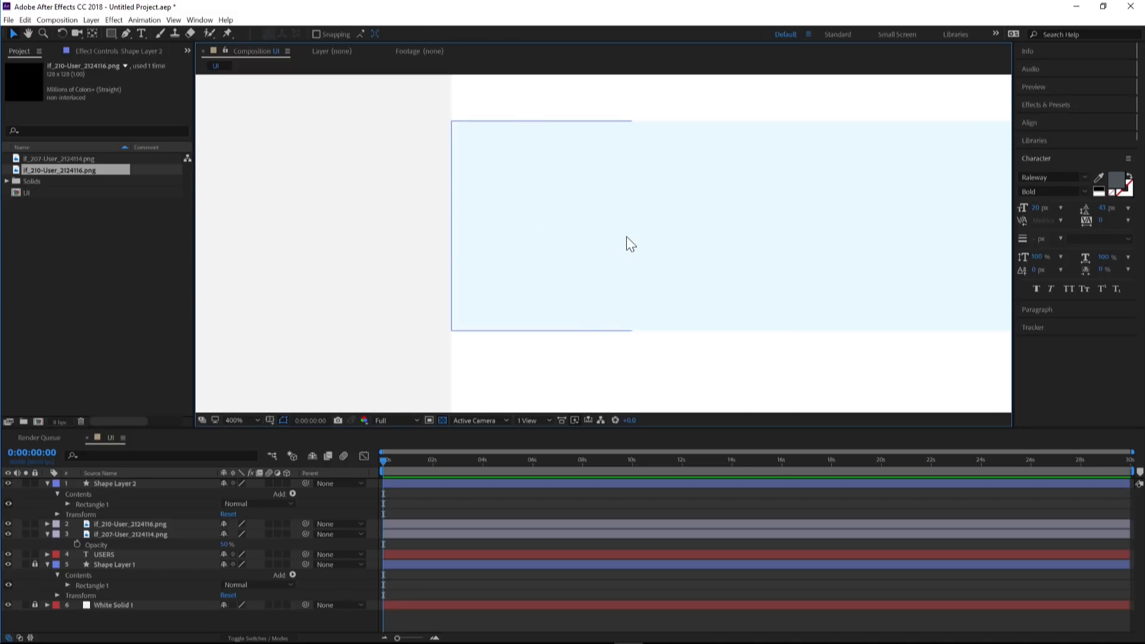
{"action": "key", "text": "/"}
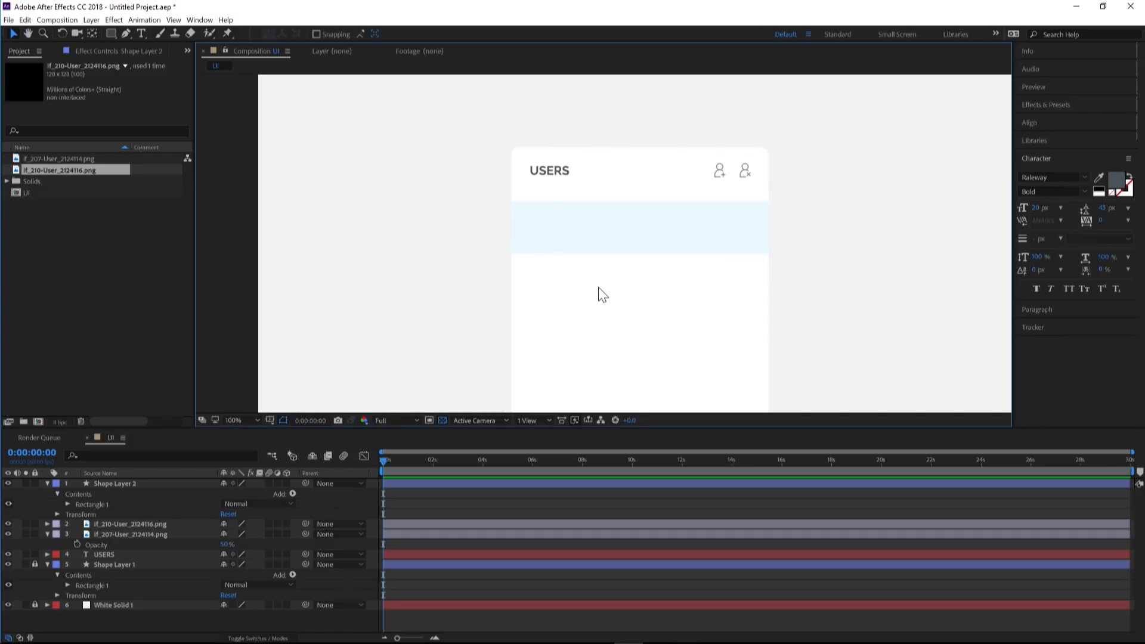
{"action": "left_click_drag", "start_coordinate": [595, 275], "coordinate": [612, 232]}
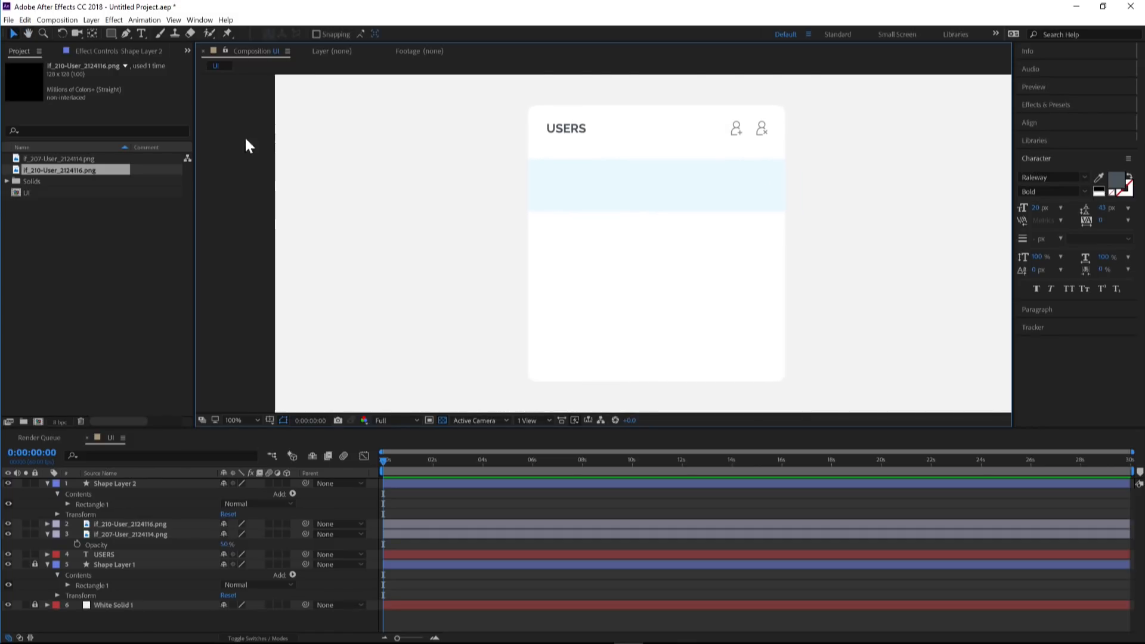
- Duplicate the USERS title, bring the copy to the front of the layer stack and place it inside the light blue row, indented from the title
{"action": "left_click", "coordinate": [142, 31]}
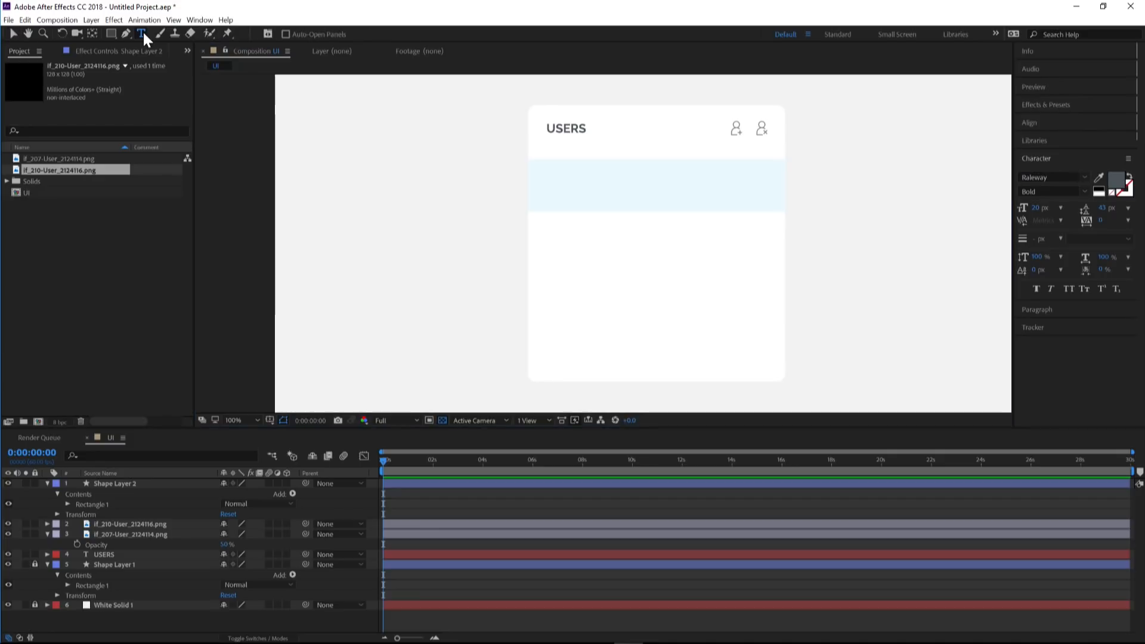
{"action": "left_click", "coordinate": [13, 33]}
{"action": "left_click", "coordinate": [569, 132]}
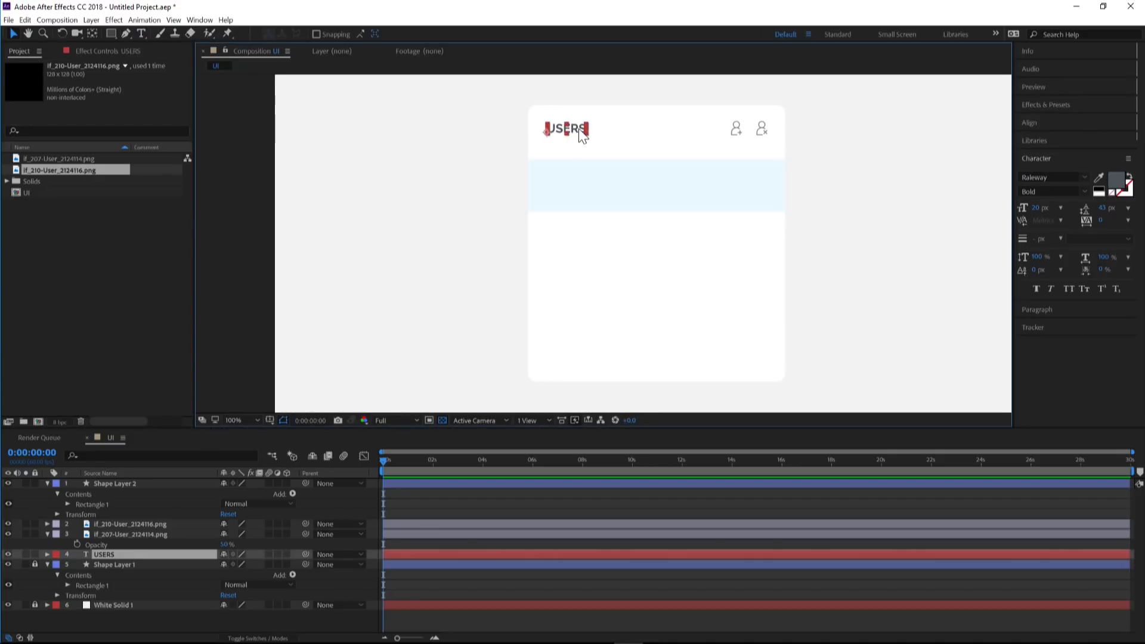
{"action": "key", "text": "ctrl+d"}
{"action": "left_click_drag", "start_coordinate": [573, 133], "coordinate": [575, 185]}
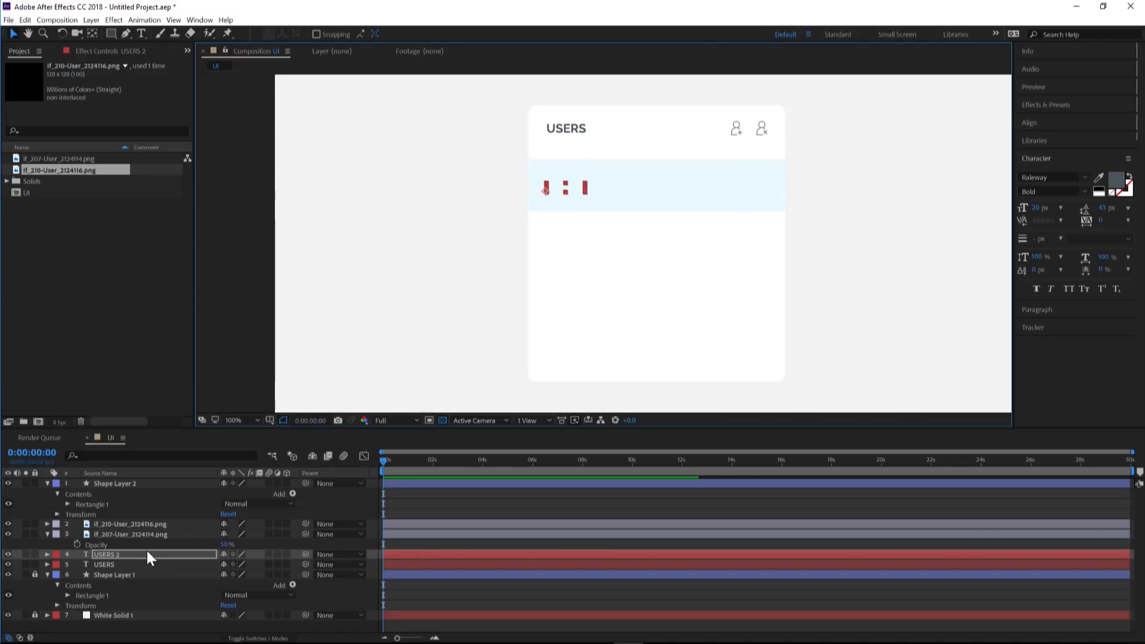
{"action": "left_click_drag", "start_coordinate": [130, 552], "coordinate": [128, 482]}
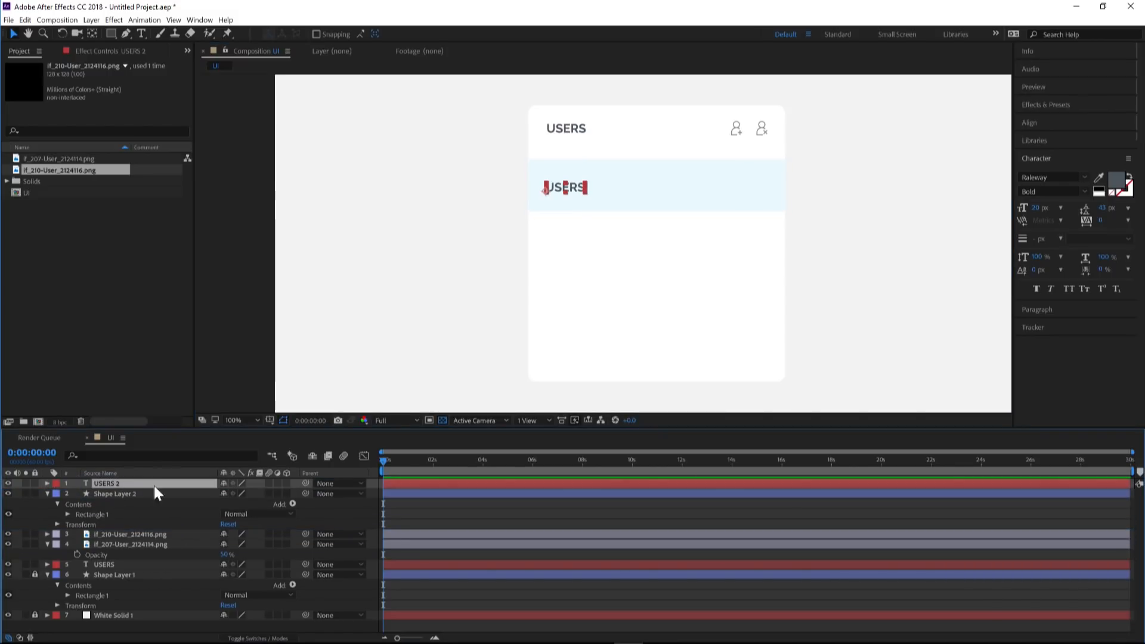
{"action": "left_click_drag", "start_coordinate": [575, 187], "coordinate": [593, 189]}
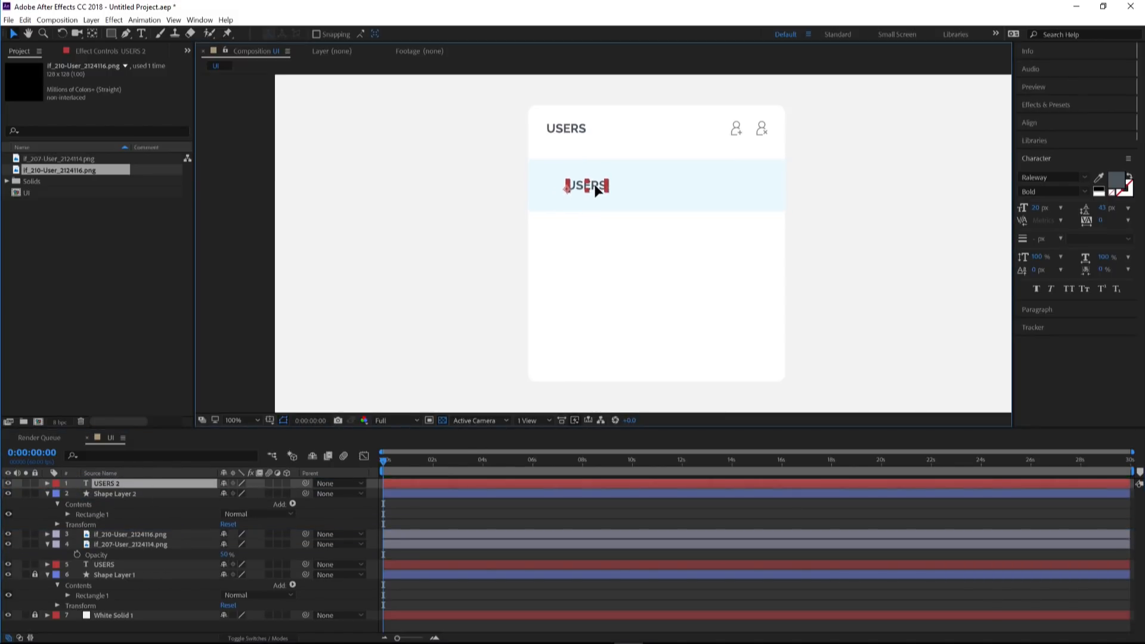
- Replace the copied USERS text inside the light blue row with the user's full name
{"action": "double_click", "coordinate": [595, 186]}
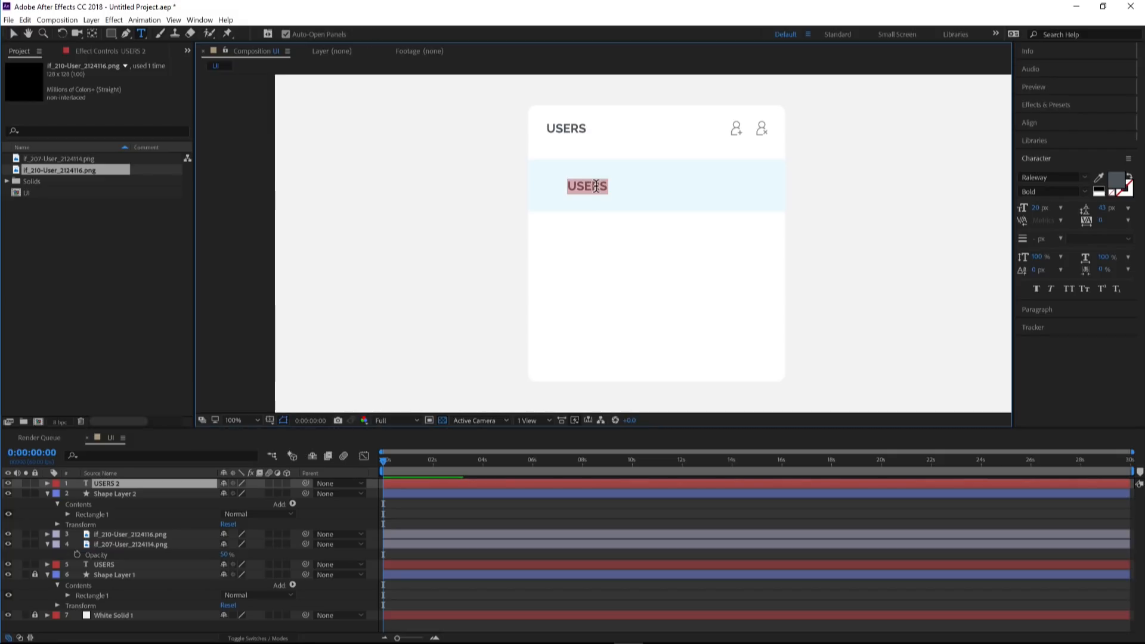
{"action": "type", "text": "Gary Simon"}
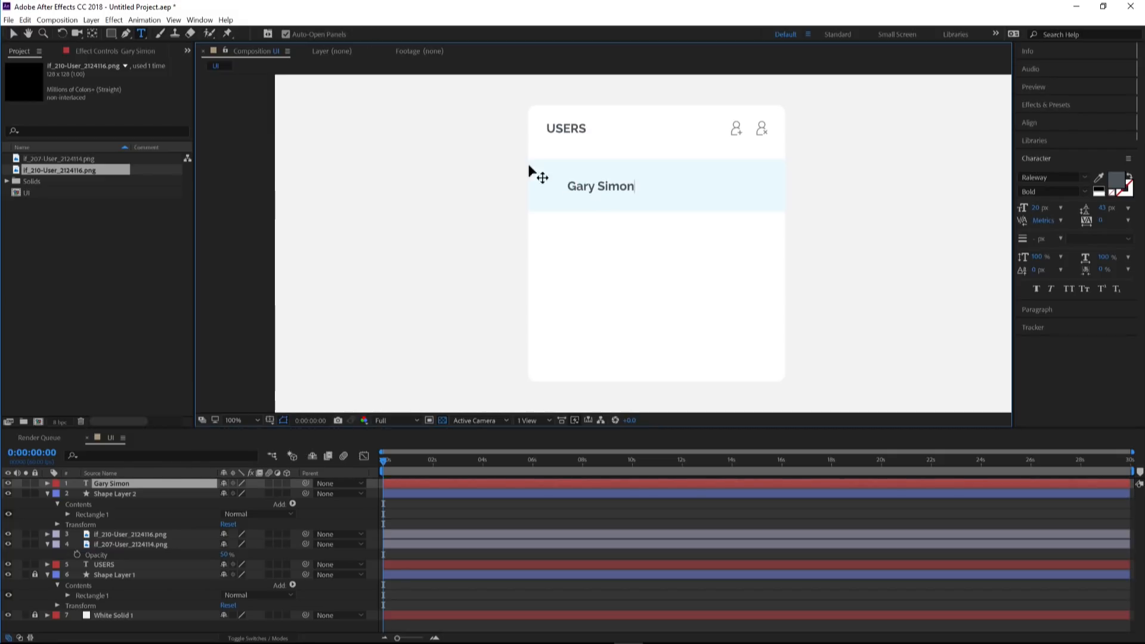
{"action": "left_click", "coordinate": [24, 20]}
{"action": "left_click", "coordinate": [111, 8]}
{"action": "left_click", "coordinate": [13, 34]}
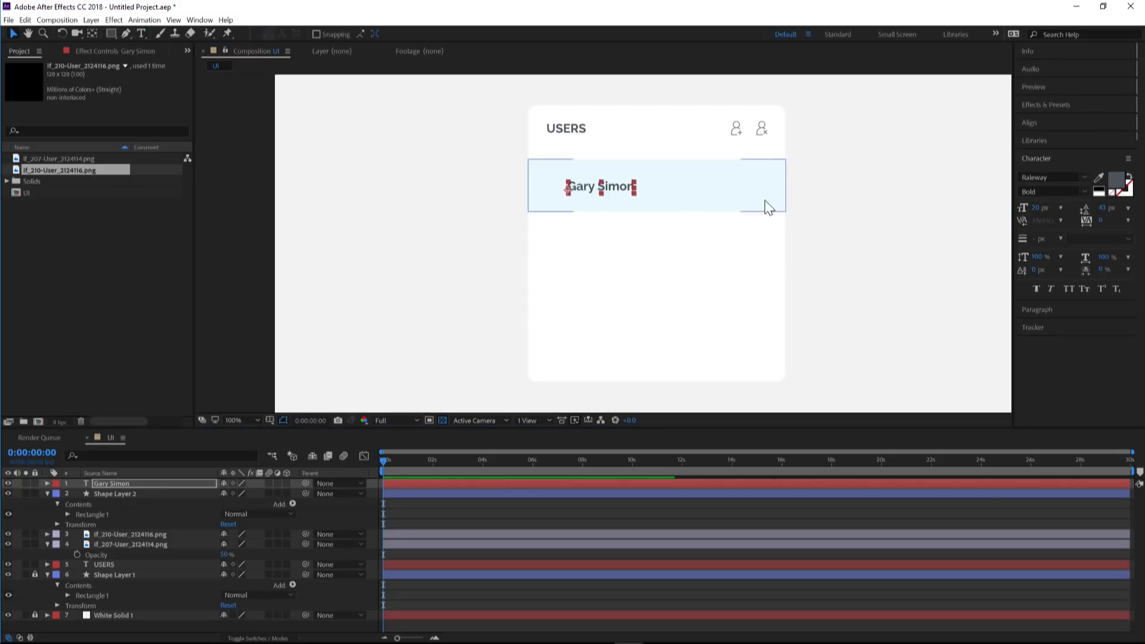
- Set the user name in the row to Raleway Regular and colour it blue 3794E9
{"action": "left_click", "coordinate": [1080, 187]}
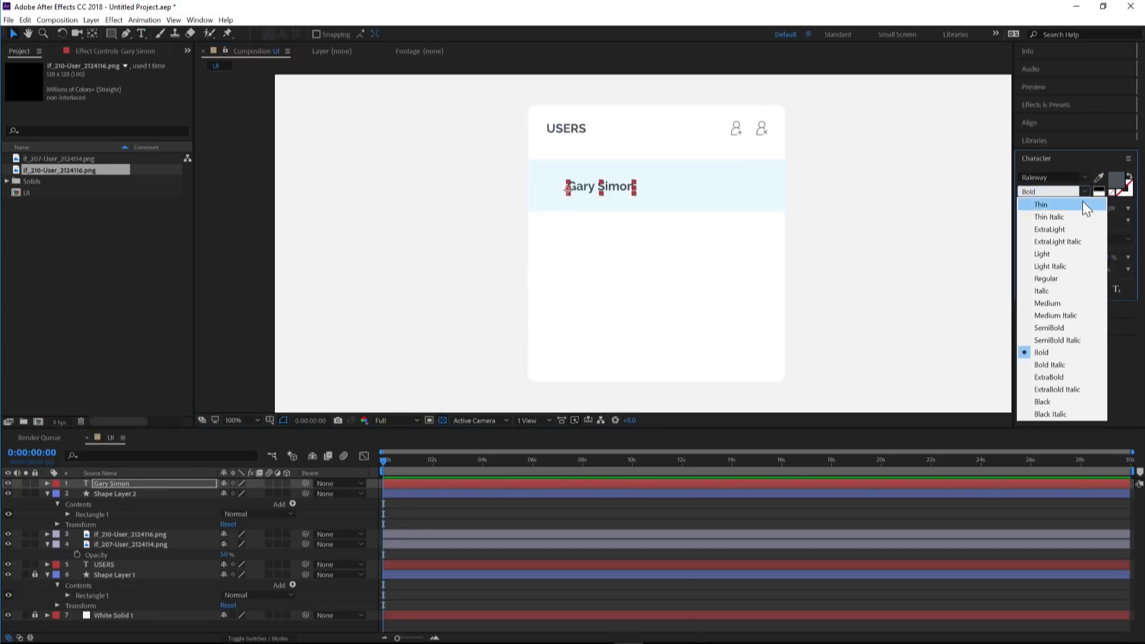
{"action": "left_click", "coordinate": [1053, 281]}
{"action": "left_click", "coordinate": [1115, 179]}
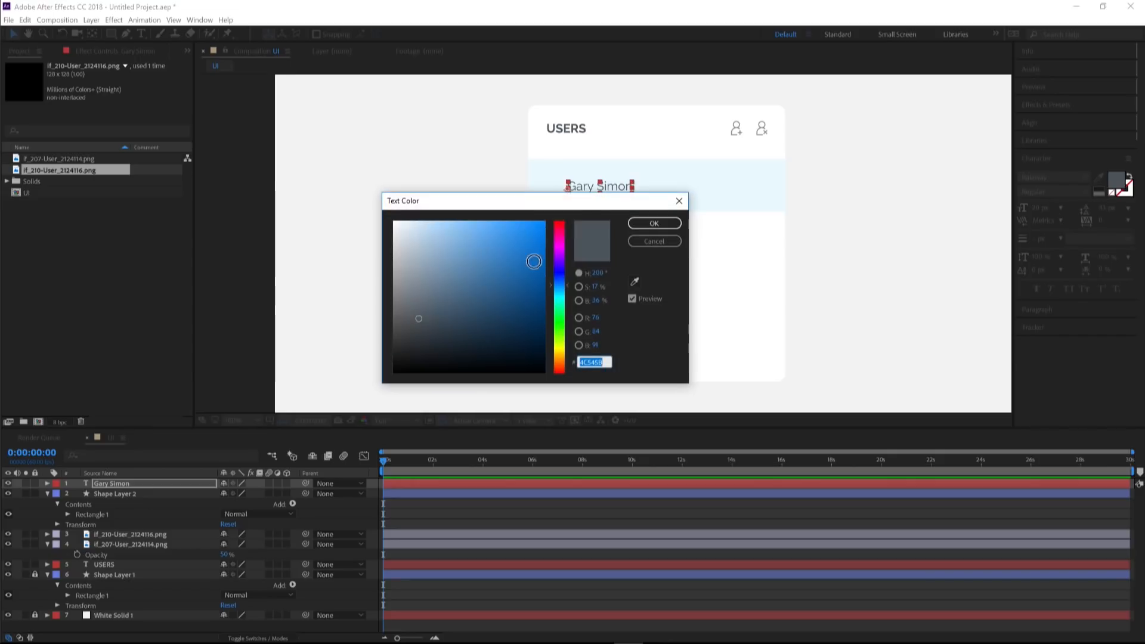
{"action": "left_click_drag", "start_coordinate": [492, 230], "coordinate": [509, 233]}
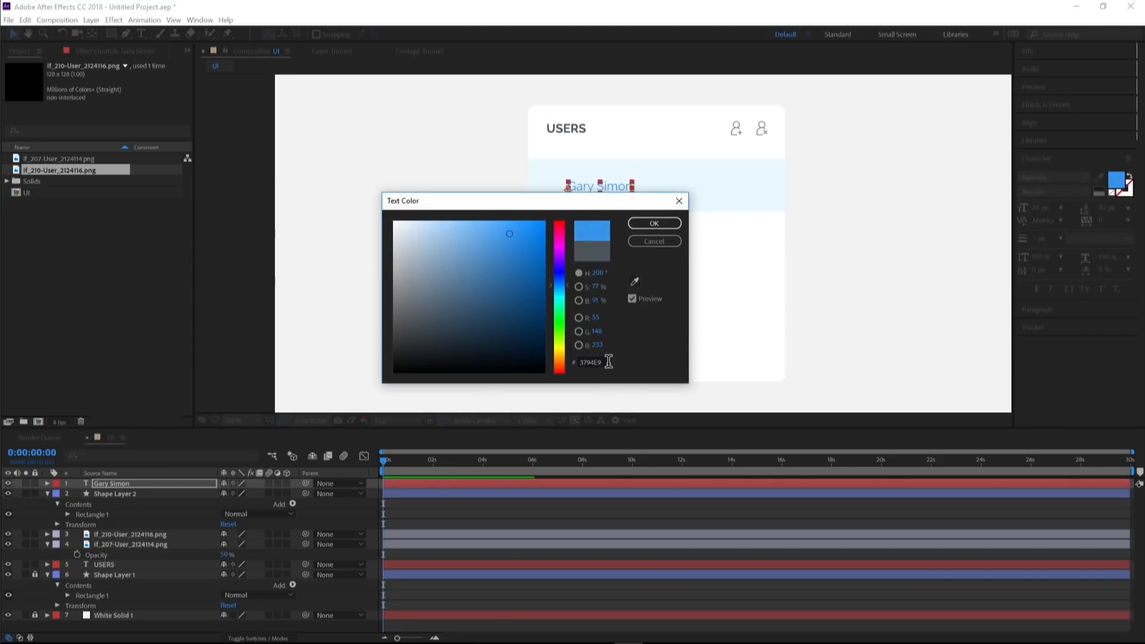
{"action": "left_click", "coordinate": [649, 225]}
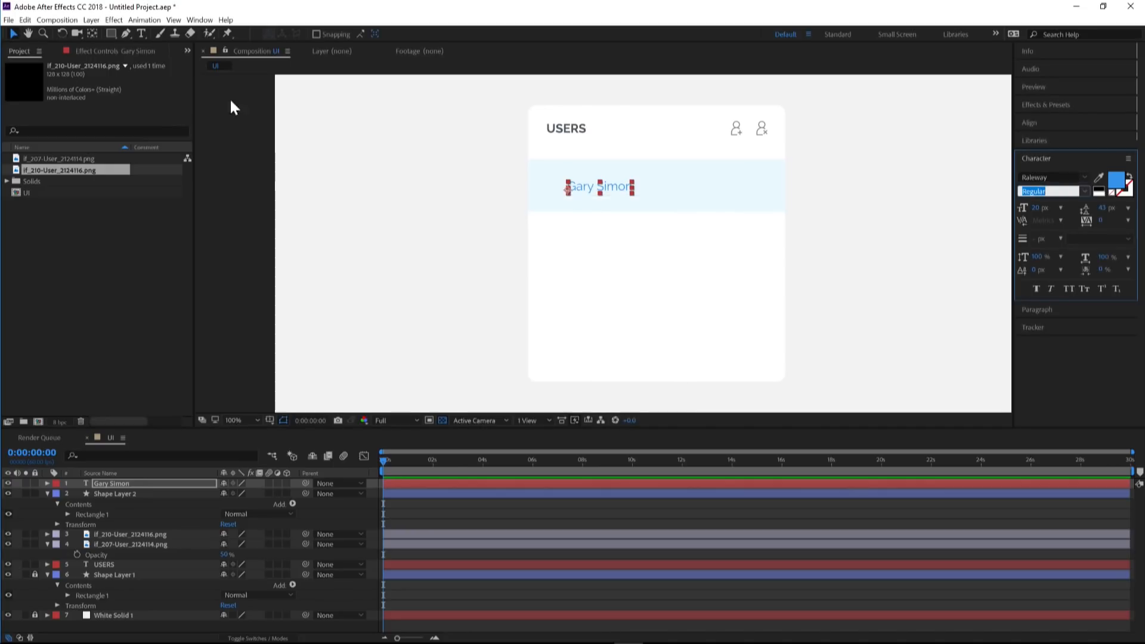
{"action": "left_click", "coordinate": [360, 142]}
- Set the user name's font size to 16 px
{"action": "left_click", "coordinate": [582, 188]}
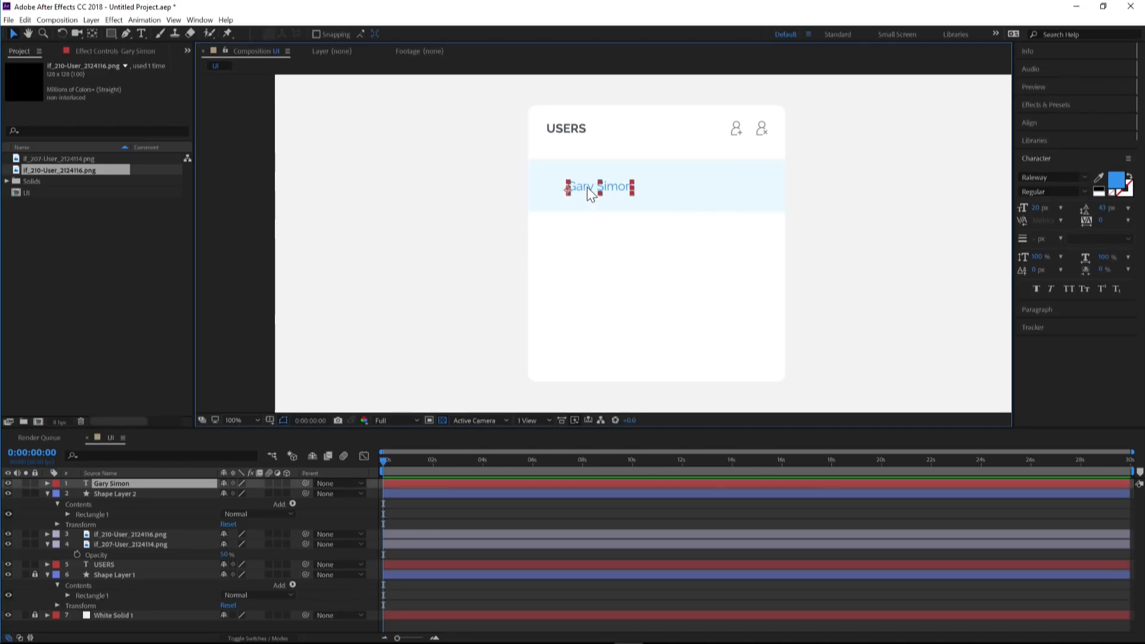
{"action": "left_click", "coordinate": [1041, 210]}
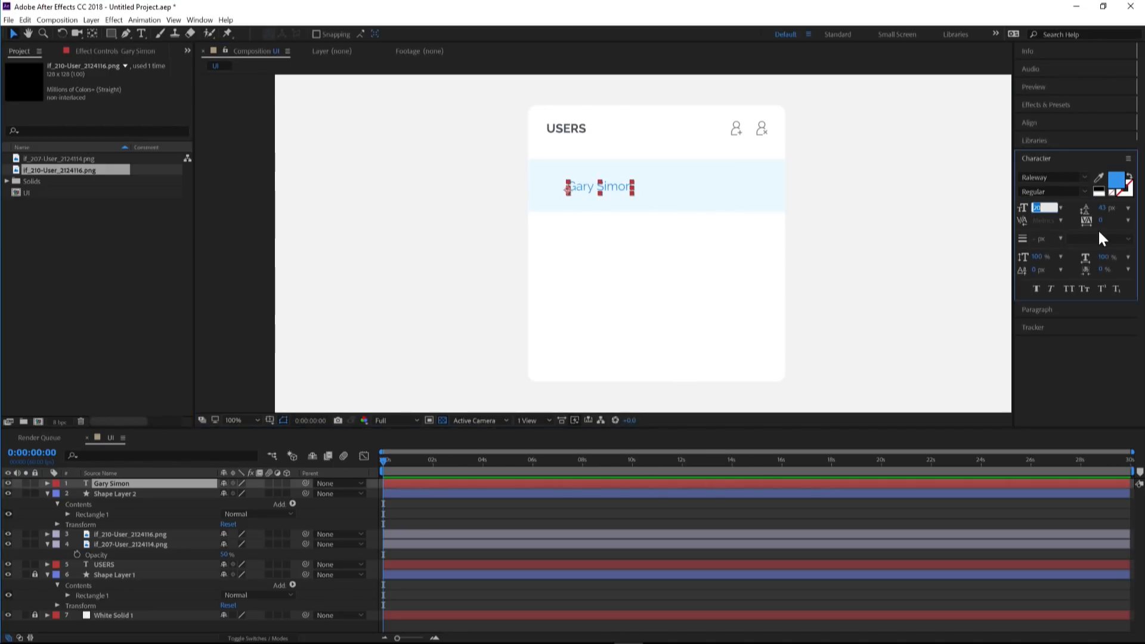
{"action": "type", "text": "16"}
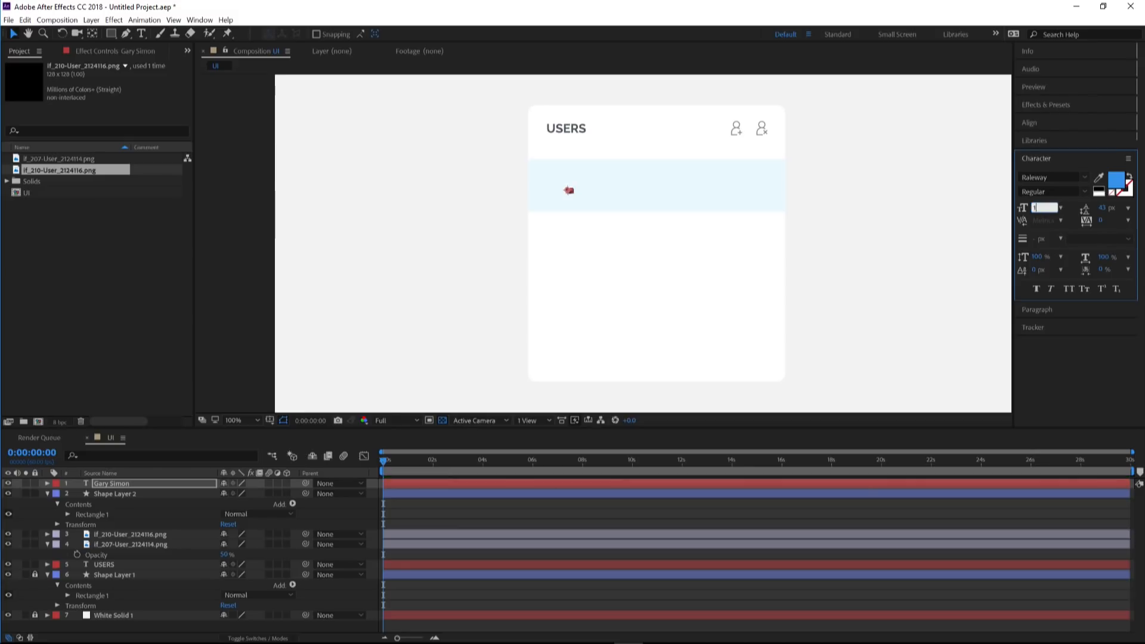
{"action": "key", "text": "Return"}
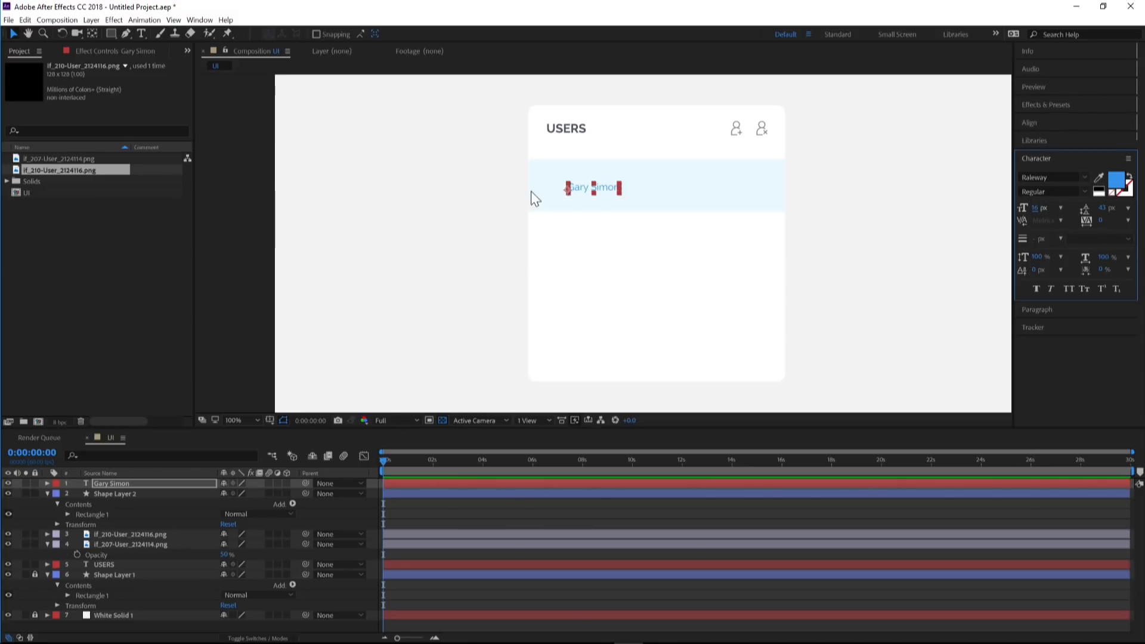
{"action": "left_click", "coordinate": [426, 179]}
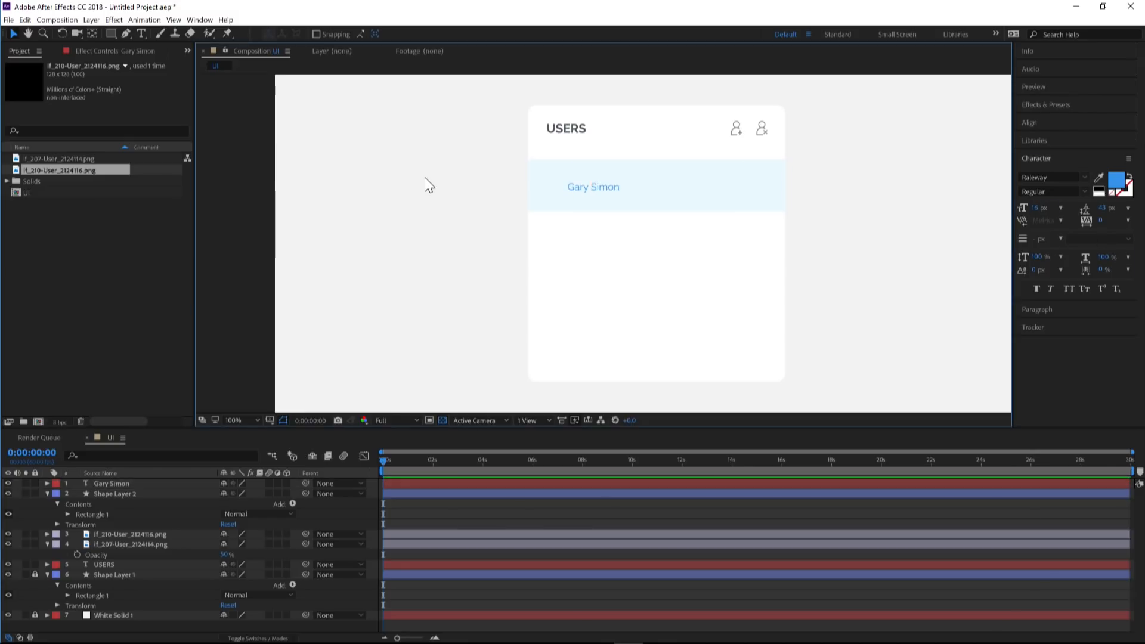
- Draw a small circle in the light blue row just before the user name and fill it with white
{"action": "left_click", "coordinate": [113, 33]}
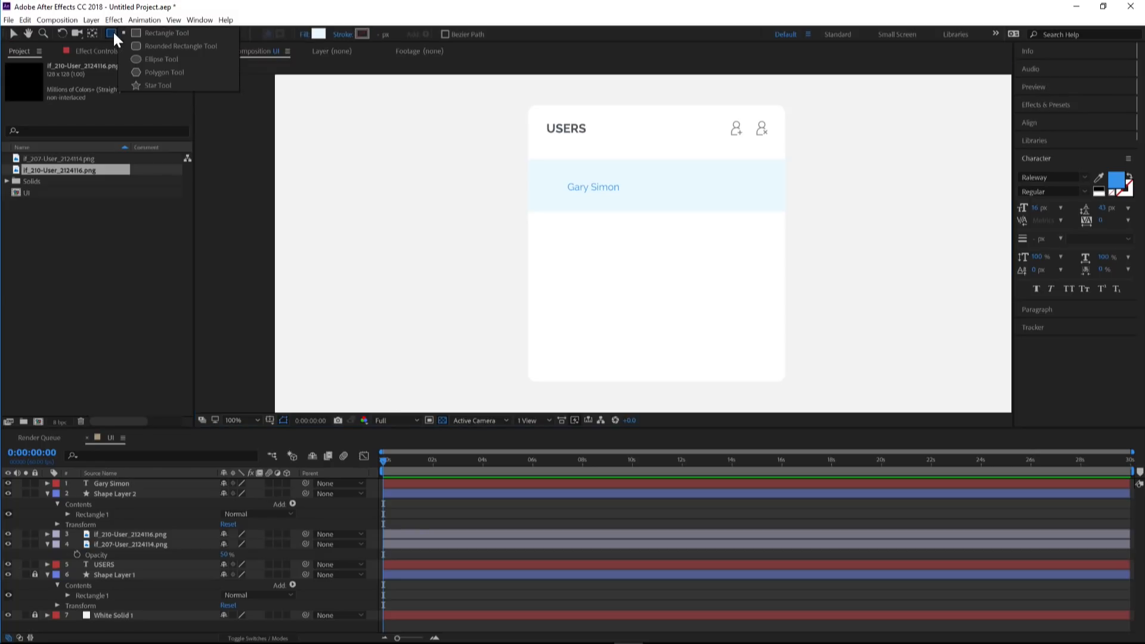
{"action": "left_click", "coordinate": [150, 60]}
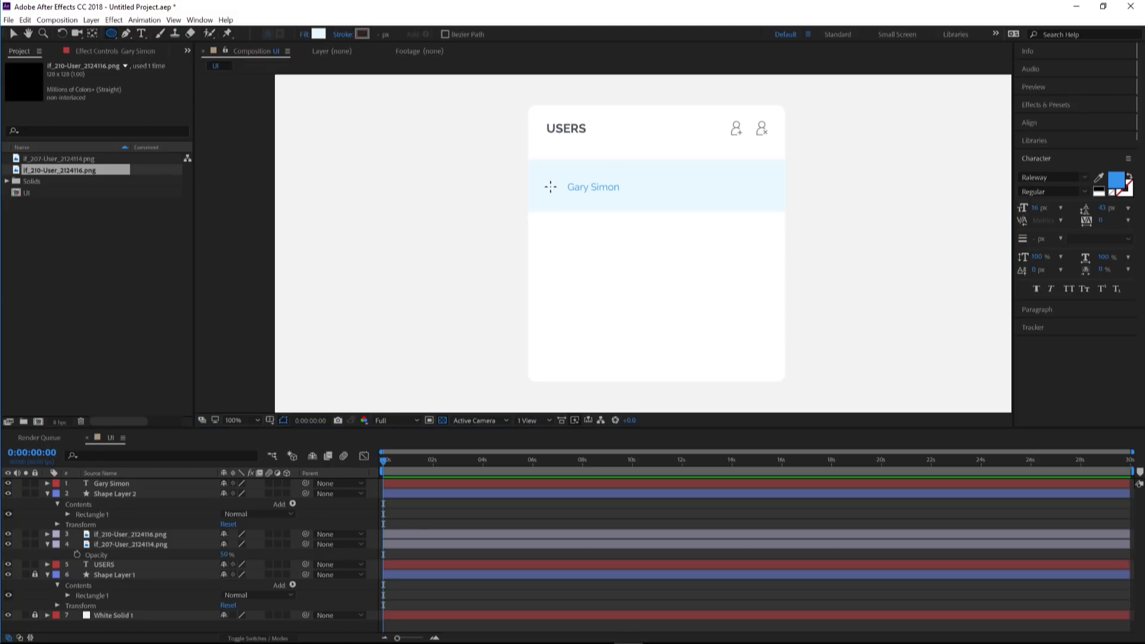
{"action": "left_click_drag", "start_coordinate": [550, 187], "coordinate": [556, 195]}
{"action": "left_click", "coordinate": [11, 34]}
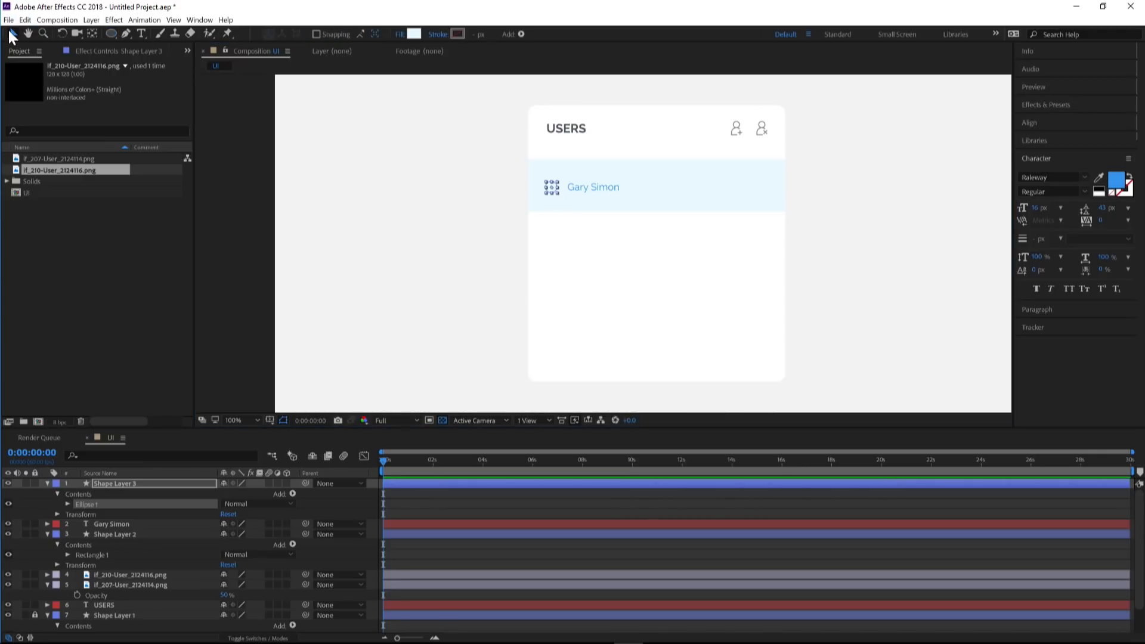
{"action": "left_click", "coordinate": [412, 34]}
{"action": "left_click", "coordinate": [394, 222]}
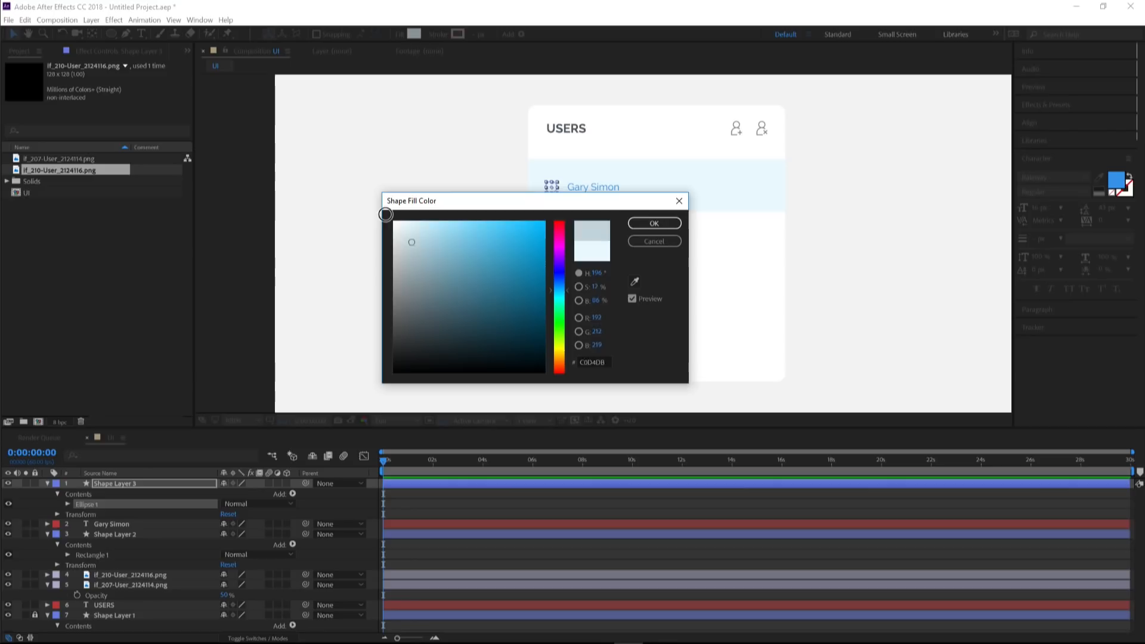
{"action": "left_click", "coordinate": [655, 223]}
{"action": "left_click", "coordinate": [468, 161]}
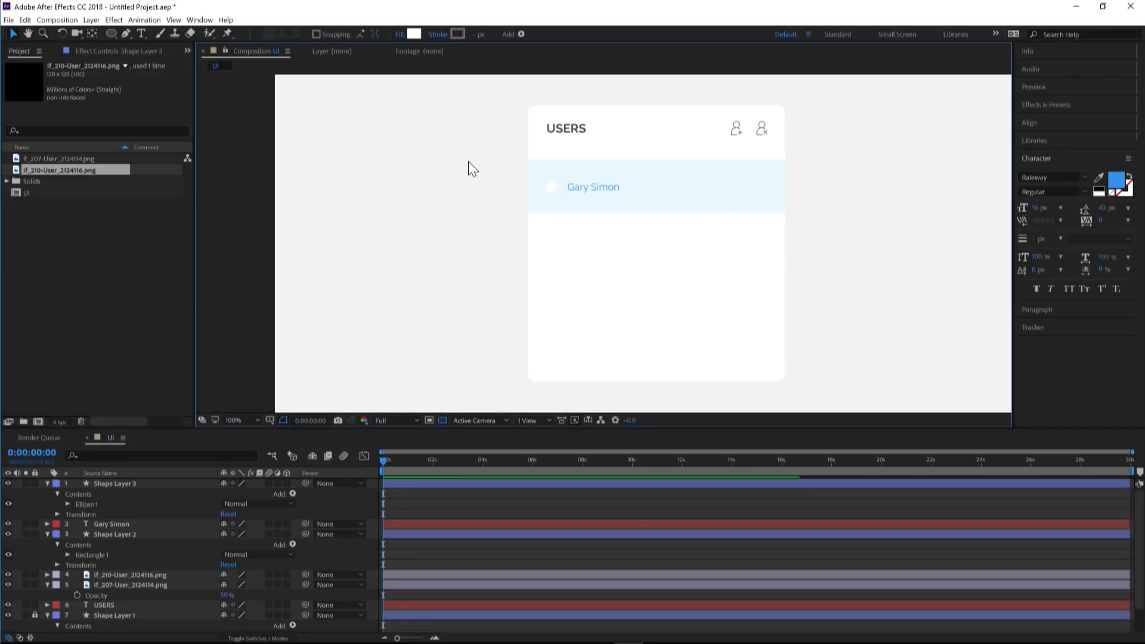
- Enlarge the white circle beside the user name slightly
{"action": "left_click", "coordinate": [555, 191]}
{"action": "mouse_move", "coordinate": [558, 192]}
{"action": "left_mouse_down"}
{"action": "mouse_move", "coordinate": [528, 173]}
{"action": "mouse_move", "coordinate": [559, 194]}
{"action": "left_mouse_up"}
{"action": "left_click", "coordinate": [436, 219]}
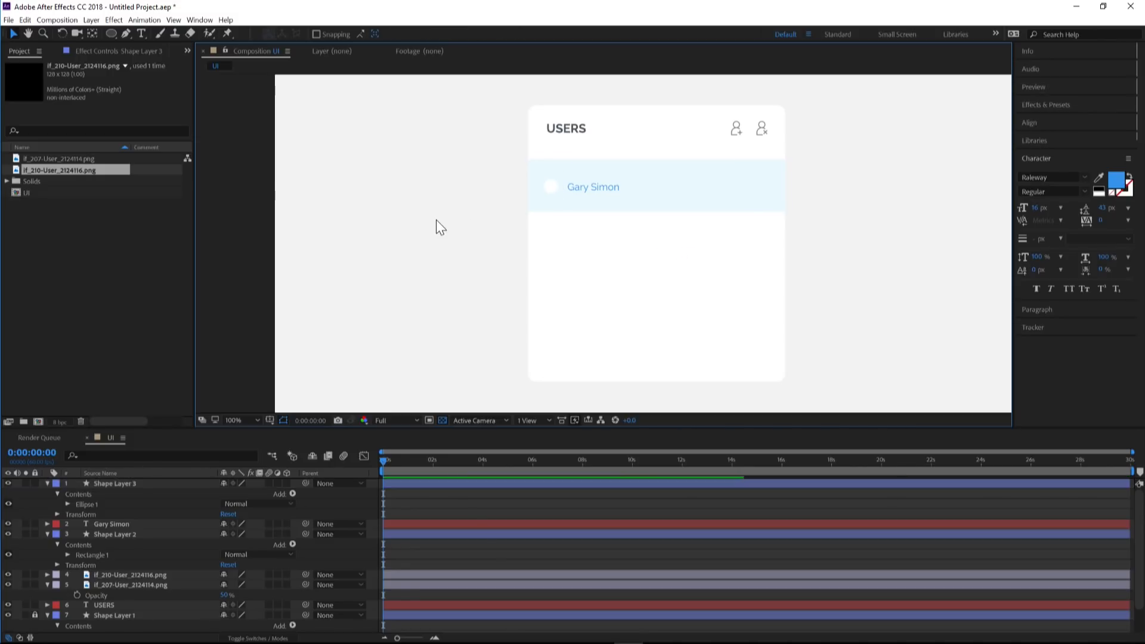
- Give the white circle a thin solid stroke in light blue 9DC1E1
{"action": "left_click", "coordinate": [549, 181]}
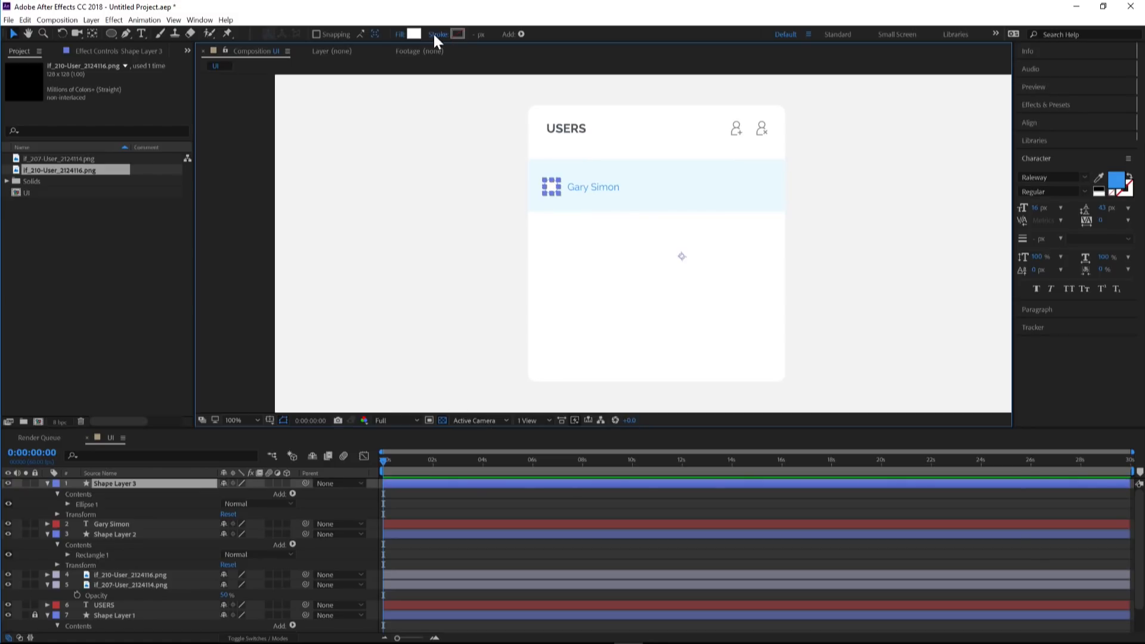
{"action": "left_click", "coordinate": [435, 36]}
{"action": "left_click", "coordinate": [502, 120]}
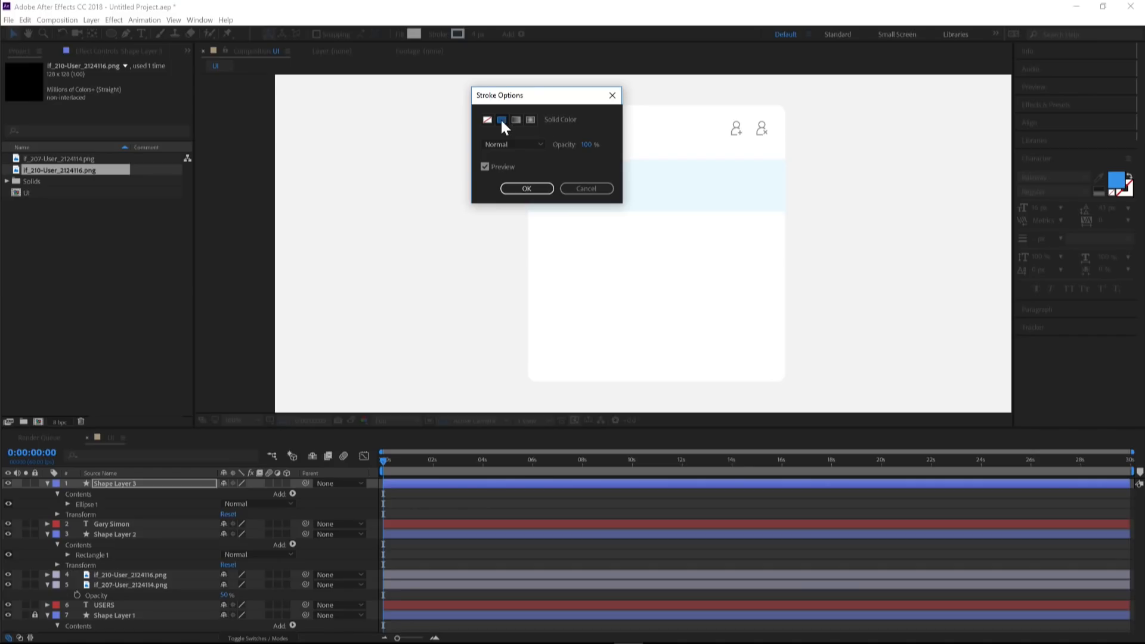
{"action": "left_click", "coordinate": [527, 189]}
{"action": "left_click", "coordinate": [459, 34]}
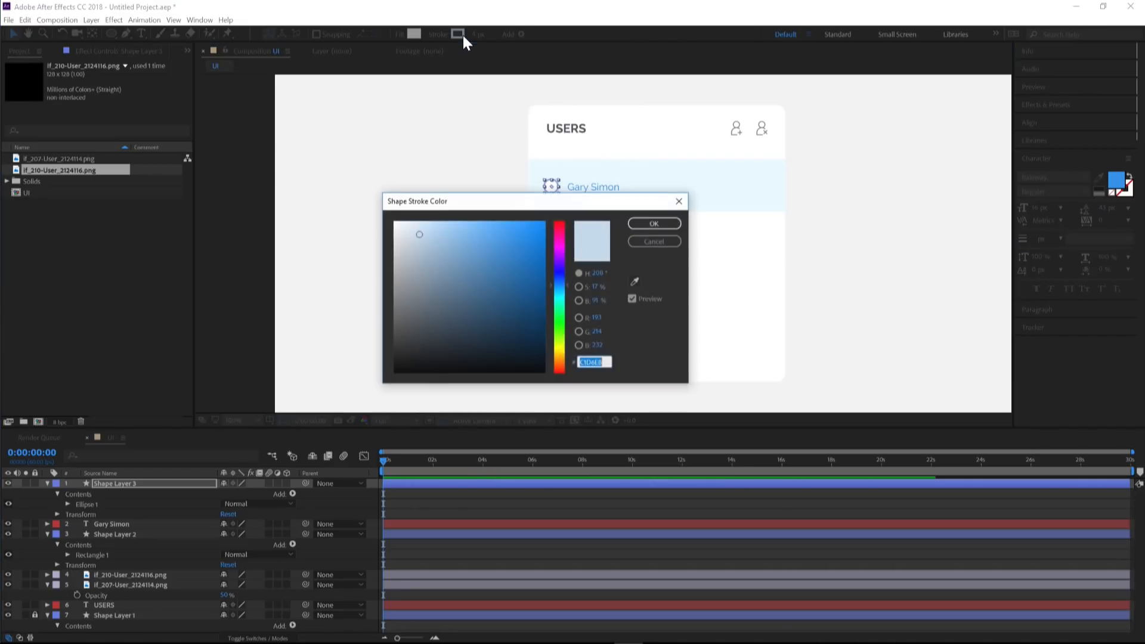
{"action": "mouse_move", "coordinate": [425, 232]}
{"action": "left_mouse_down"}
{"action": "mouse_move", "coordinate": [445, 224]}
{"action": "mouse_move", "coordinate": [439, 239]}
{"action": "left_mouse_up"}
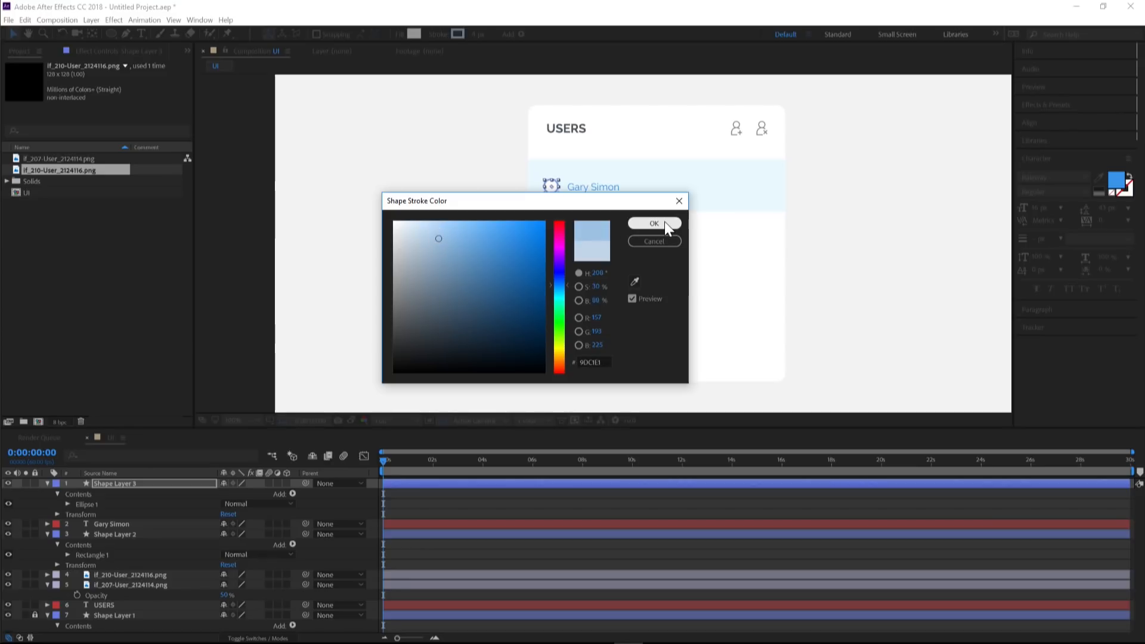
{"action": "left_click", "coordinate": [654, 223]}
{"action": "left_click", "coordinate": [475, 33]}
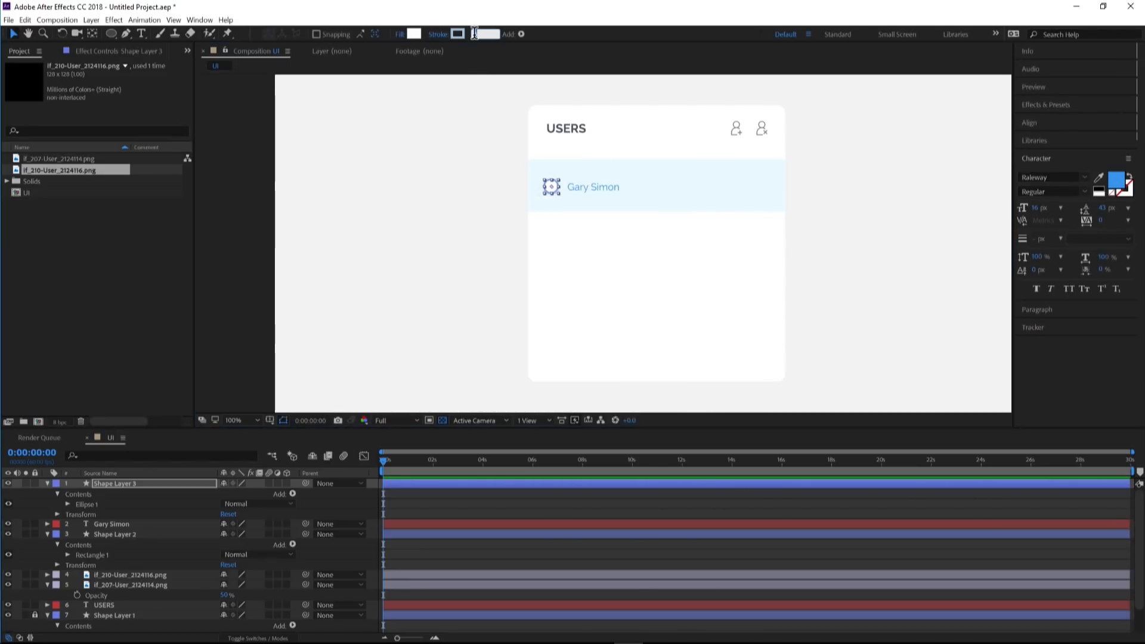
{"action": "left_click", "coordinate": [472, 219]}
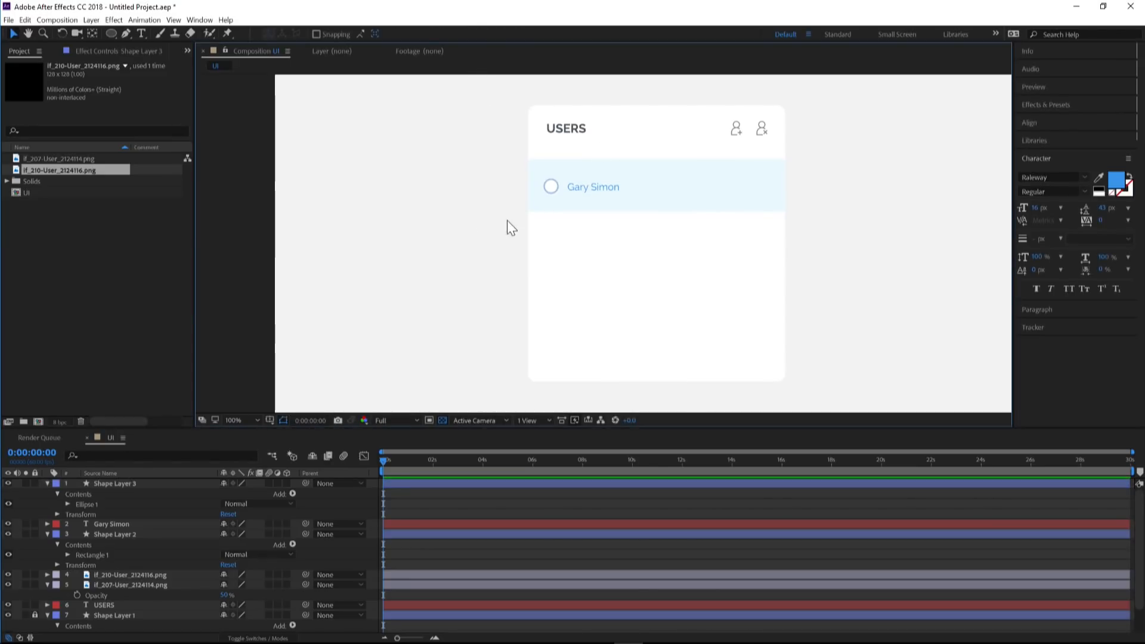
- Shift the circle to line up with the USERS title's left edge and move the user name slightly right to keep the spacing
{"action": "left_click", "coordinate": [552, 187]}
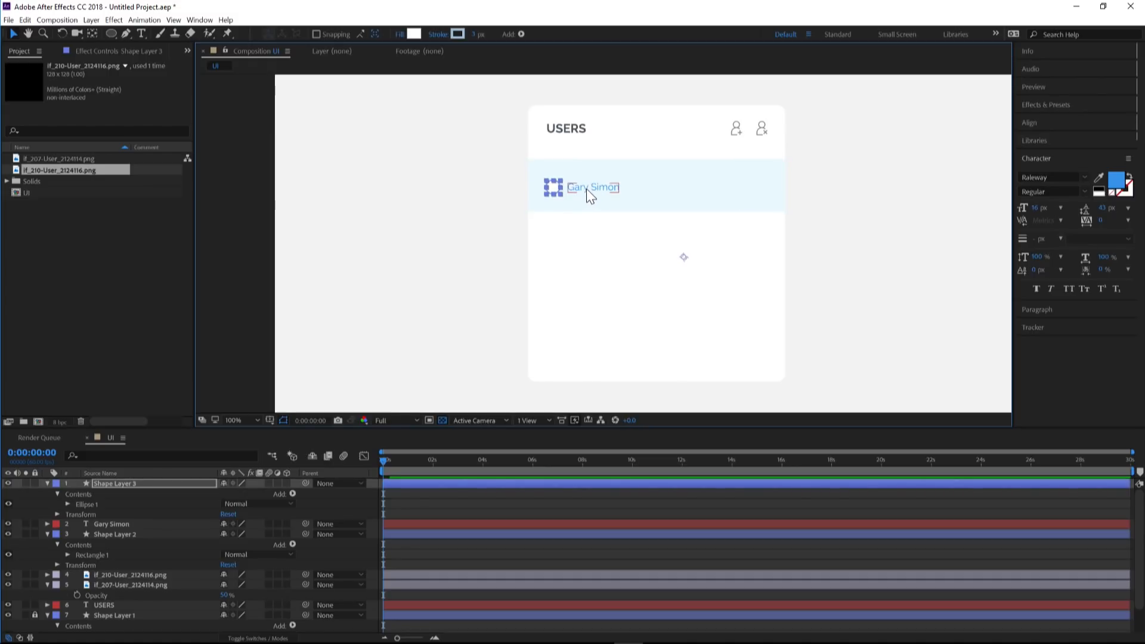
{"action": "left_click", "coordinate": [593, 188]}
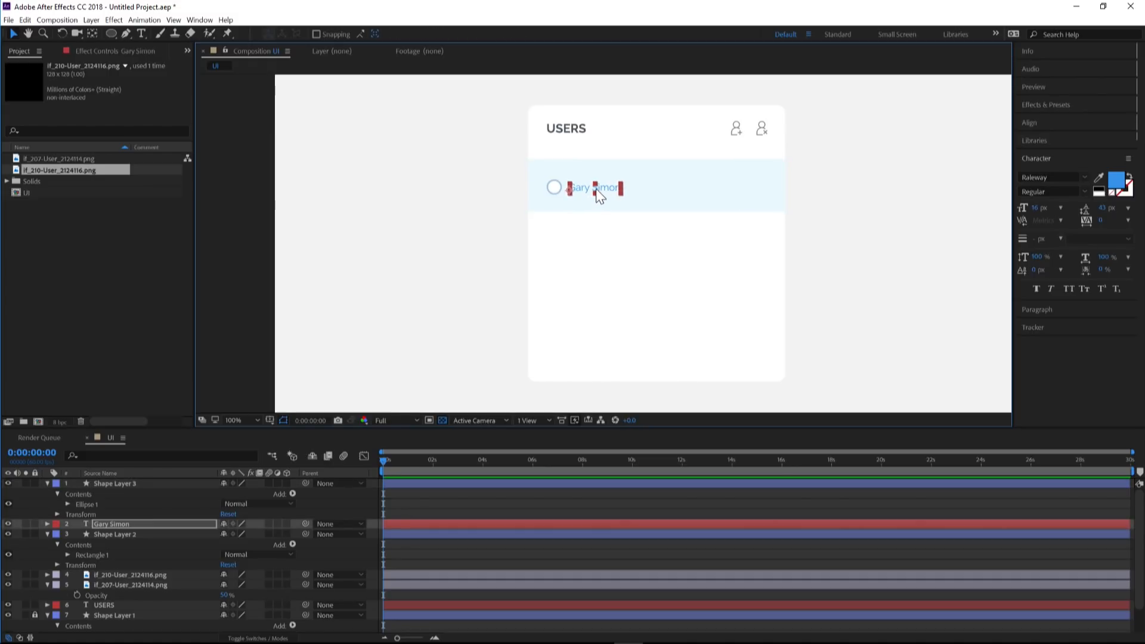
{"action": "left_click", "coordinate": [490, 192]}
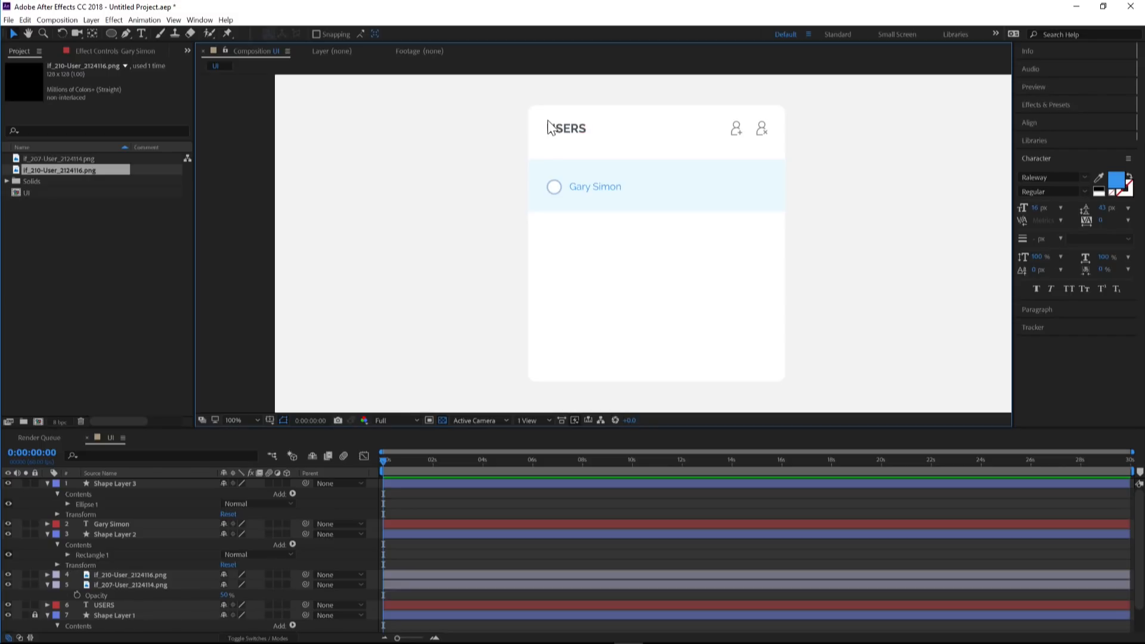
{"action": "left_click", "coordinate": [548, 192]}
{"action": "left_click", "coordinate": [585, 188]}
{"action": "left_click", "coordinate": [587, 188]}
{"action": "left_click", "coordinate": [445, 176]}
- Set the font size of the user name in the row to 18 px
{"action": "left_click", "coordinate": [597, 187]}
{"action": "left_click", "coordinate": [1036, 207]}
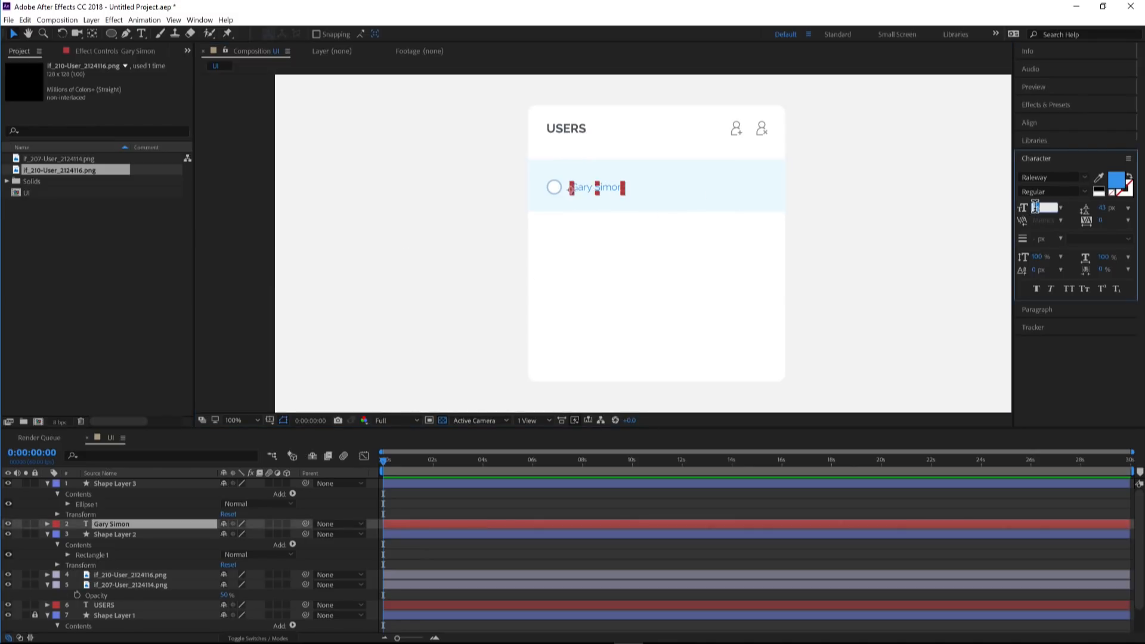
{"action": "type", "text": "18"}
{"action": "key", "text": "Return"}
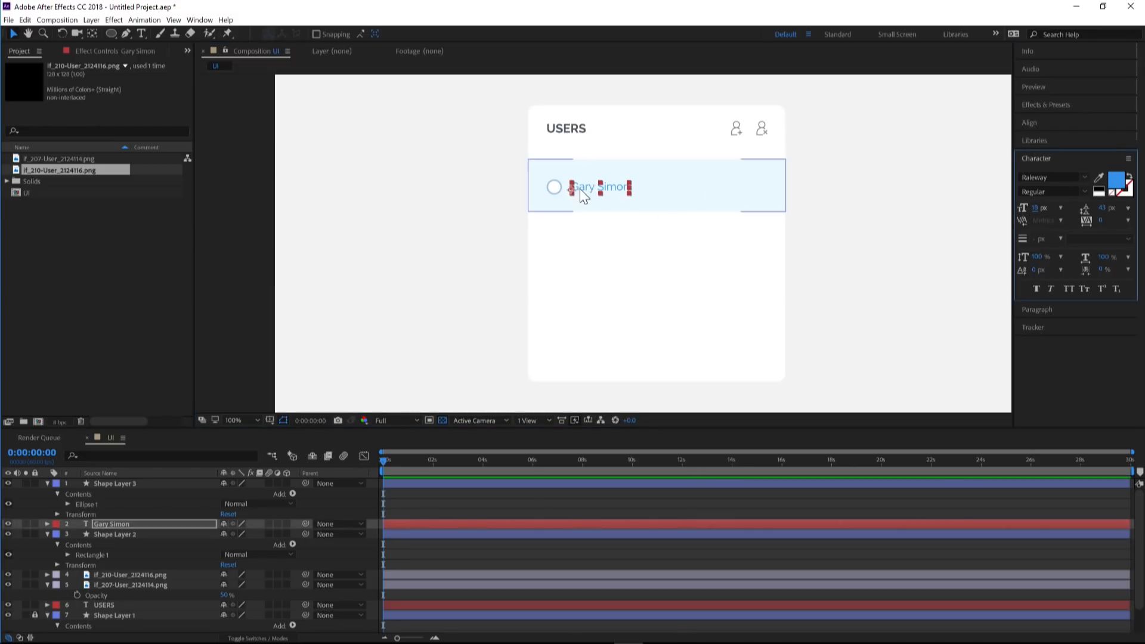
- Duplicate the USERS title, place the copy at the light blue row's right end and bring it to the front of the layer stack
{"action": "left_click", "coordinate": [568, 132]}
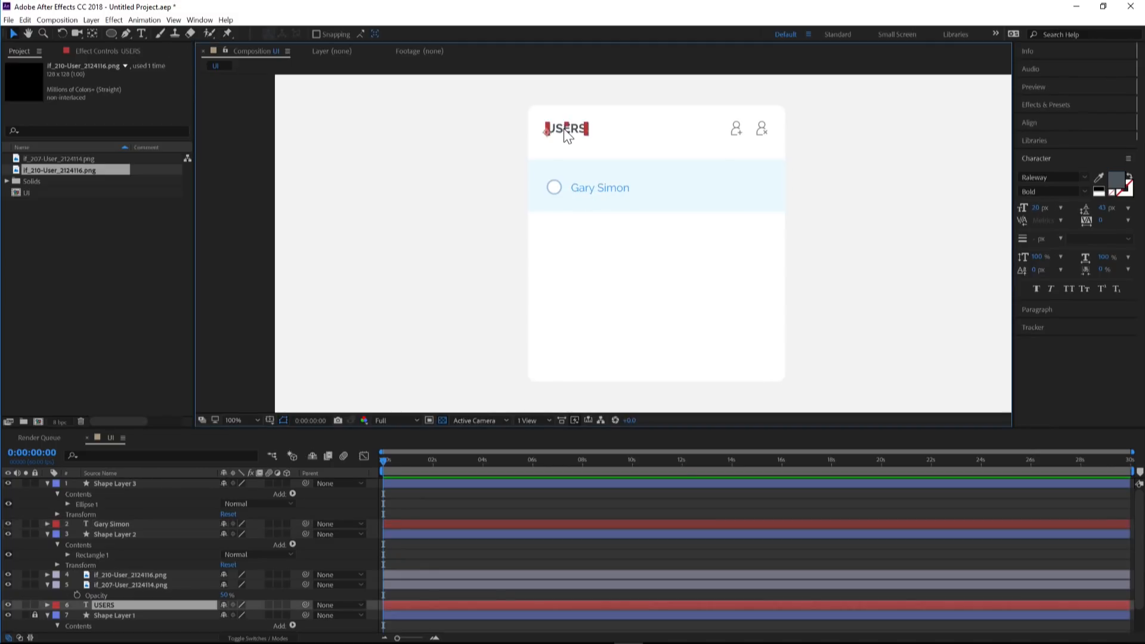
{"action": "key", "text": "ctrl+d"}
{"action": "left_click_drag", "start_coordinate": [582, 137], "coordinate": [750, 185]}
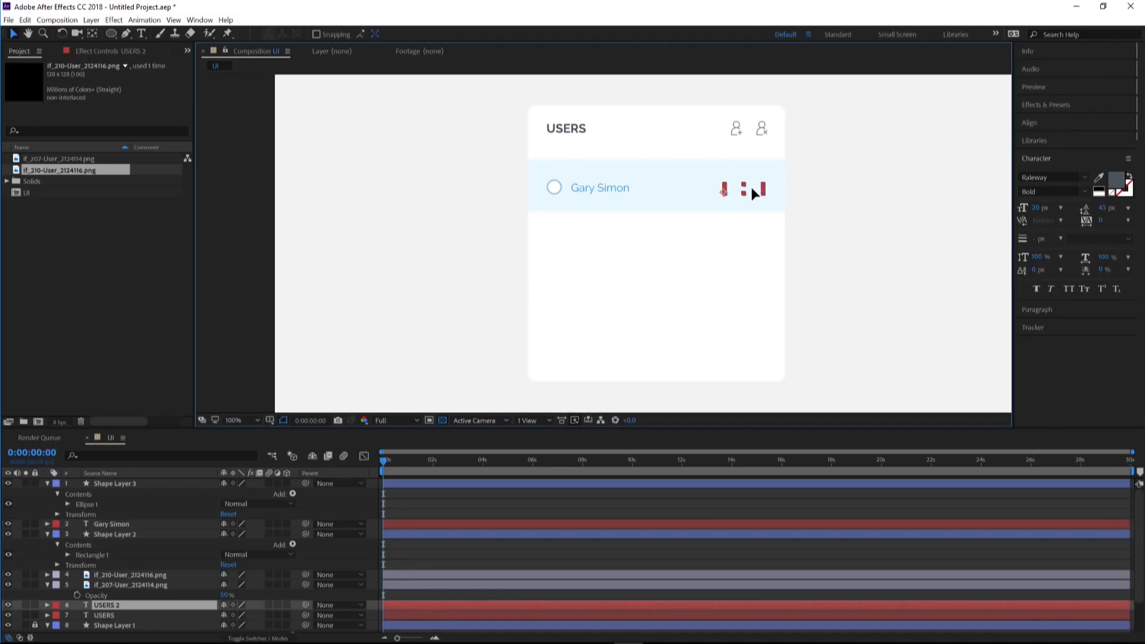
{"action": "key", "text": "Return"}
{"action": "left_click_drag", "start_coordinate": [113, 600], "coordinate": [123, 480]}
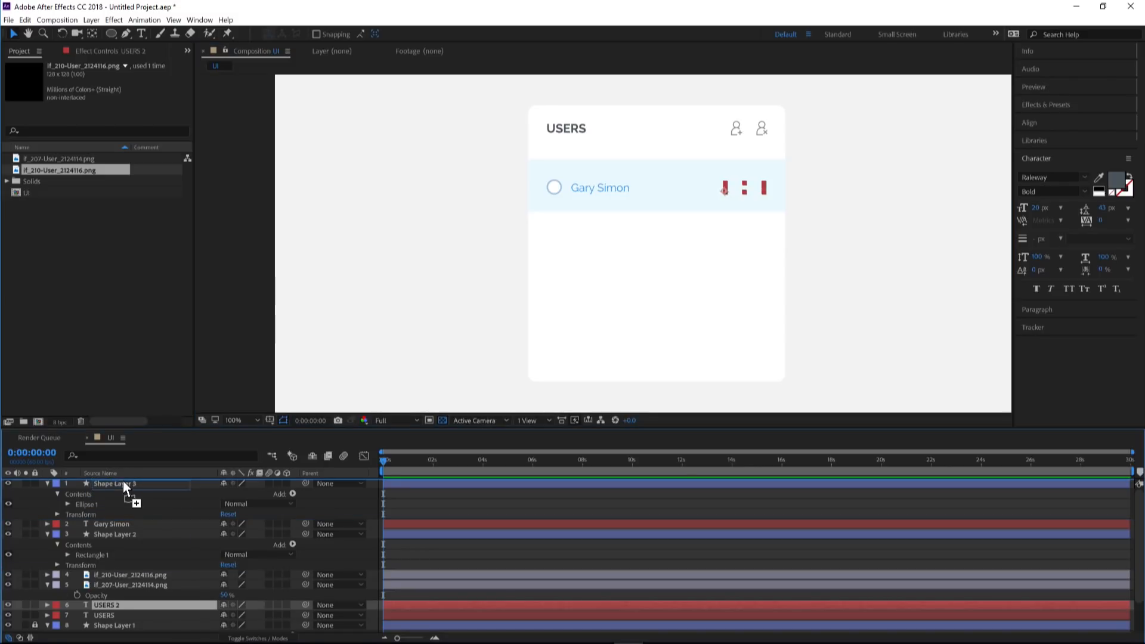
- Replace the copied USERS text at the light blue row's right end with a name in capital letters
{"action": "double_click", "coordinate": [750, 187]}
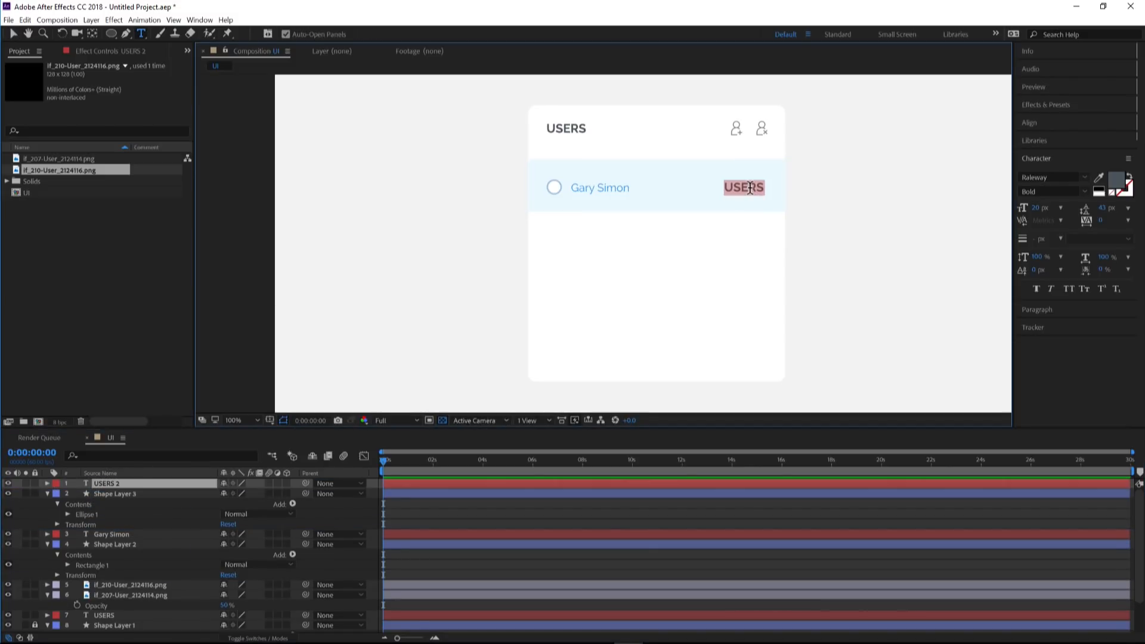
{"action": "type", "text": "WAWRREN"}
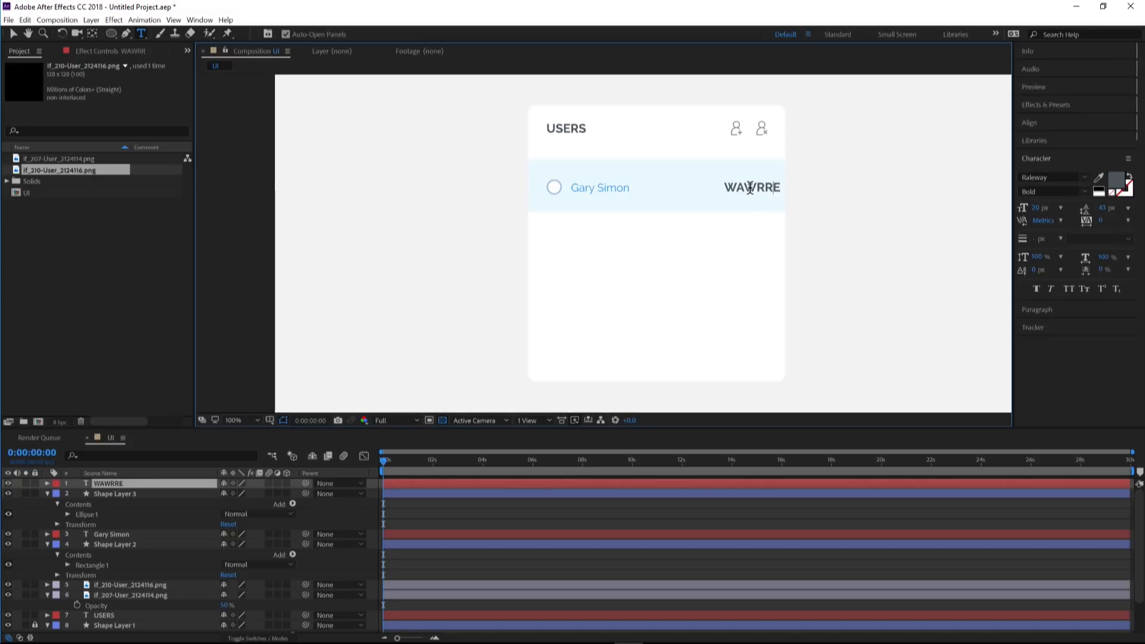
{"action": "key", "text": "BackSpace"}
{"action": "key", "text": "BackSpace"}
{"action": "key", "text": "BackSpace"}
{"action": "key", "text": "BackSpace"}
{"action": "type", "text": "RE"}
{"action": "key", "text": "BackSpace"}
{"action": "type", "text": "REN"}
{"action": "left_click", "coordinate": [13, 33]}
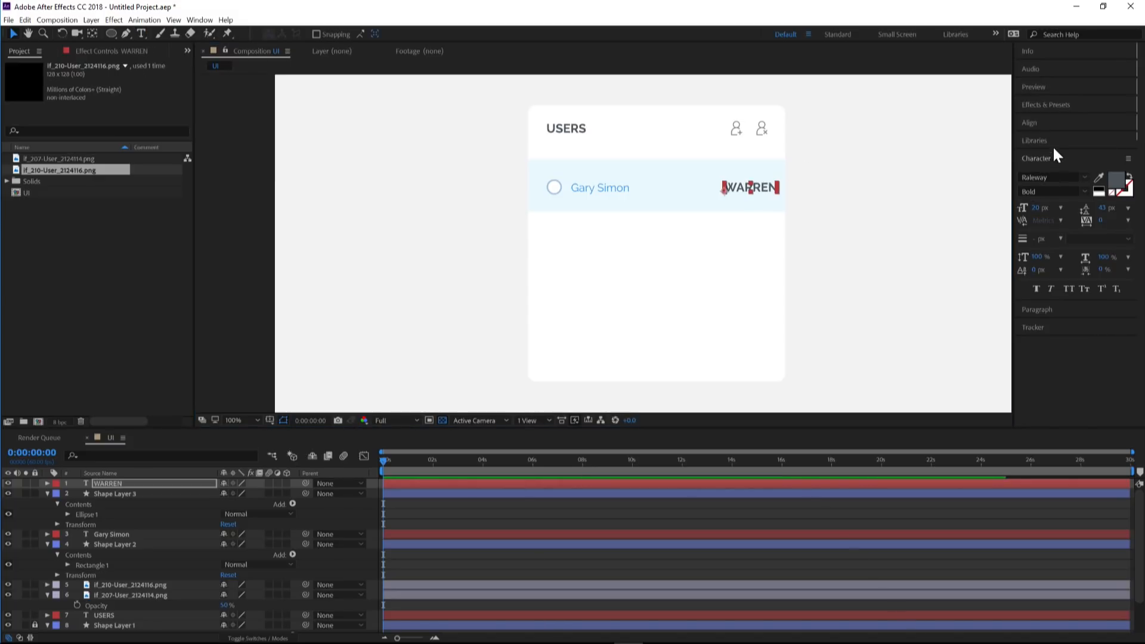
- Right-align the capital-letter label's paragraph and move the text back to the right end of the light blue row
{"action": "left_click", "coordinate": [1053, 305]}
{"action": "left_click", "coordinate": [1055, 192]}
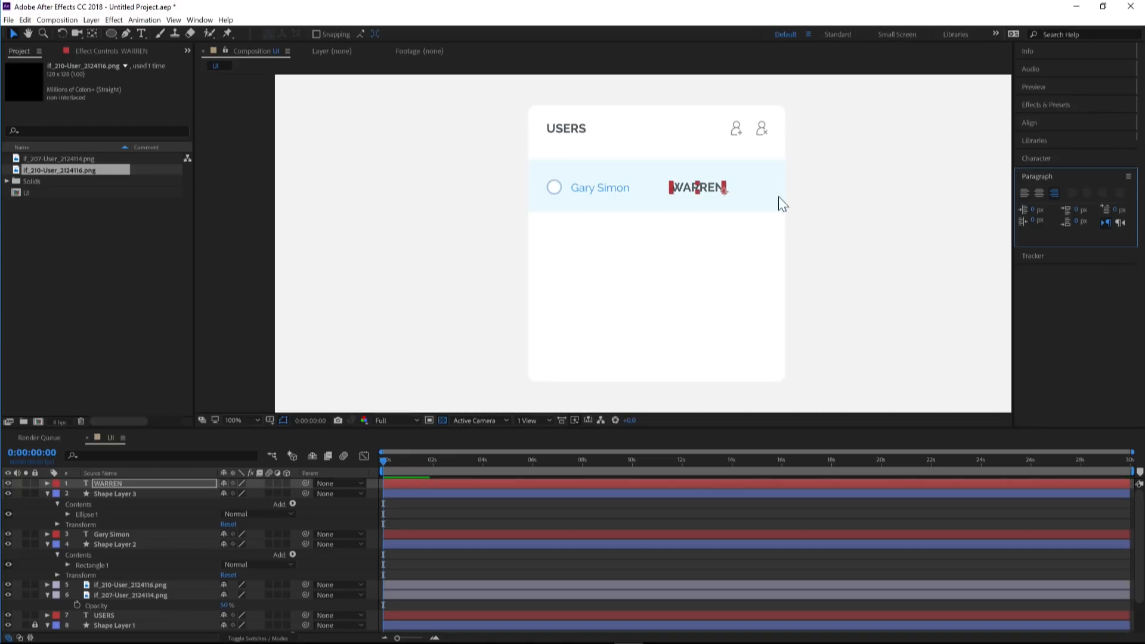
{"action": "left_click_drag", "start_coordinate": [713, 192], "coordinate": [757, 189]}
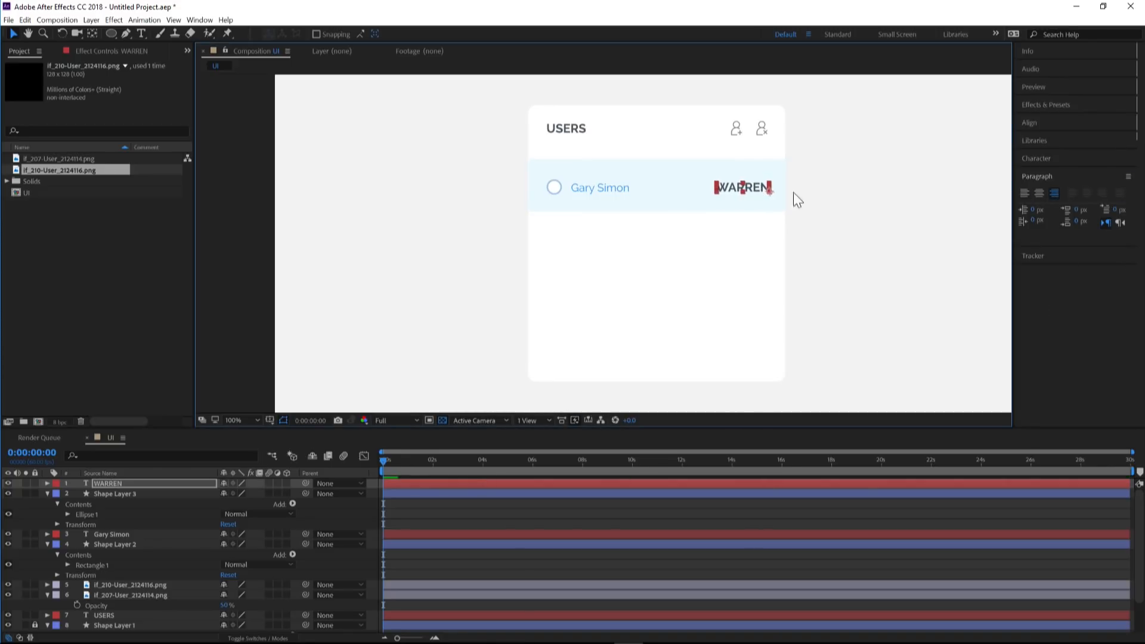
- Set the row's capital-letter label to 14 px Regular and nudge it slightly left to line up with the user icons above
{"action": "left_click", "coordinate": [1046, 159]}
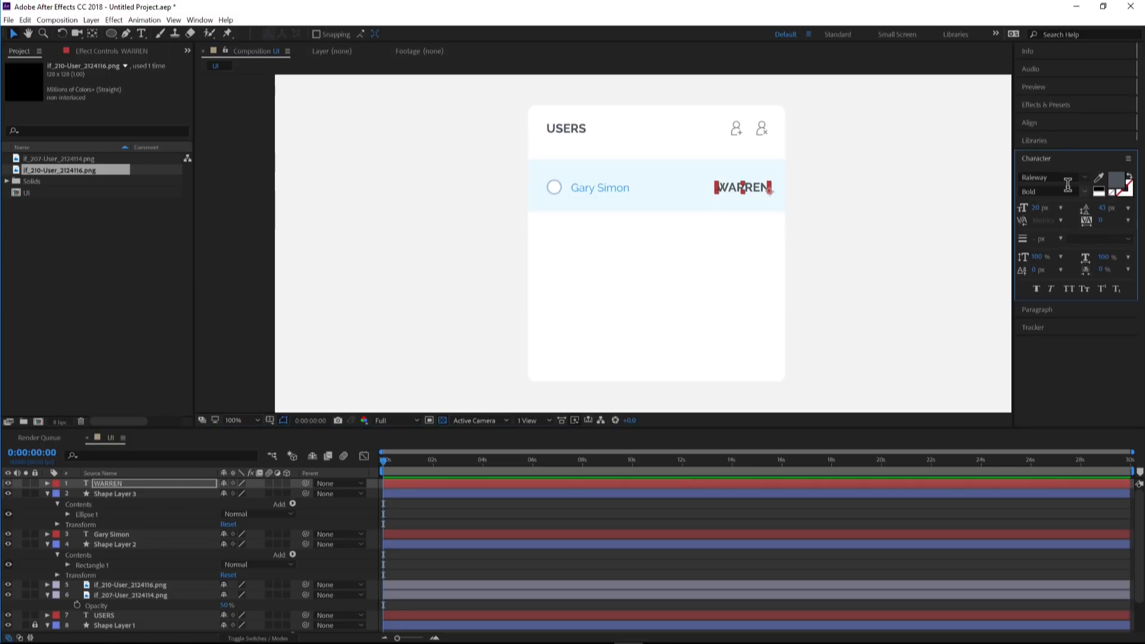
{"action": "left_click", "coordinate": [1044, 207]}
{"action": "type", "text": "14"}
{"action": "key", "text": "Return"}
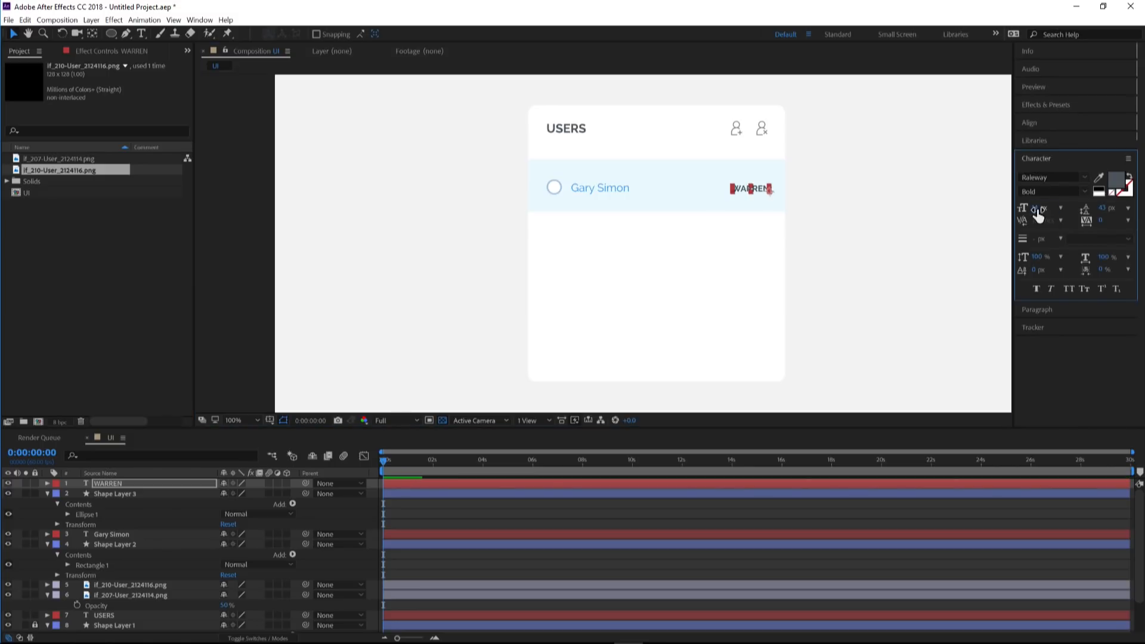
{"action": "left_click", "coordinate": [1084, 191]}
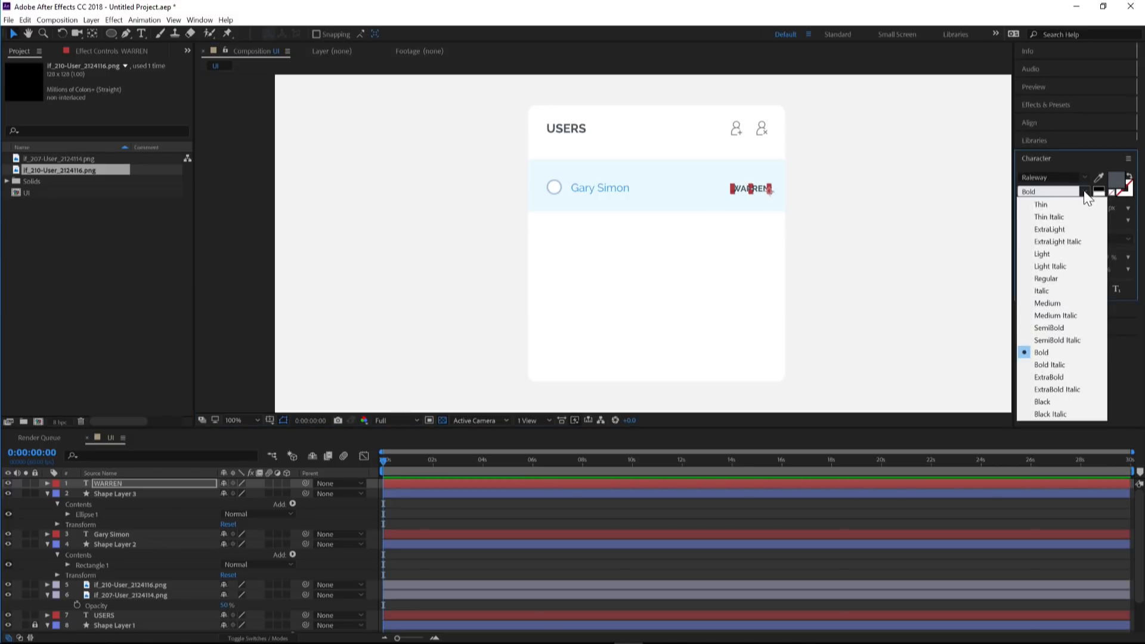
{"action": "left_click", "coordinate": [1047, 278]}
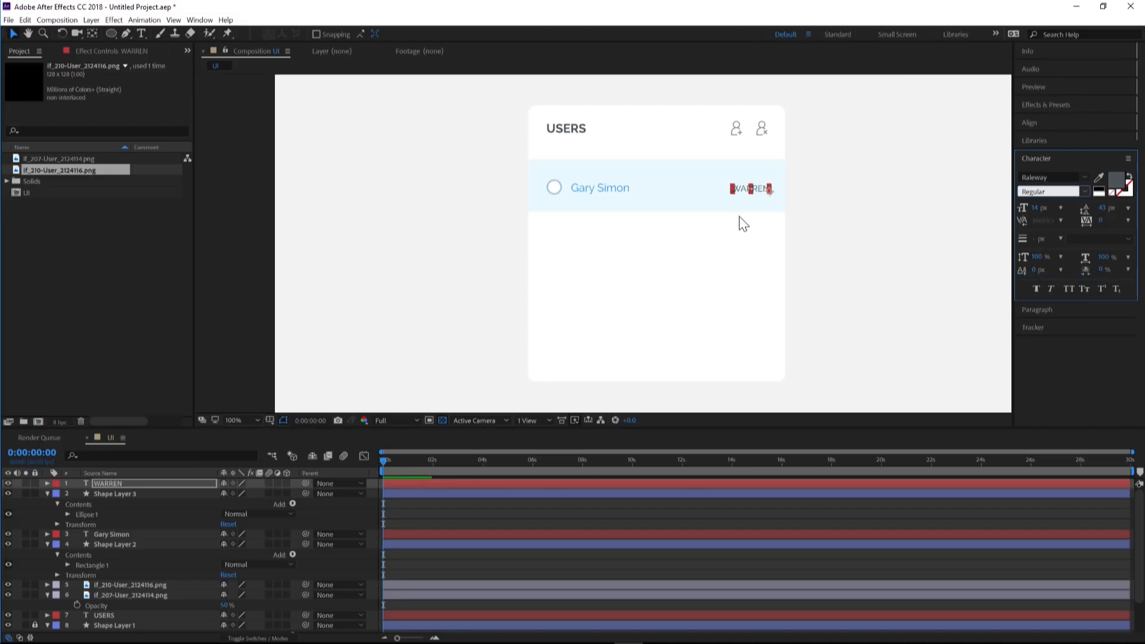
{"action": "left_click", "coordinate": [859, 209]}
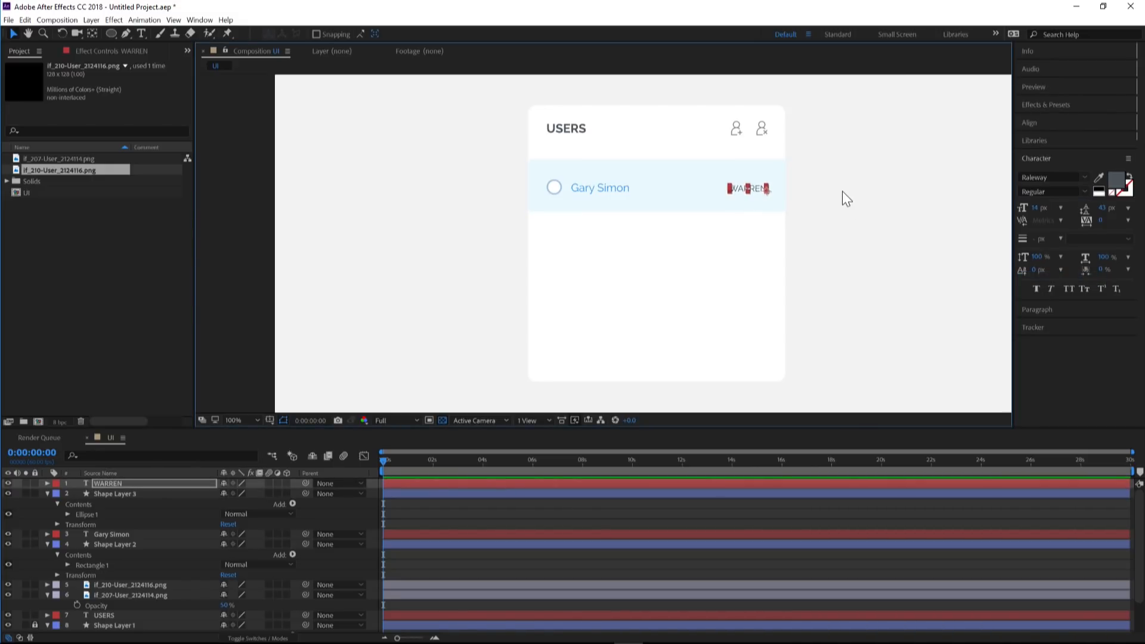
{"action": "left_click", "coordinate": [846, 198]}
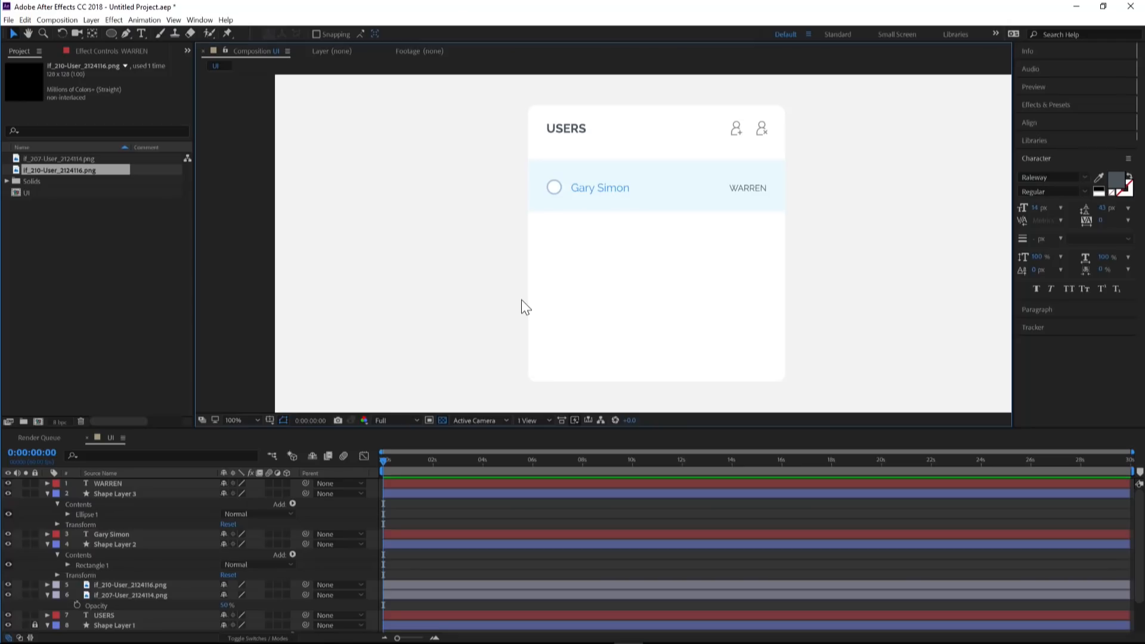
- Collapse the expanded properties of the row's circle, user name and light blue rectangle layers in the timeline
{"action": "left_click_drag", "start_coordinate": [490, 160], "coordinate": [831, 220]}
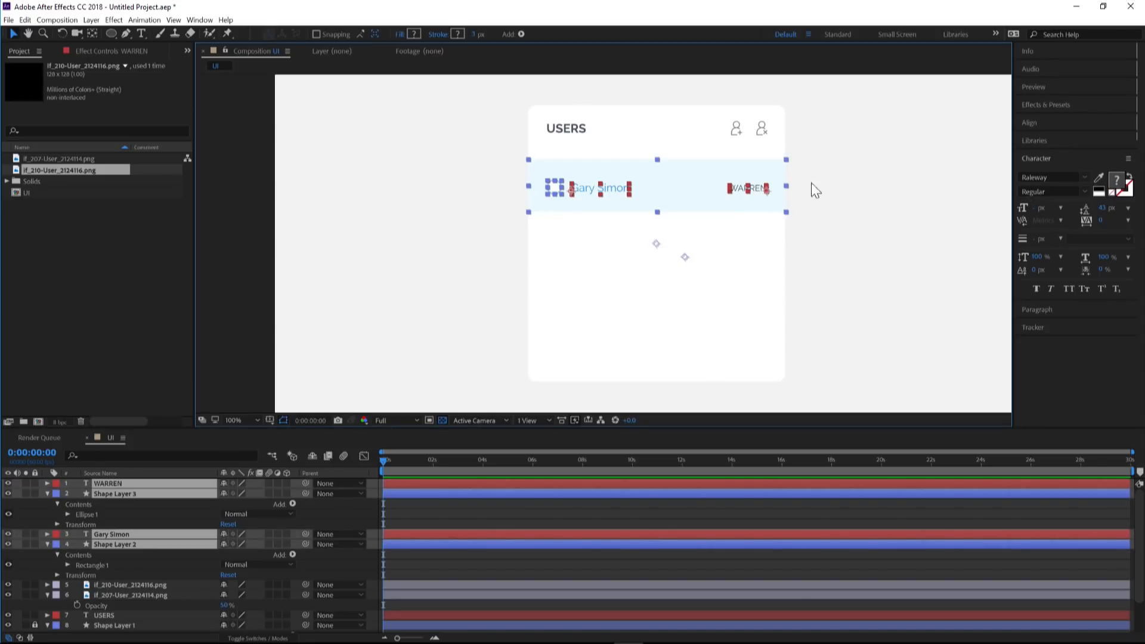
{"action": "left_click", "coordinate": [48, 493]}
{"action": "left_click", "coordinate": [48, 493]}
{"action": "left_click", "coordinate": [48, 493]}
{"action": "left_click", "coordinate": [47, 484]}
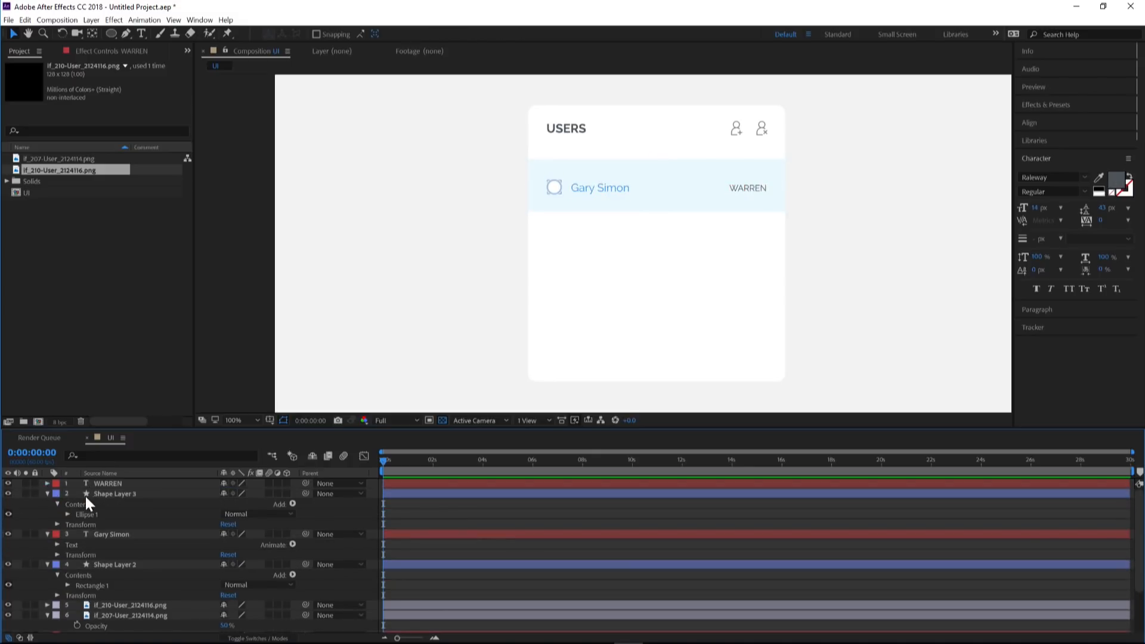
{"action": "left_click", "coordinate": [48, 493]}
{"action": "left_click", "coordinate": [47, 504]}
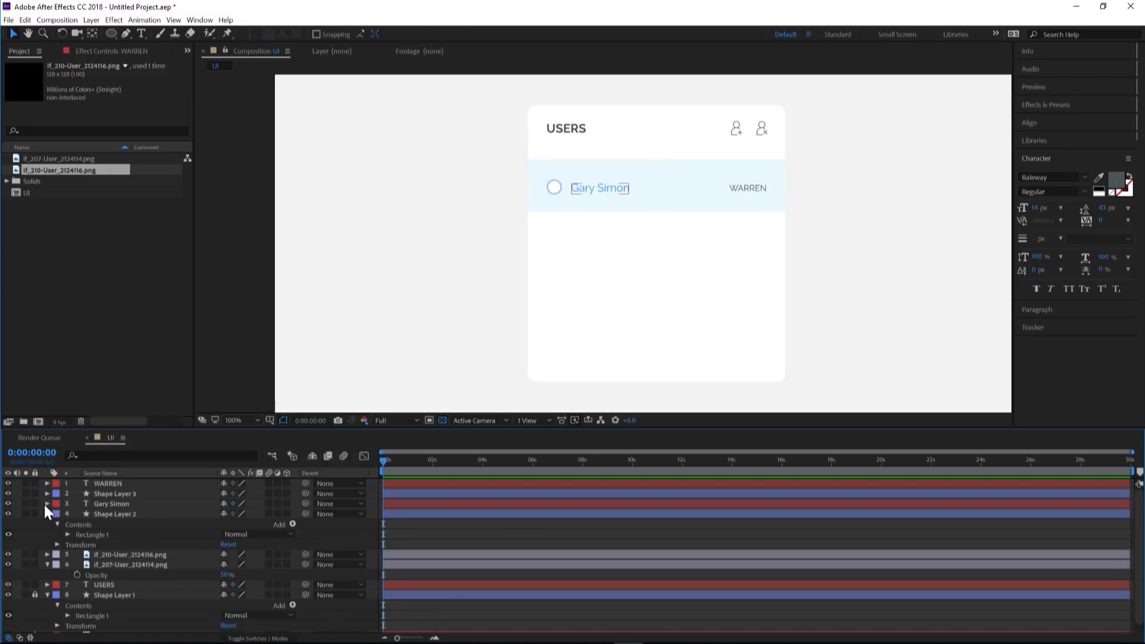
{"action": "left_click", "coordinate": [47, 514]}
- Duplicate the row's four layers, bring the copies to the front of the layer stack and place them directly below the first row
{"action": "left_click", "coordinate": [124, 512]}
{"action": "left_click", "coordinate": [119, 482], "text": "shift"}
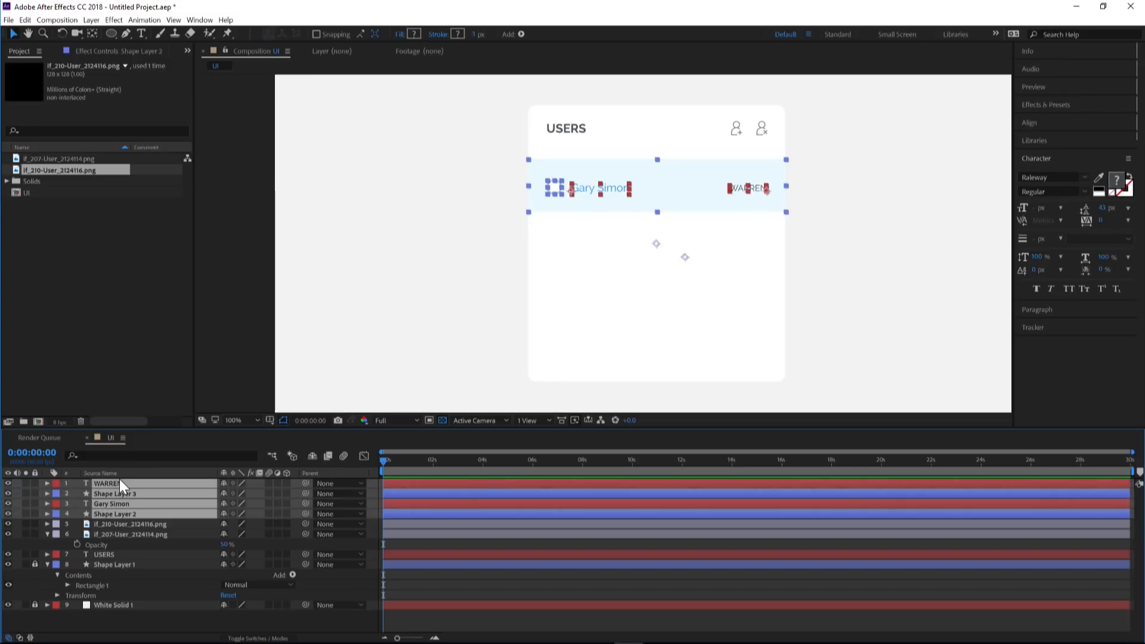
{"action": "key", "text": "ctrl+d"}
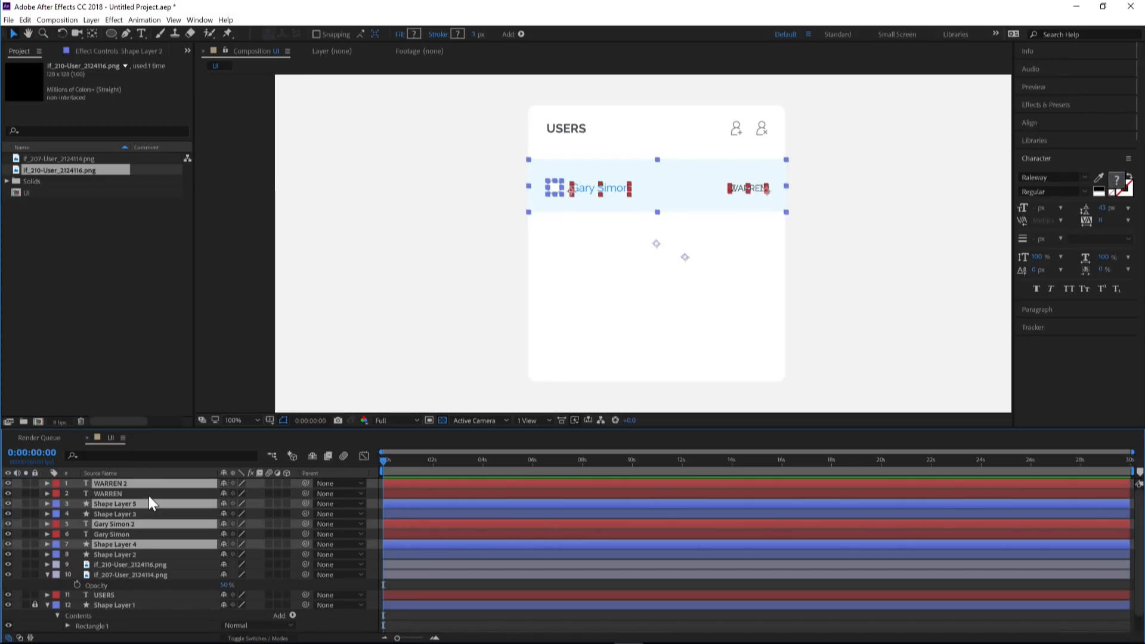
{"action": "left_click_drag", "start_coordinate": [134, 543], "coordinate": [132, 488]}
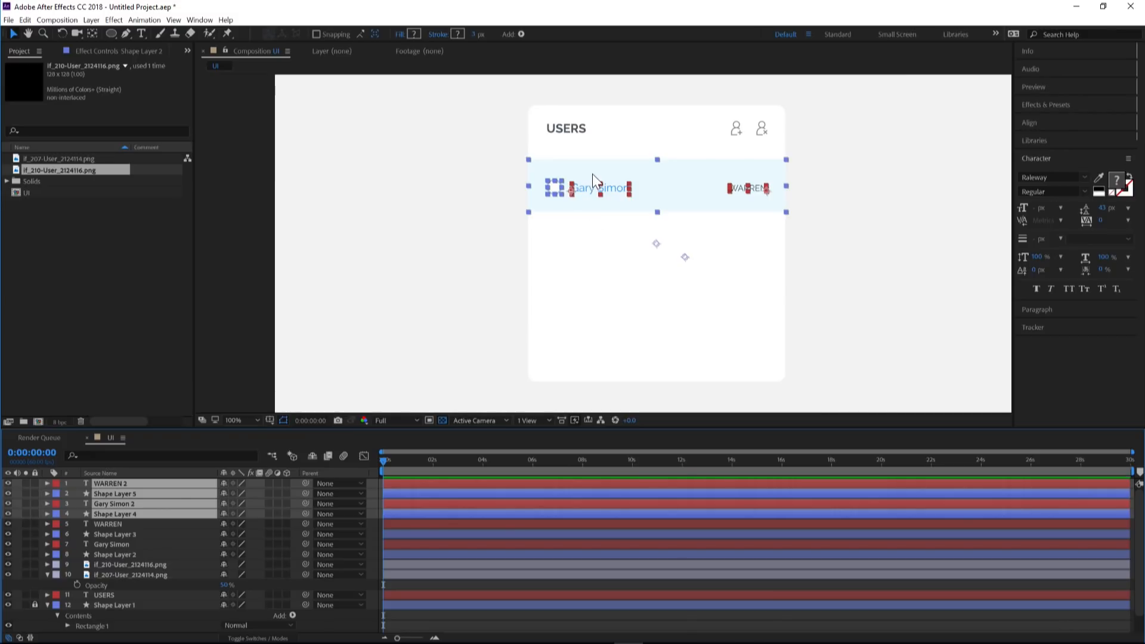
{"action": "left_click_drag", "start_coordinate": [593, 173], "coordinate": [590, 229]}
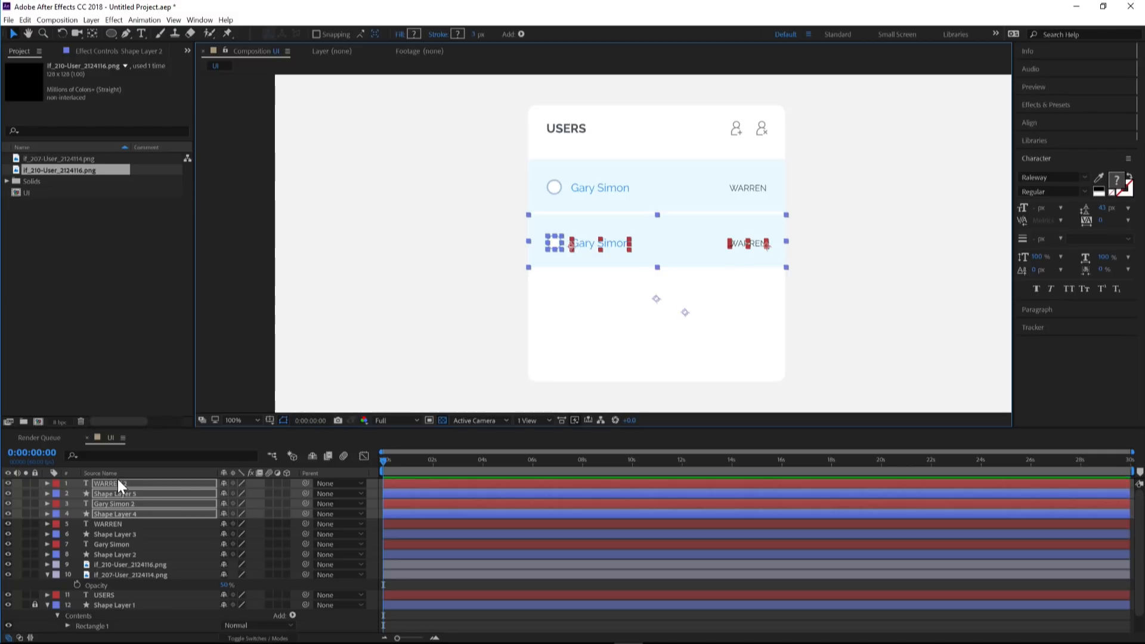
- Duplicate the second row's layers, bring the copies to the front and place them below as a third row
{"action": "key", "text": "ctrl+d"}
{"action": "left_click_drag", "start_coordinate": [126, 537], "coordinate": [129, 488]}
{"action": "left_click_drag", "start_coordinate": [671, 240], "coordinate": [669, 293]}
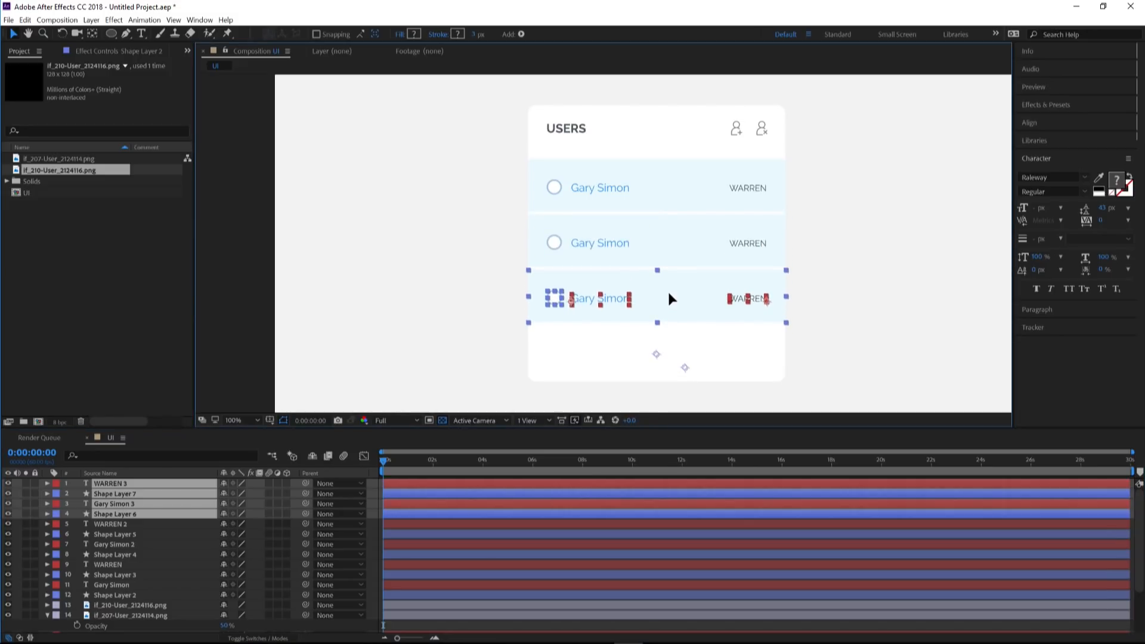
{"action": "left_click", "coordinate": [482, 266]}
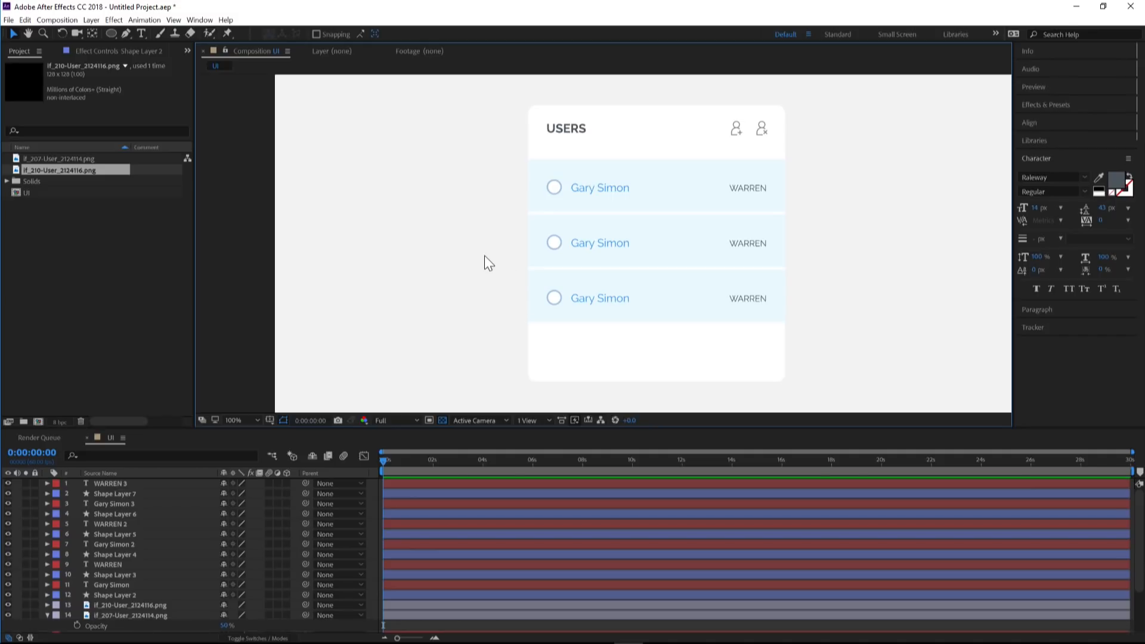
- Unlock the white card background, Shape Layer 1, and shorten its height to end a little below the third row
{"action": "scroll", "coordinate": [75, 606], "scroll_direction": "down", "scroll_amount": 2}
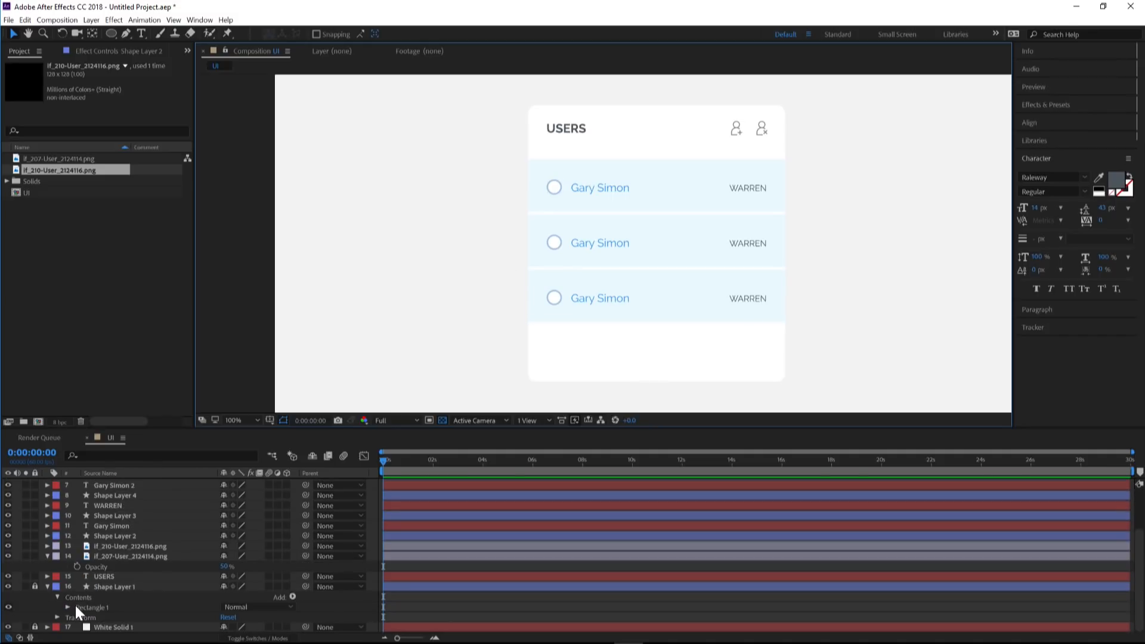
{"action": "left_click", "coordinate": [35, 586]}
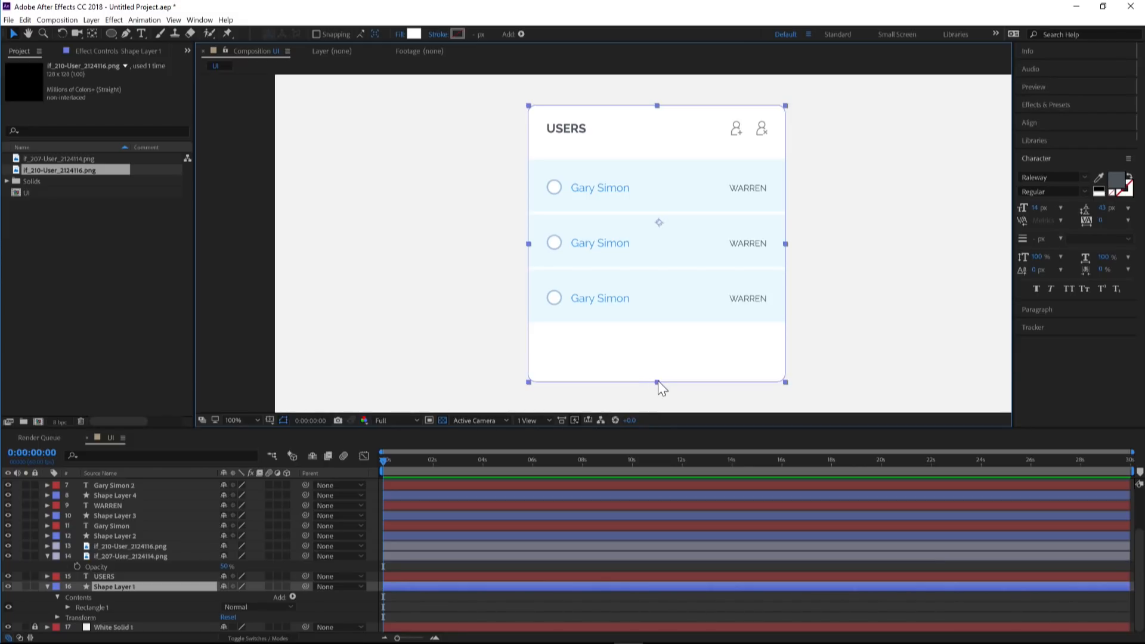
{"action": "left_click_drag", "start_coordinate": [658, 380], "coordinate": [660, 326]}
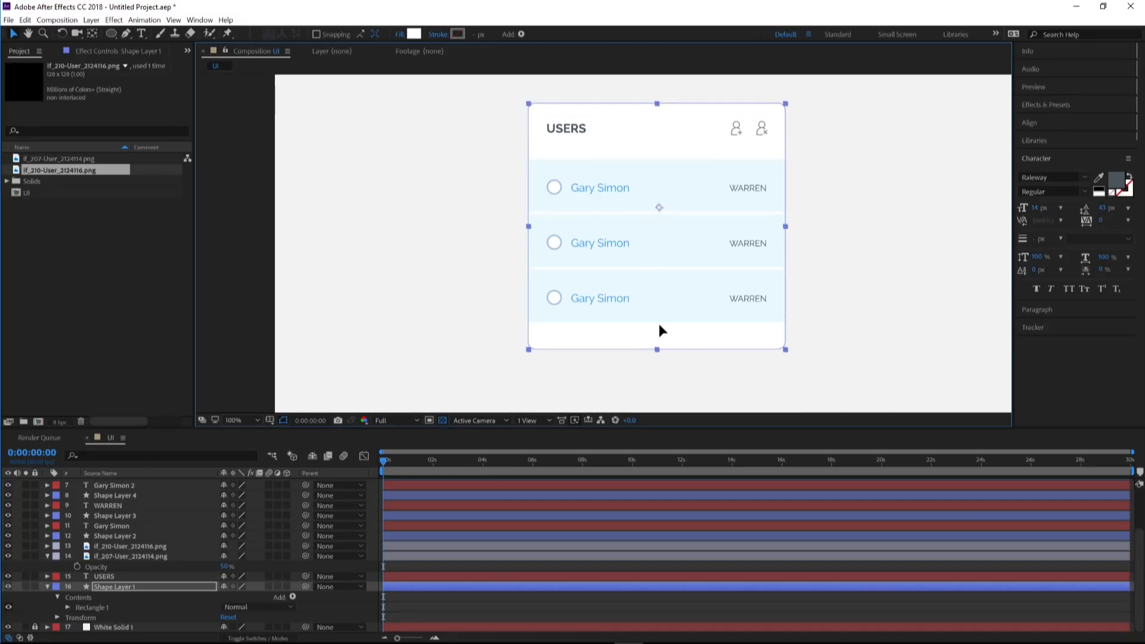
{"action": "scroll", "coordinate": [474, 274], "scroll_direction": "down", "scroll_amount": 2}
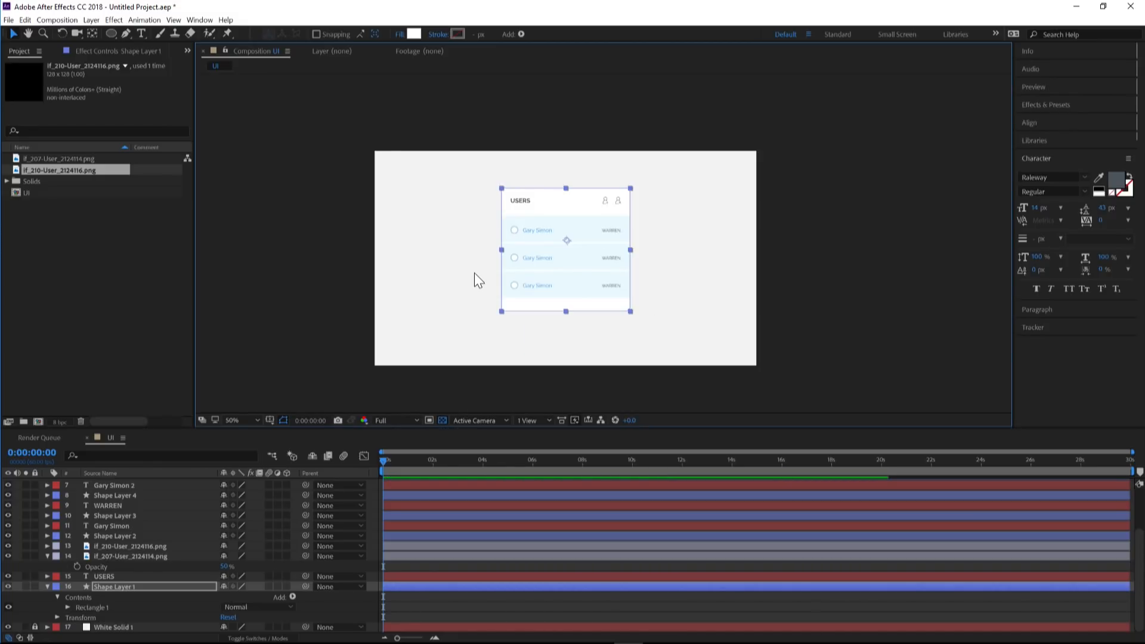
{"action": "scroll", "coordinate": [474, 273], "scroll_direction": "up", "scroll_amount": 2}
{"action": "left_click", "coordinate": [478, 276]}
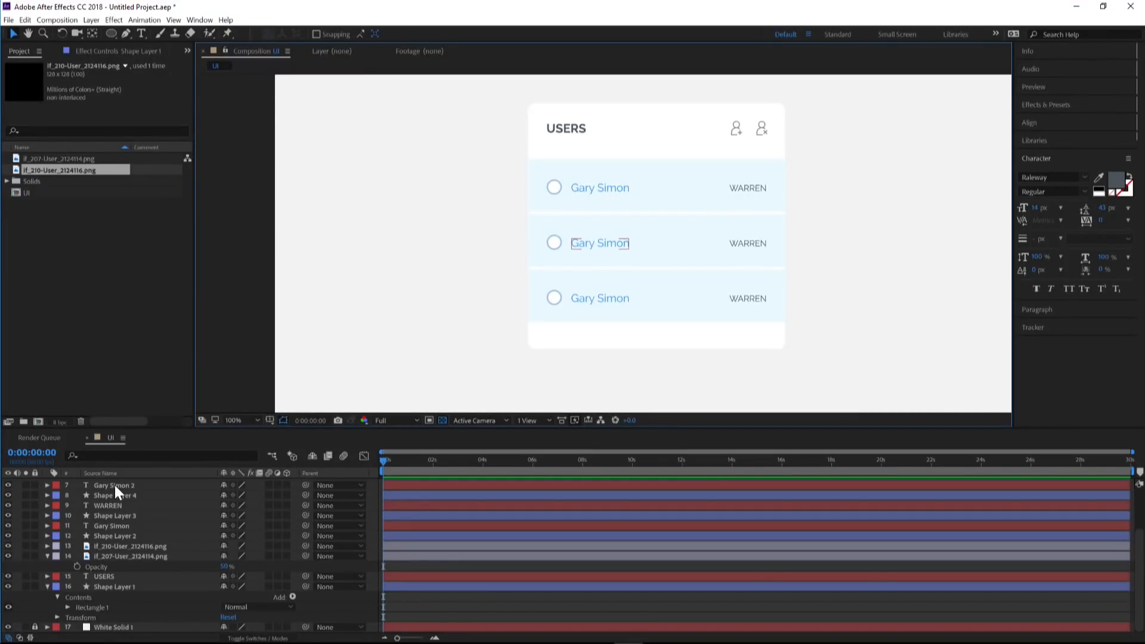
- Pre-compose all layers except White Solid 1 into a nested composition named UI and open it
{"action": "scroll", "coordinate": [119, 485], "scroll_direction": "up", "scroll_amount": 3}
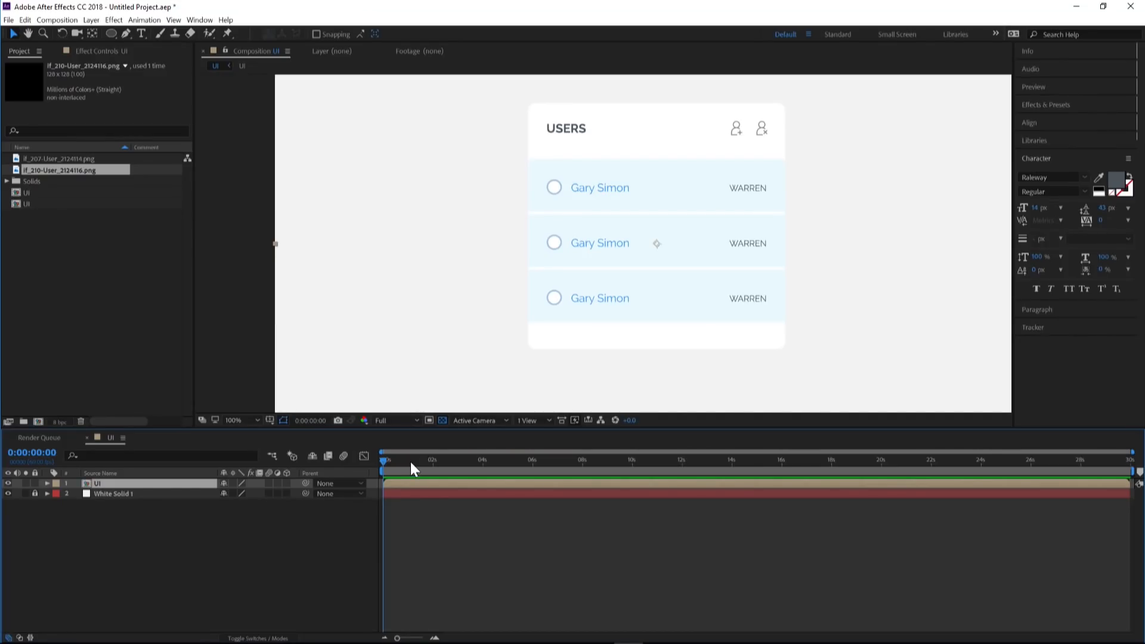
{"action": "double_click", "coordinate": [134, 483]}
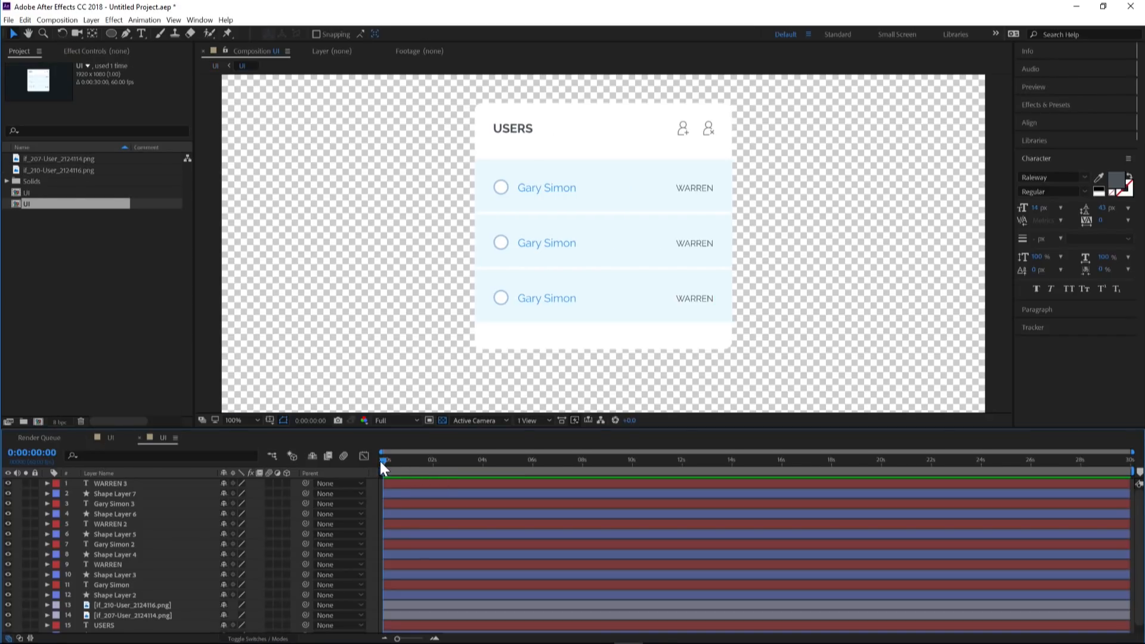
{"action": "left_click_drag", "start_coordinate": [387, 460], "coordinate": [448, 460]}
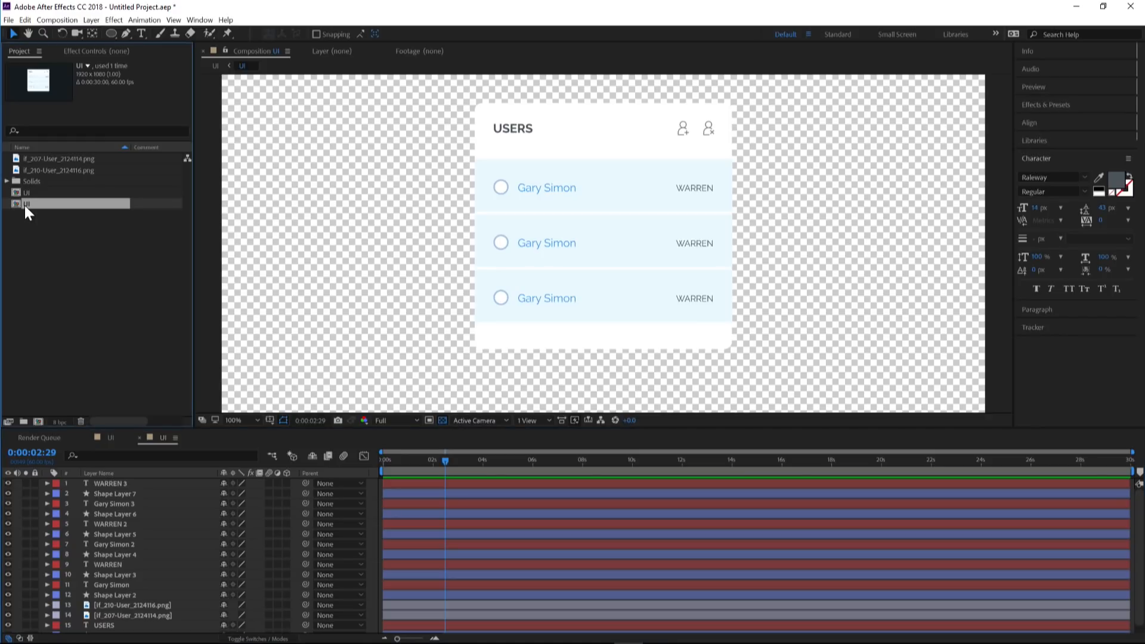
- Rename the nested UI composition as UI-ANIMATION in the project
{"action": "key", "text": "Return"}
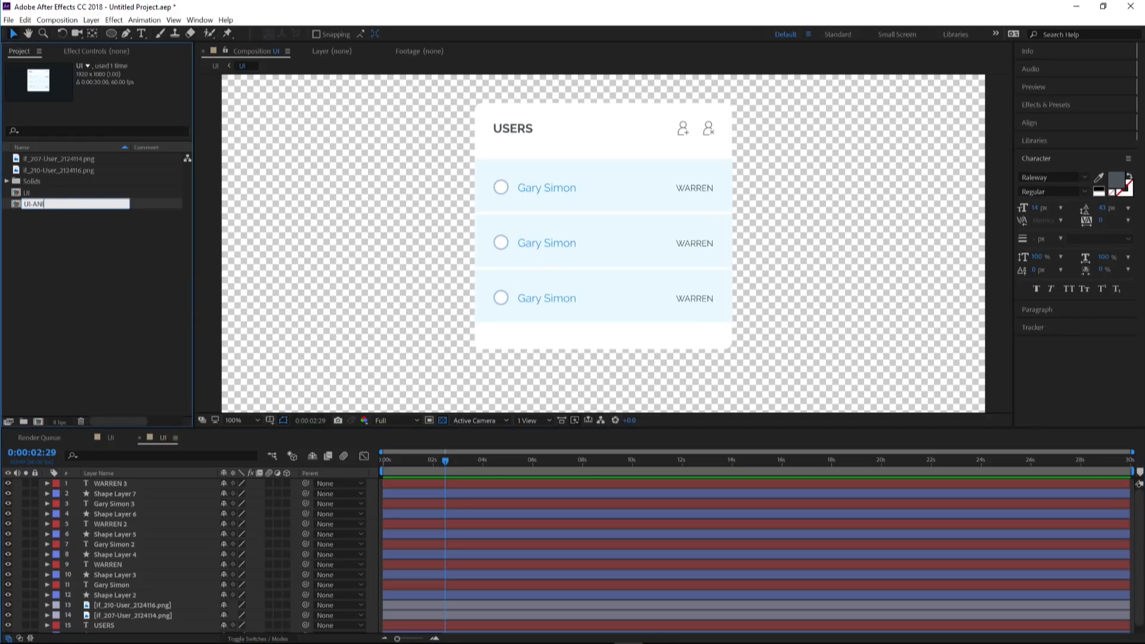
{"action": "type", "text": "-ANIMATION"}
{"action": "key", "text": "Return"}
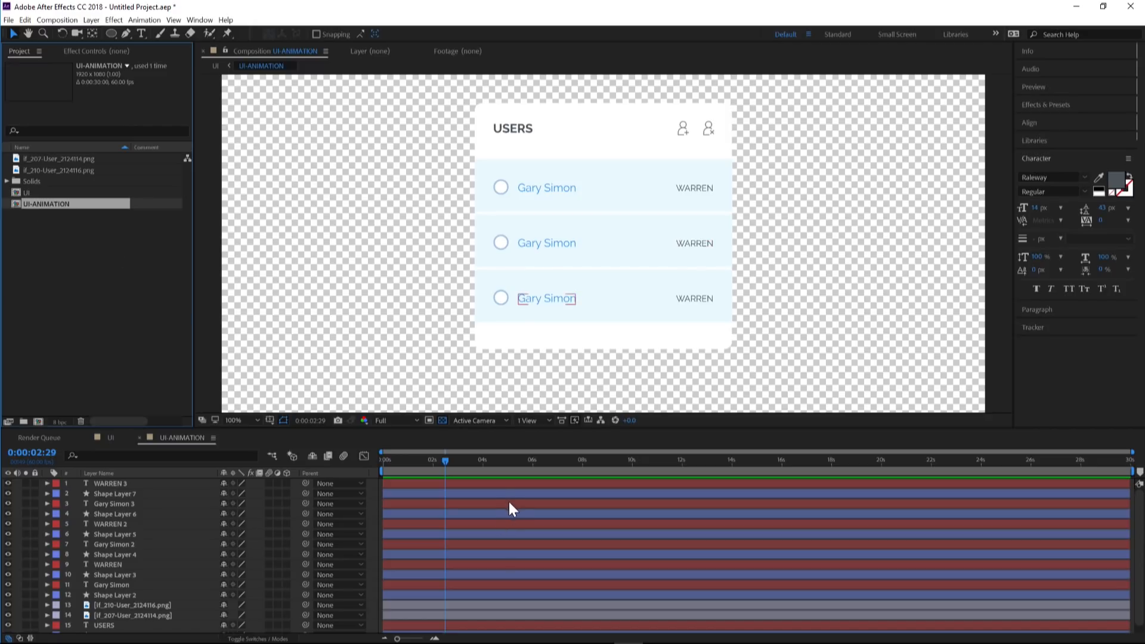
- Select every layer except the white card background and shift them in time to start at about 7.5 seconds
{"action": "left_click_drag", "start_coordinate": [445, 460], "coordinate": [495, 459]}
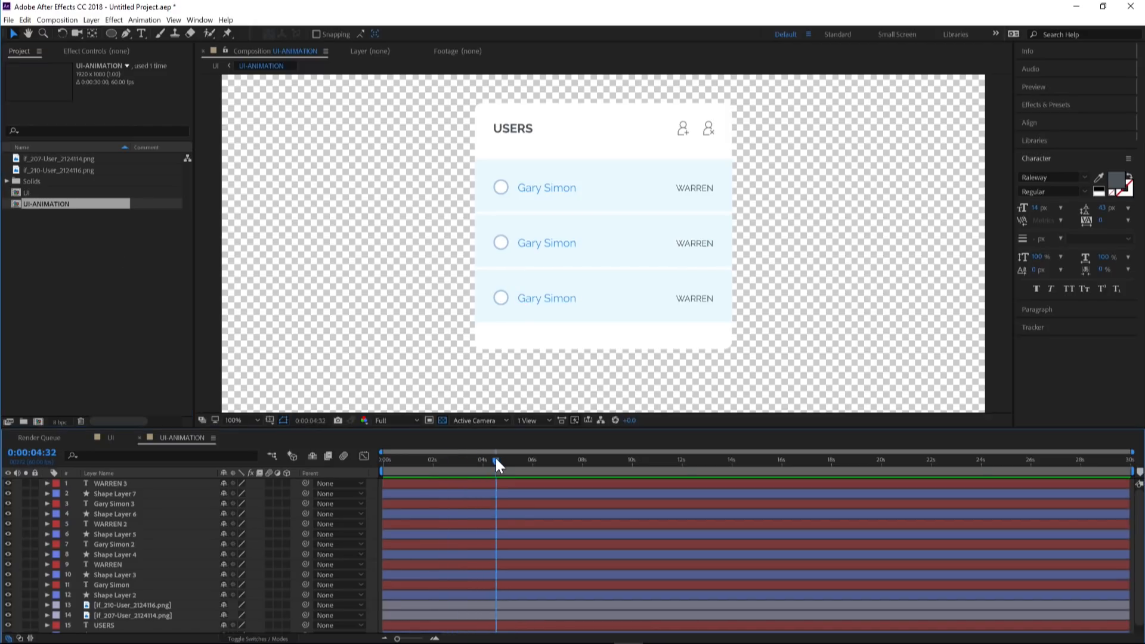
{"action": "scroll", "coordinate": [501, 537], "scroll_direction": "down", "scroll_amount": 1}
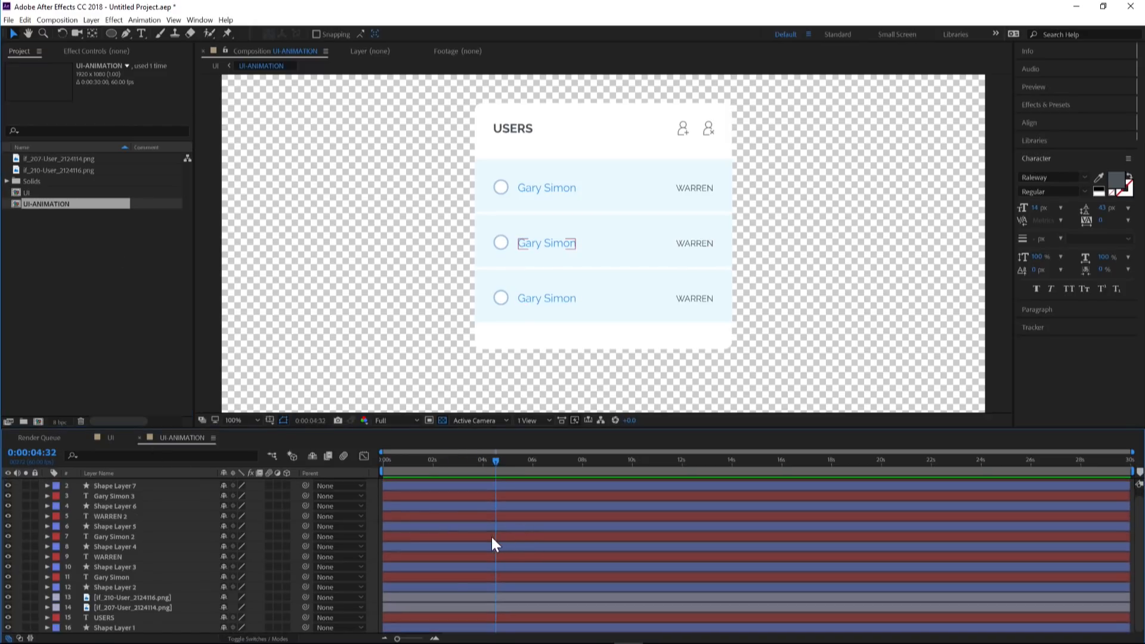
{"action": "left_click", "coordinate": [428, 610]}
{"action": "left_click", "coordinate": [603, 122]}
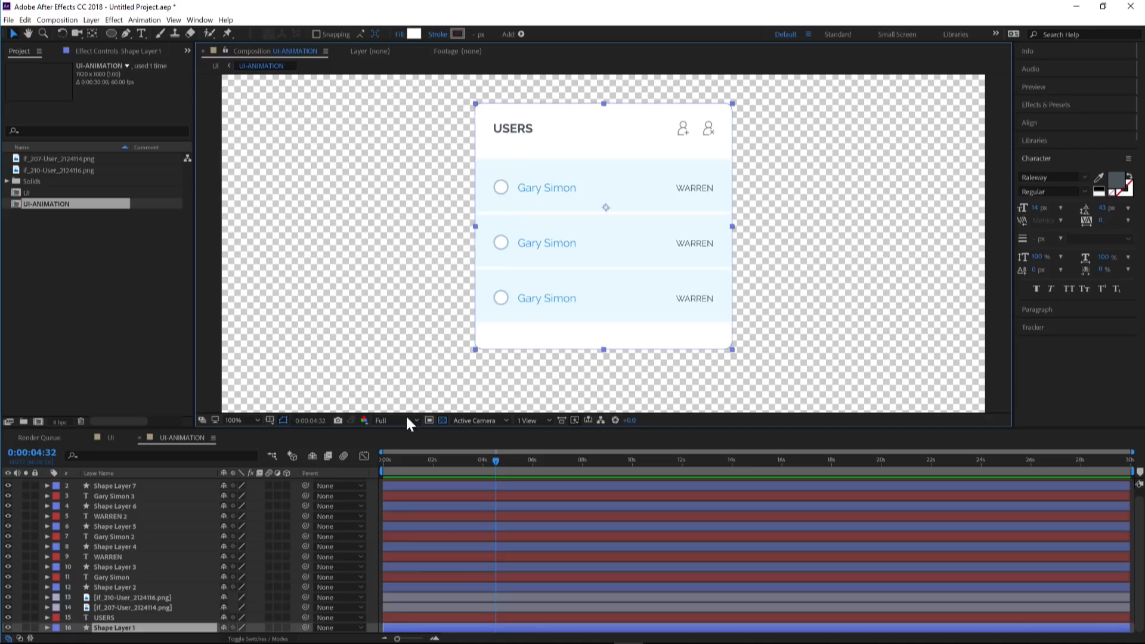
{"action": "left_click", "coordinate": [408, 618]}
{"action": "scroll", "coordinate": [423, 488], "scroll_direction": "up", "scroll_amount": 1}
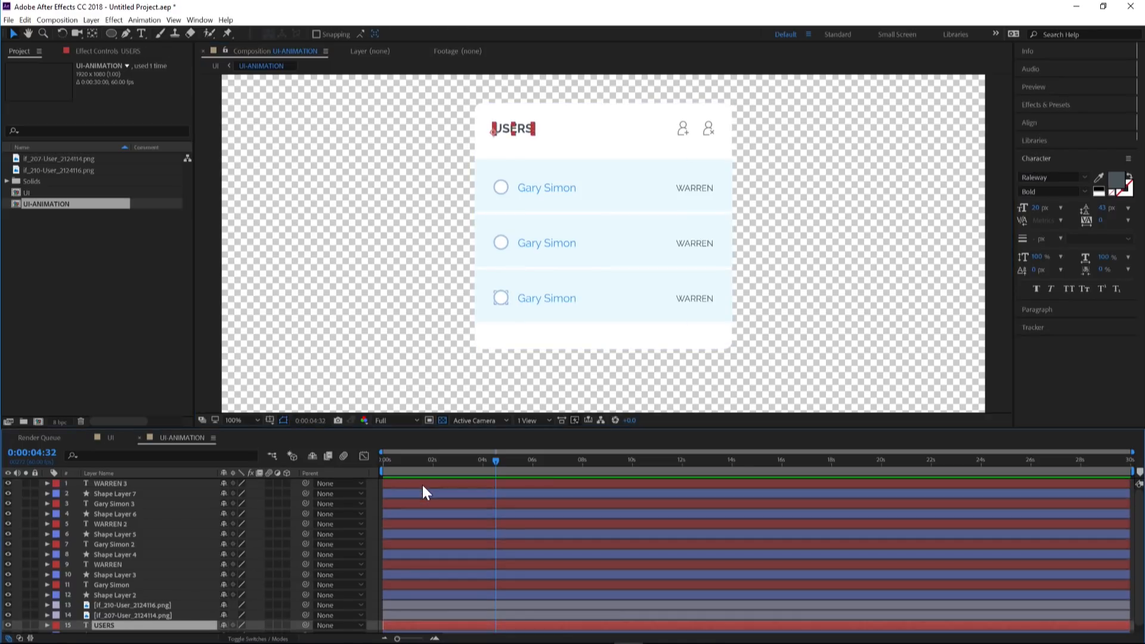
{"action": "key", "text": "ctrl+a"}
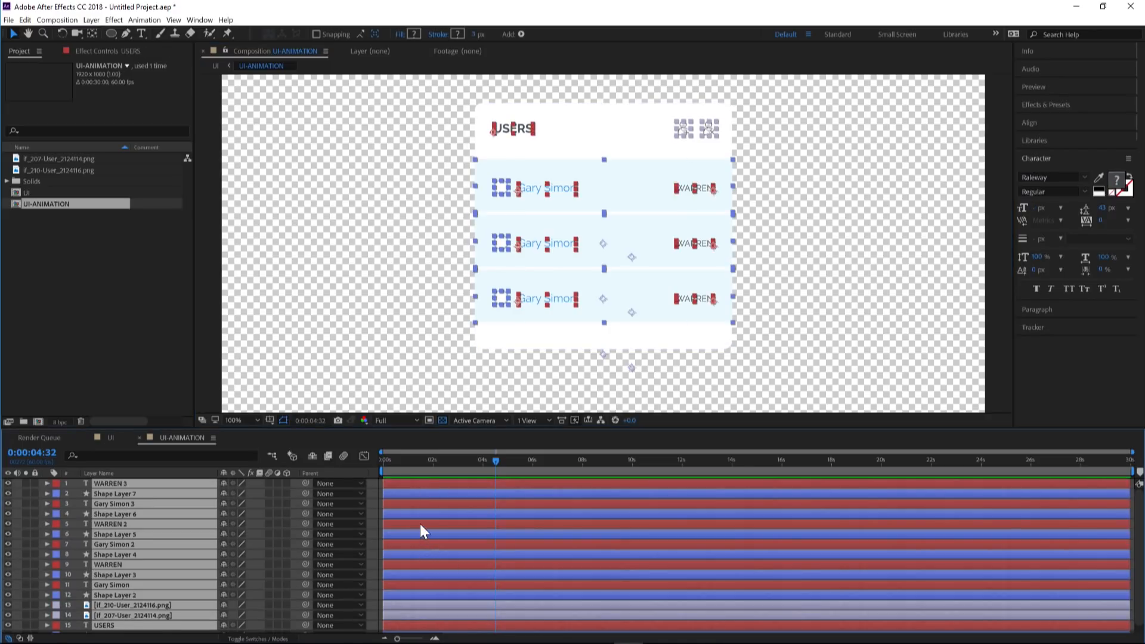
{"action": "left_click_drag", "start_coordinate": [420, 523], "coordinate": [595, 535]}
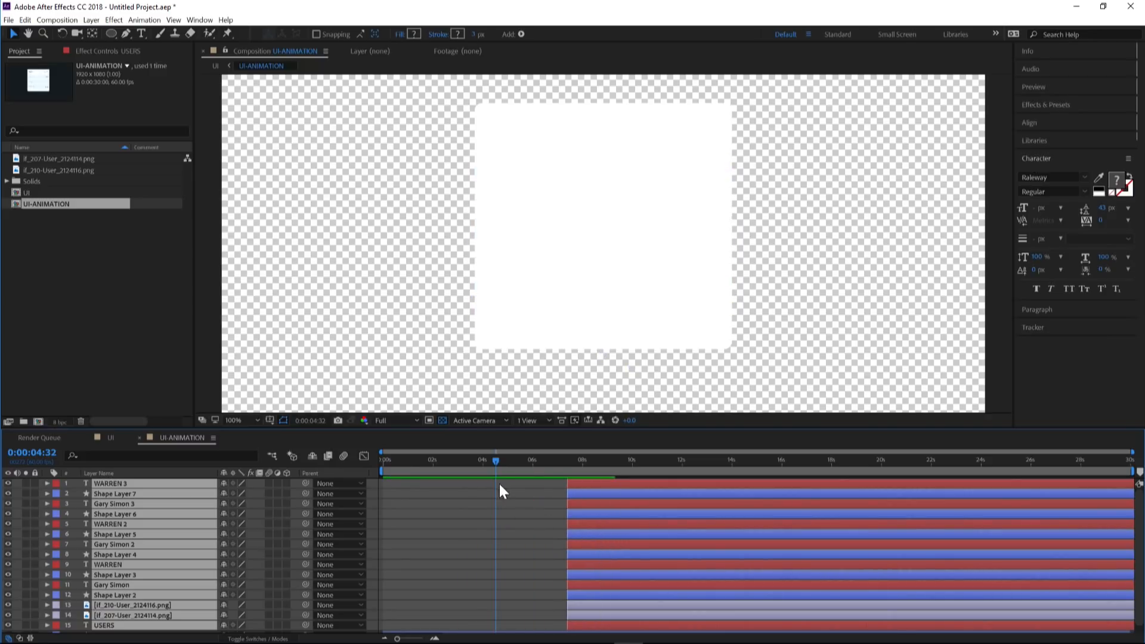
- Return the playhead to 0:00:00:00 and select the white card background
{"action": "left_click_drag", "start_coordinate": [496, 461], "coordinate": [388, 459]}
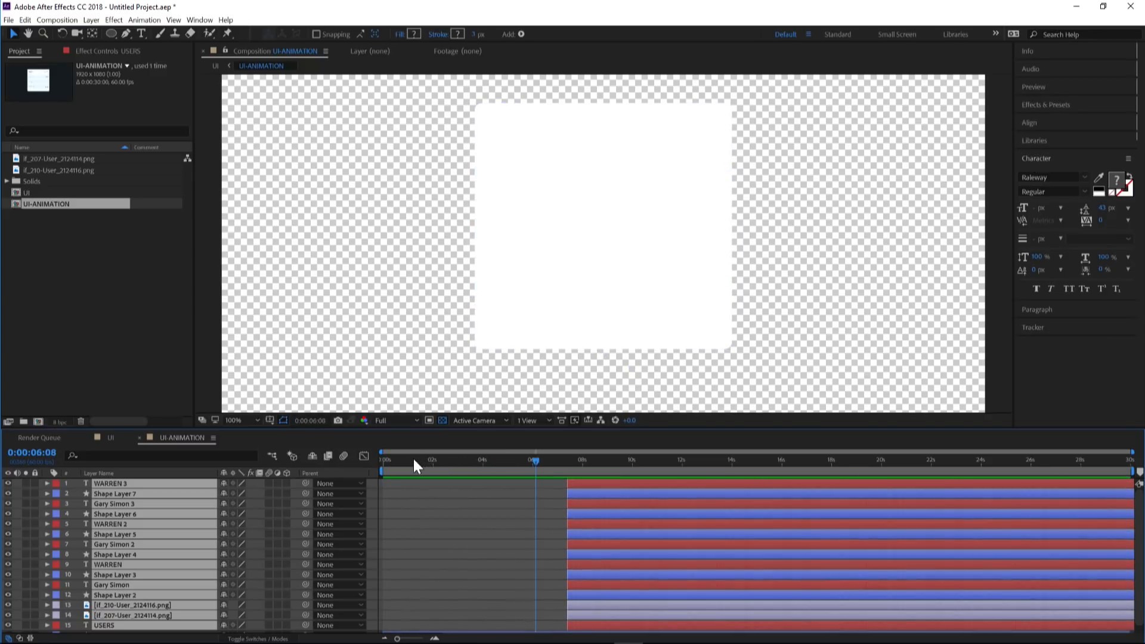
{"action": "left_click", "coordinate": [519, 274]}
{"action": "left_click", "coordinate": [549, 265]}
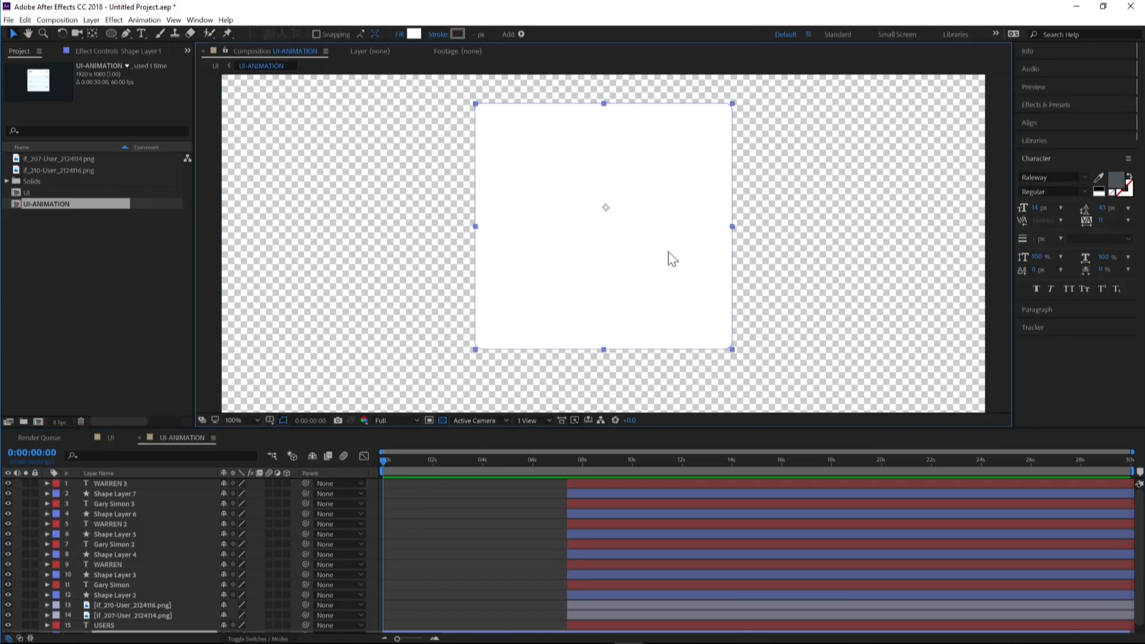
- Add a Scale keyframe to the white card background (Shape Layer 1) at 0:00:01:28
{"action": "left_click_drag", "start_coordinate": [774, 237], "coordinate": [762, 253]}
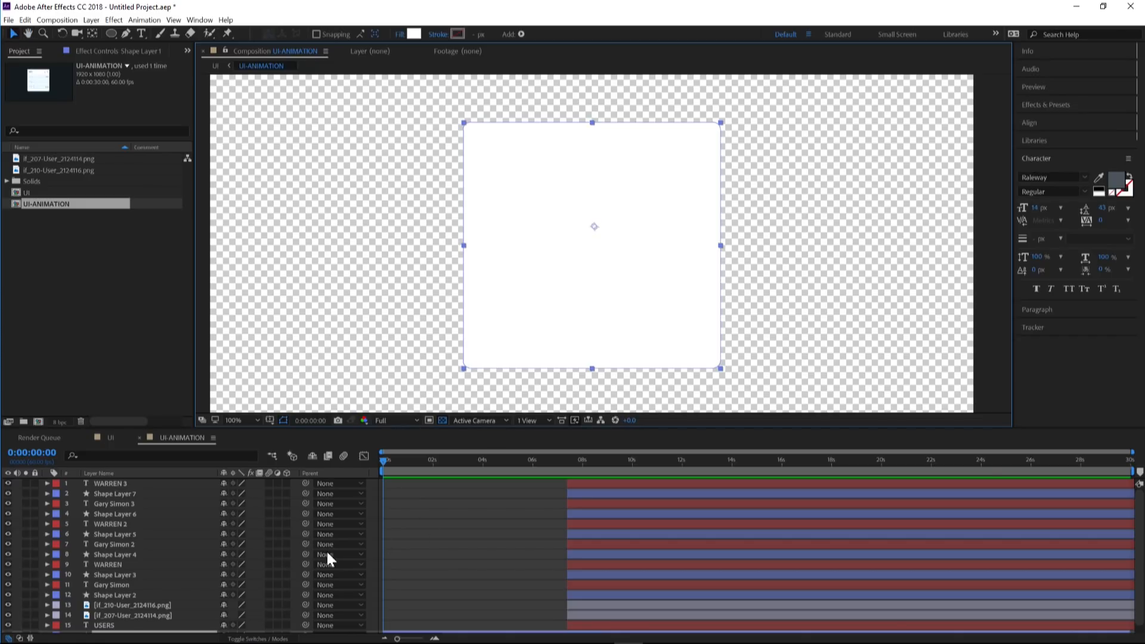
{"action": "scroll", "coordinate": [250, 614], "scroll_direction": "down", "scroll_amount": 1}
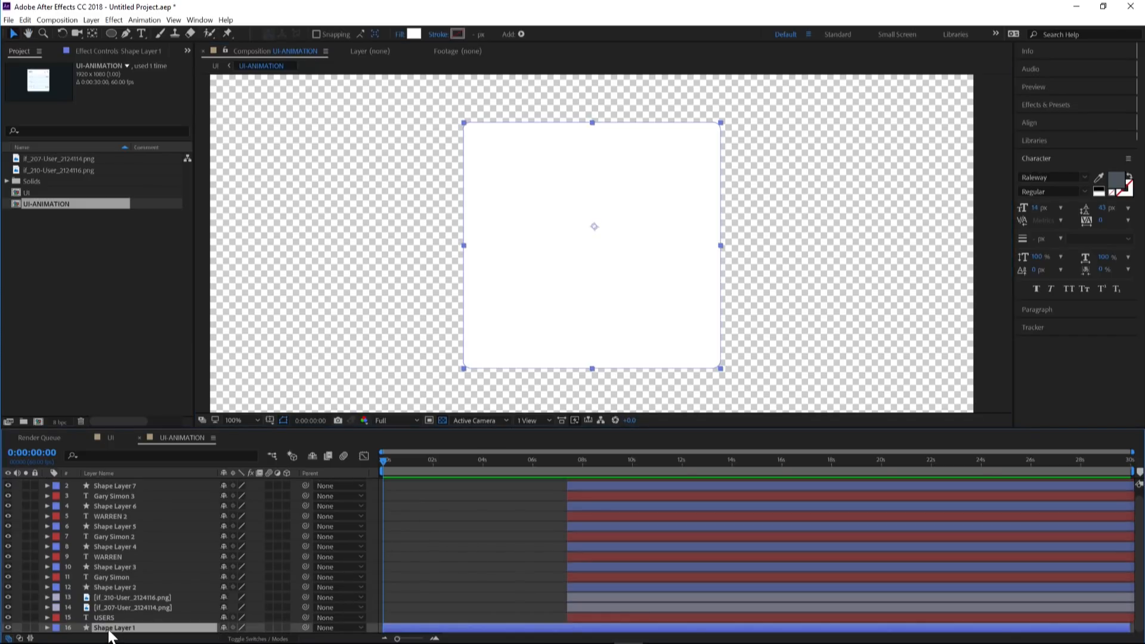
{"action": "key", "text": "s"}
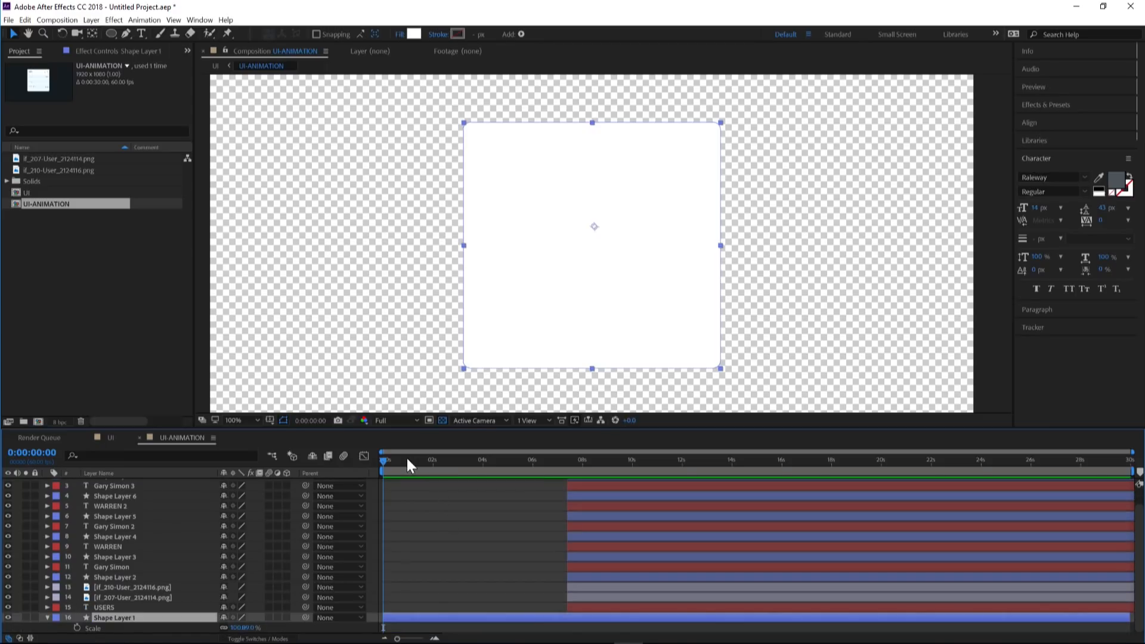
{"action": "left_click", "coordinate": [422, 463]}
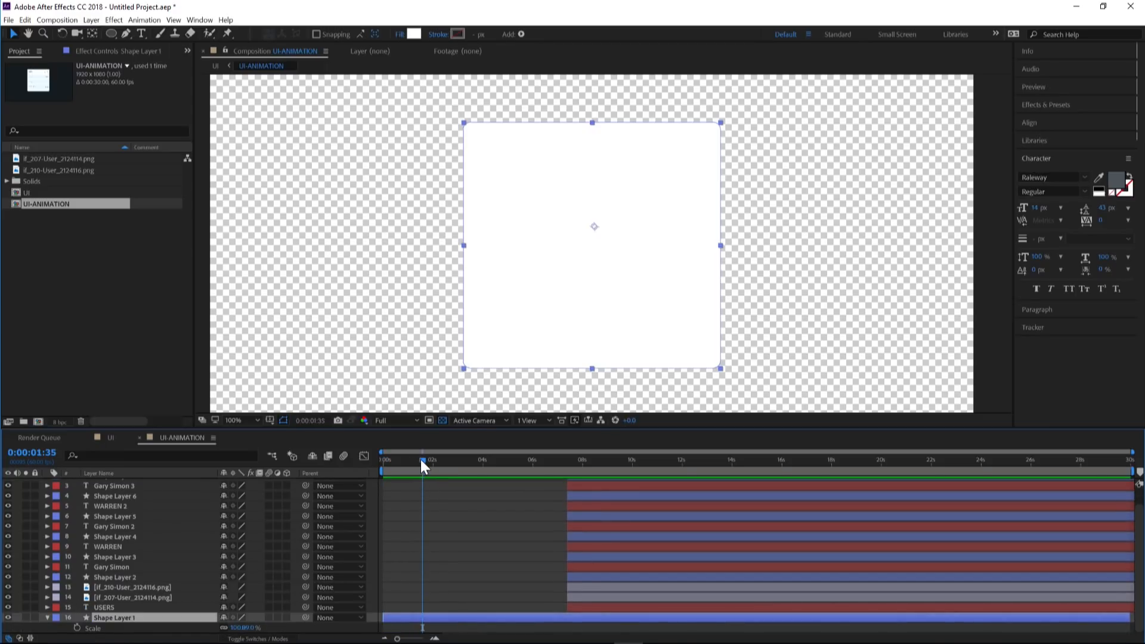
{"action": "left_click_drag", "start_coordinate": [421, 459], "coordinate": [417, 458]}
{"action": "left_click", "coordinate": [77, 627]}
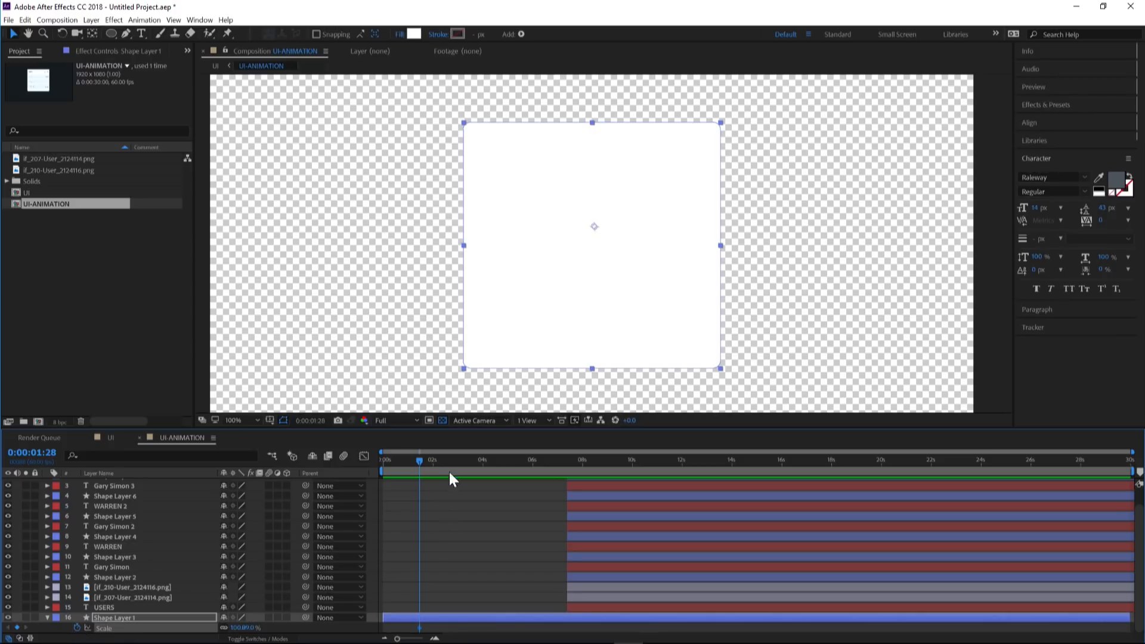
- Set the white card background's Scale to 0% at 0:00:00:00
{"action": "left_click_drag", "start_coordinate": [408, 461], "coordinate": [364, 460]}
{"action": "left_click", "coordinate": [234, 628]}
{"action": "type", "text": "0"}
{"action": "key", "text": "Return"}
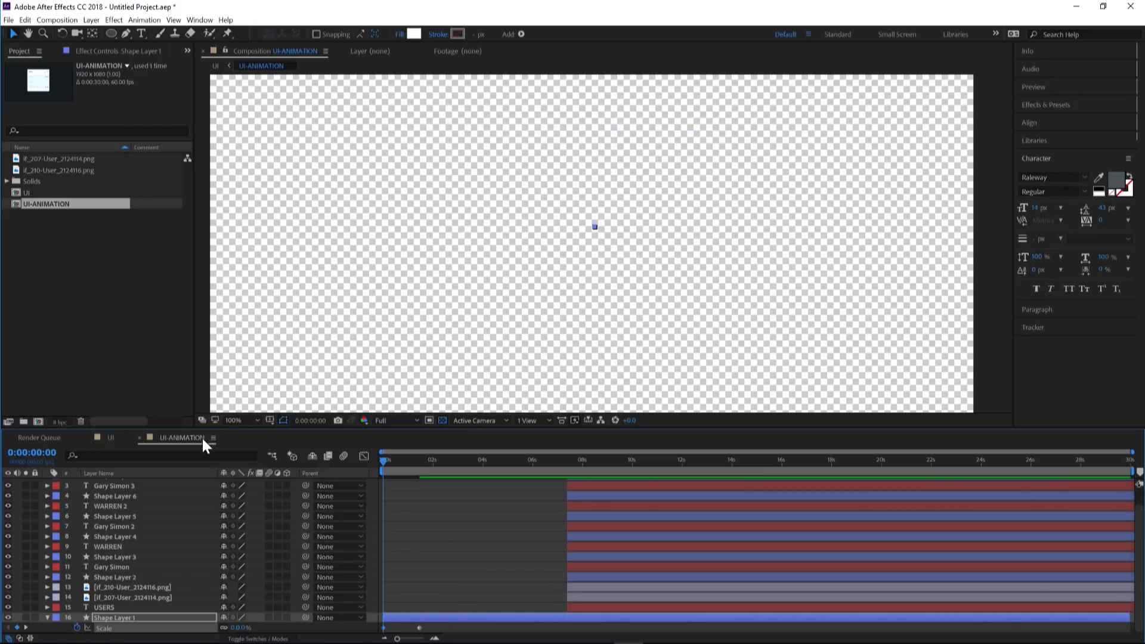
- Play back the card's scale-in animation in the UI composition
{"action": "left_click", "coordinate": [111, 437]}
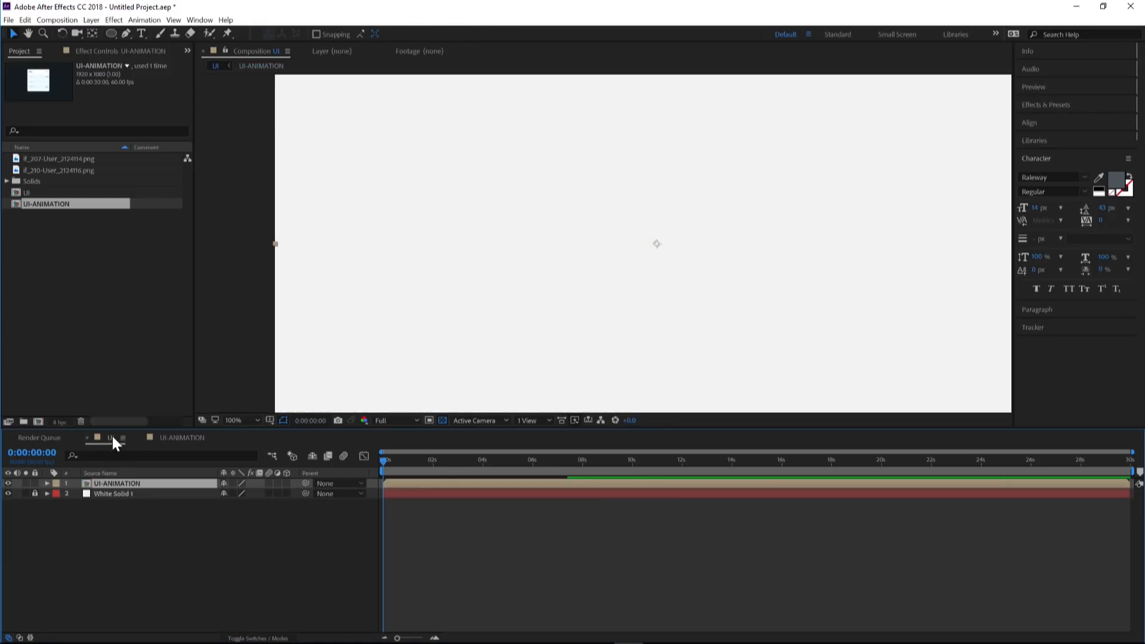
{"action": "left_click", "coordinate": [262, 316]}
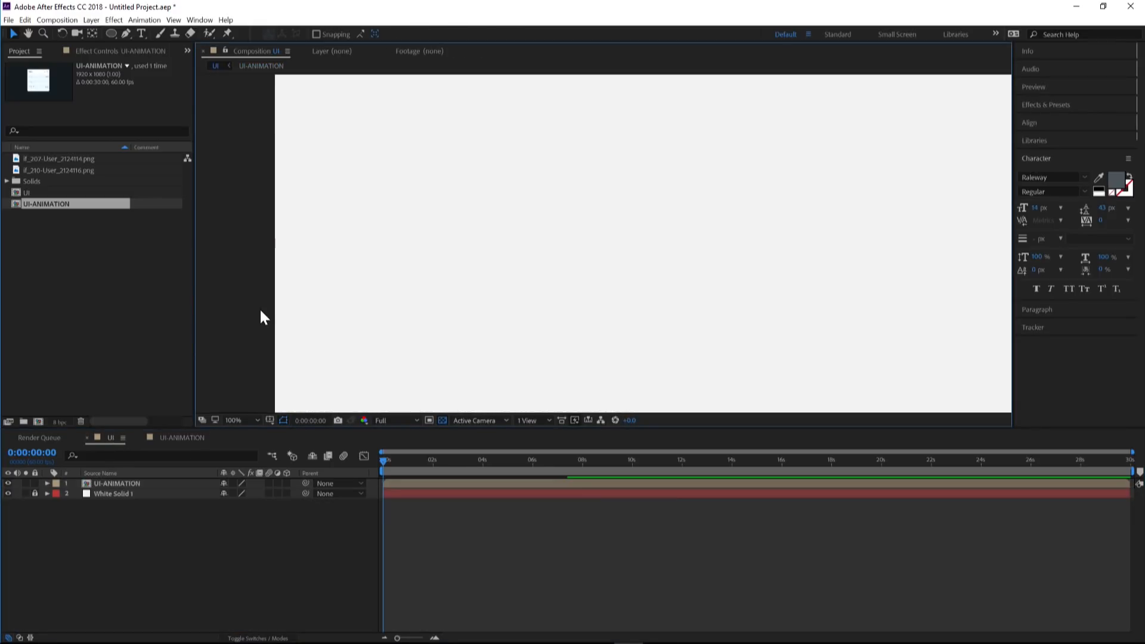
{"action": "key", "text": "space"}
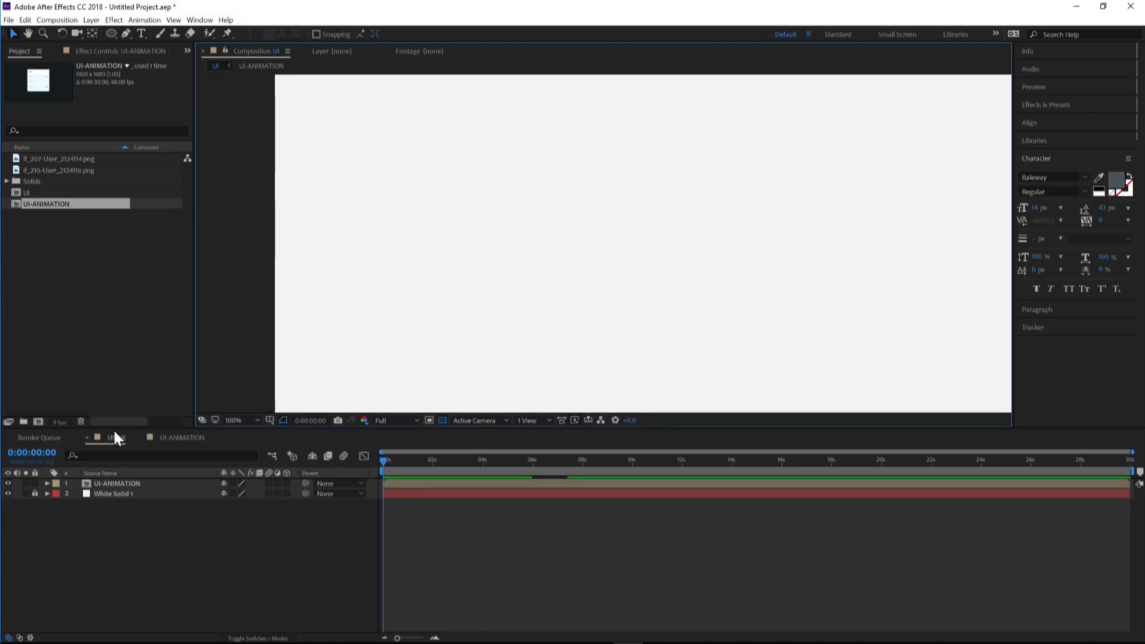
- Apply Easy Ease In to both Scale keyframes of the white card background in UI-ANIMATION
{"action": "left_click", "coordinate": [173, 438]}
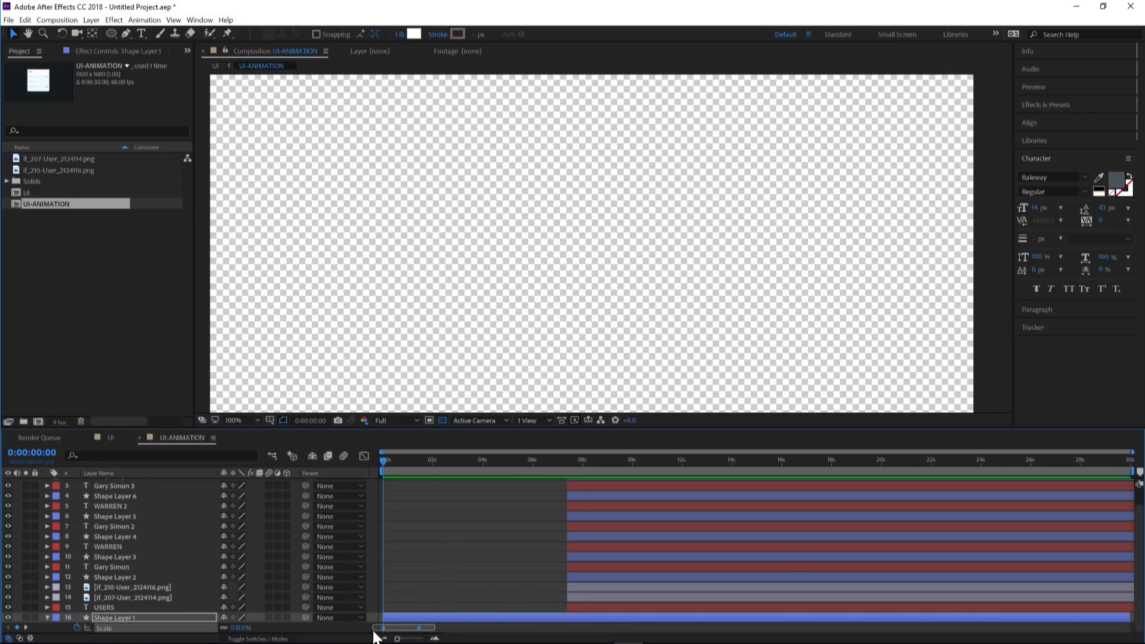
{"action": "right_click", "coordinate": [419, 629]}
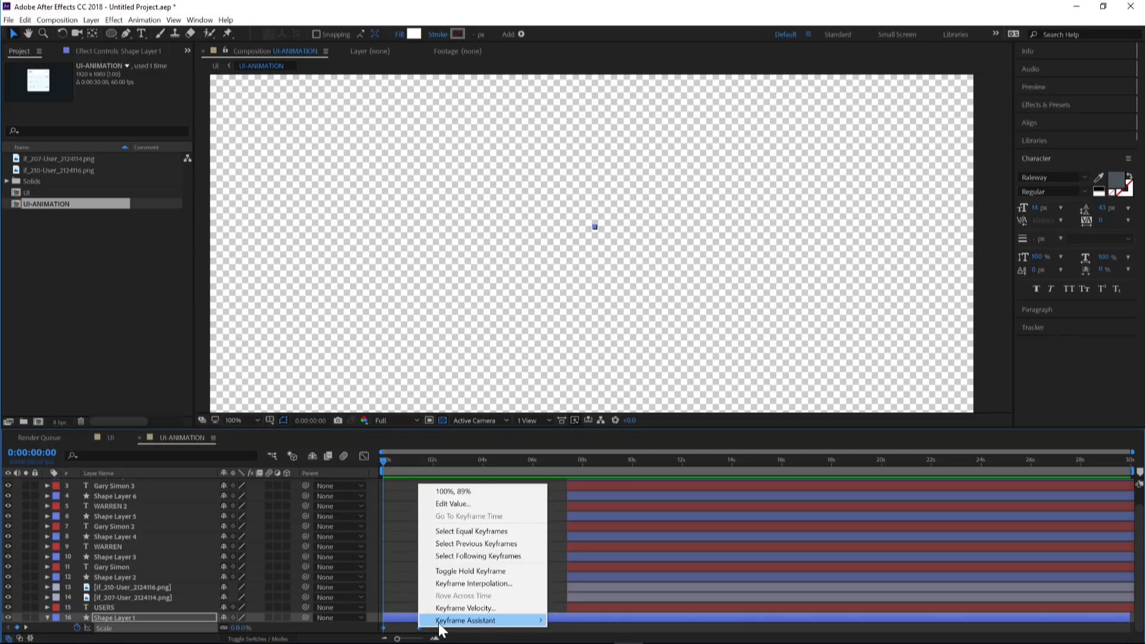
{"action": "mouse_move", "coordinate": [439, 623]}
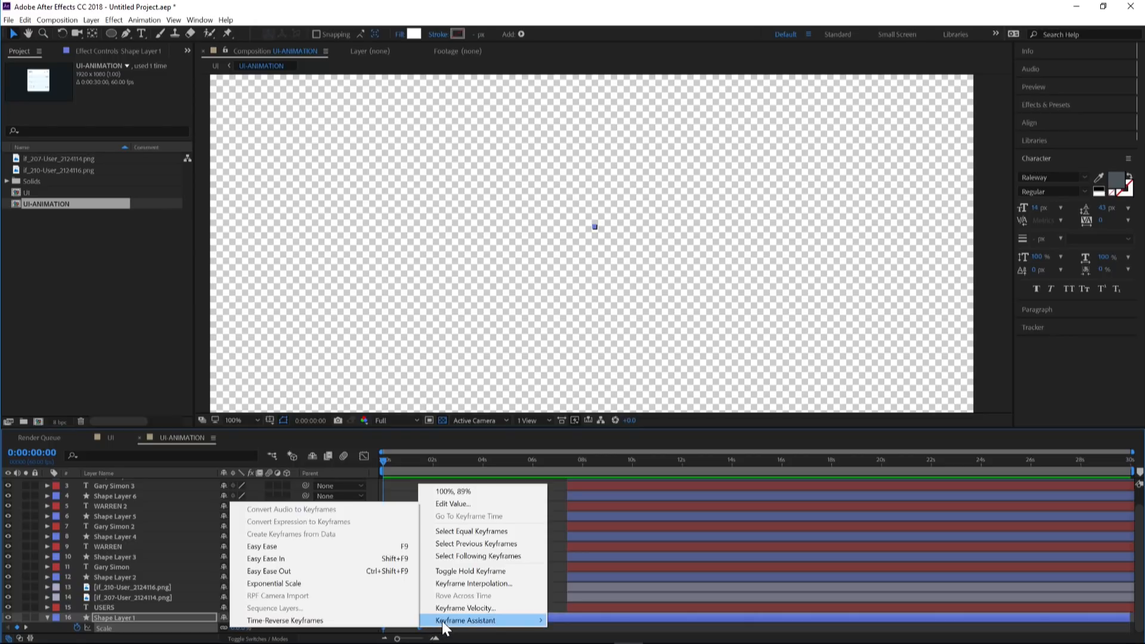
{"action": "left_click", "coordinate": [284, 560]}
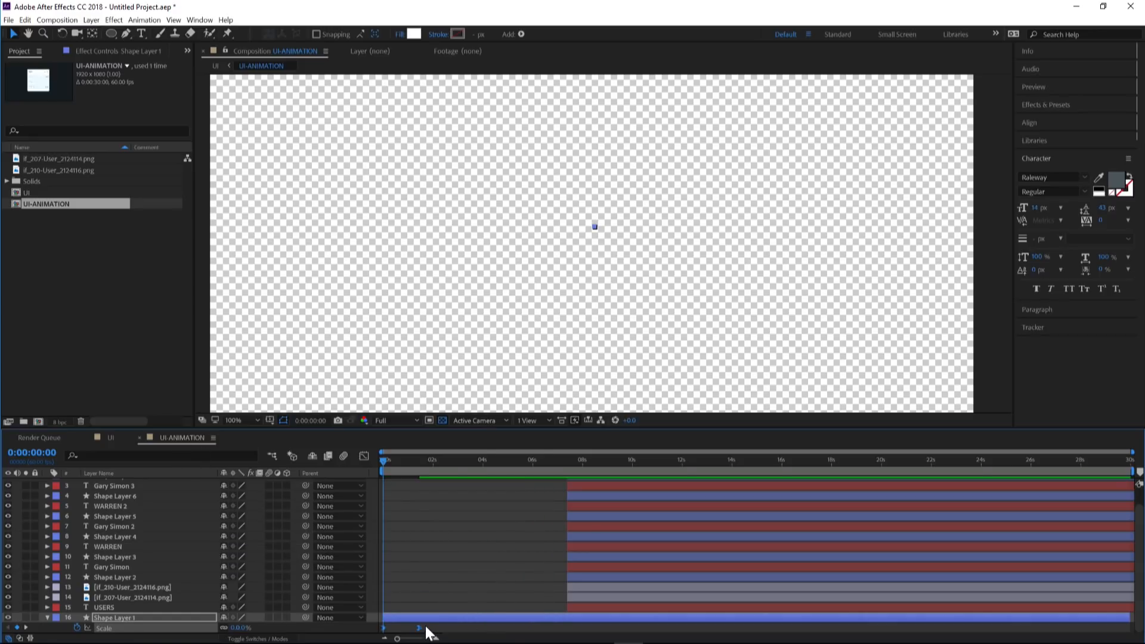
- Replay the UI composition to check the eased scale-in of the card
{"action": "left_click", "coordinate": [103, 435]}
{"action": "left_click", "coordinate": [228, 332]}
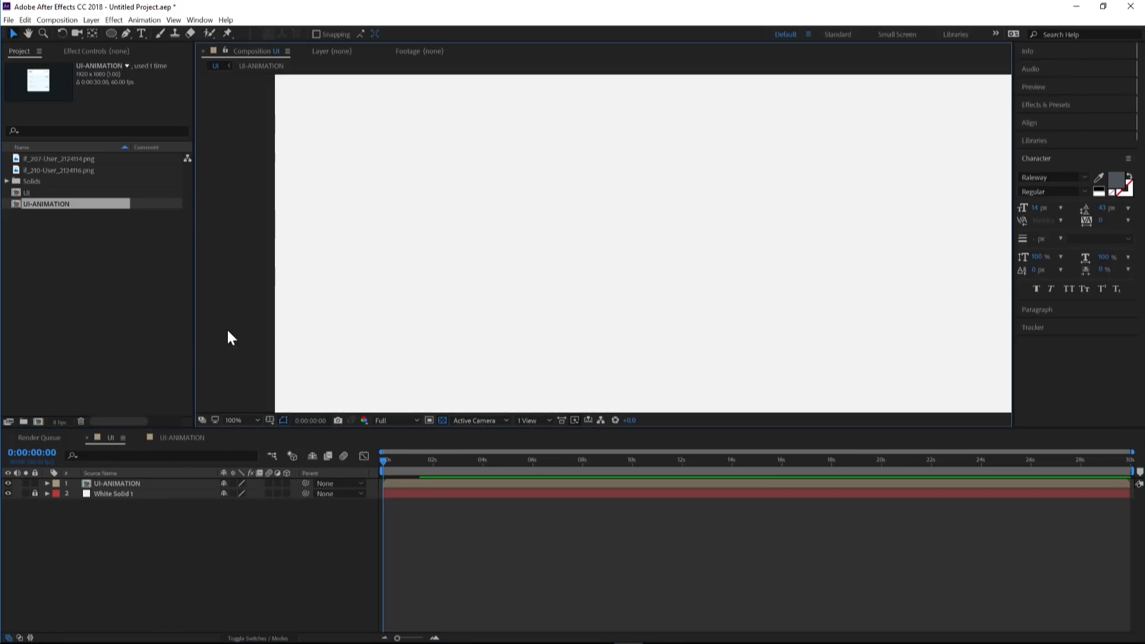
{"action": "key", "text": "space"}
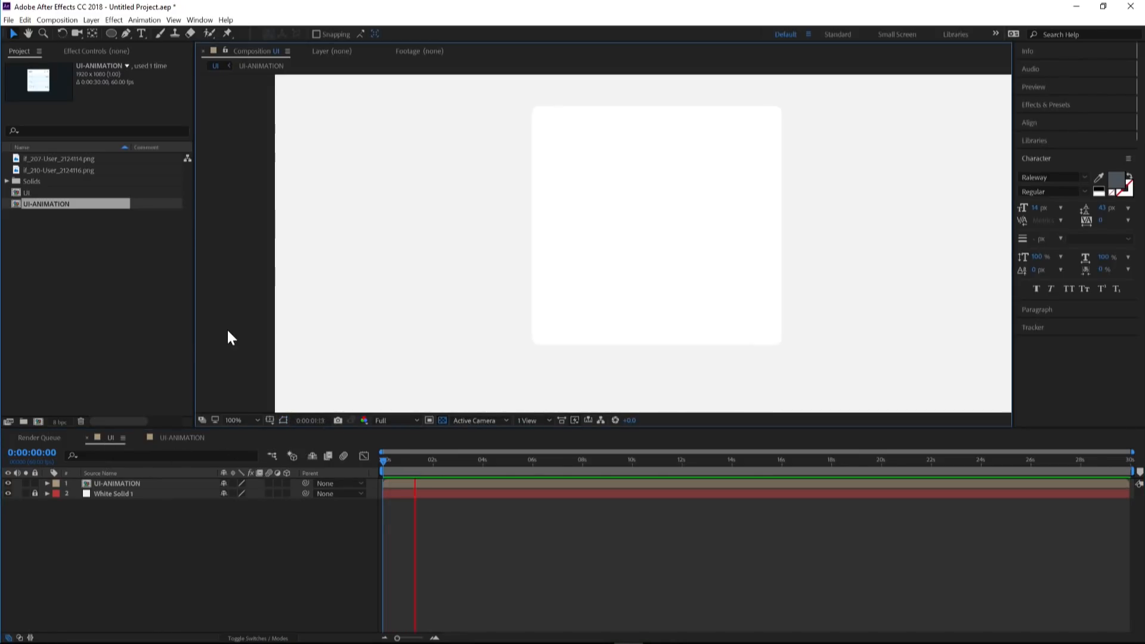
{"action": "key", "text": "space"}
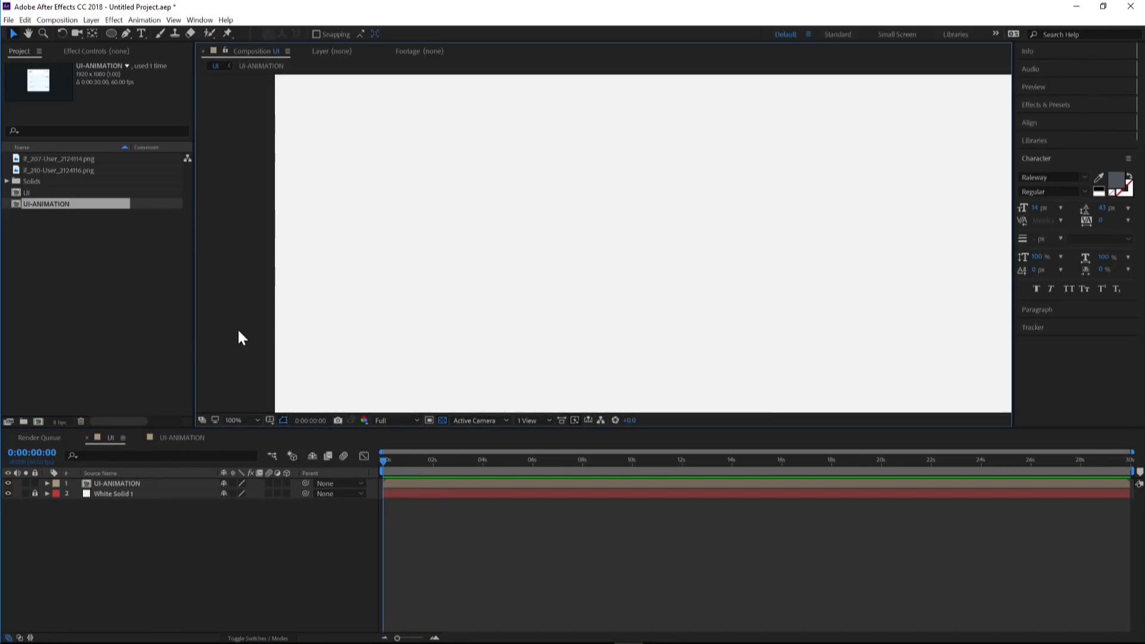
{"action": "key", "text": "space"}
{"action": "key", "text": "space"}
- Shorten the card's scale-in by moving its second Scale keyframe to about 0.8 seconds in UI-ANIMATION
{"action": "left_click", "coordinate": [173, 436]}
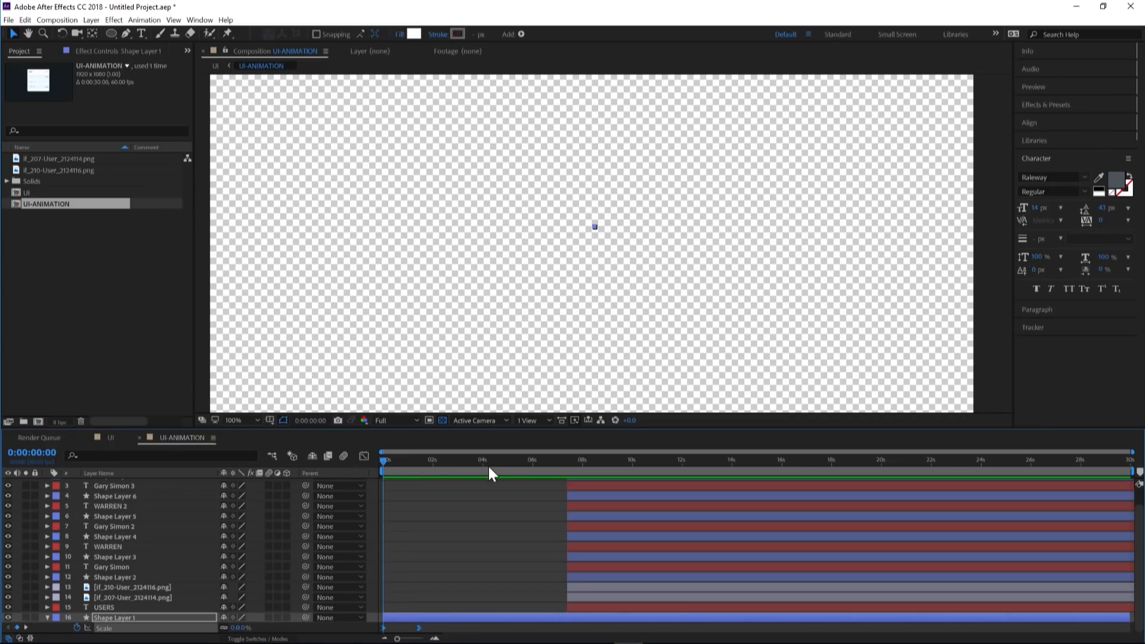
{"action": "mouse_move", "coordinate": [433, 642]}
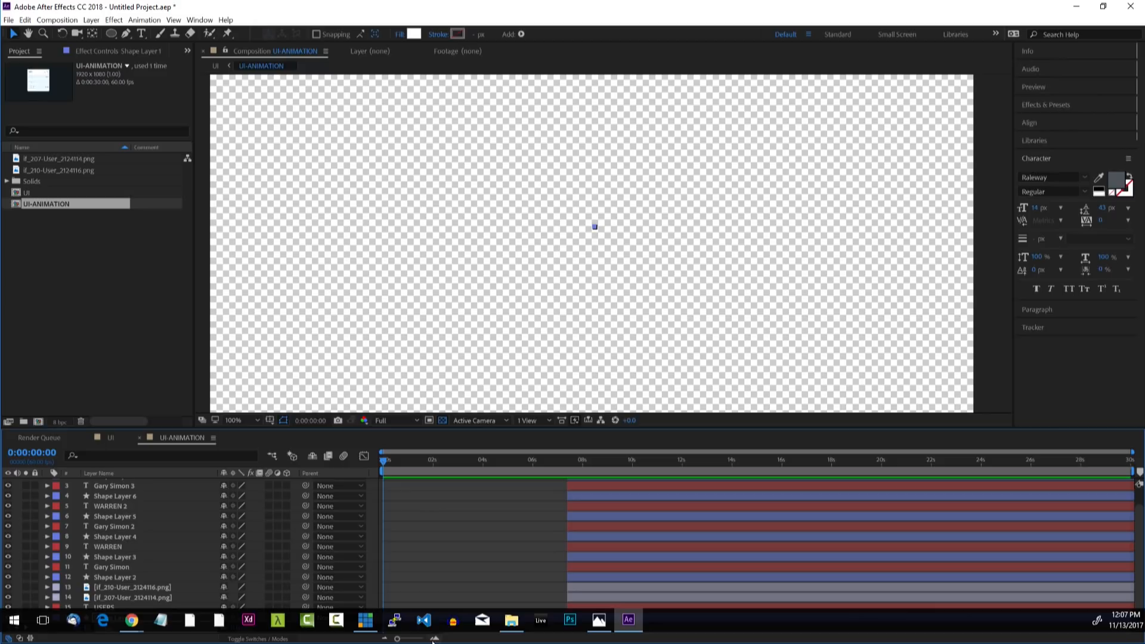
{"action": "left_click", "coordinate": [434, 572]}
{"action": "left_click_drag", "start_coordinate": [419, 628], "coordinate": [404, 630]}
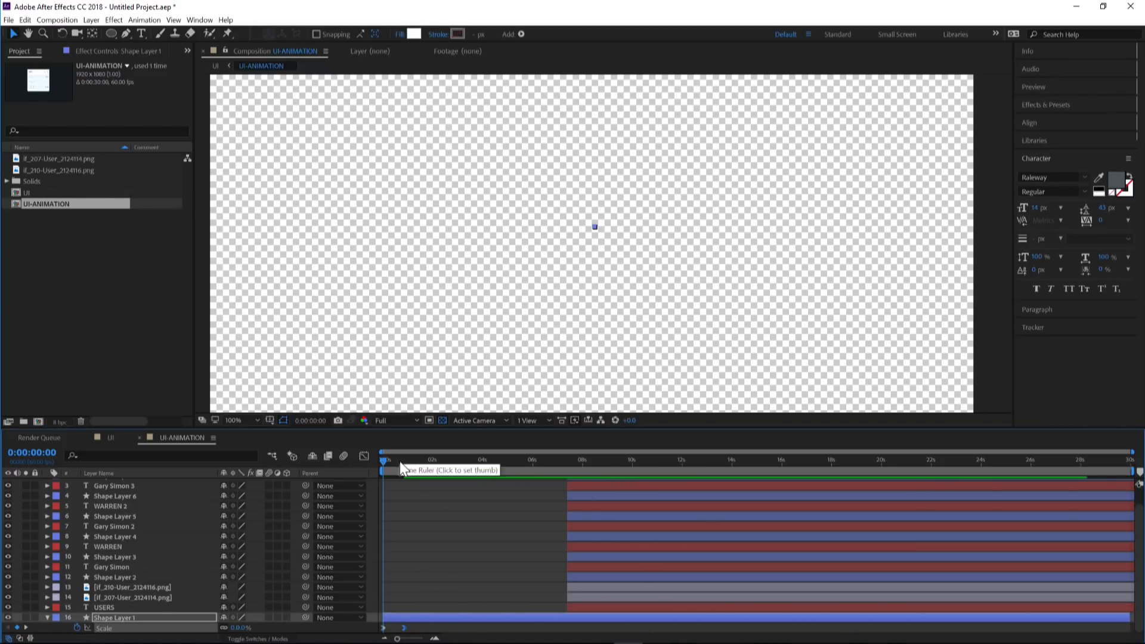
- Select the USERS title and both user icon layers and shift them in time to start at about 0:00:00:39
{"action": "left_click", "coordinate": [544, 604]}
{"action": "left_click", "coordinate": [586, 608]}
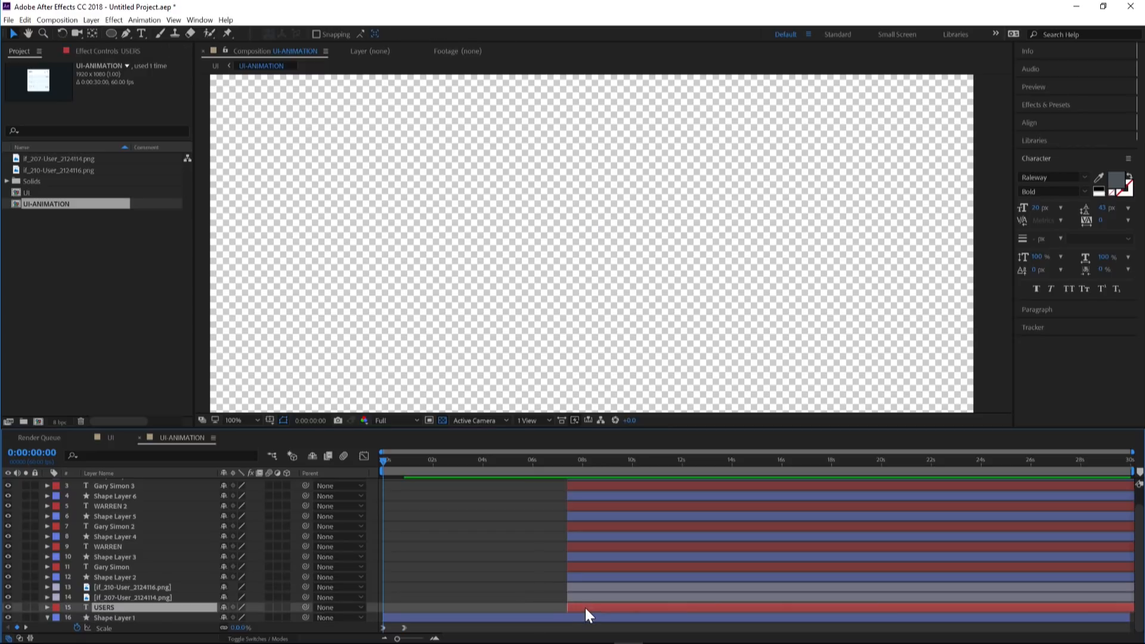
{"action": "left_click", "coordinate": [586, 597], "text": "ctrl"}
{"action": "left_click", "coordinate": [585, 589], "text": "ctrl"}
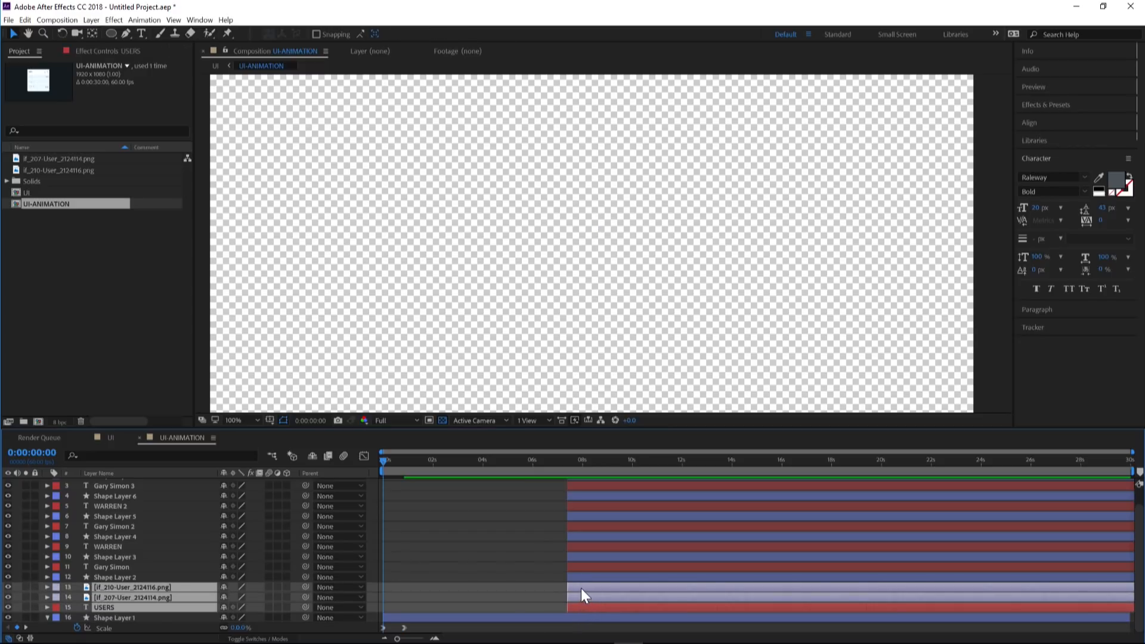
{"action": "left_click_drag", "start_coordinate": [579, 590], "coordinate": [426, 592]}
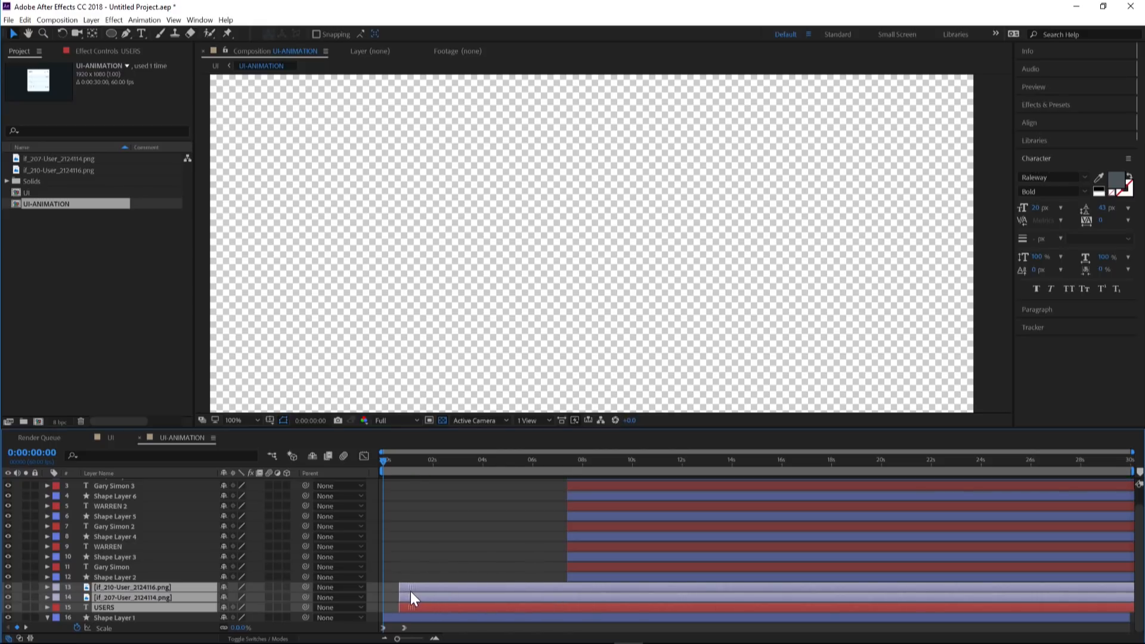
- Add Position and Opacity keyframes at 0:00:01:08 to the USERS title and both user icon layers
{"action": "left_click", "coordinate": [398, 460]}
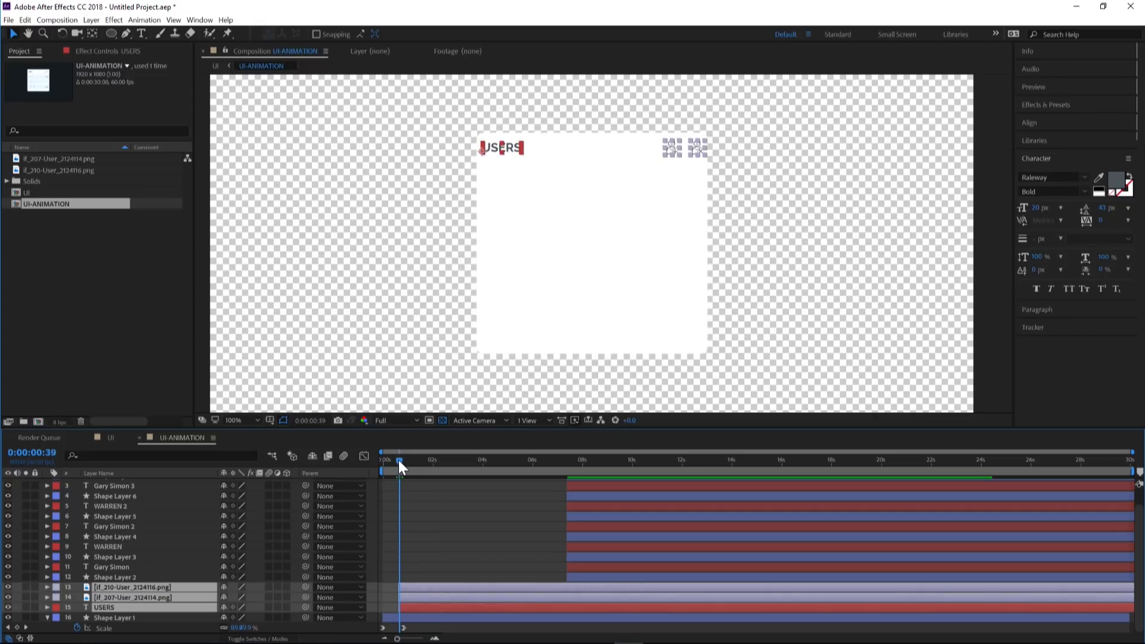
{"action": "left_click_drag", "start_coordinate": [399, 461], "coordinate": [410, 463]}
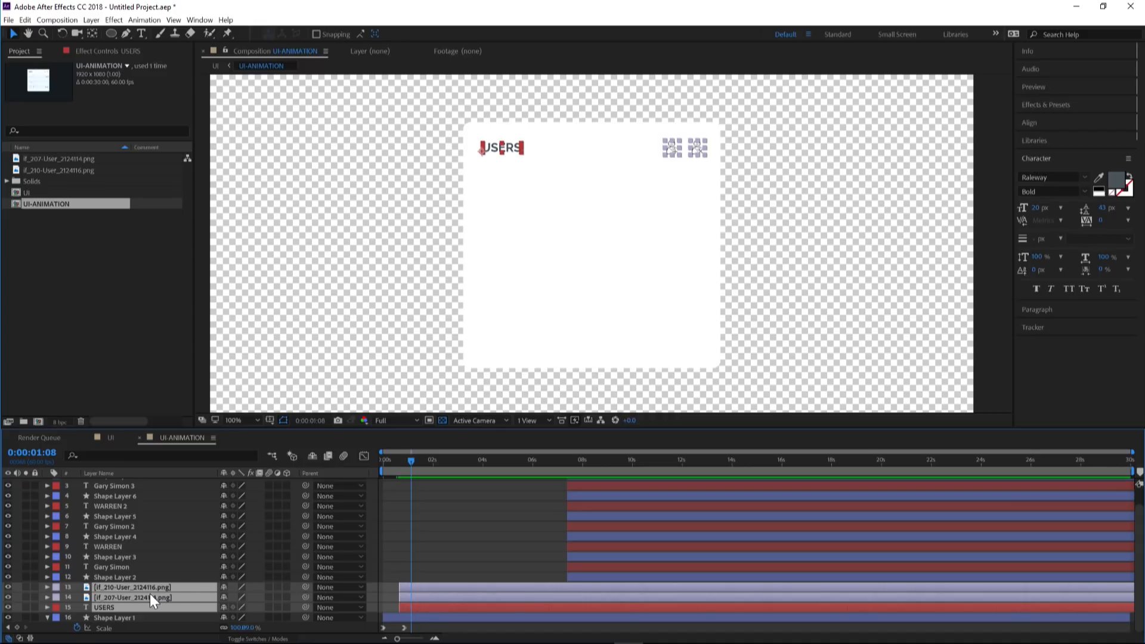
{"action": "key", "text": "t"}
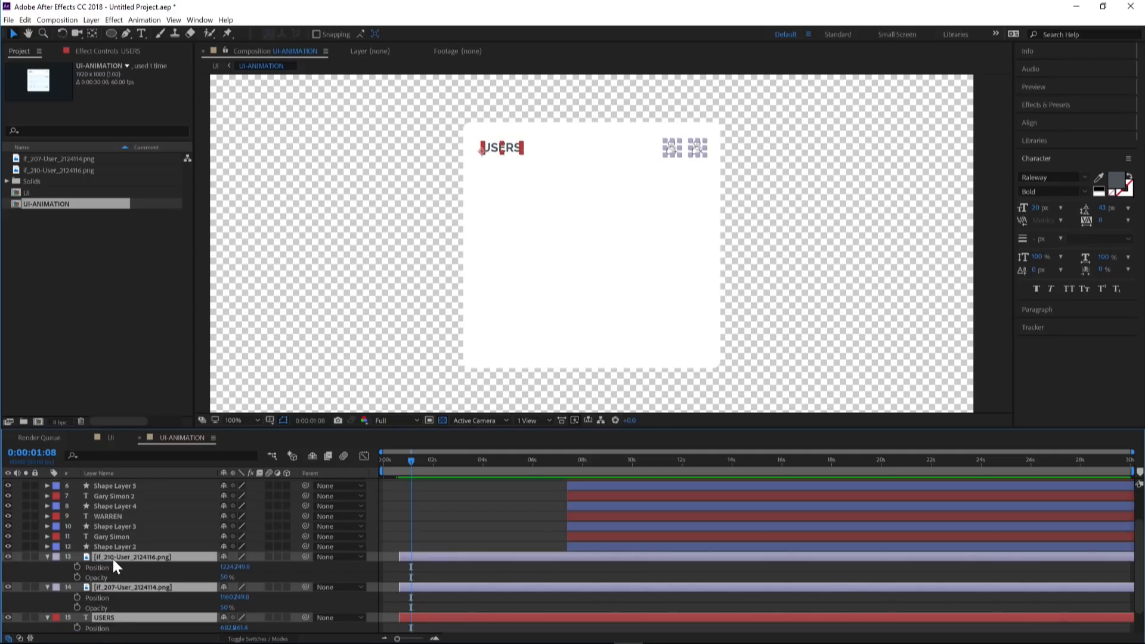
{"action": "key", "text": "shift+p"}
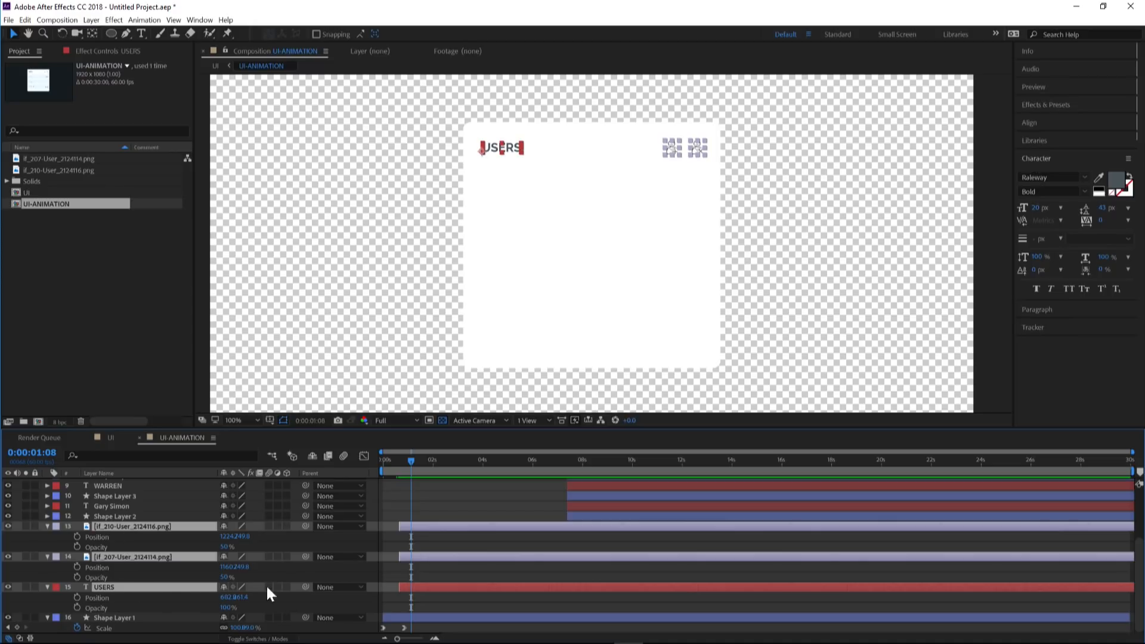
{"action": "left_click", "coordinate": [77, 537]}
{"action": "left_click", "coordinate": [77, 547]}
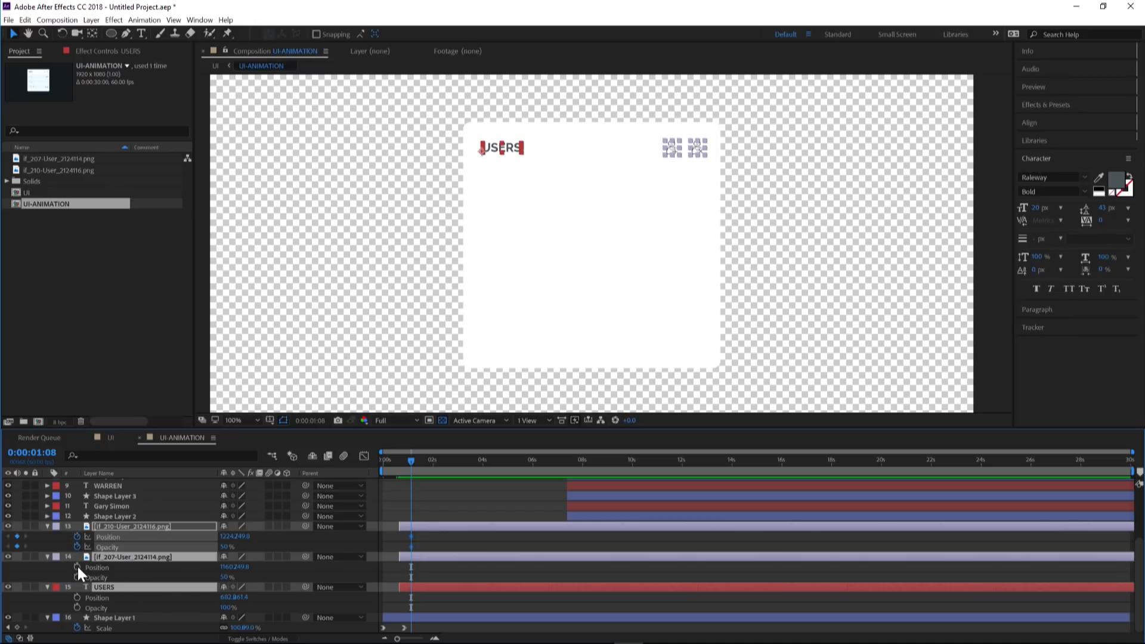
{"action": "left_click", "coordinate": [77, 567]}
{"action": "left_click", "coordinate": [77, 577]}
{"action": "left_click", "coordinate": [77, 598]}
{"action": "left_click", "coordinate": [77, 607]}
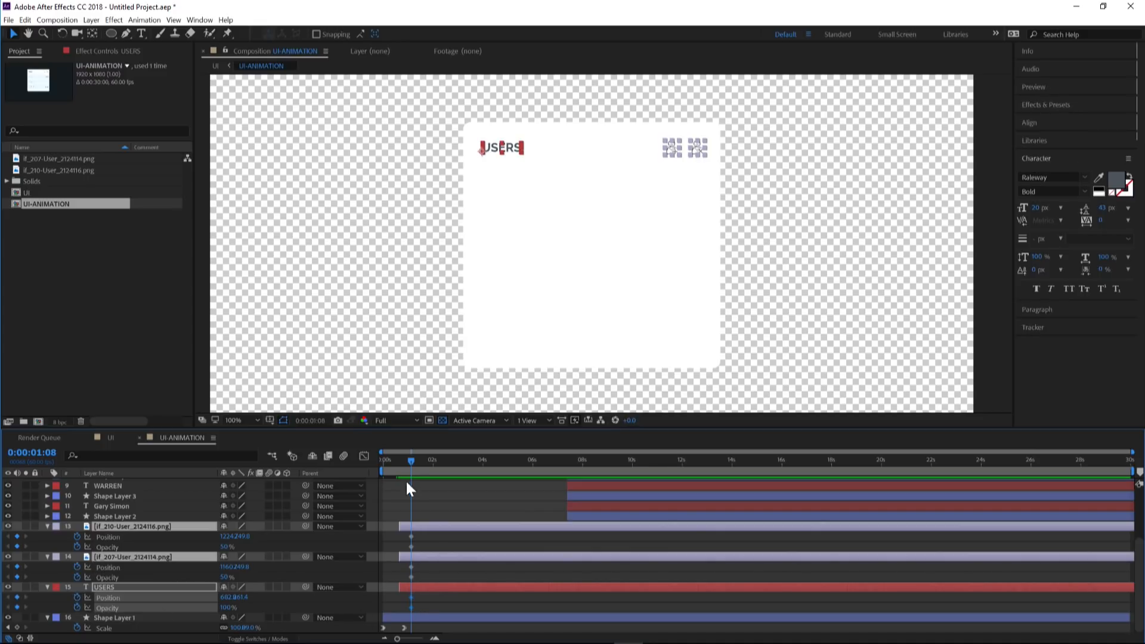
- At 0:00:00:39, move the USERS title and both icons down about 50 px and set their Opacity to 0%
{"action": "left_click_drag", "start_coordinate": [412, 456], "coordinate": [399, 457]}
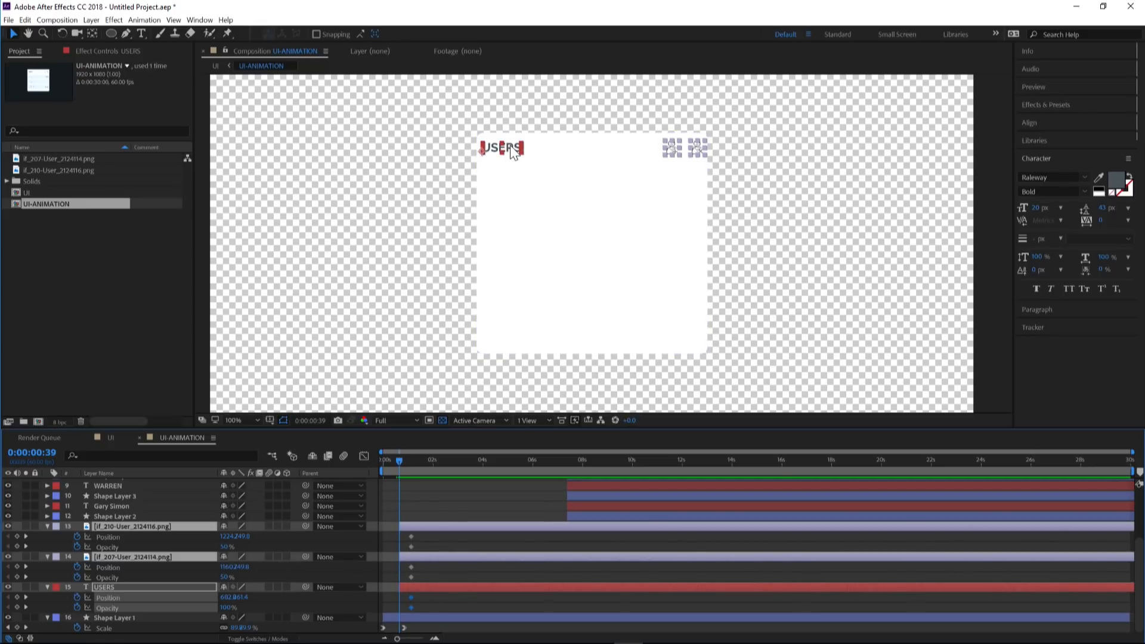
{"action": "left_click_drag", "start_coordinate": [512, 156], "coordinate": [512, 169]}
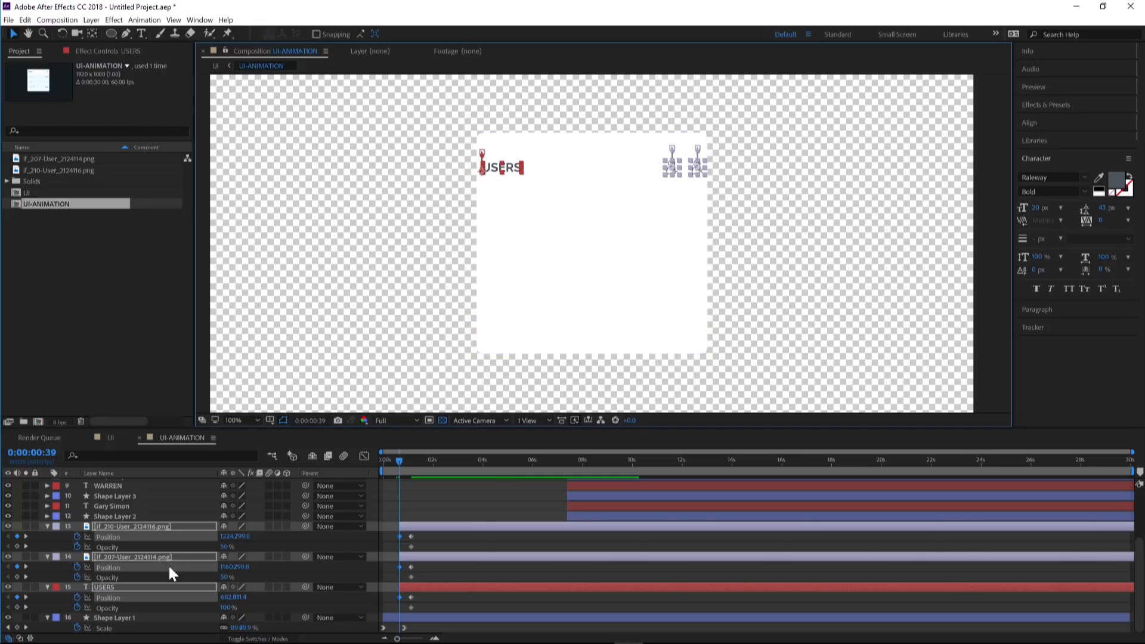
{"action": "left_click", "coordinate": [228, 578]}
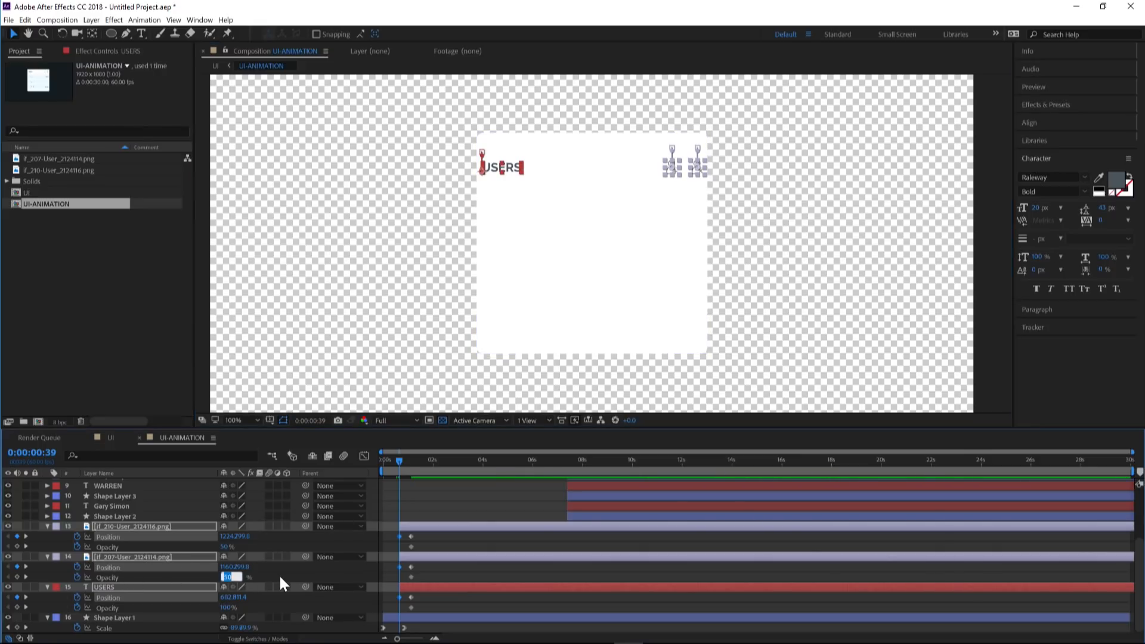
{"action": "type", "text": "0"}
{"action": "key", "text": "Return"}
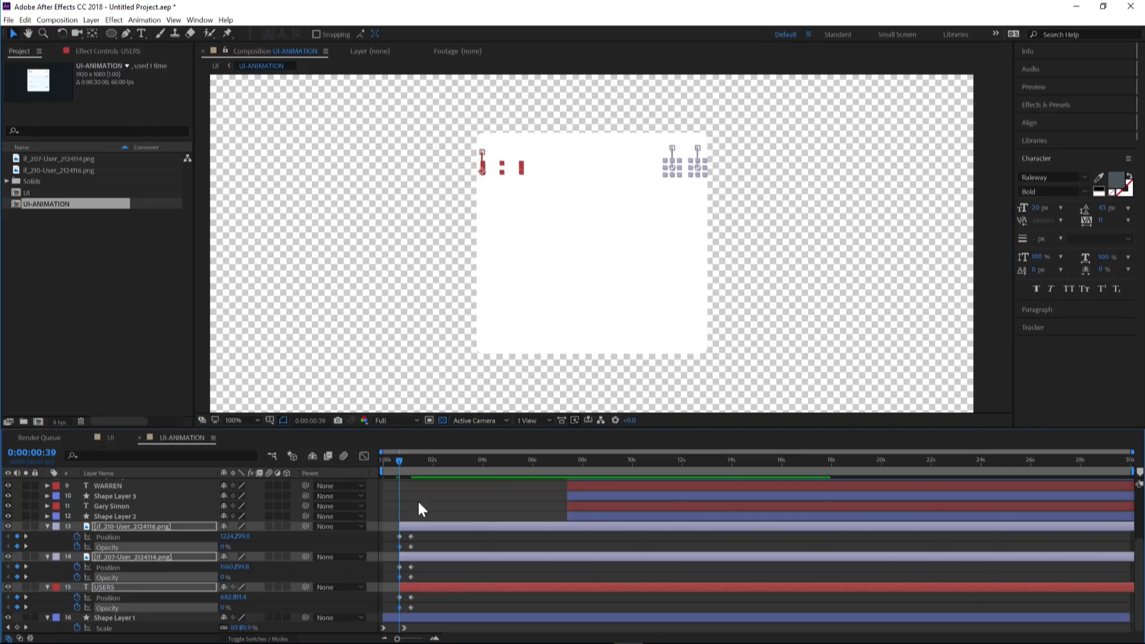
- Apply Easy Ease In to all Position and Opacity keyframes of the USERS title and both icon layers
{"action": "left_click_drag", "start_coordinate": [419, 536], "coordinate": [392, 606]}
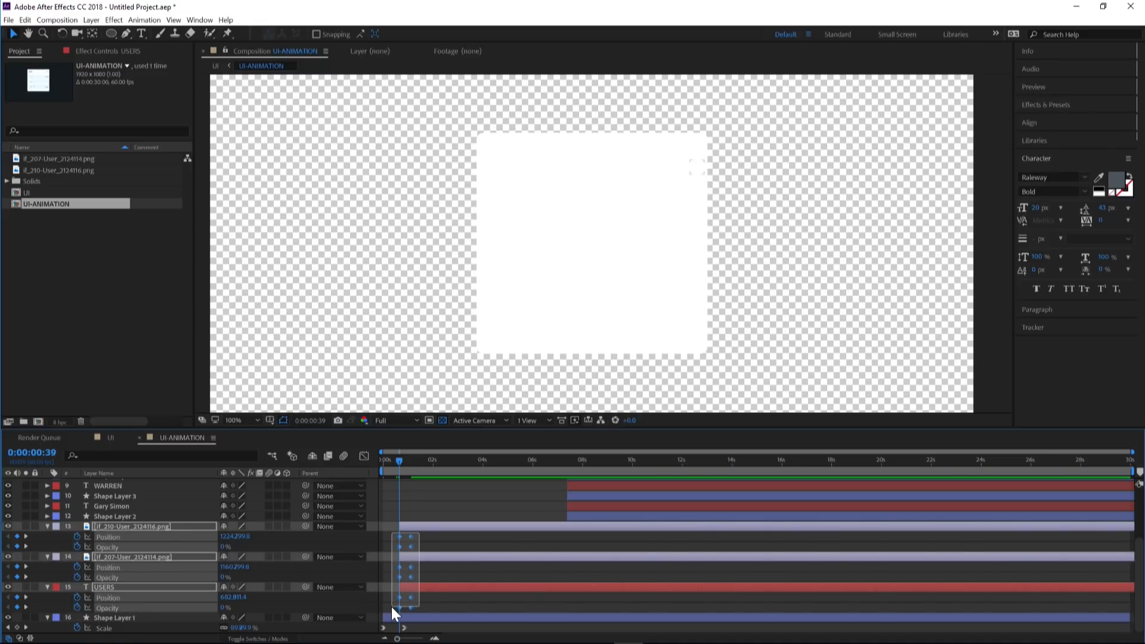
{"action": "right_click", "coordinate": [410, 606]}
{"action": "mouse_move", "coordinate": [426, 598]}
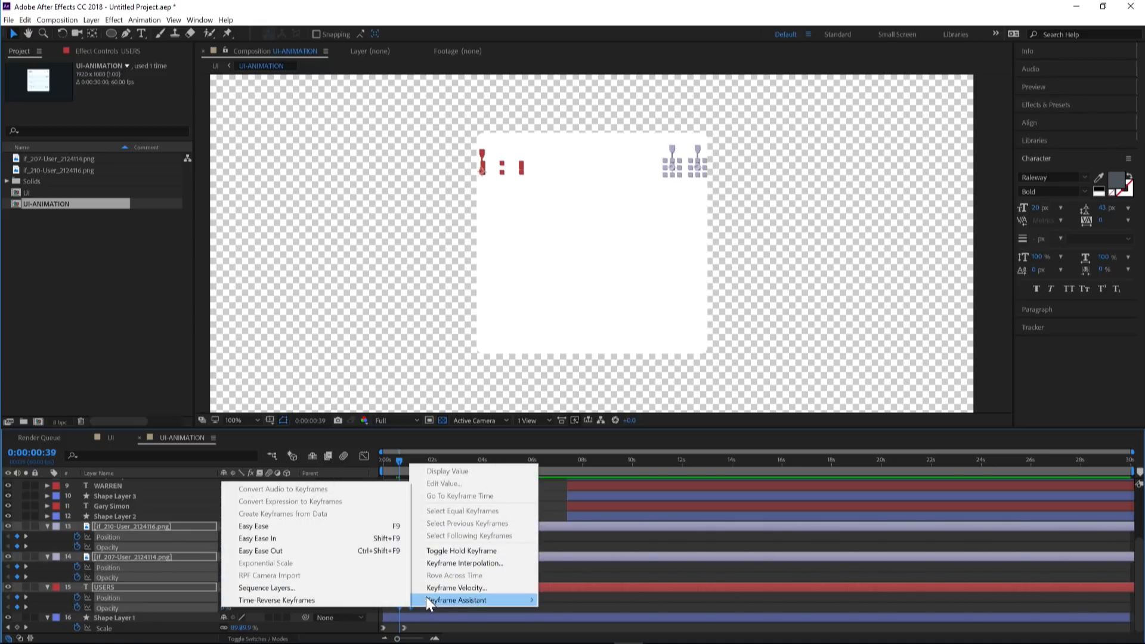
{"action": "left_click", "coordinate": [288, 534]}
- Preview the card and header animation in the UI composition, and return to UI-ANIMATION
{"action": "left_click", "coordinate": [132, 436]}
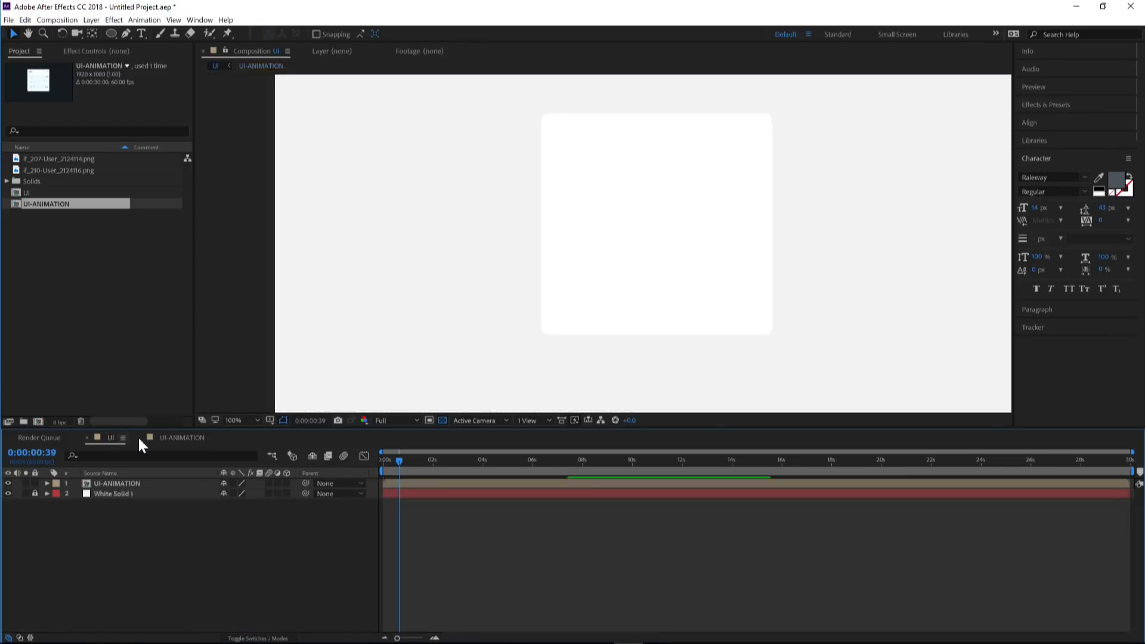
{"action": "key", "text": "space"}
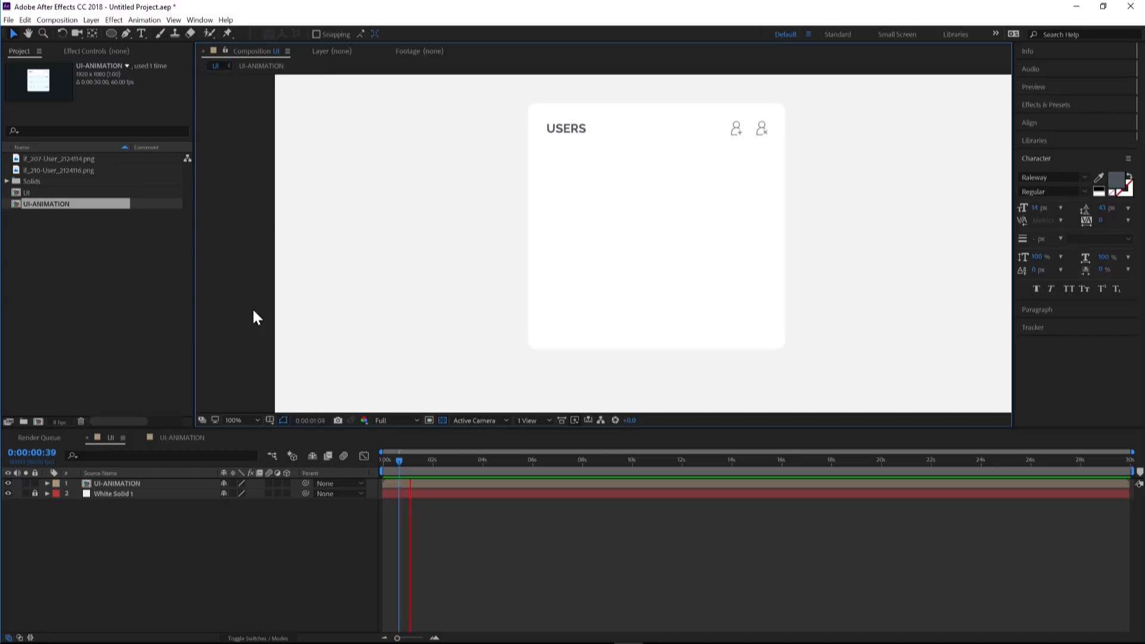
{"action": "key", "text": "space"}
{"action": "left_click", "coordinate": [182, 438]}
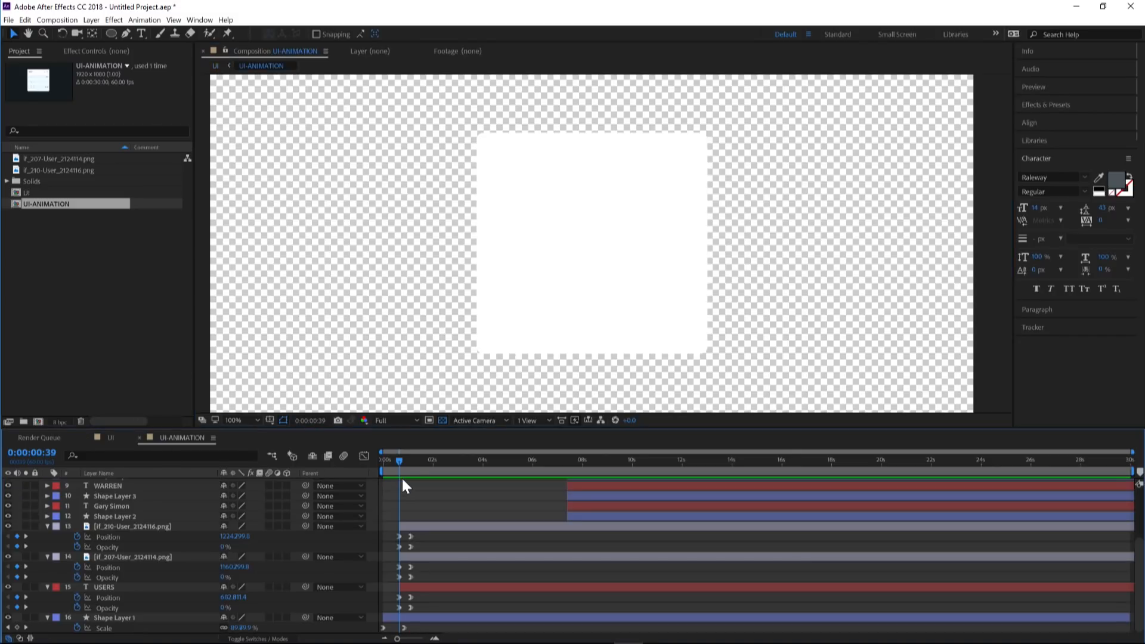
{"action": "left_click_drag", "start_coordinate": [401, 460], "coordinate": [424, 462]}
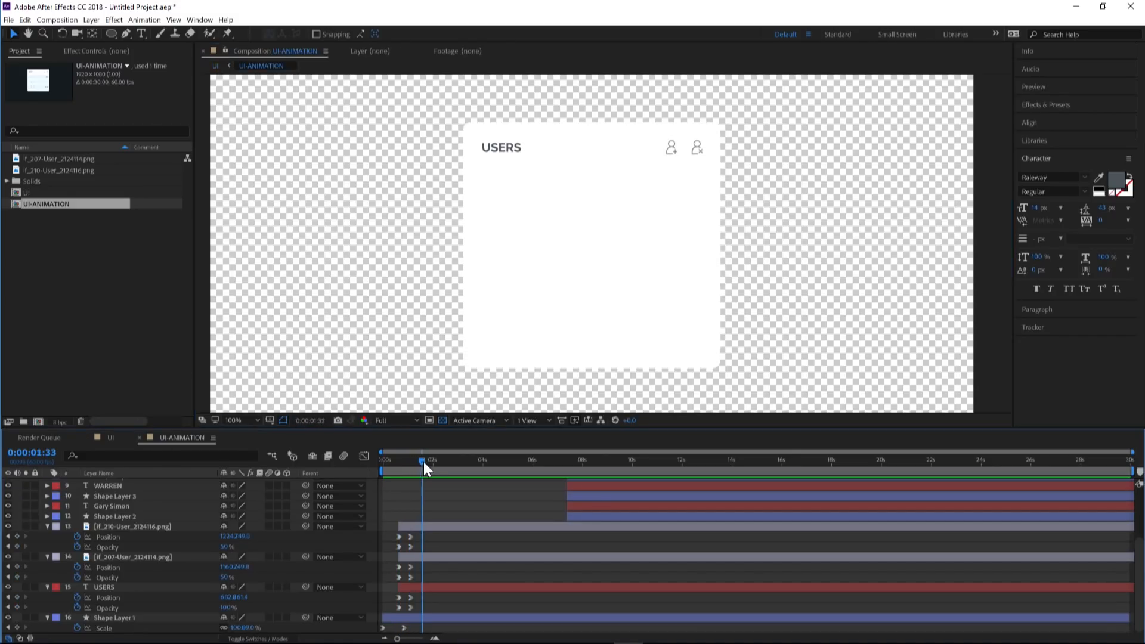
- Try to pre-compose the four layers of the first user row (Shape Layers 2 and 3 and both texts) as user1
{"action": "scroll", "coordinate": [488, 484], "scroll_direction": "up", "scroll_amount": 5}
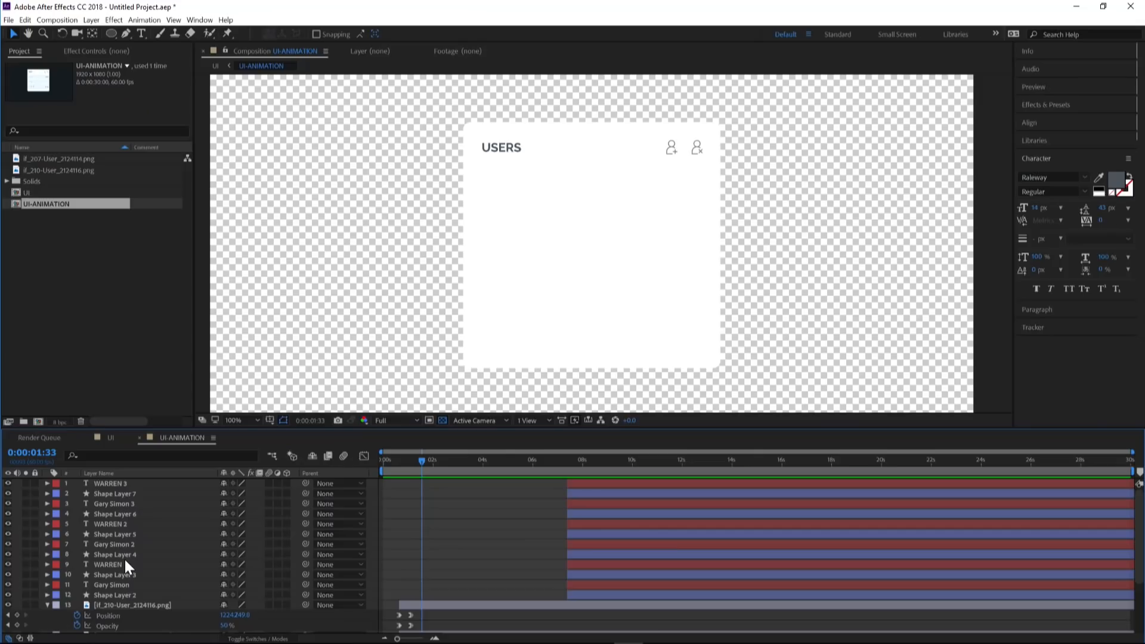
{"action": "left_click", "coordinate": [130, 595]}
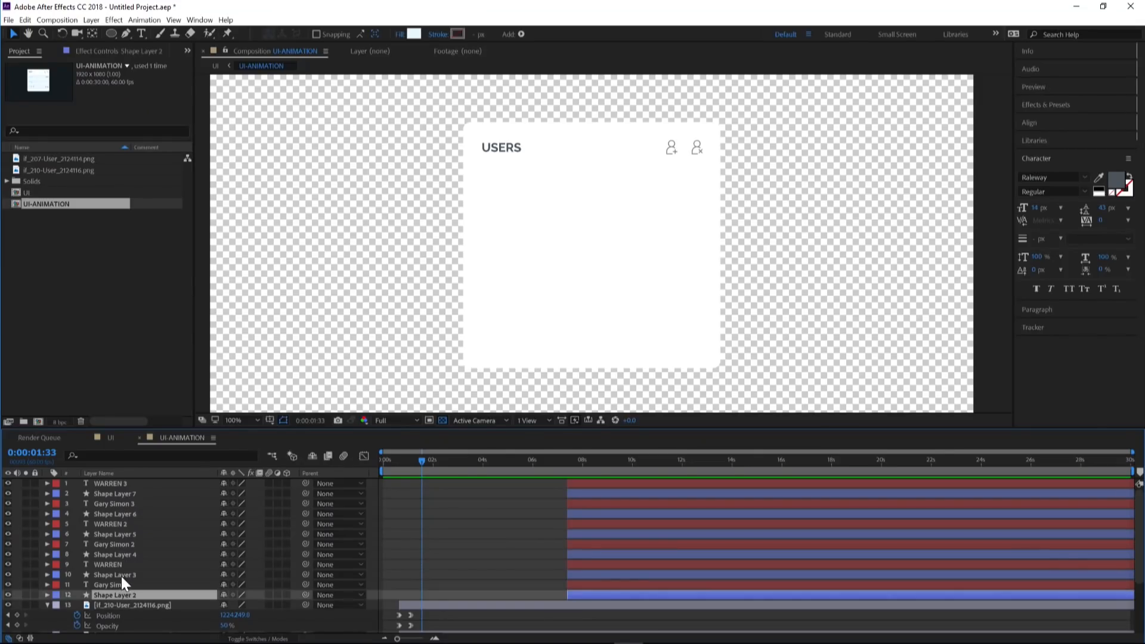
{"action": "left_click", "coordinate": [114, 561], "text": "shift"}
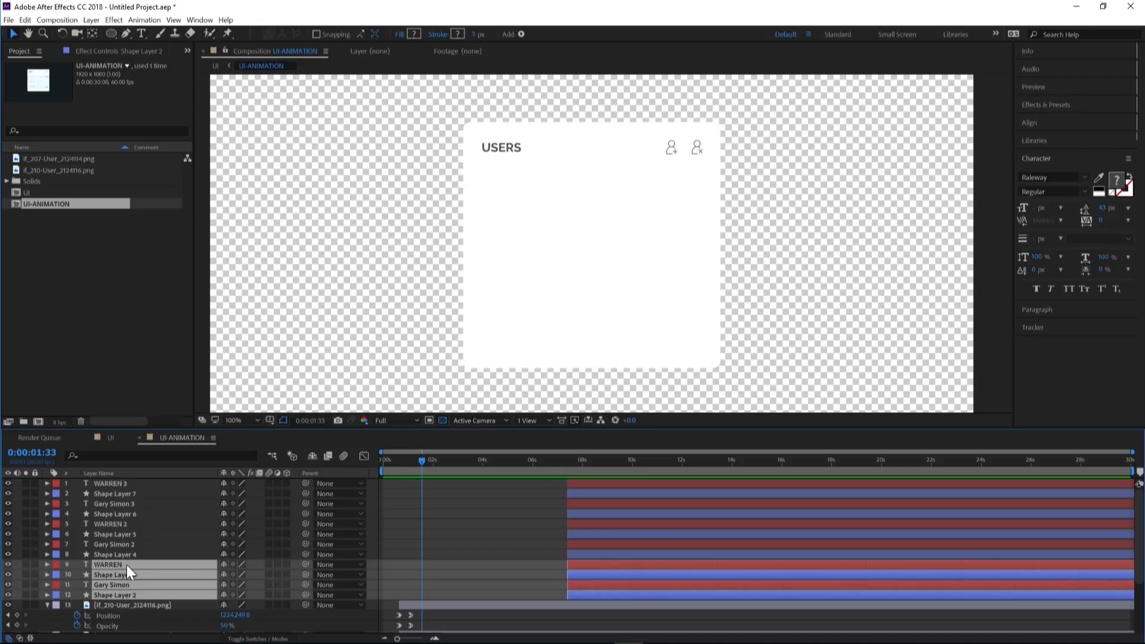
{"action": "left_click", "coordinate": [580, 460]}
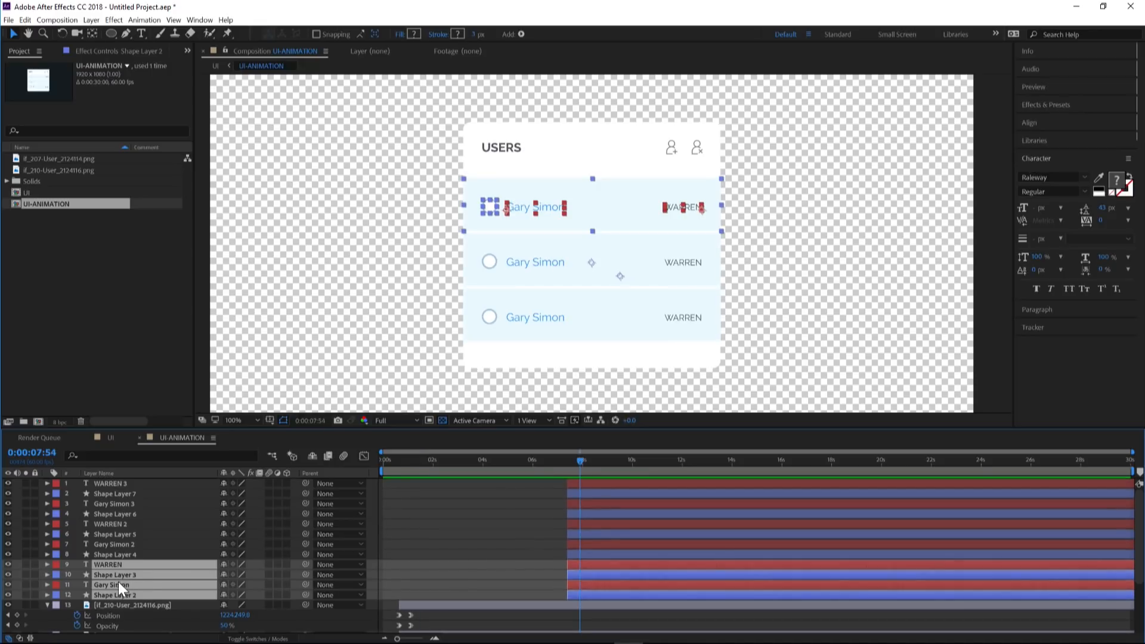
{"action": "left_click", "coordinate": [92, 19]}
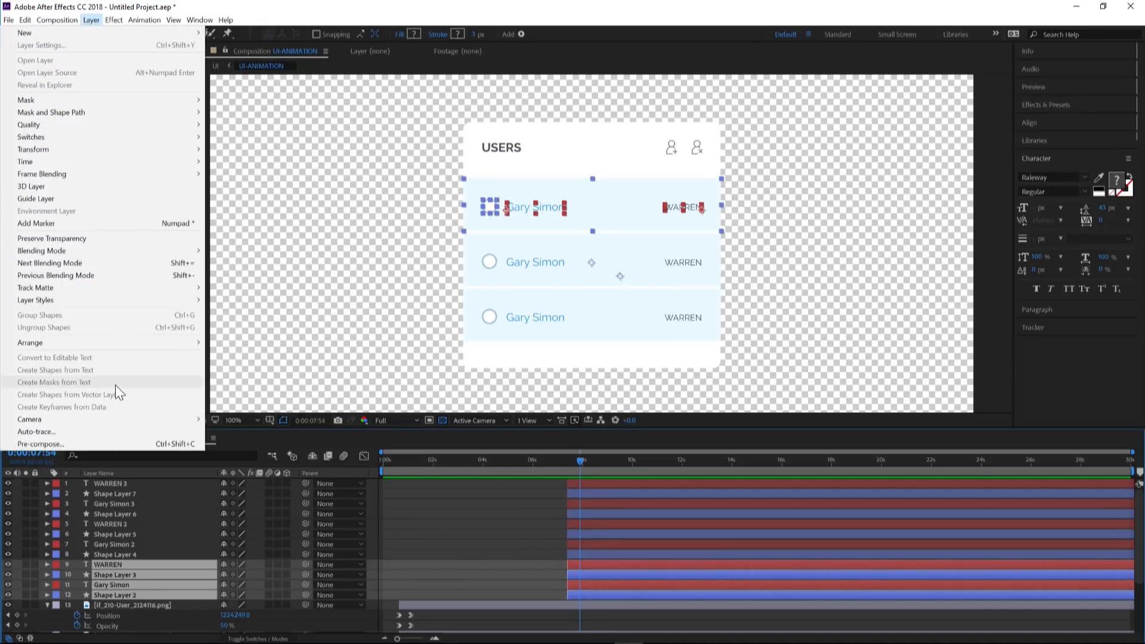
{"action": "left_click", "coordinate": [104, 445]}
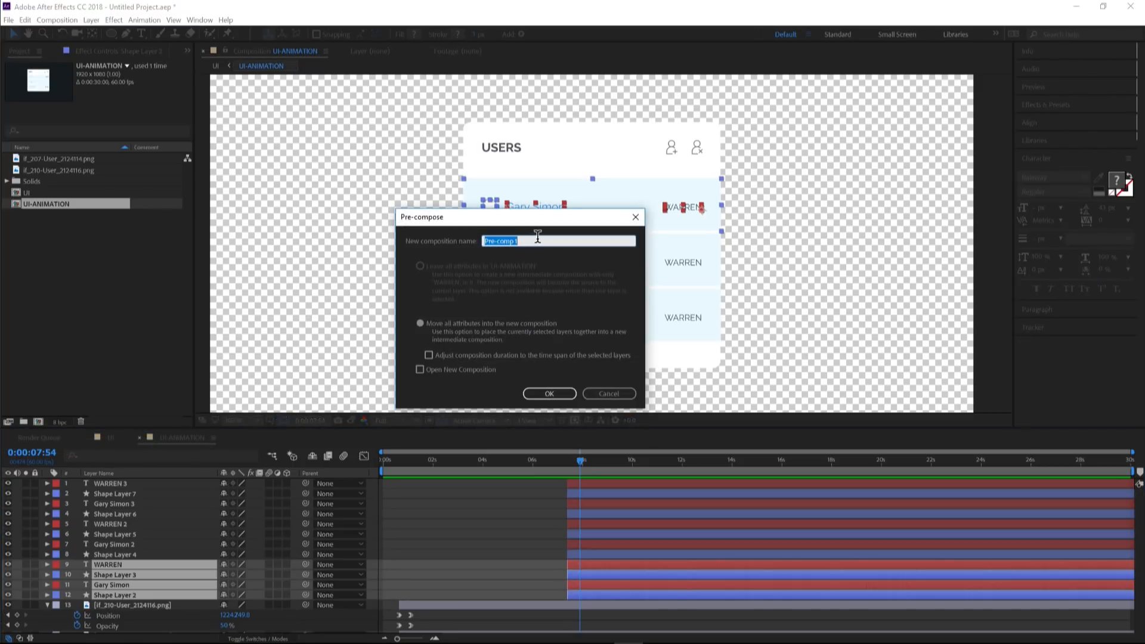
{"action": "type", "text": "user1"}
{"action": "key", "text": "Return"}
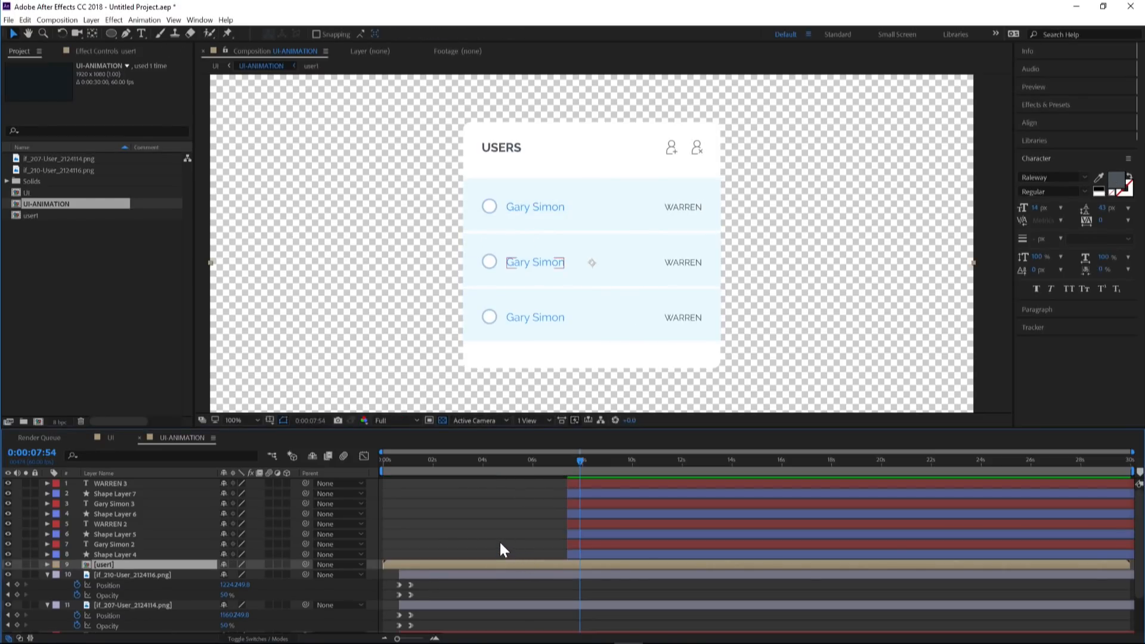
{"action": "key", "text": "ctrl+z"}
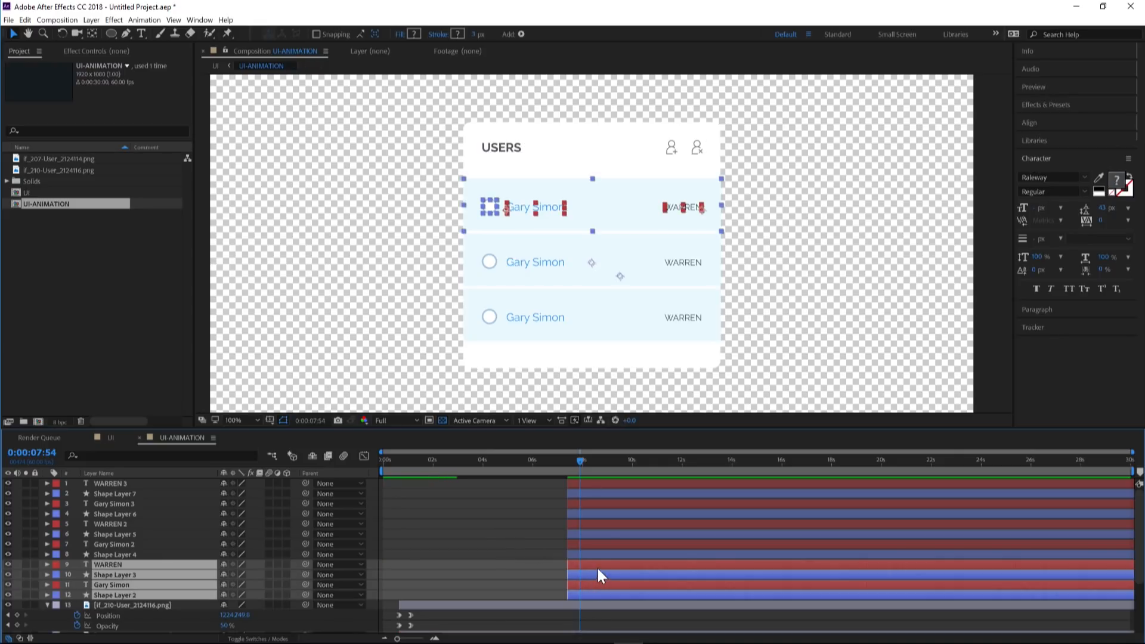
- Select all twelve user row layers and shift them in time to start at the beginning of the composition
{"action": "left_click", "coordinate": [597, 484], "text": "shift"}
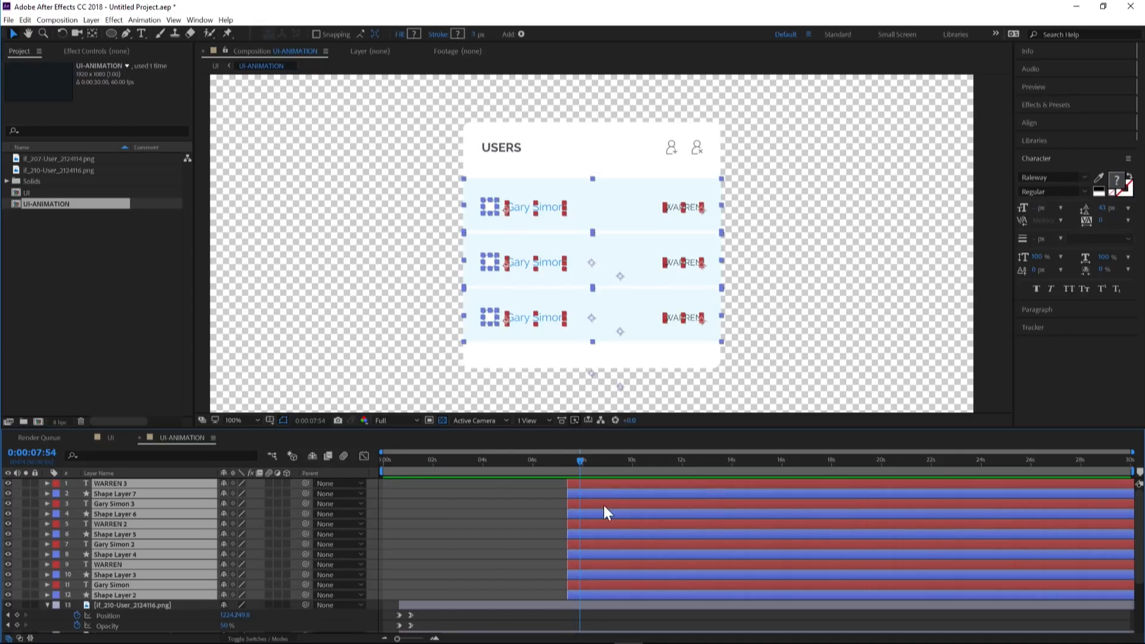
{"action": "left_click_drag", "start_coordinate": [596, 594], "coordinate": [413, 588]}
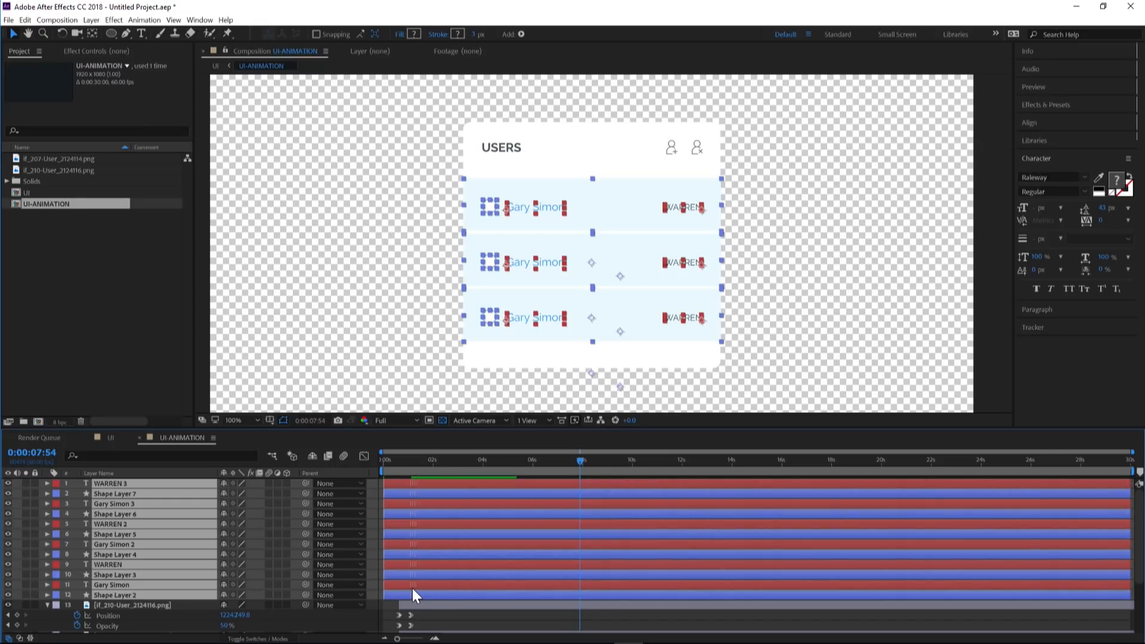
{"action": "left_click", "coordinate": [387, 460]}
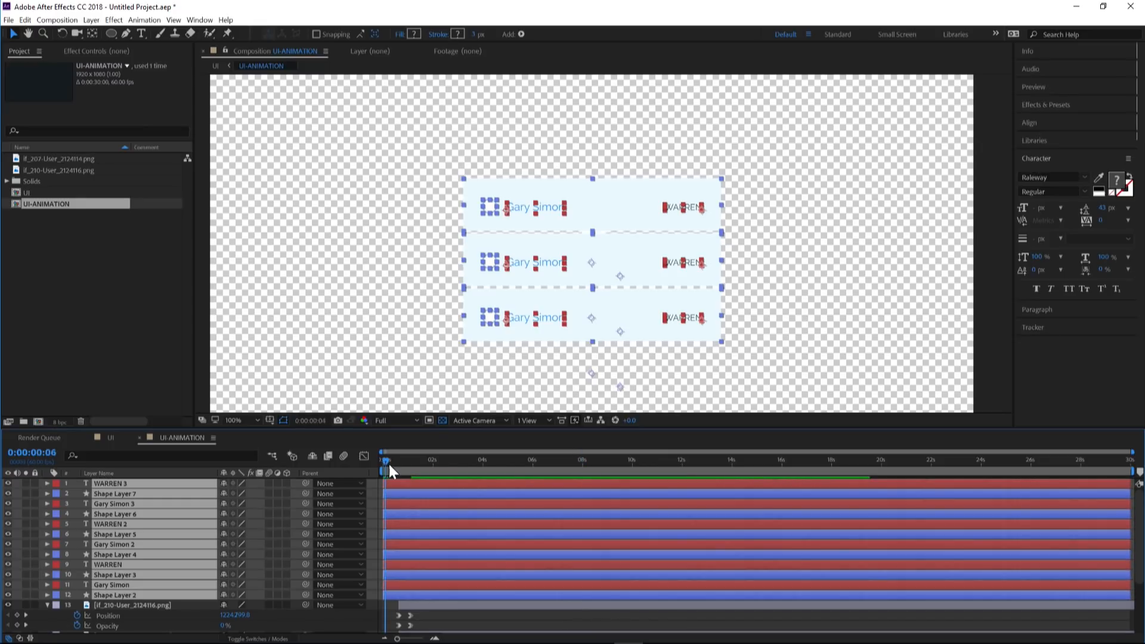
- Pre-compose the first user row's four layers, including Shape Layers 2 and 3, as user1
{"action": "left_click", "coordinate": [122, 635]}
{"action": "left_click", "coordinate": [121, 595]}
{"action": "left_click", "coordinate": [120, 564], "text": "shift"}
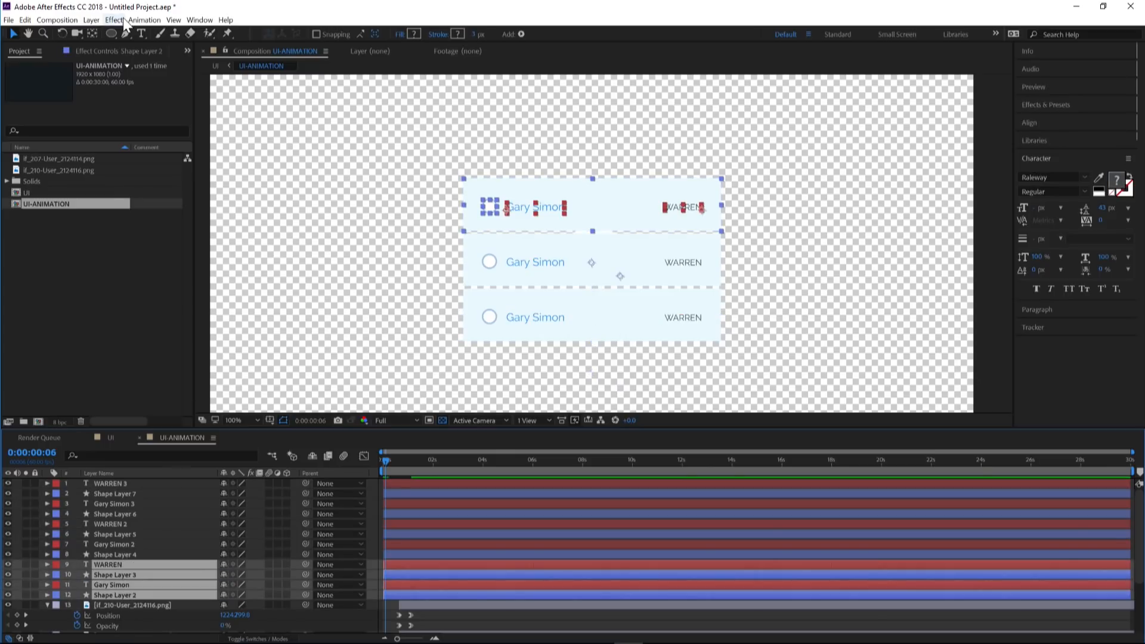
{"action": "key", "text": "ctrl+shift+c"}
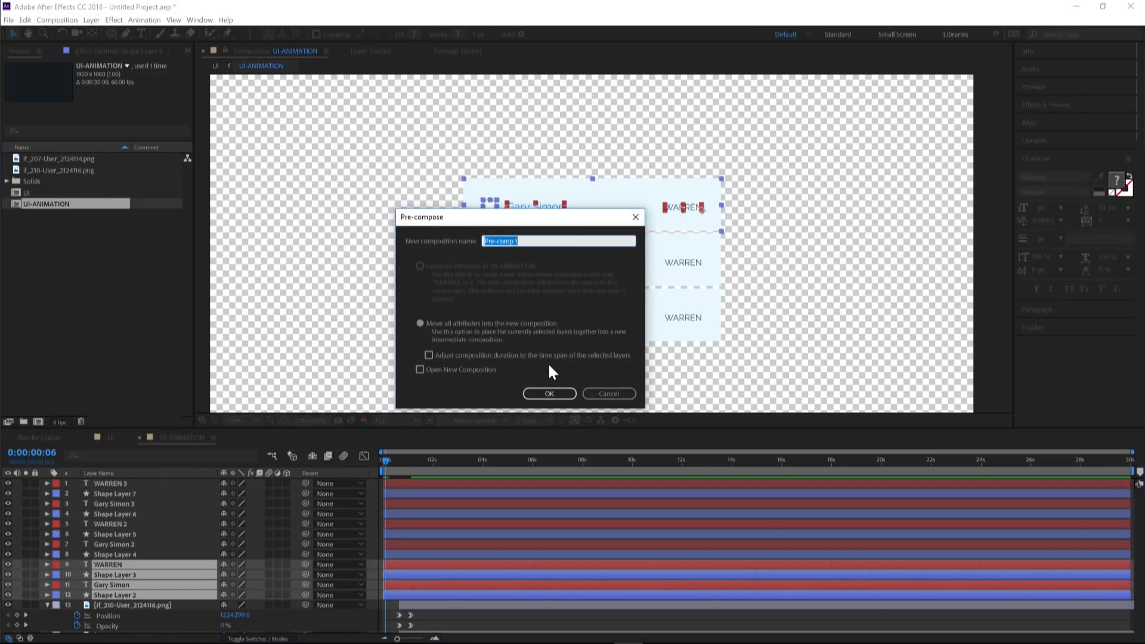
{"action": "type", "text": "user1"}
{"action": "key", "text": "Return"}
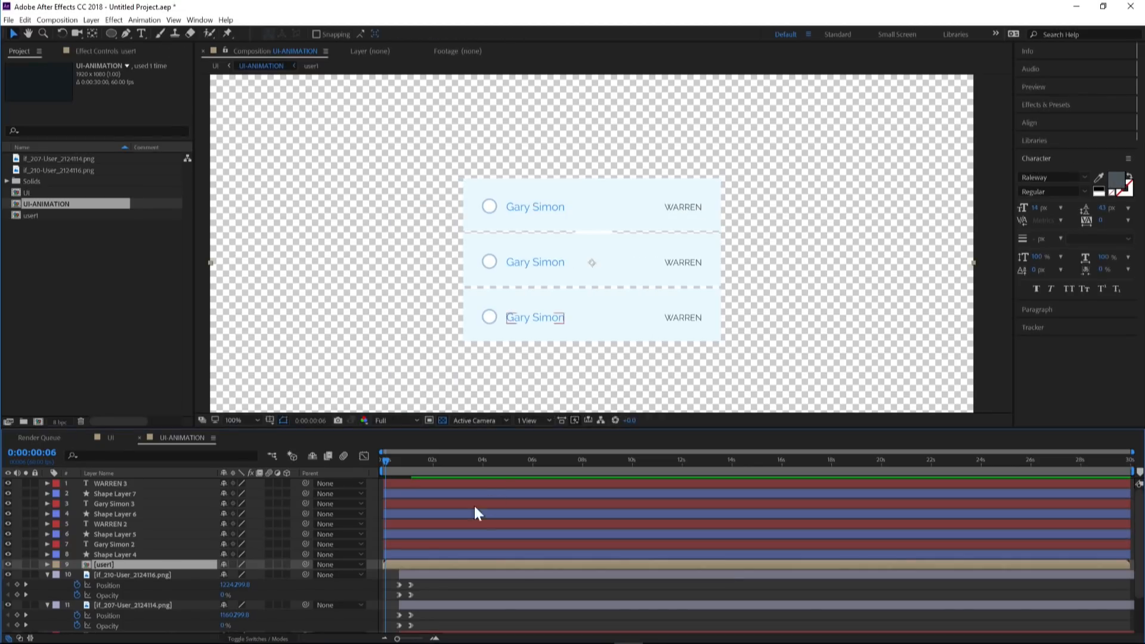
- Pre-compose the second user row's four layers, including Shape Layers 4 and 5, as user2
{"action": "left_click", "coordinate": [433, 555]}
{"action": "left_click", "coordinate": [432, 522], "text": "shift"}
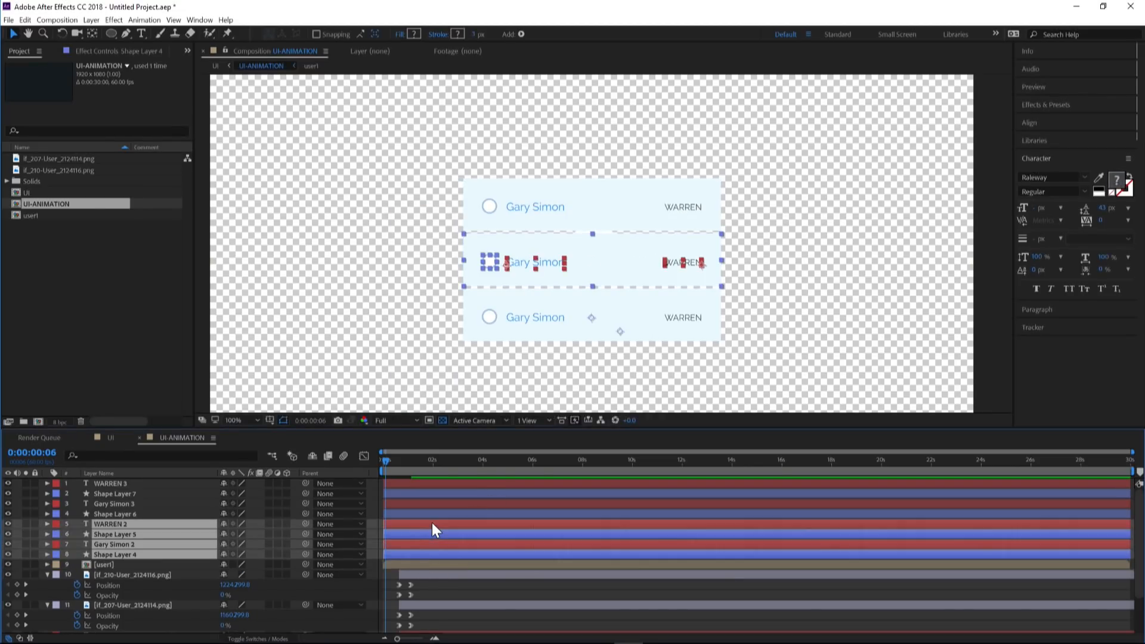
{"action": "key", "text": "ctrl+shift+c"}
{"action": "type", "text": "user2"}
{"action": "key", "text": "Return"}
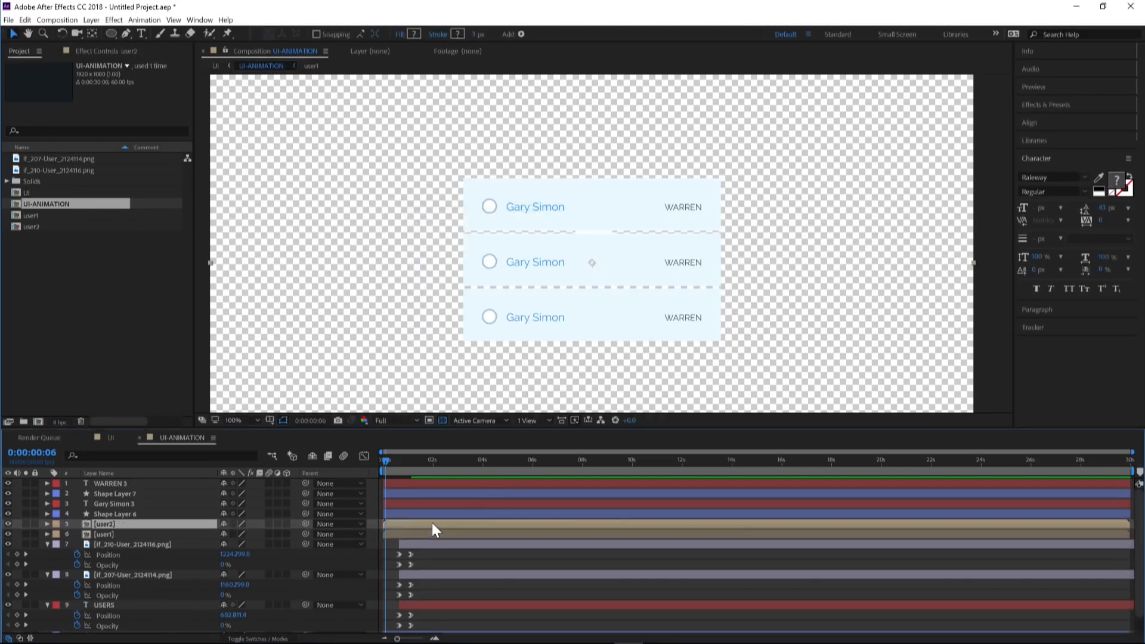
- Pre-compose the third user row's four layers, including Shape Layers 6 and 7, as user3
{"action": "left_click", "coordinate": [432, 514]}
{"action": "left_click", "coordinate": [430, 482], "text": "shift"}
{"action": "key", "text": "ctrl+shift+c"}
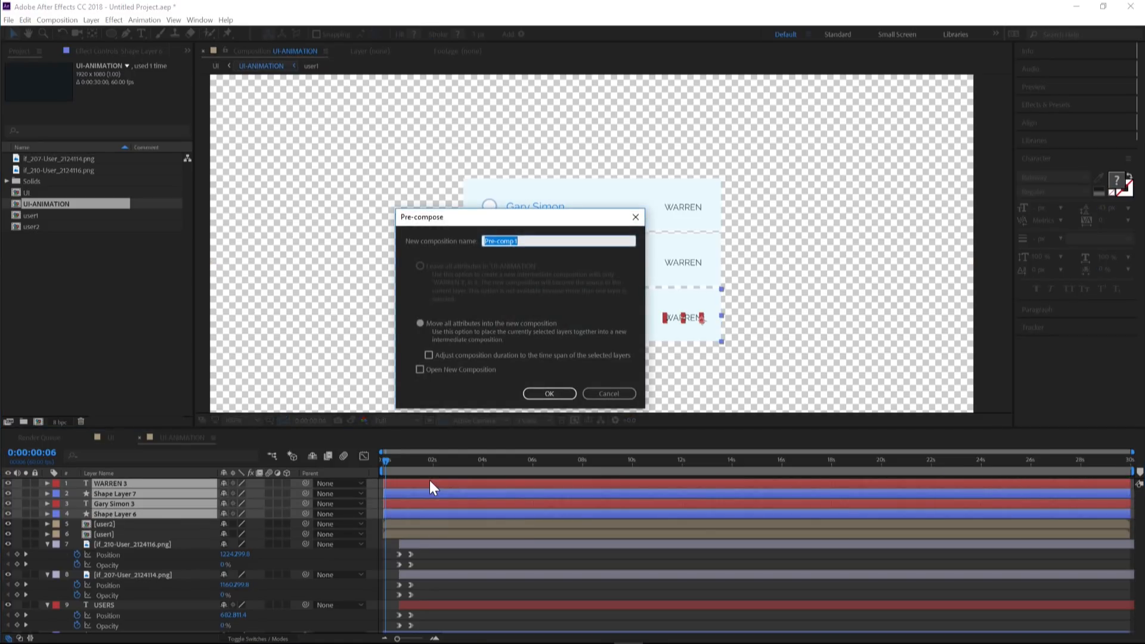
{"action": "type", "text": "user3"}
{"action": "key", "text": "Return"}
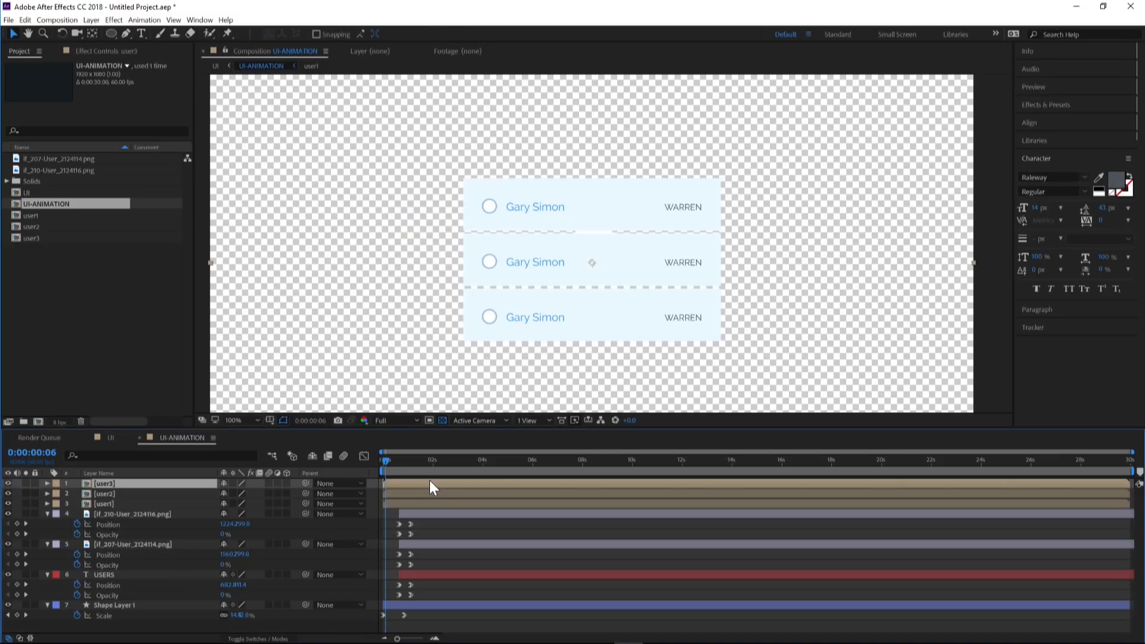
- Shift the three user row layers in time so user1 starts at about 0:00:01:03 and user2 and user3 at about 0:00:03:44
{"action": "left_click", "coordinate": [440, 504]}
{"action": "left_click", "coordinate": [432, 484], "text": "shift"}
{"action": "mouse_move", "coordinate": [432, 484]}
{"action": "left_mouse_down"}
{"action": "mouse_move", "coordinate": [524, 485]}
{"action": "mouse_move", "coordinate": [434, 505]}
{"action": "left_mouse_up"}
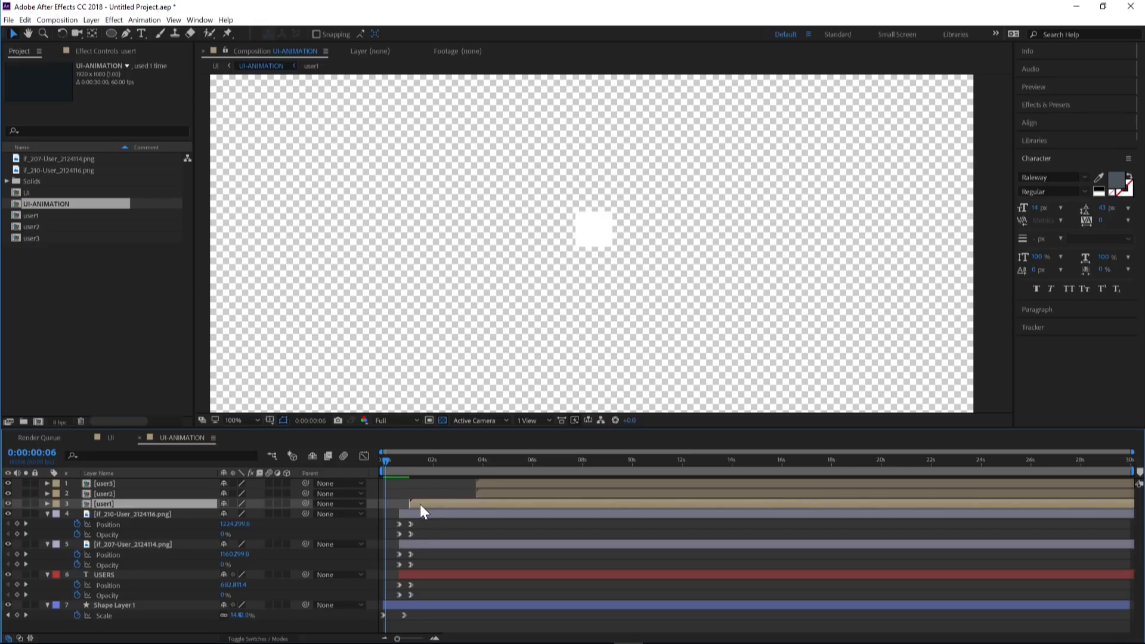
- Shift the user1 layer to start at 0:00:01:00 and check when its row appears
{"action": "left_click", "coordinate": [409, 460]}
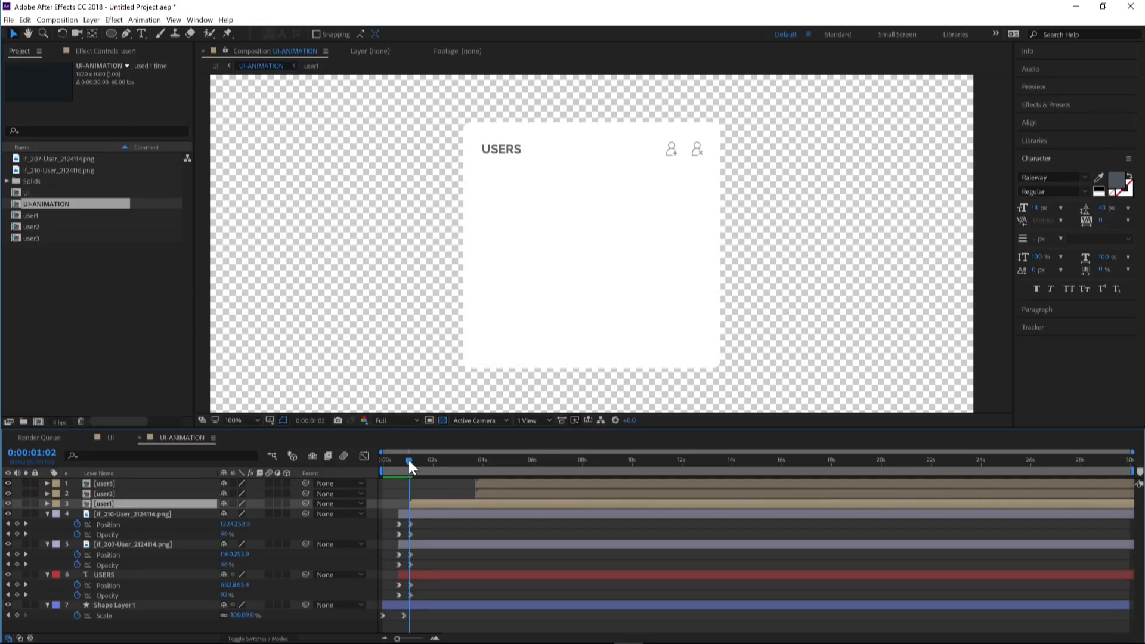
{"action": "left_click_drag", "start_coordinate": [410, 460], "coordinate": [407, 460]}
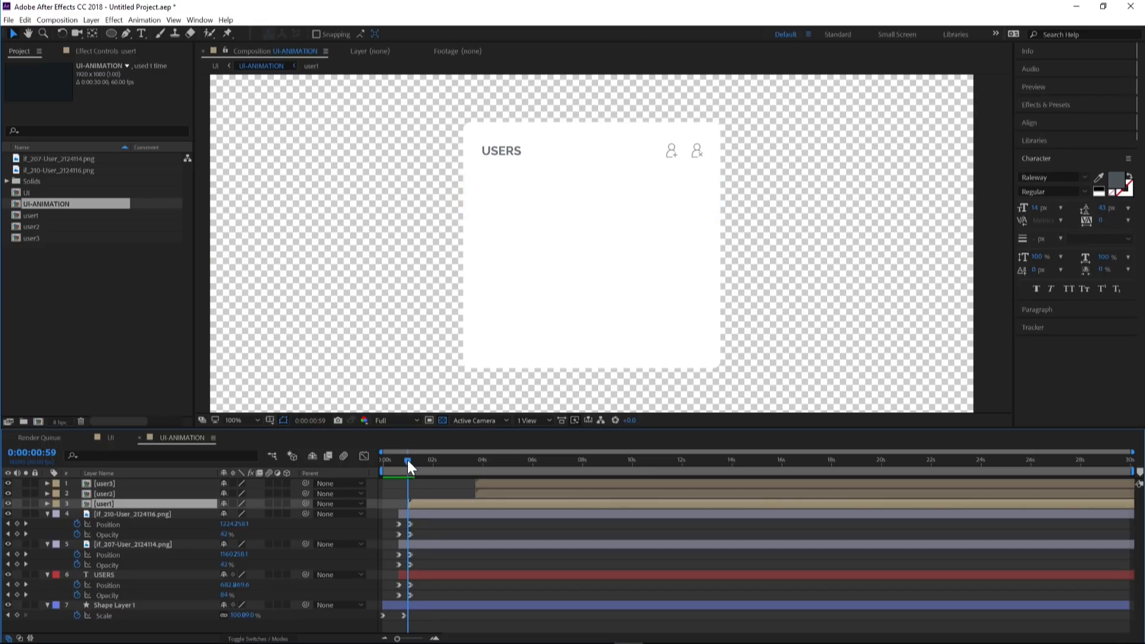
{"action": "scroll", "coordinate": [417, 514], "scroll_direction": "up", "scroll_amount": 3}
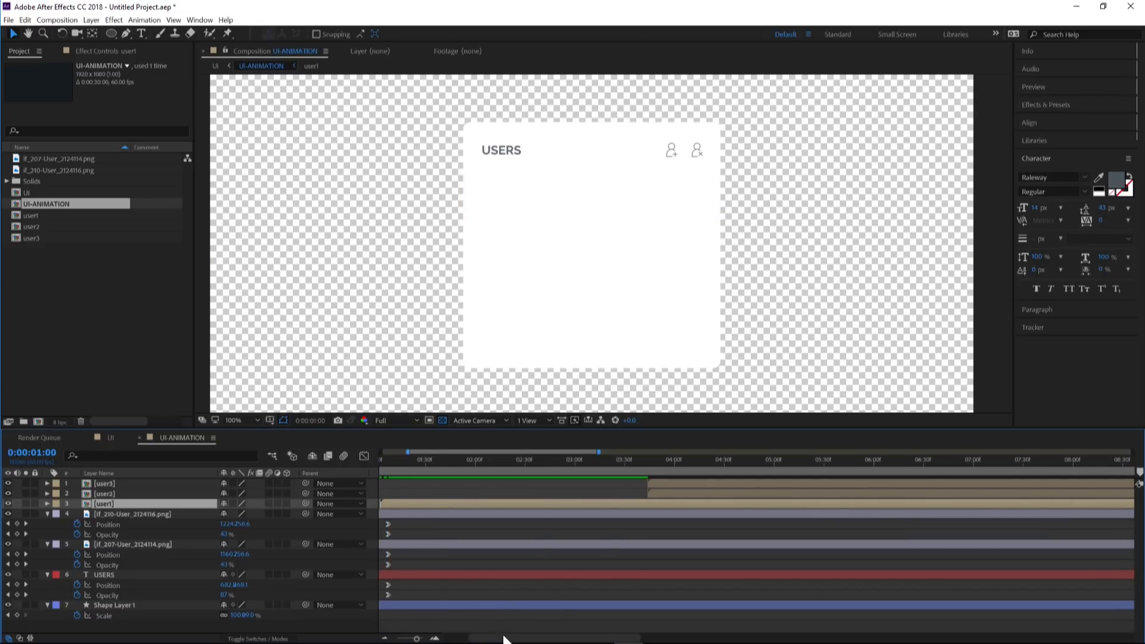
{"action": "left_click_drag", "start_coordinate": [504, 638], "coordinate": [479, 639]}
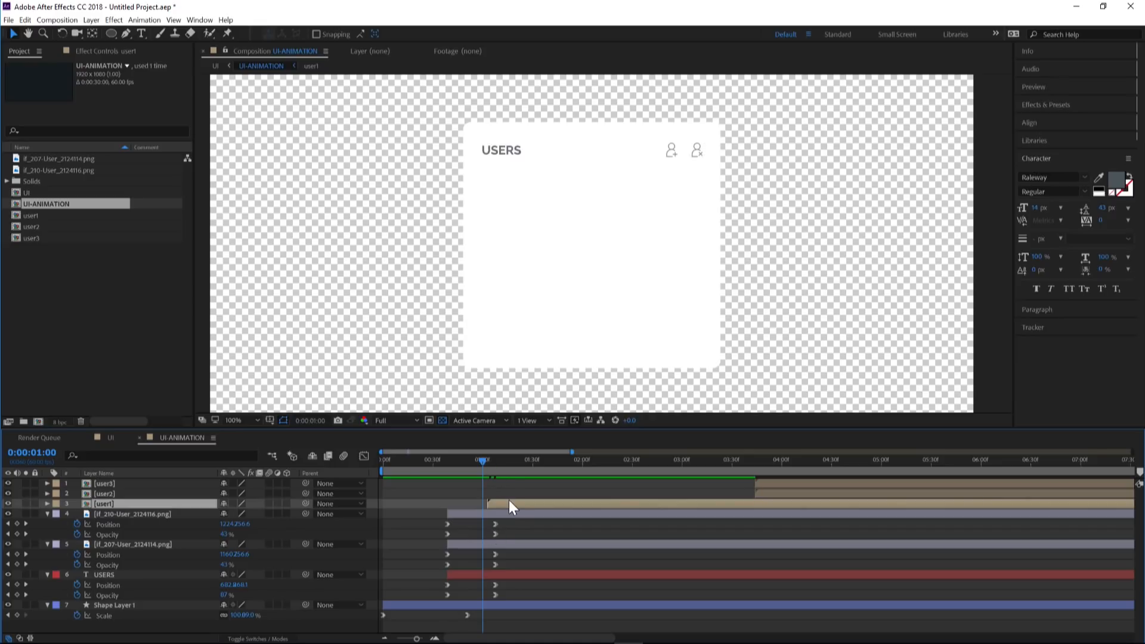
{"action": "left_click_drag", "start_coordinate": [509, 500], "coordinate": [503, 503]}
{"action": "left_click_drag", "start_coordinate": [482, 460], "coordinate": [501, 462]}
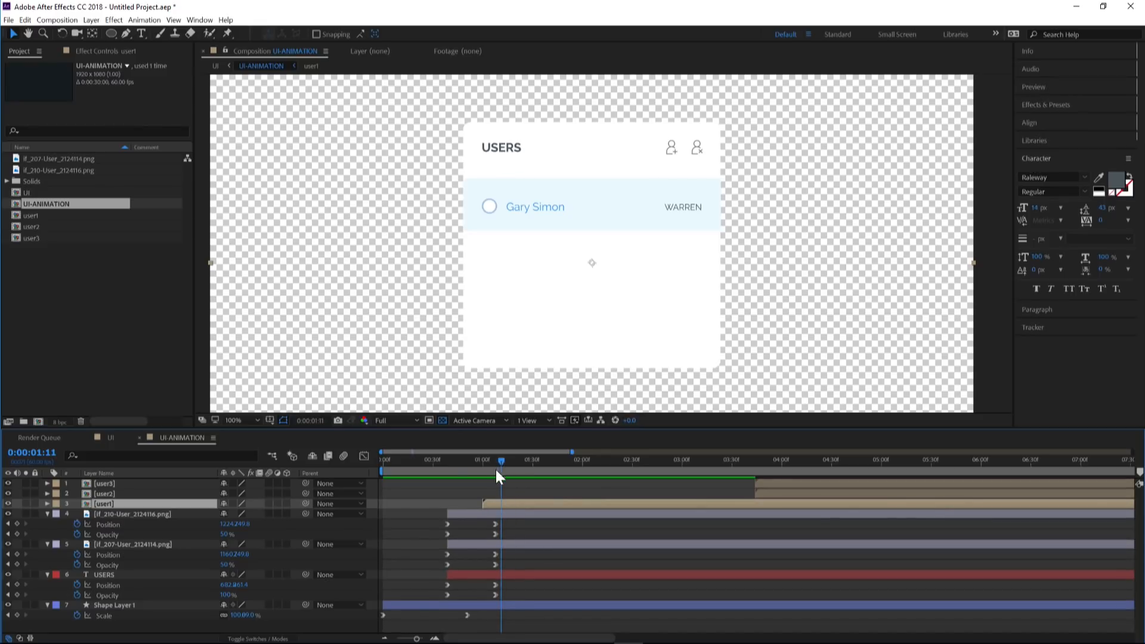
{"action": "left_click_drag", "start_coordinate": [500, 458], "coordinate": [482, 459]}
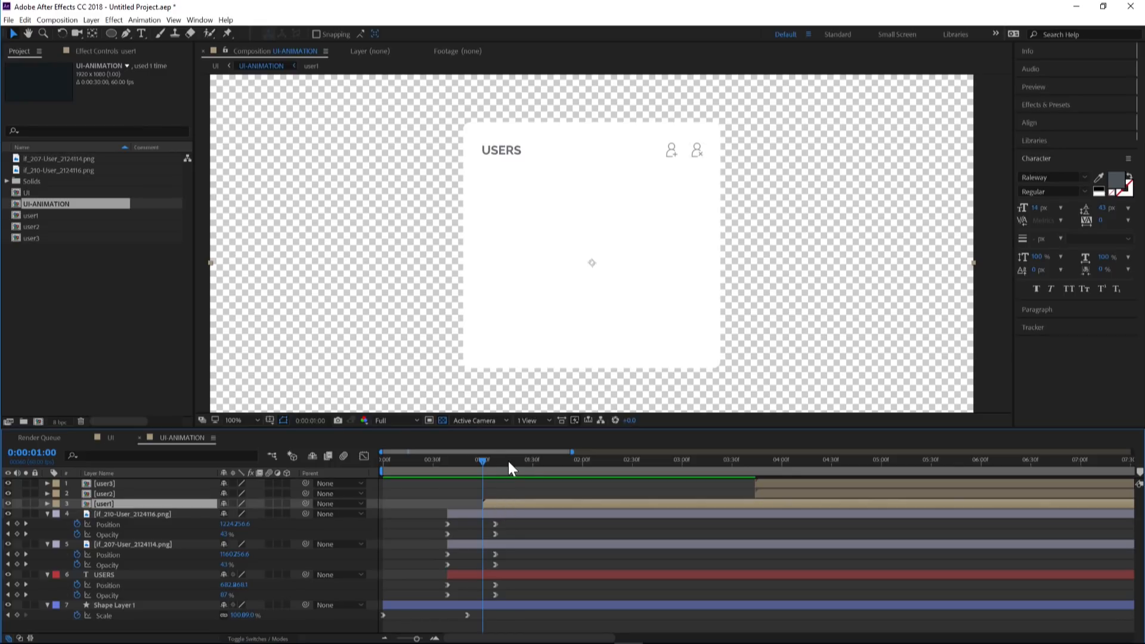
- Add Position and Opacity keyframes to the user1 layer at 0:00:01:47
{"action": "left_click_drag", "start_coordinate": [509, 461], "coordinate": [559, 462]}
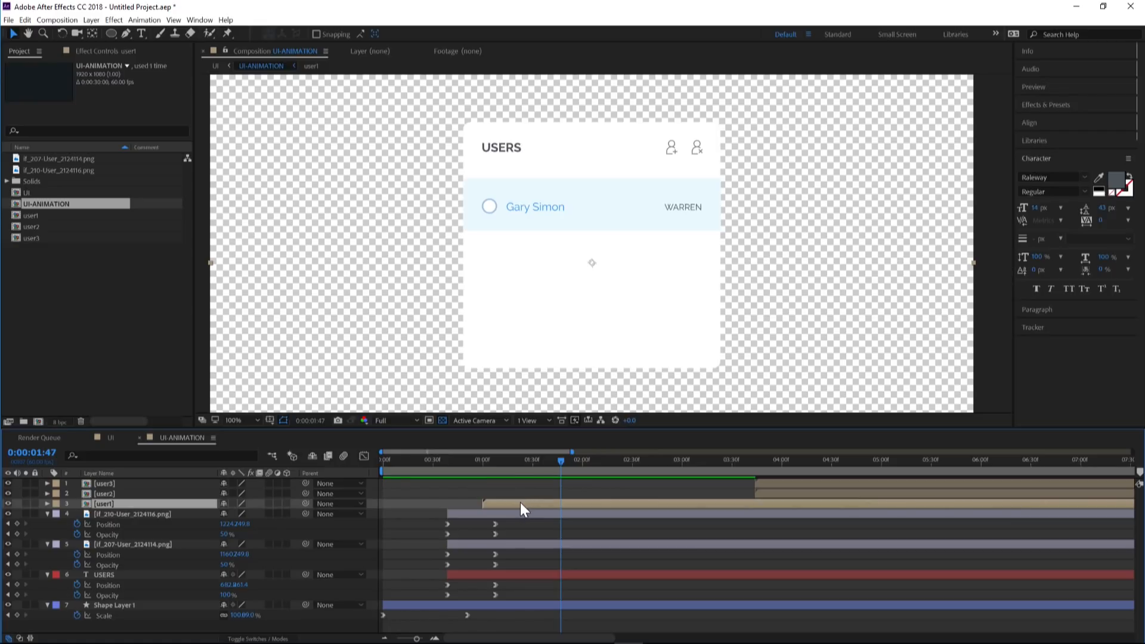
{"action": "key", "text": "p"}
{"action": "key", "text": "shift+t"}
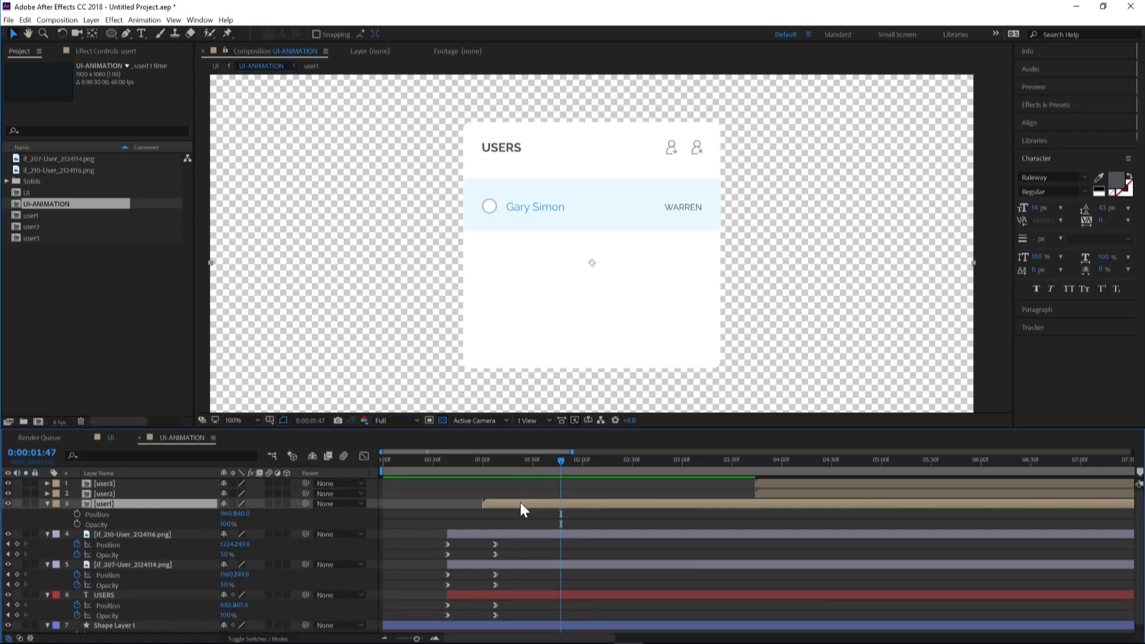
{"action": "left_click", "coordinate": [77, 514]}
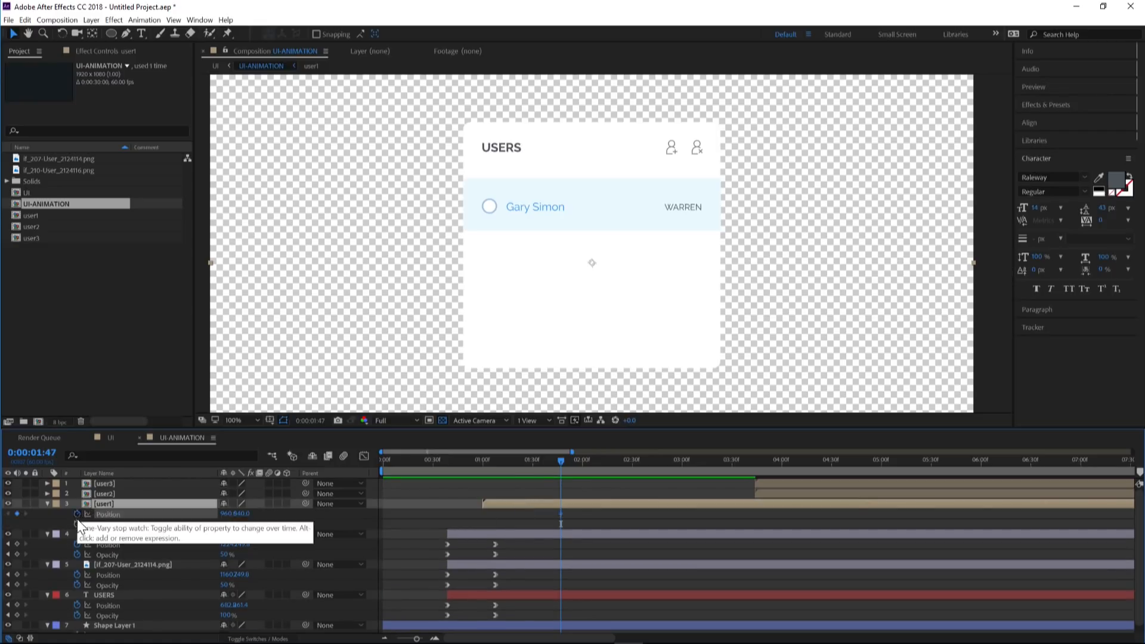
{"action": "left_click", "coordinate": [77, 524]}
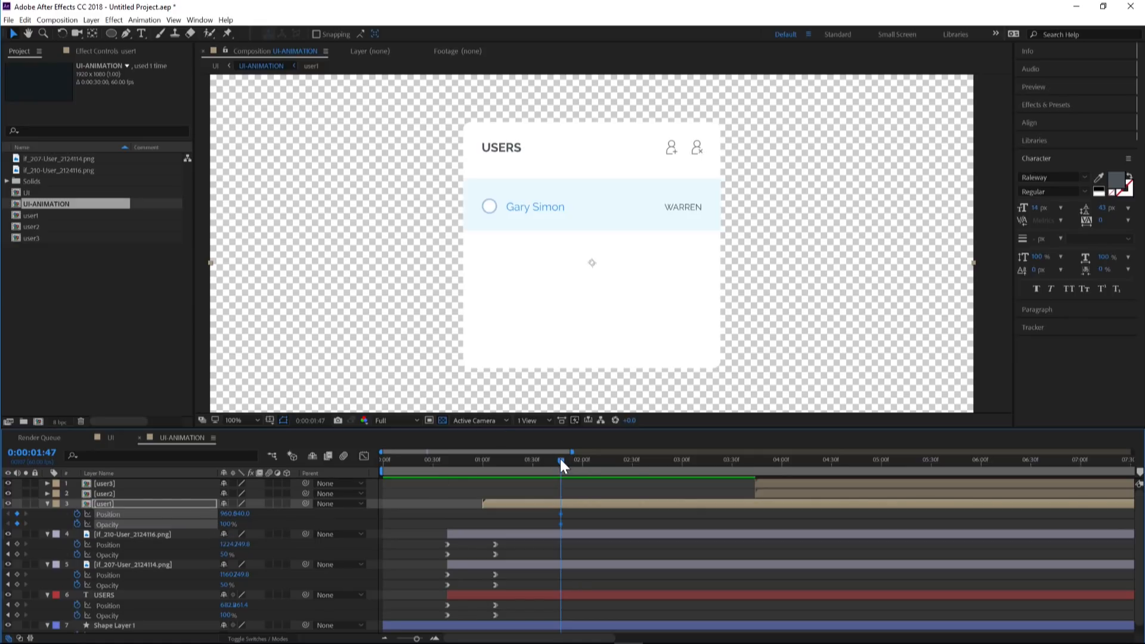
- At 0:00:01:02, move the user1 row down to Position 960, 669 and set its Opacity to 0%
{"action": "left_click_drag", "start_coordinate": [562, 460], "coordinate": [513, 460]}
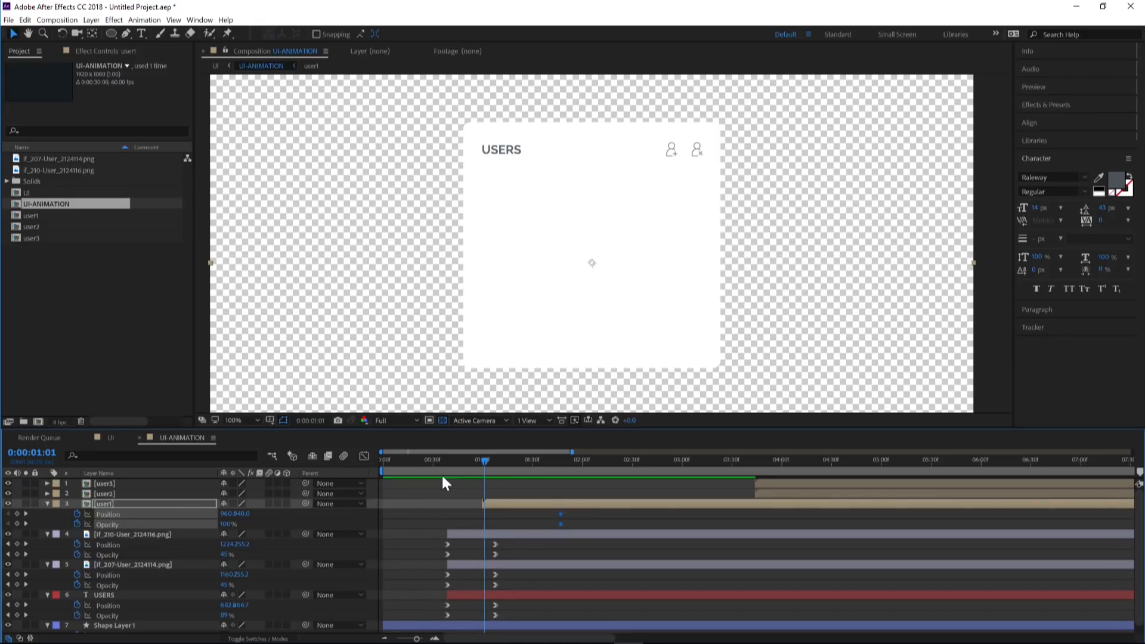
{"action": "left_click_drag", "start_coordinate": [486, 459], "coordinate": [484, 461]}
{"action": "left_click", "coordinate": [486, 461]}
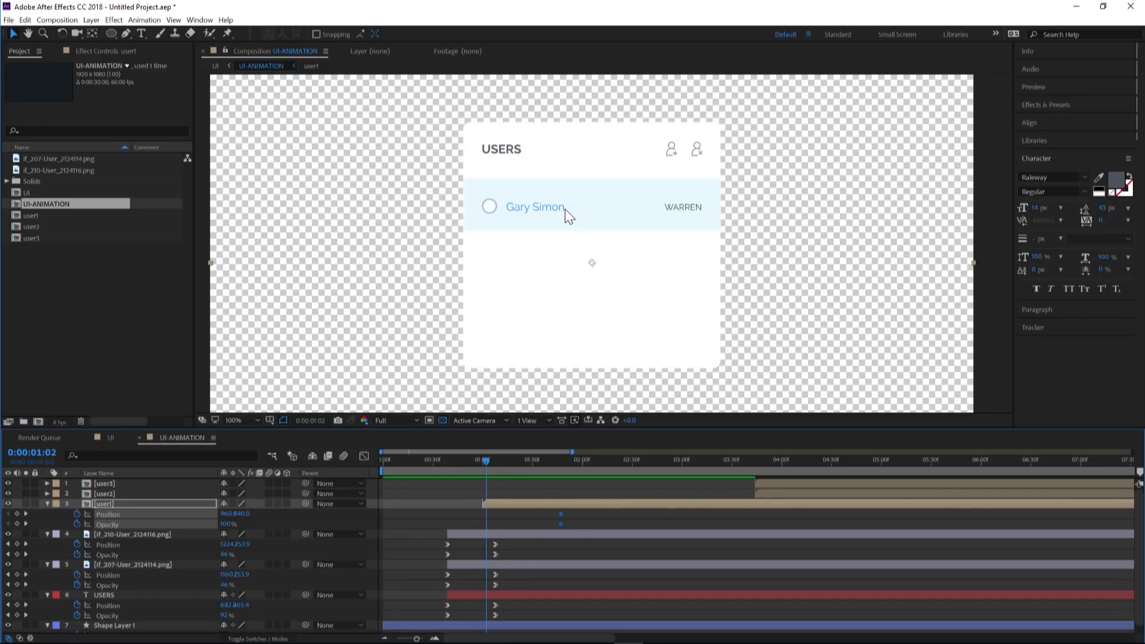
{"action": "left_click_drag", "start_coordinate": [565, 209], "coordinate": [569, 255]}
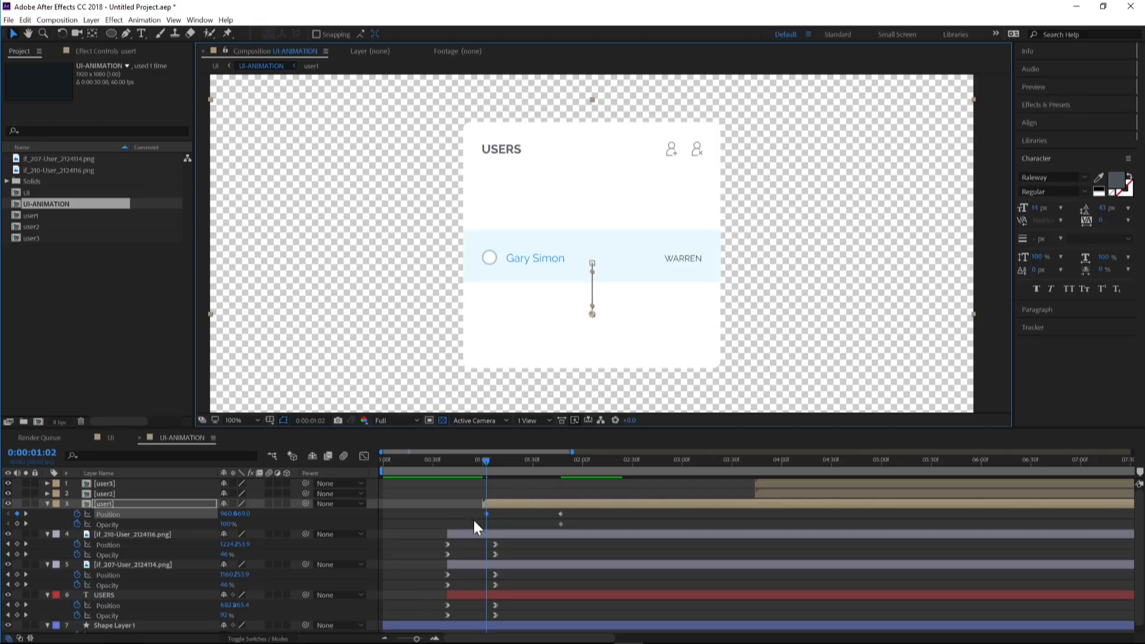
{"action": "left_click", "coordinate": [227, 524]}
{"action": "type", "text": "0"}
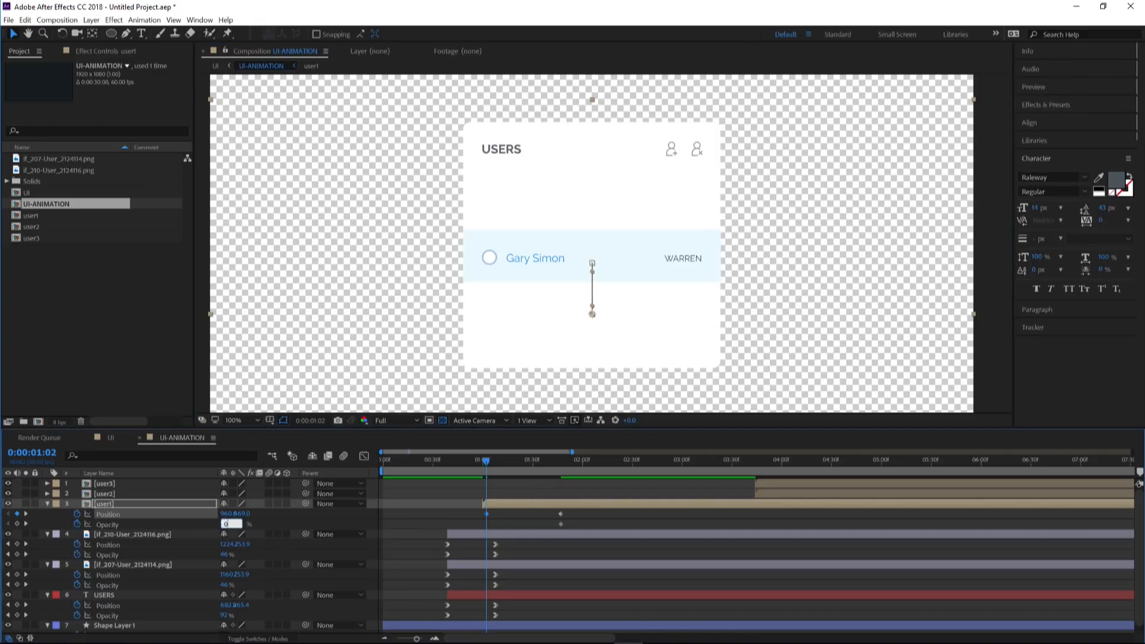
{"action": "key", "text": "Return"}
- Apply Easy Ease In to all of the user1 layer's Position and Opacity keyframes
{"action": "left_click_drag", "start_coordinate": [589, 526], "coordinate": [485, 510]}
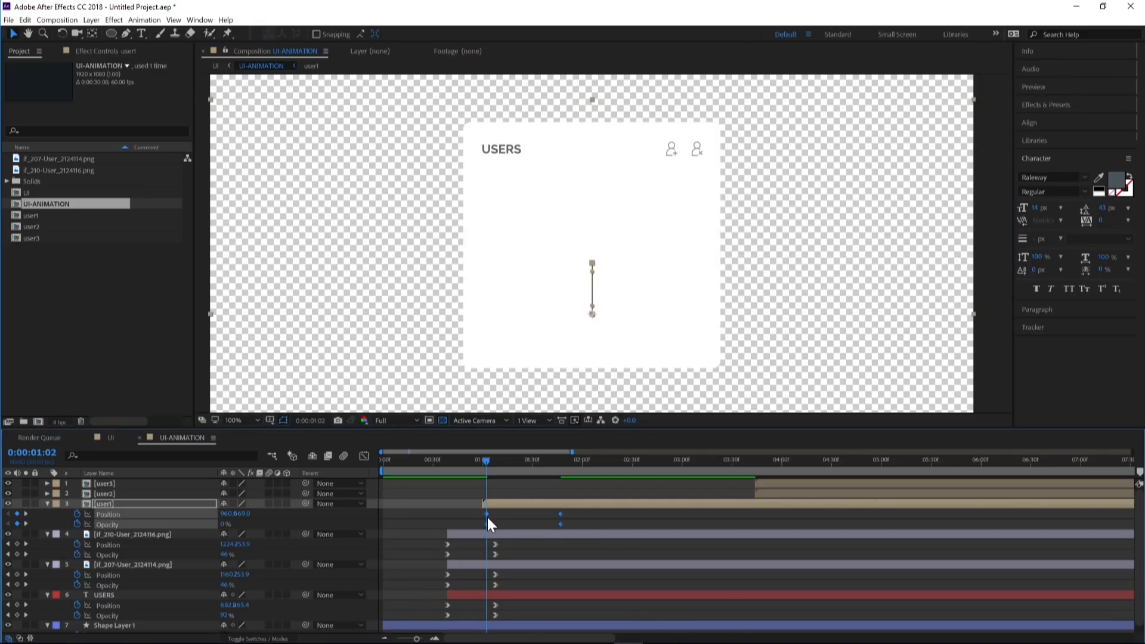
{"action": "right_click", "coordinate": [487, 514]}
{"action": "mouse_move", "coordinate": [525, 506]}
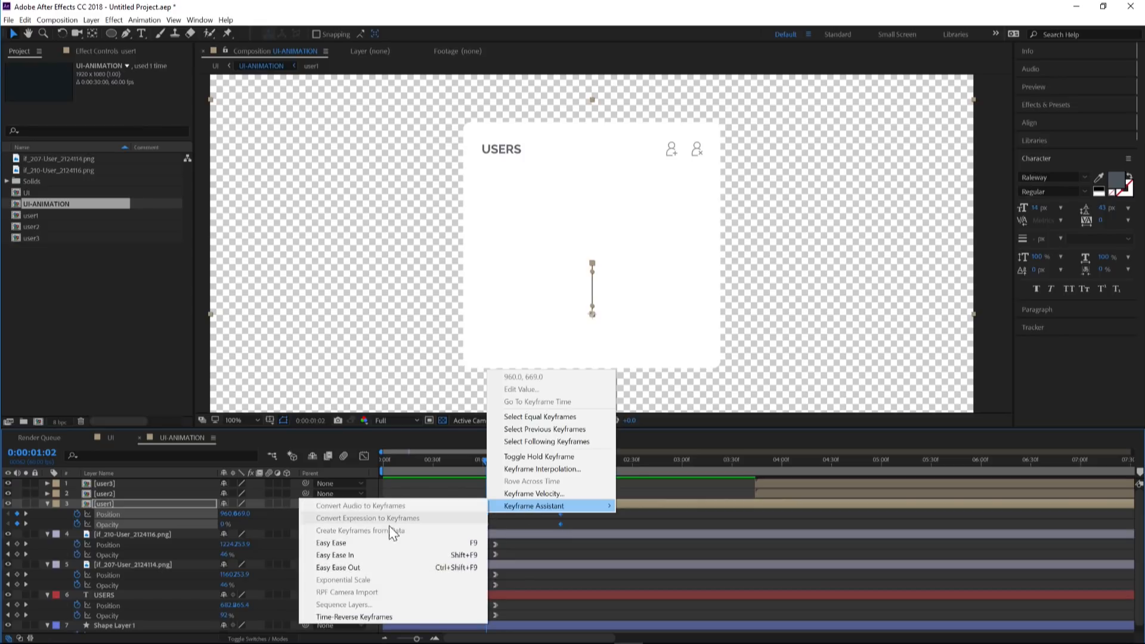
{"action": "left_click", "coordinate": [383, 556]}
{"action": "left_click", "coordinate": [596, 510]}
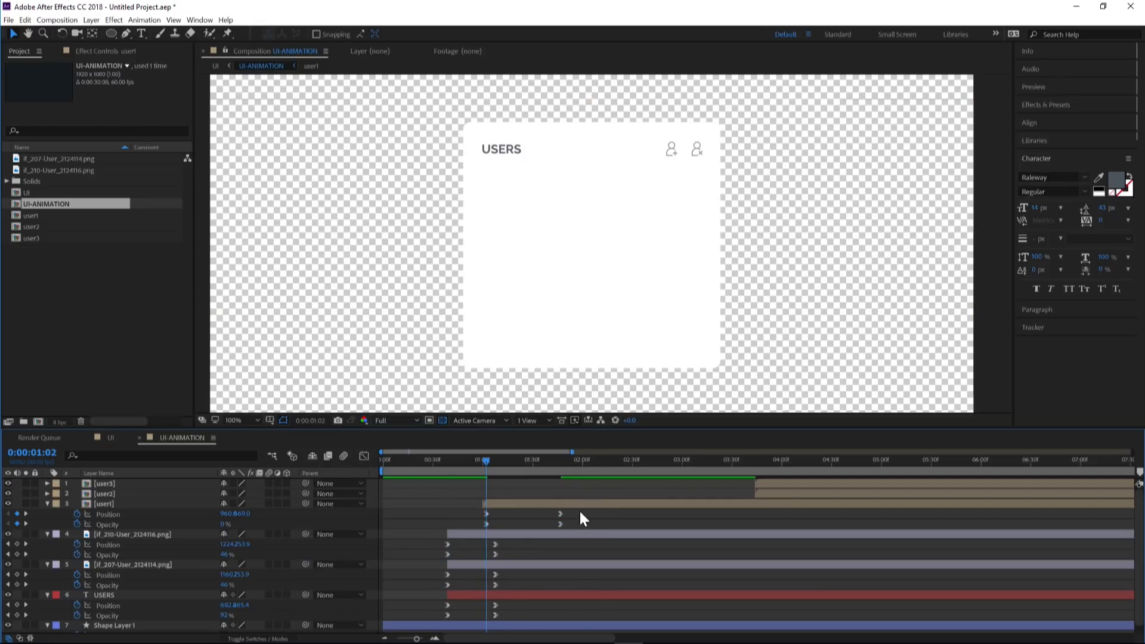
- Shift the user2 layer to start at about 0:00:01:35 and paste user1's Position and Opacity keyframes onto it at 0:00:01:36
{"action": "left_click_drag", "start_coordinate": [578, 510], "coordinate": [476, 525]}
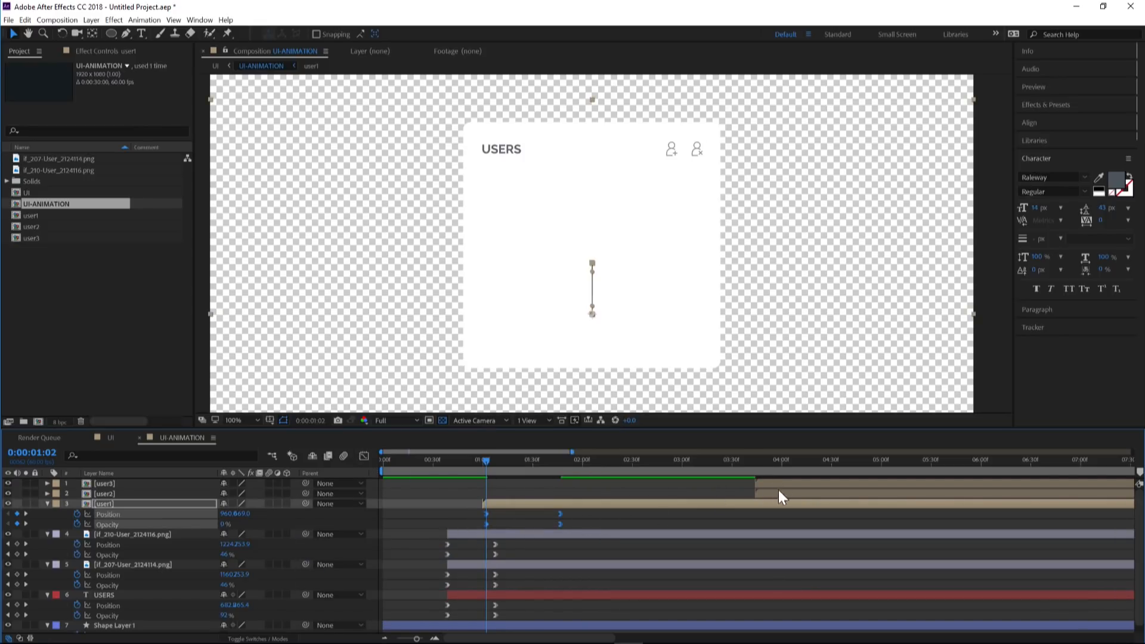
{"action": "left_click_drag", "start_coordinate": [774, 493], "coordinate": [557, 504]}
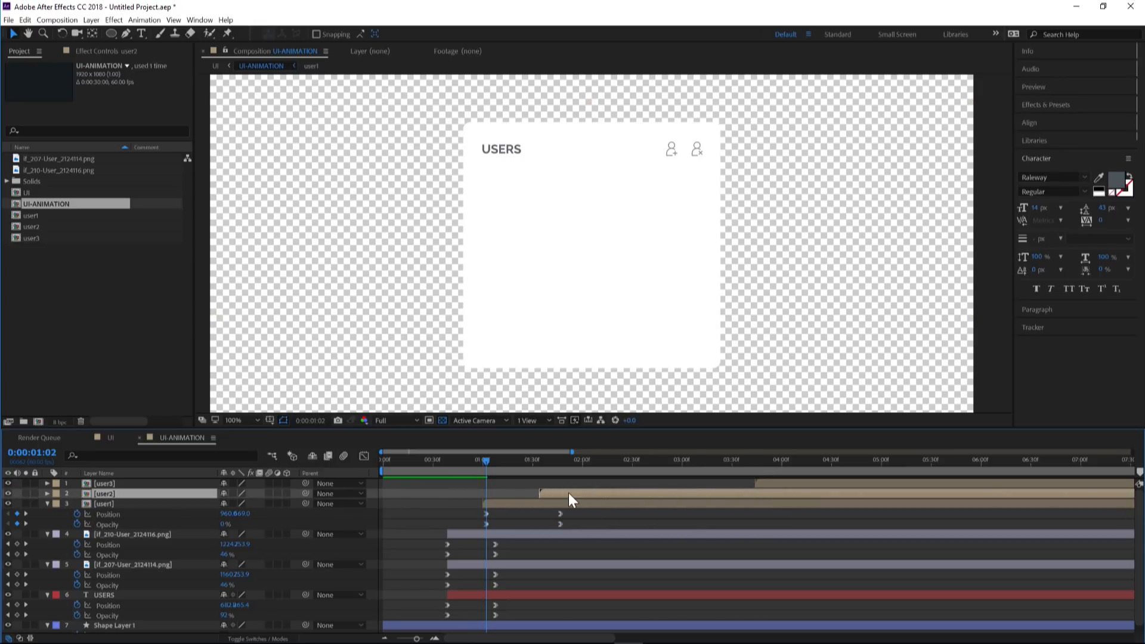
{"action": "left_click_drag", "start_coordinate": [533, 457], "coordinate": [543, 460]}
{"action": "key", "text": "ctrl+v"}
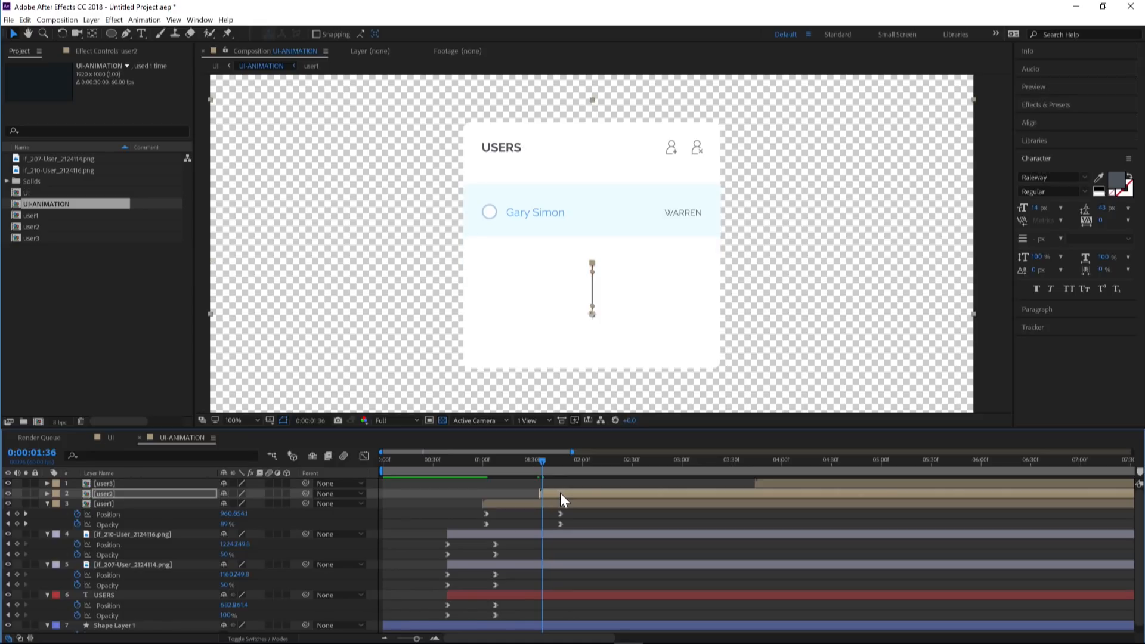
{"action": "key", "text": "u"}
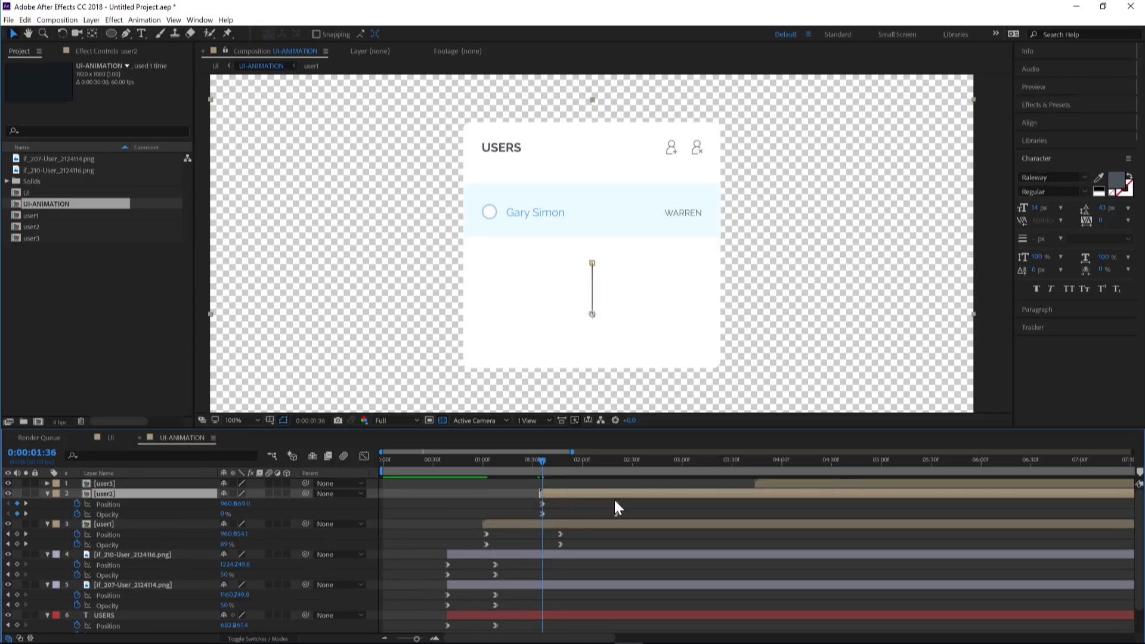
- Shift the user3 layer to start at about 0:00:02:13 and paste the same Position and Opacity keyframes onto it at 0:00:02:13
{"action": "left_click_drag", "start_coordinate": [770, 485], "coordinate": [614, 485]}
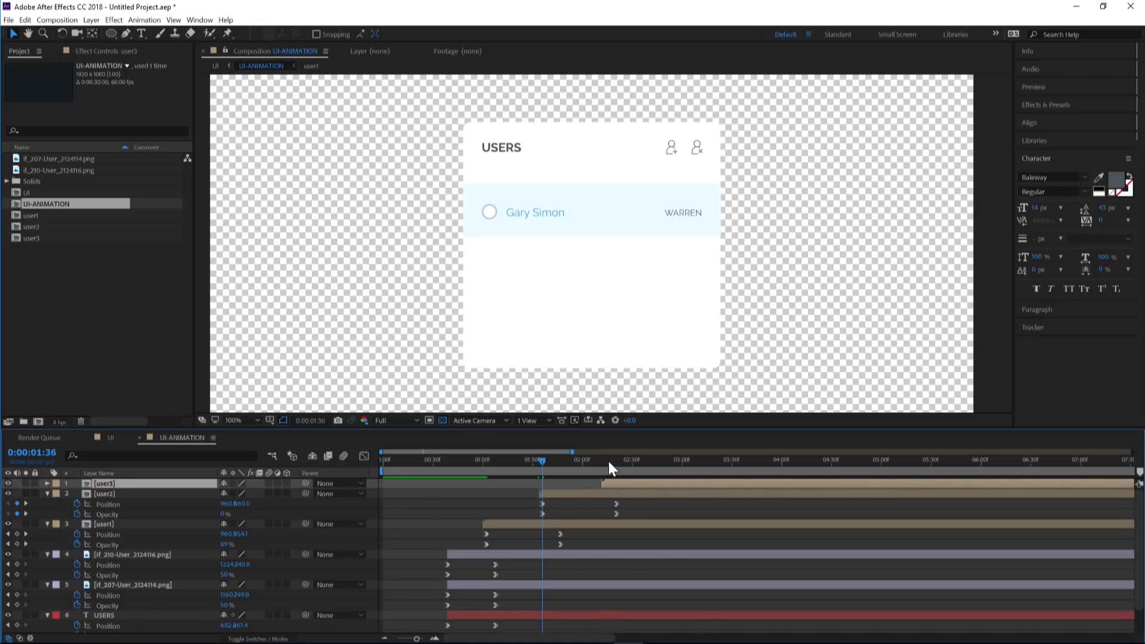
{"action": "left_click", "coordinate": [603, 459]}
{"action": "left_click", "coordinate": [617, 484]}
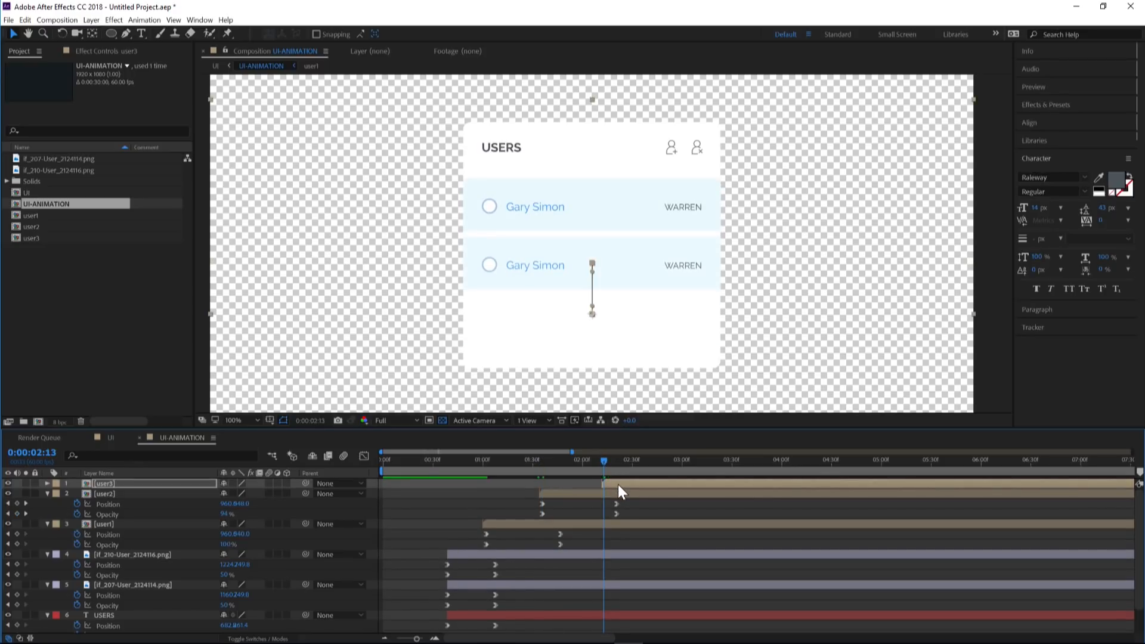
- Scrub back to 0:00:01:19 and preview the staggered row animation in the UI composition
{"action": "left_click", "coordinate": [609, 459]}
{"action": "left_click_drag", "start_coordinate": [618, 459], "coordinate": [514, 467]}
{"action": "left_click", "coordinate": [111, 437]}
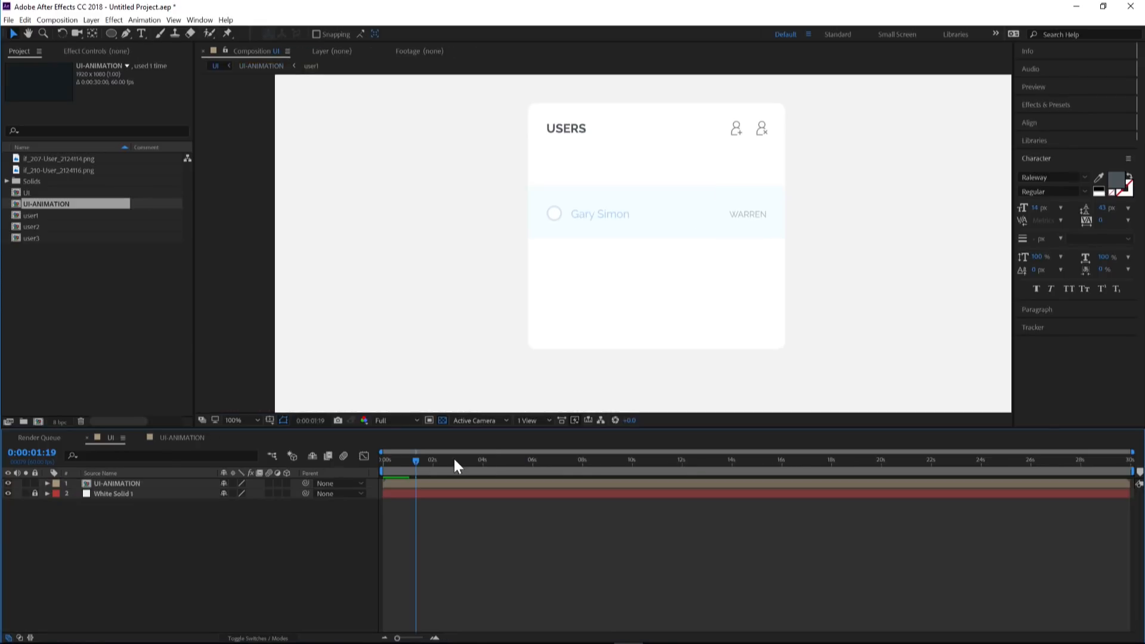
{"action": "key", "text": "space"}
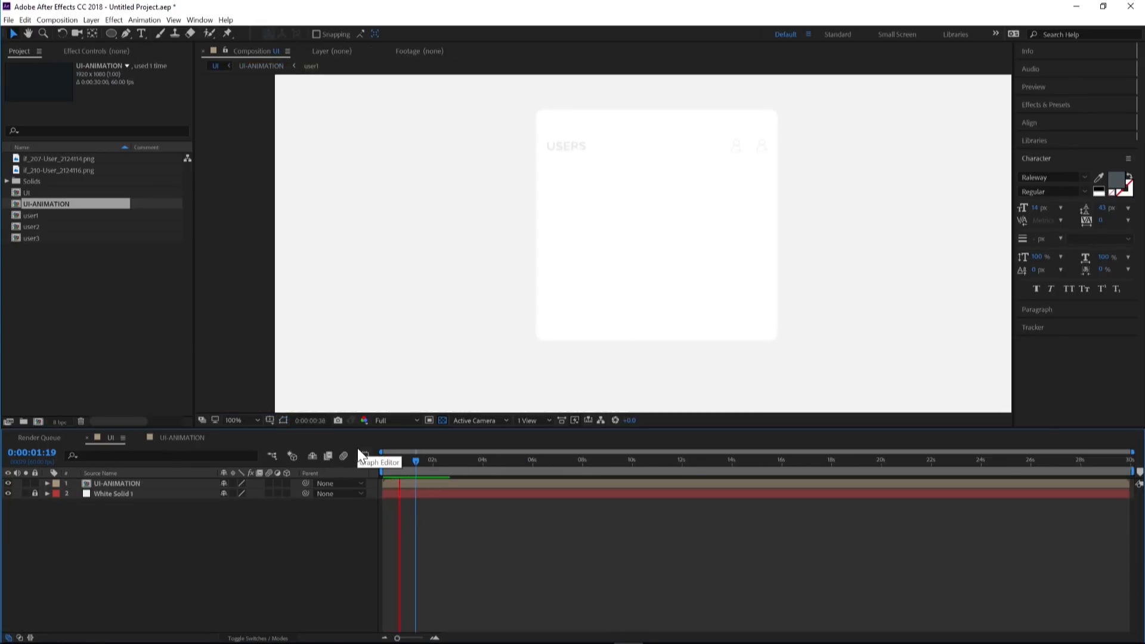
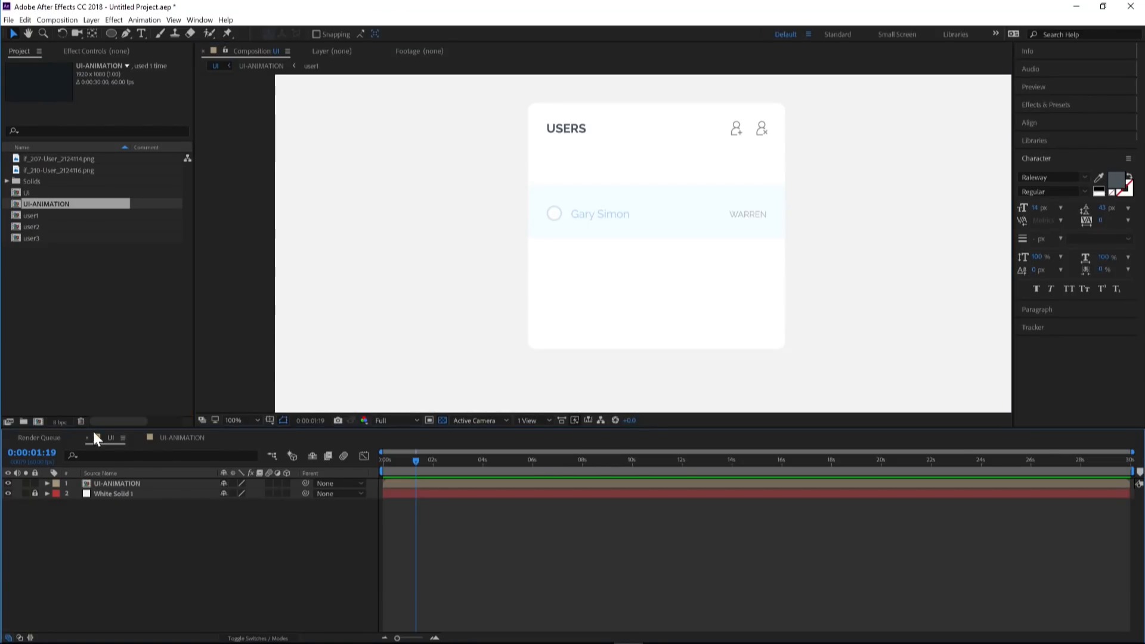
- Make the UI-ANIMATION layer 3D and set its Y Orientation to about 334° so the card is angled
{"action": "left_click", "coordinate": [286, 483]}
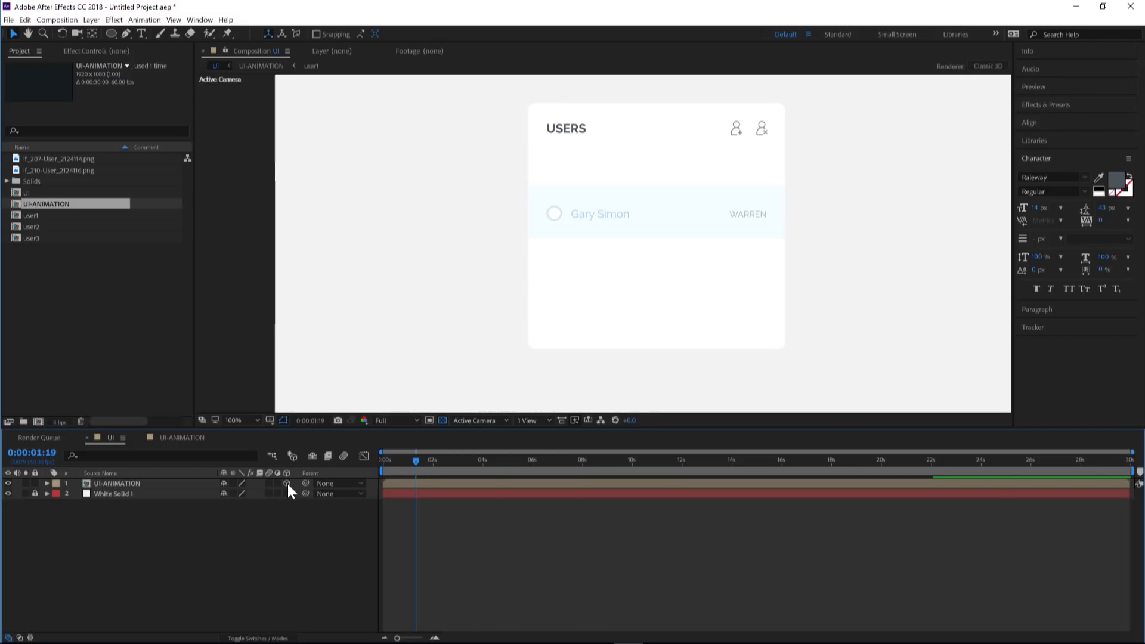
{"action": "left_click", "coordinate": [47, 484]}
{"action": "left_click", "coordinate": [57, 495]}
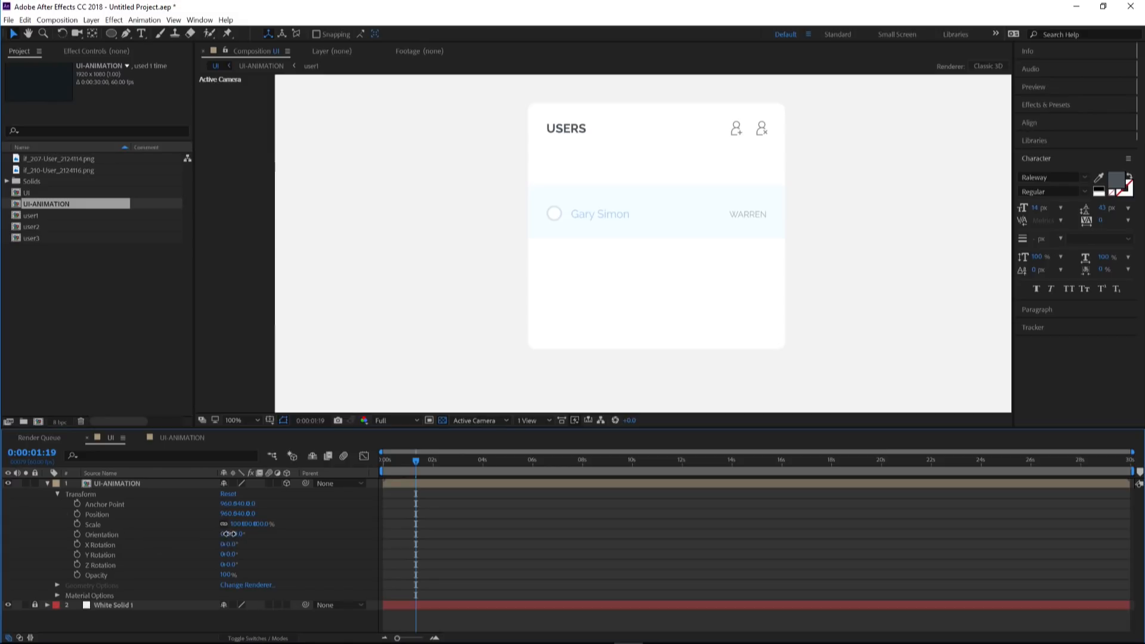
{"action": "left_click_drag", "start_coordinate": [230, 533], "coordinate": [215, 533]}
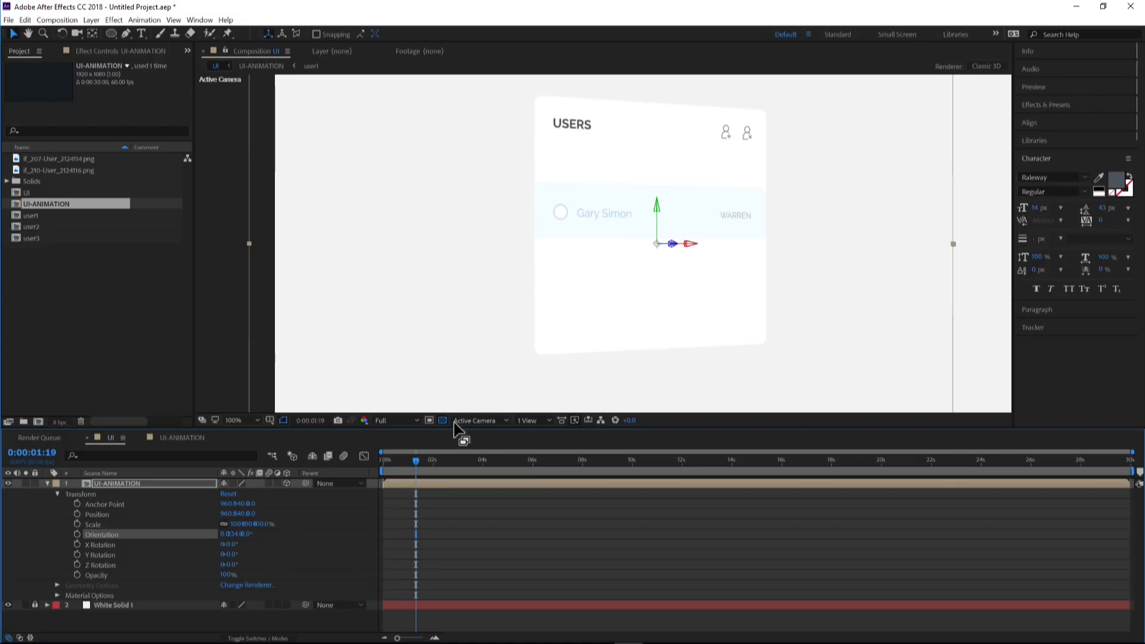
- Play back the angled card's animation in the UI composition to review the motion
{"action": "key", "text": "space"}
{"action": "left_click_drag", "start_coordinate": [555, 230], "coordinate": [542, 246]}
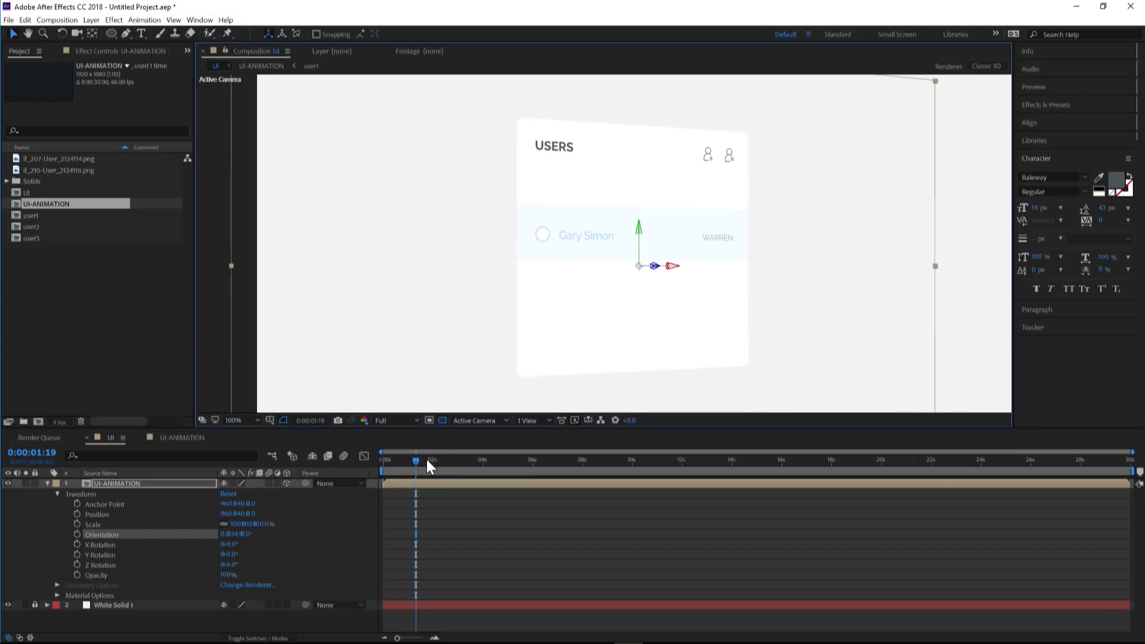
{"action": "key", "text": "space"}
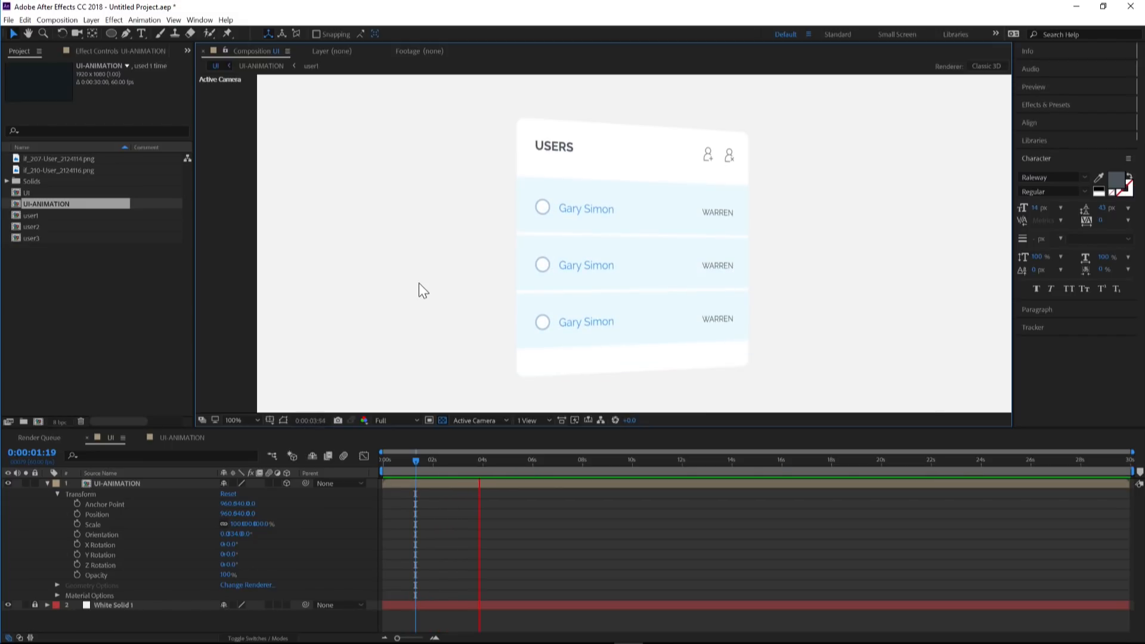
{"action": "key", "text": "space"}
{"action": "key", "text": "space"}
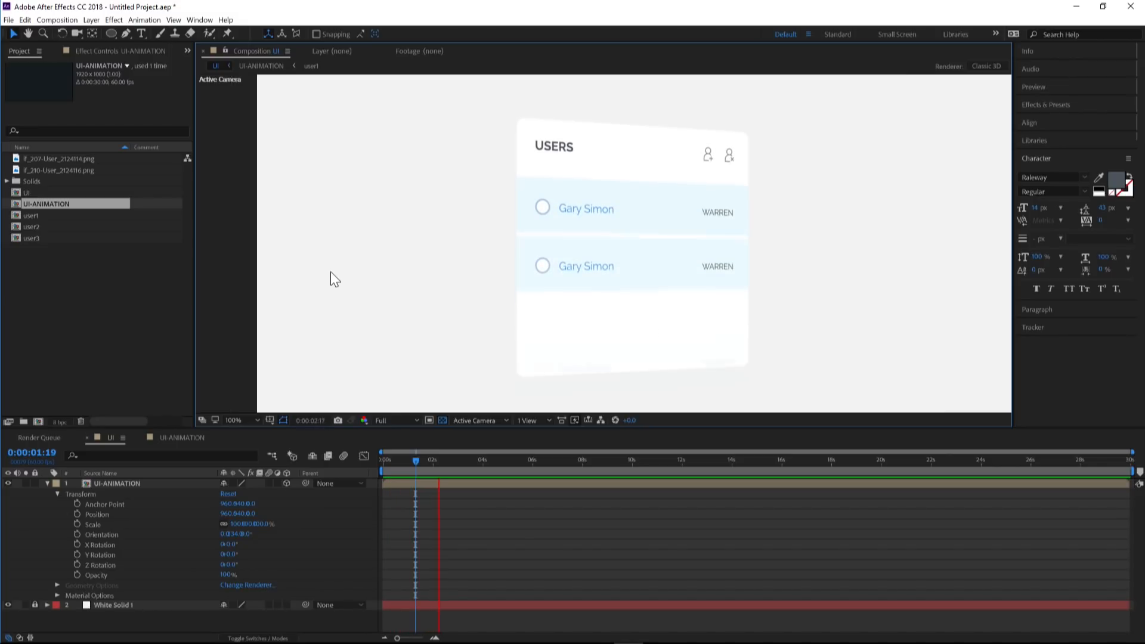
{"action": "key", "text": "space"}
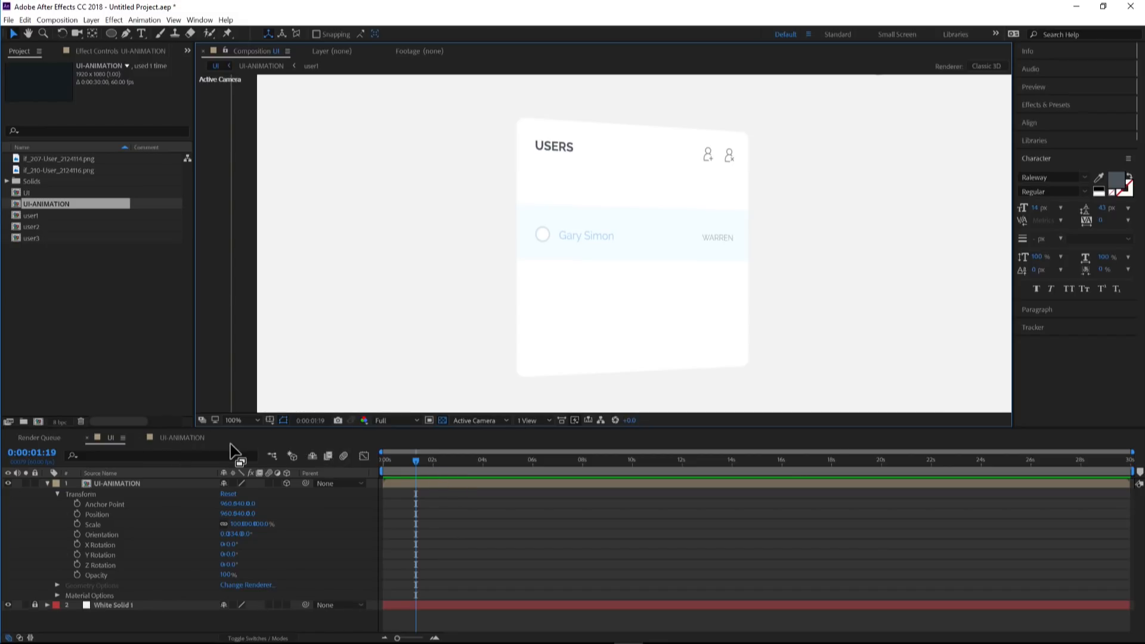
- Return to the UI-ANIMATION composition, check the rows at 0:00:03:02, and open the user2 pre-composition
{"action": "left_click", "coordinate": [180, 438]}
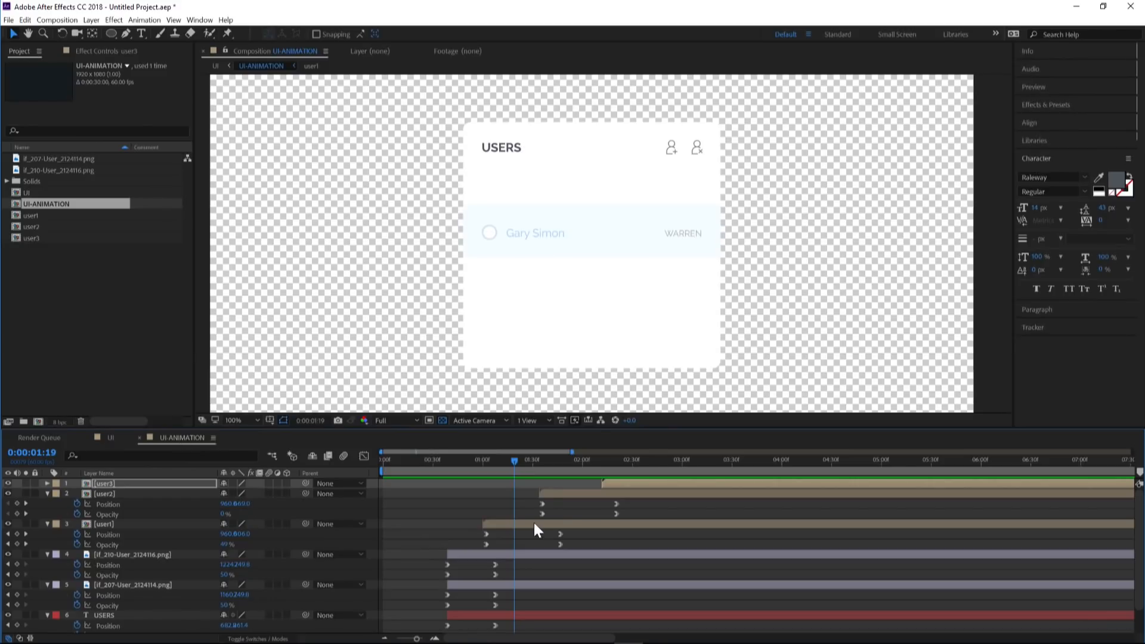
{"action": "left_click_drag", "start_coordinate": [531, 464], "coordinate": [685, 465]}
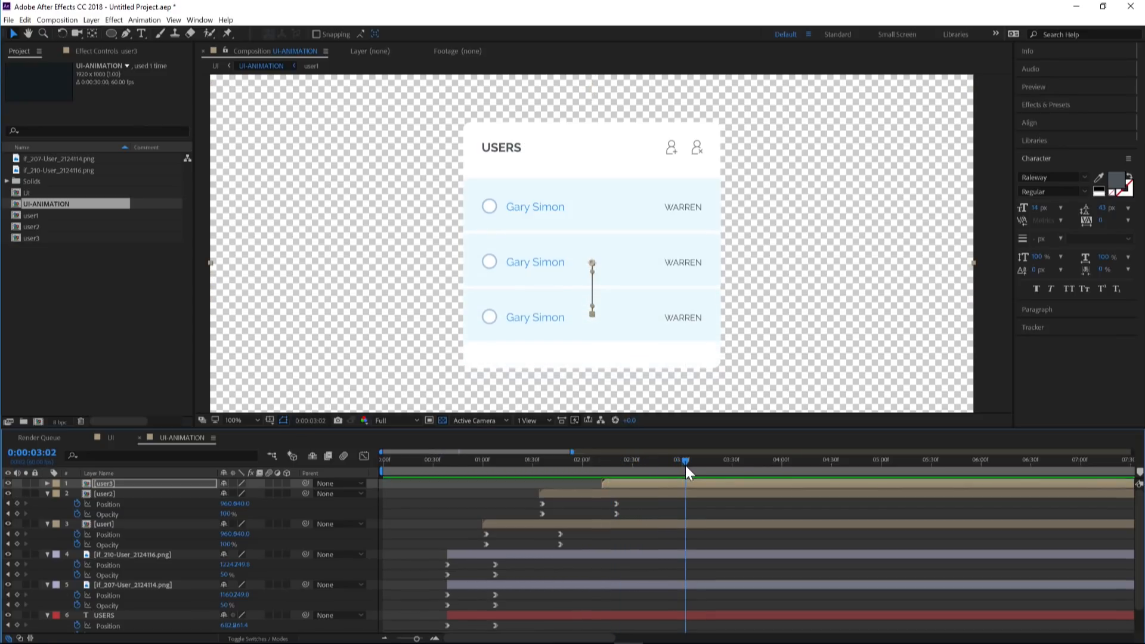
{"action": "left_click", "coordinate": [561, 493]}
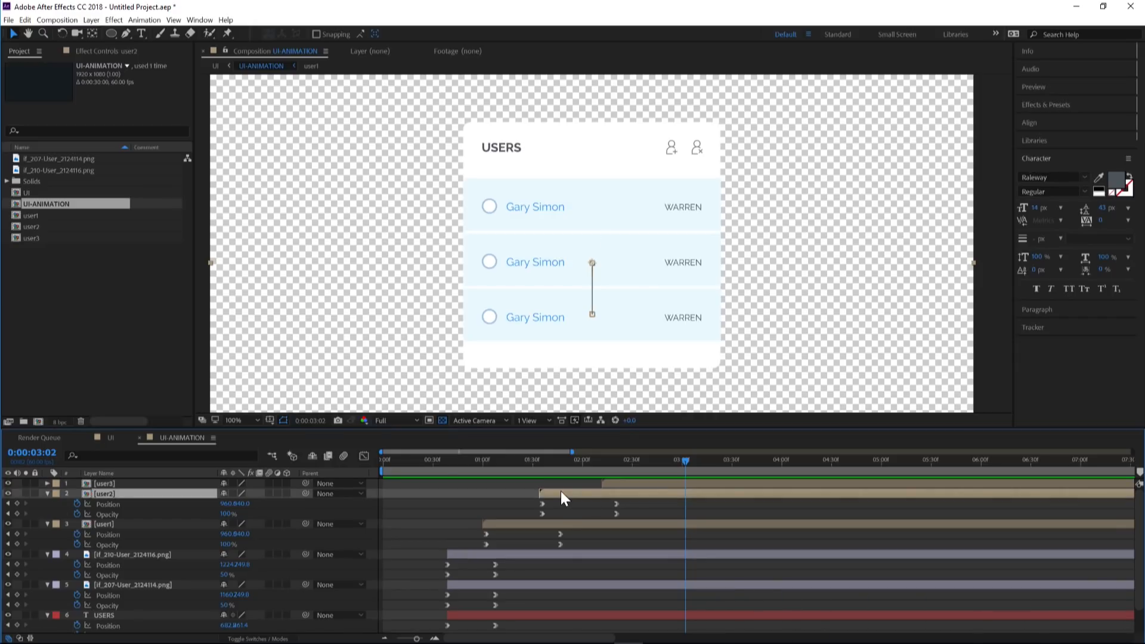
{"action": "double_click", "coordinate": [105, 494]}
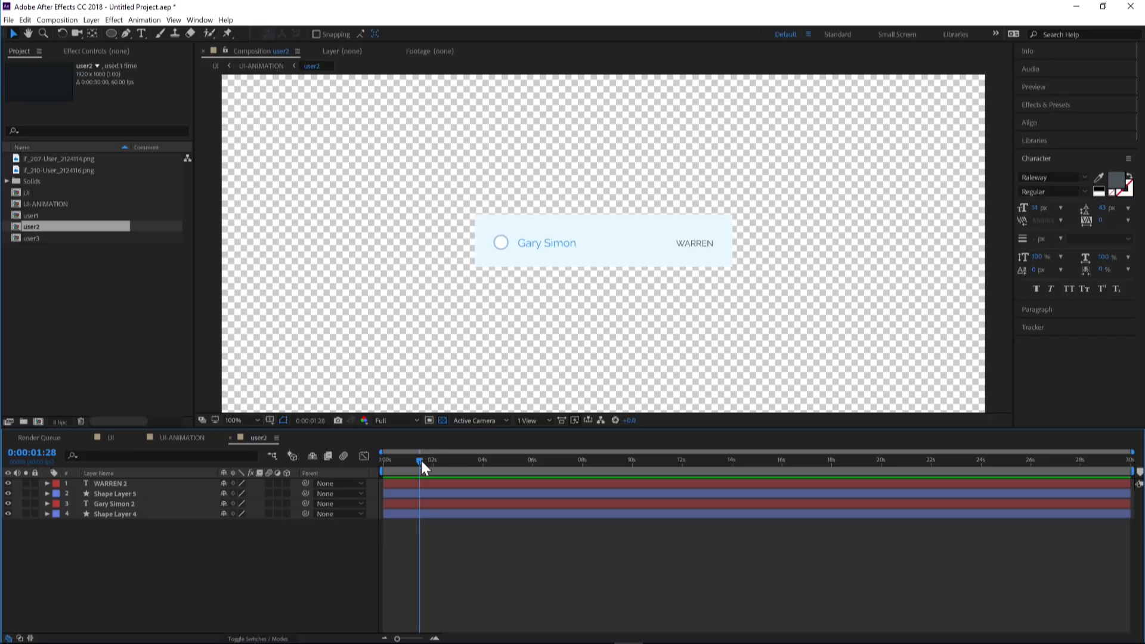
- Duplicate Shape Layer 4, the row background in user2, and trim the copy's start to 0:00:02:16
{"action": "mouse_move", "coordinate": [422, 461]}
{"action": "left_mouse_down"}
{"action": "mouse_move", "coordinate": [411, 461]}
{"action": "mouse_move", "coordinate": [440, 461]}
{"action": "left_mouse_up"}
{"action": "left_click", "coordinate": [119, 514]}
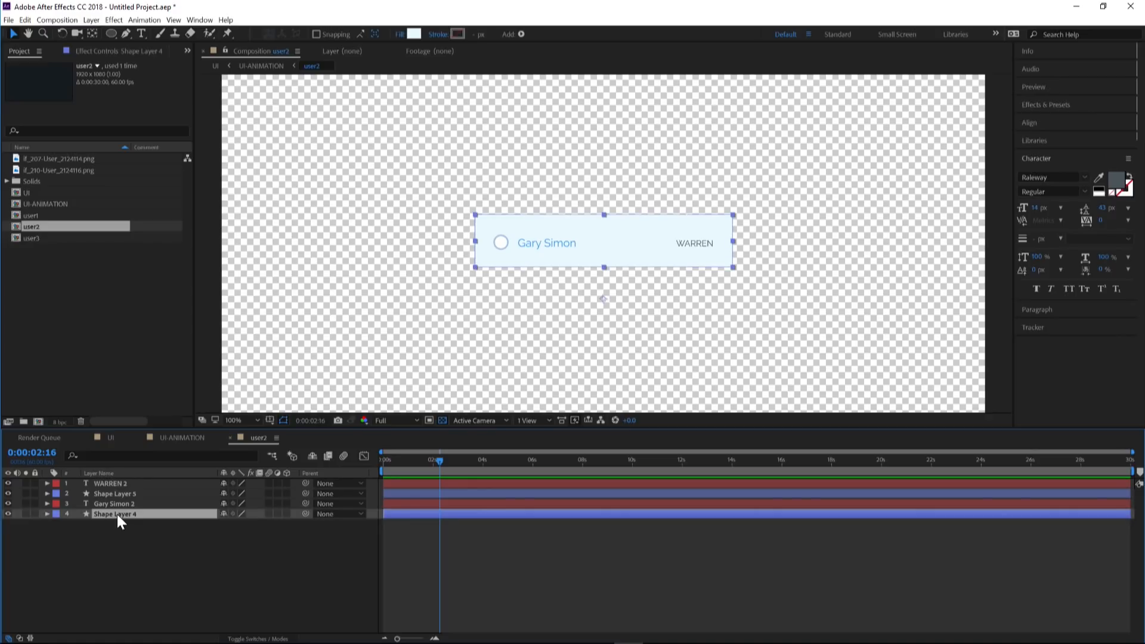
{"action": "key", "text": "ctrl+d"}
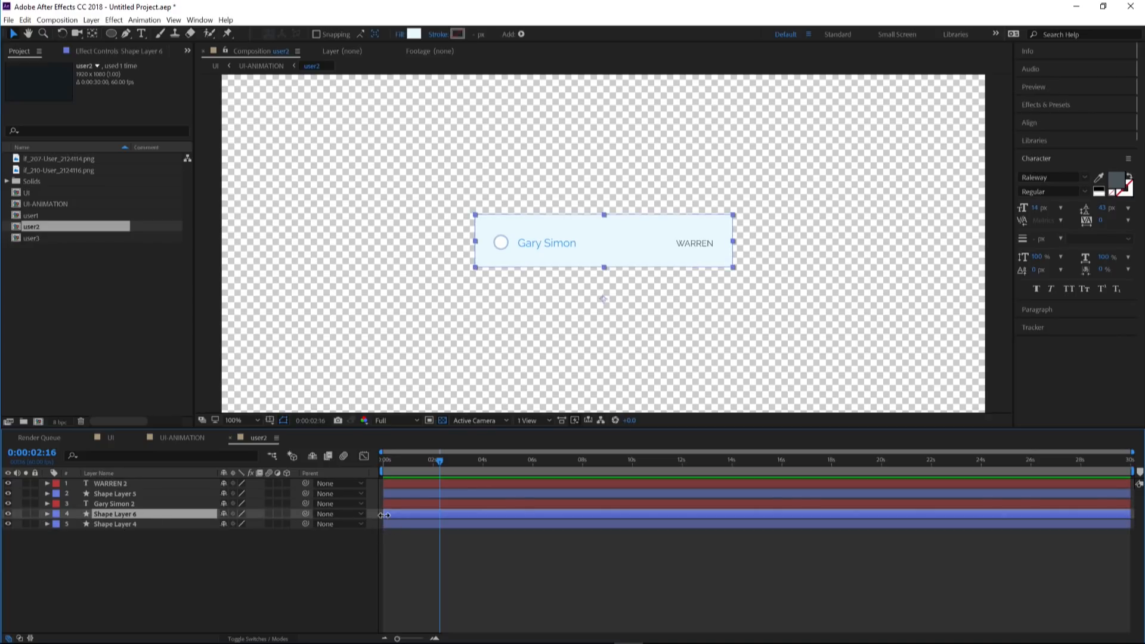
{"action": "left_click_drag", "start_coordinate": [385, 515], "coordinate": [434, 523]}
- Set the duplicated row background's fill color to bright blue 00BAFF
{"action": "left_click", "coordinate": [415, 34]}
{"action": "left_click", "coordinate": [543, 247]}
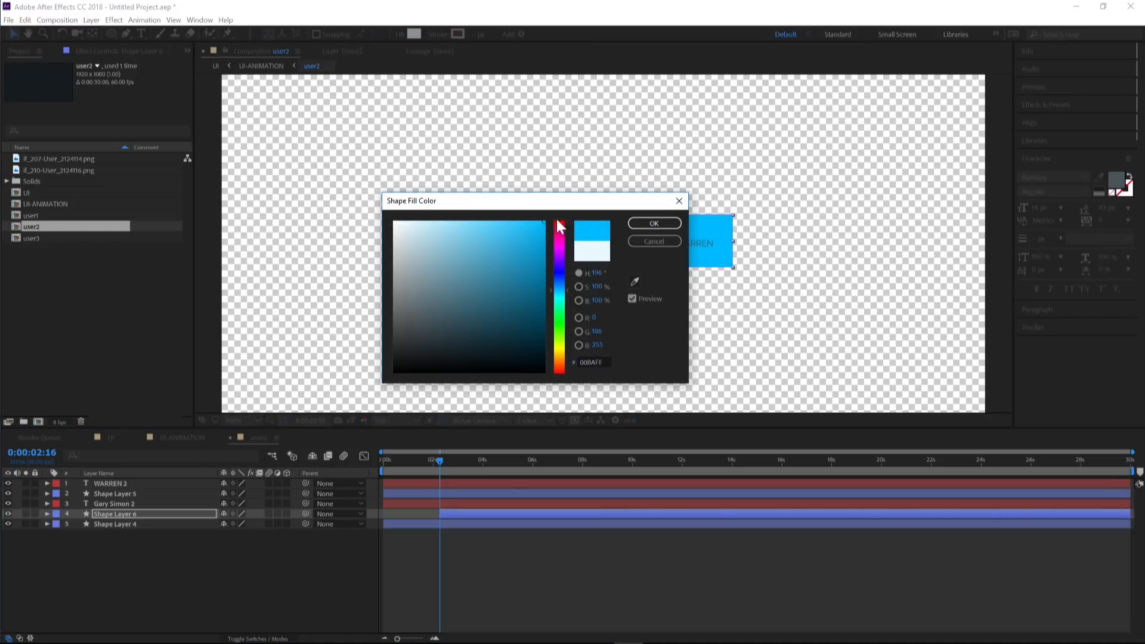
{"action": "left_click", "coordinate": [650, 223]}
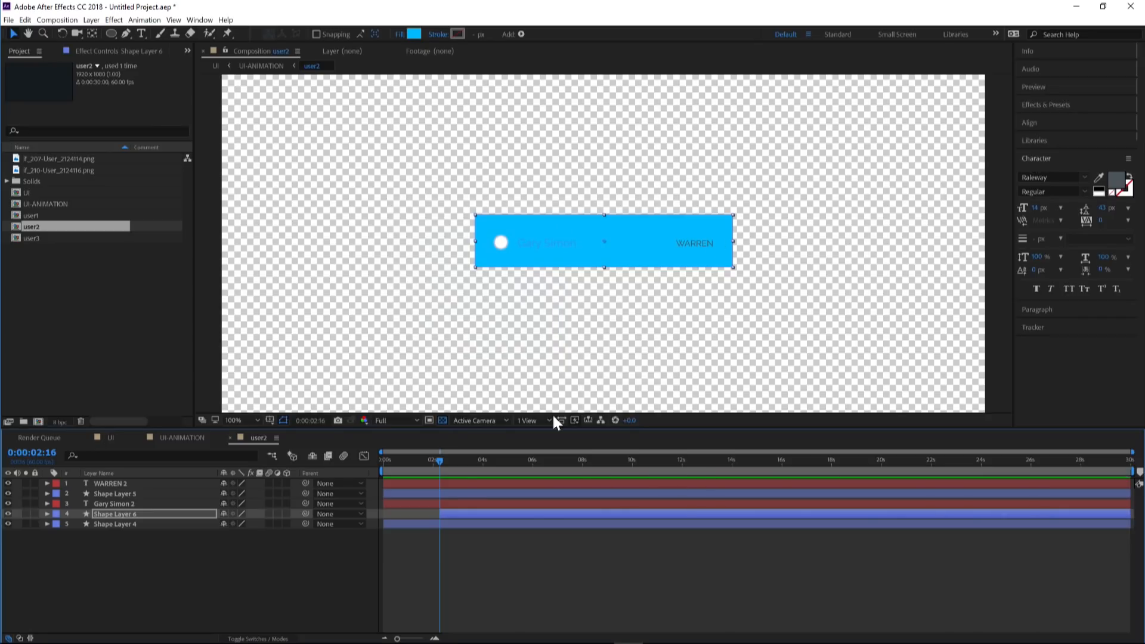
- Duplicate both text layers in user2 and trim the copies' starts to 0:00:02:16
{"action": "left_click", "coordinate": [451, 493]}
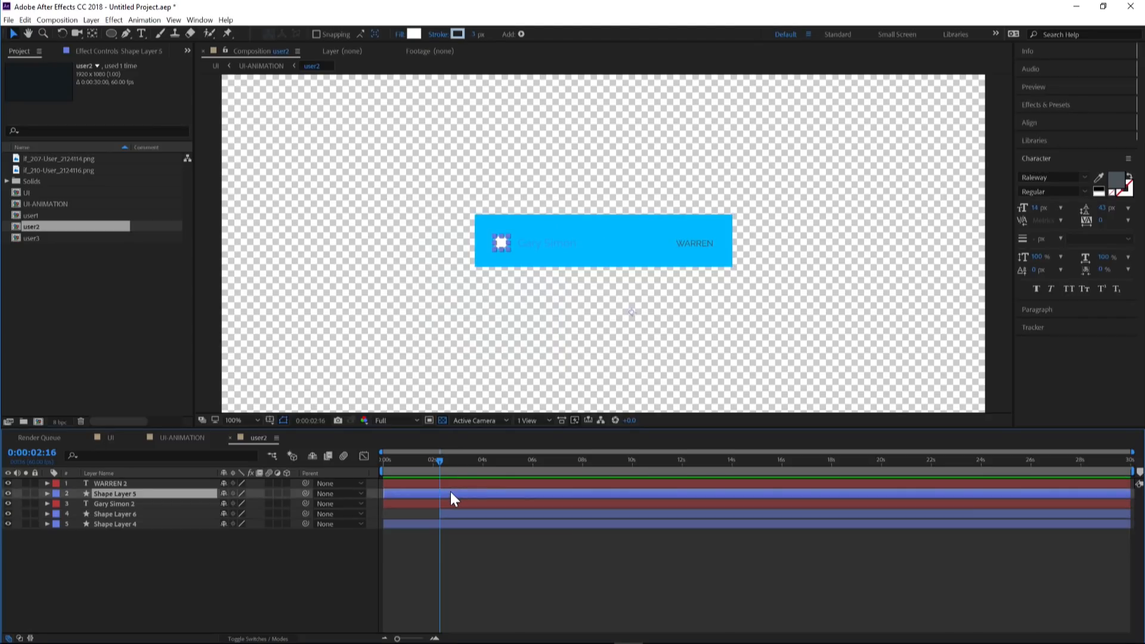
{"action": "left_click", "coordinate": [448, 485]}
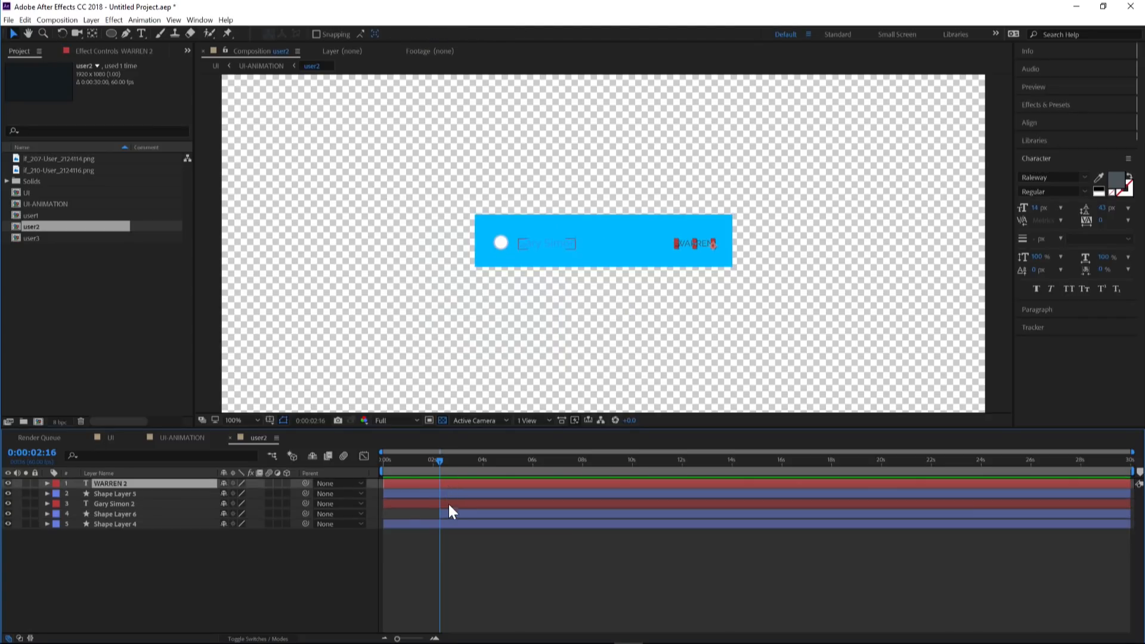
{"action": "left_click", "coordinate": [450, 513]}
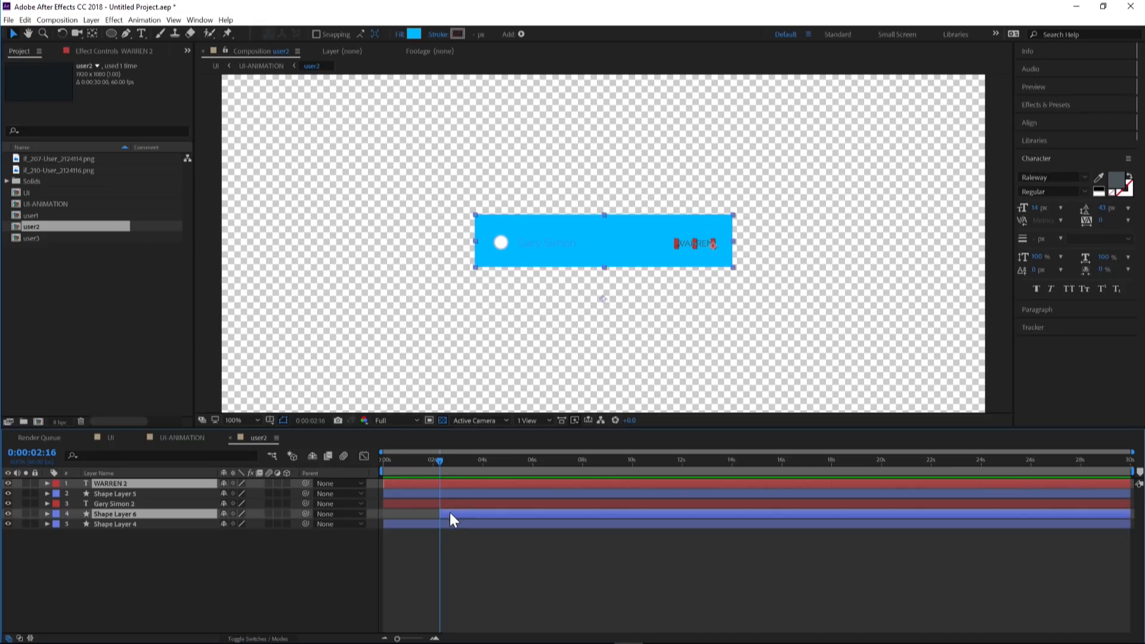
{"action": "left_click", "coordinate": [453, 503]}
{"action": "left_click", "coordinate": [444, 483], "text": "ctrl"}
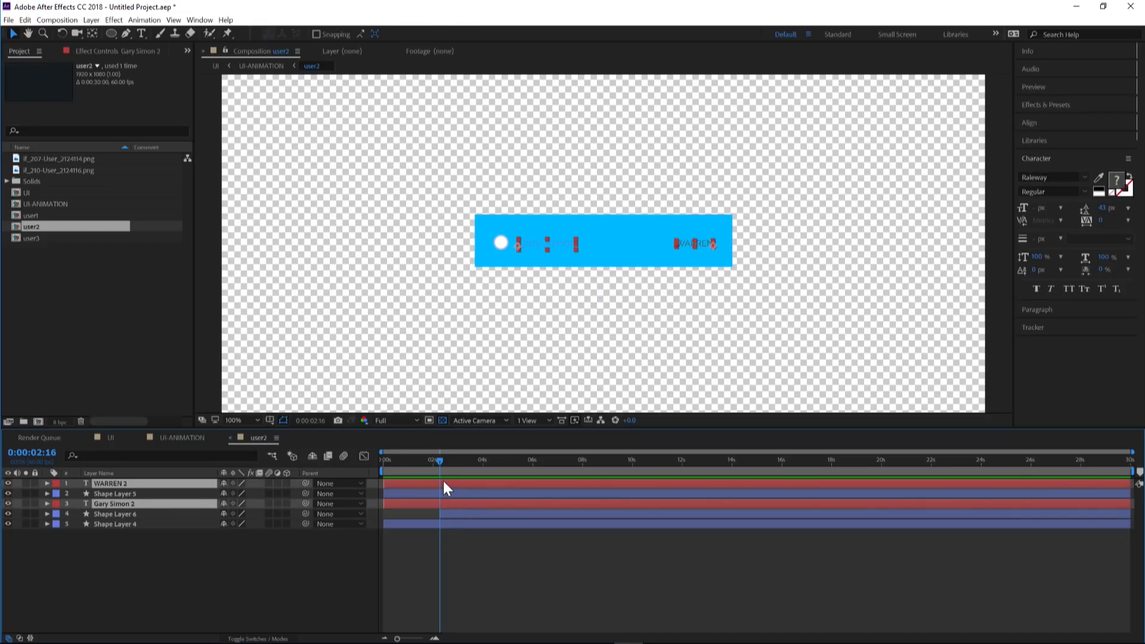
{"action": "key", "text": "ctrl+d"}
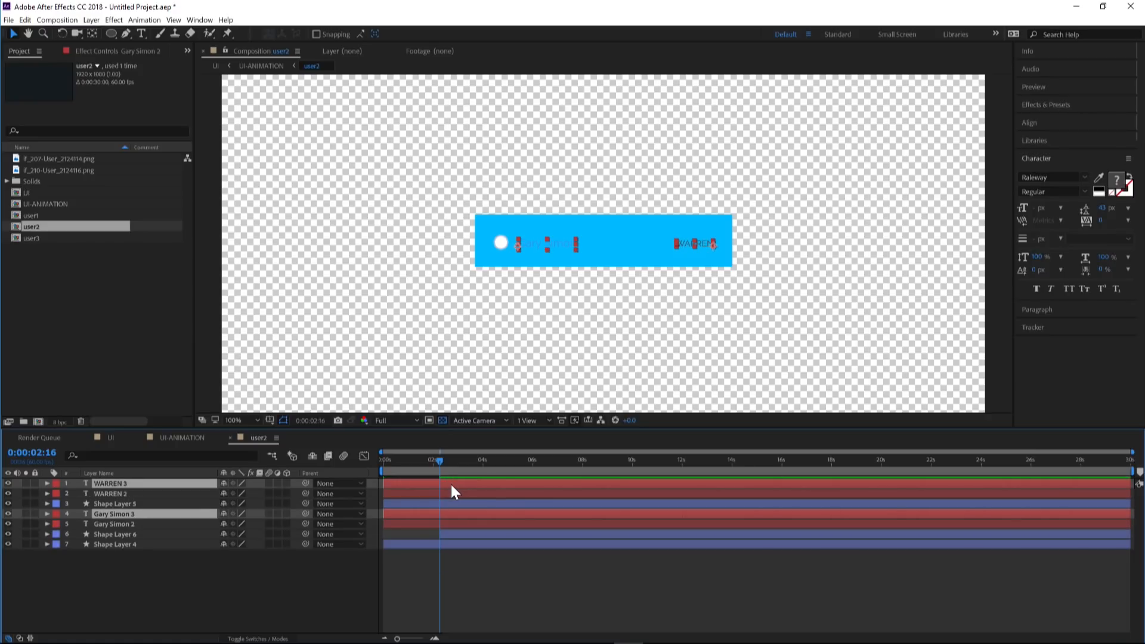
{"action": "key", "text": "bracketleft"}
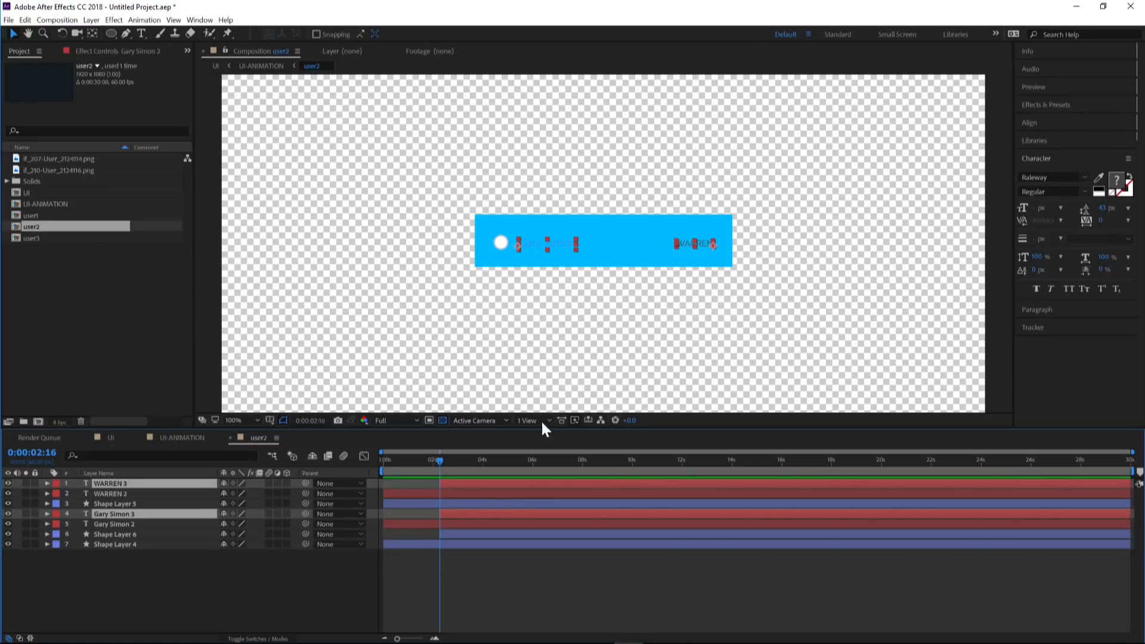
- Set the text color of the two duplicated text layers to white and deselect them
{"action": "left_click", "coordinate": [1117, 179]}
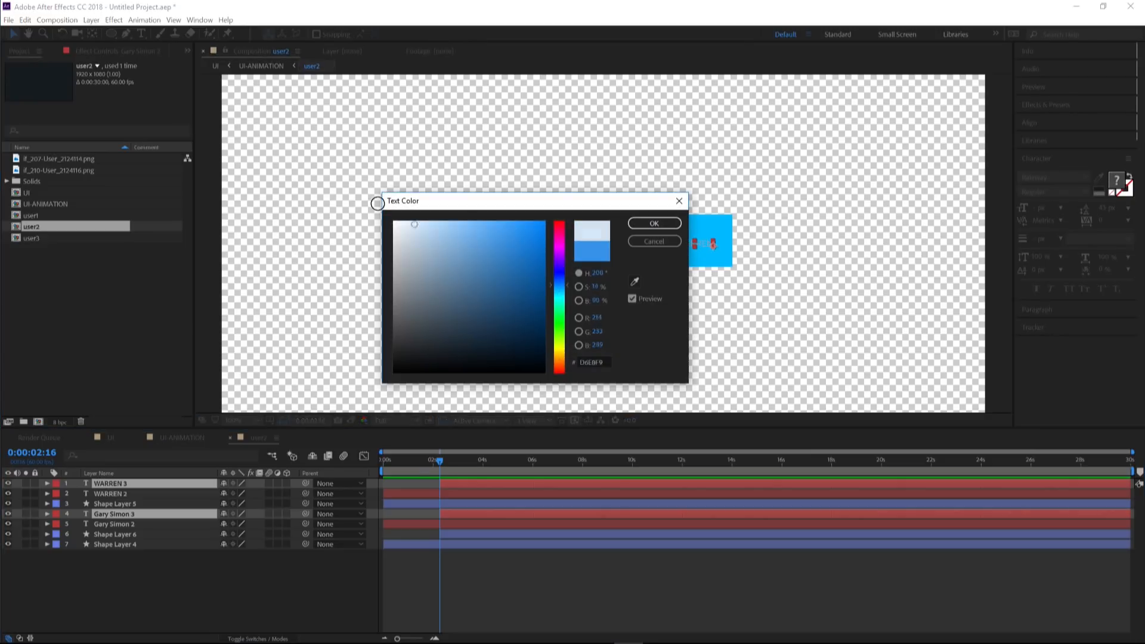
{"action": "left_click_drag", "start_coordinate": [378, 203], "coordinate": [376, 201]}
{"action": "left_click", "coordinate": [656, 223]}
{"action": "left_click", "coordinate": [526, 143]}
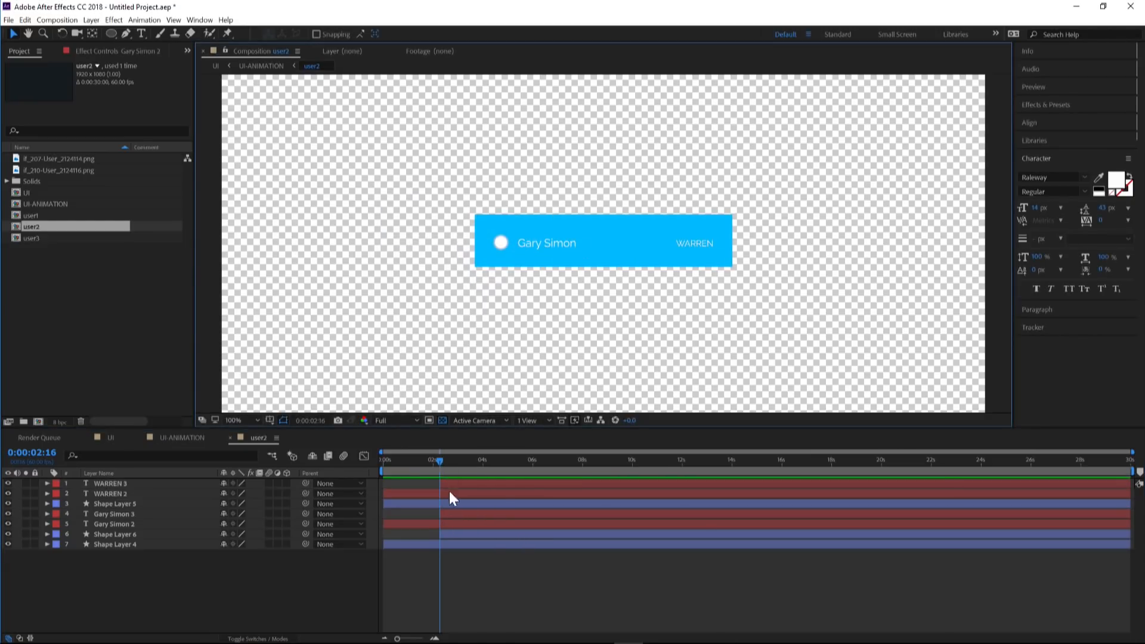
- Keyframe the blue row background's opacity from 0% at 0:00:02:16 to 100% at 0:00:03:04
{"action": "left_click", "coordinate": [451, 534]}
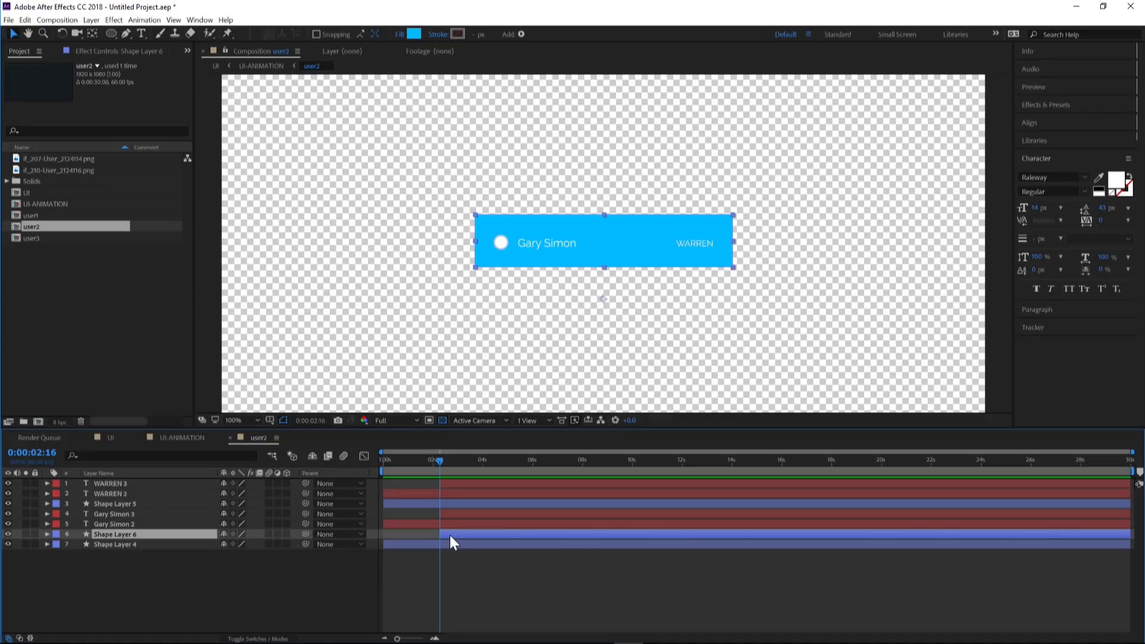
{"action": "key", "text": "t"}
{"action": "left_click", "coordinate": [77, 544]}
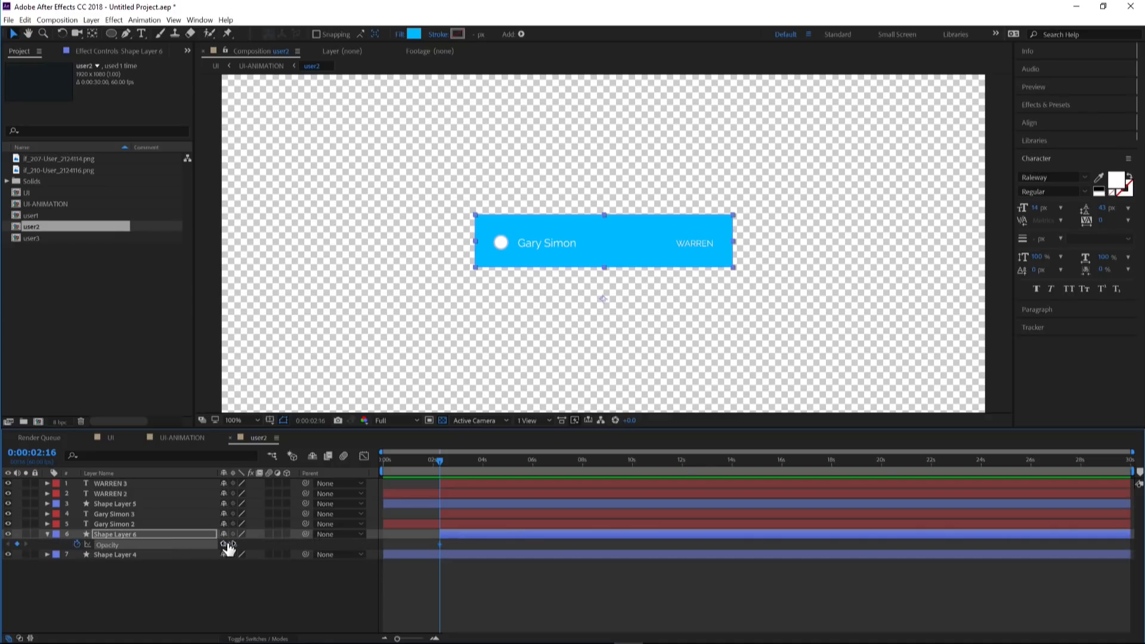
{"action": "left_click", "coordinate": [226, 544]}
{"action": "type", "text": "0"}
{"action": "key", "text": "Return"}
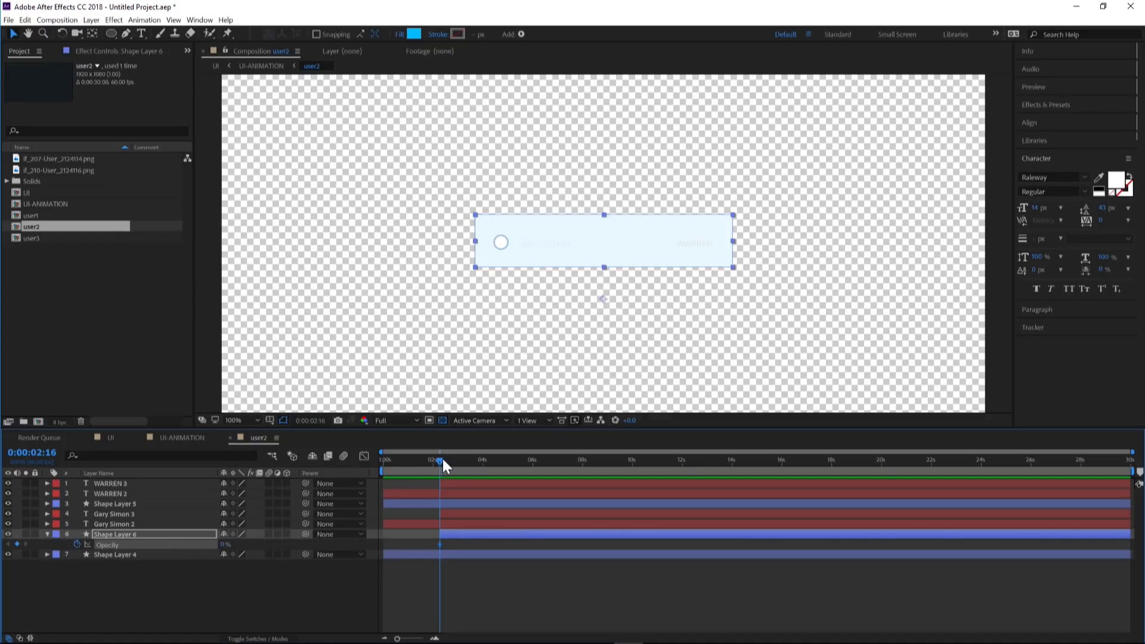
{"action": "left_click_drag", "start_coordinate": [443, 459], "coordinate": [460, 461]}
{"action": "type", "text": "100"}
{"action": "key", "text": "Return"}
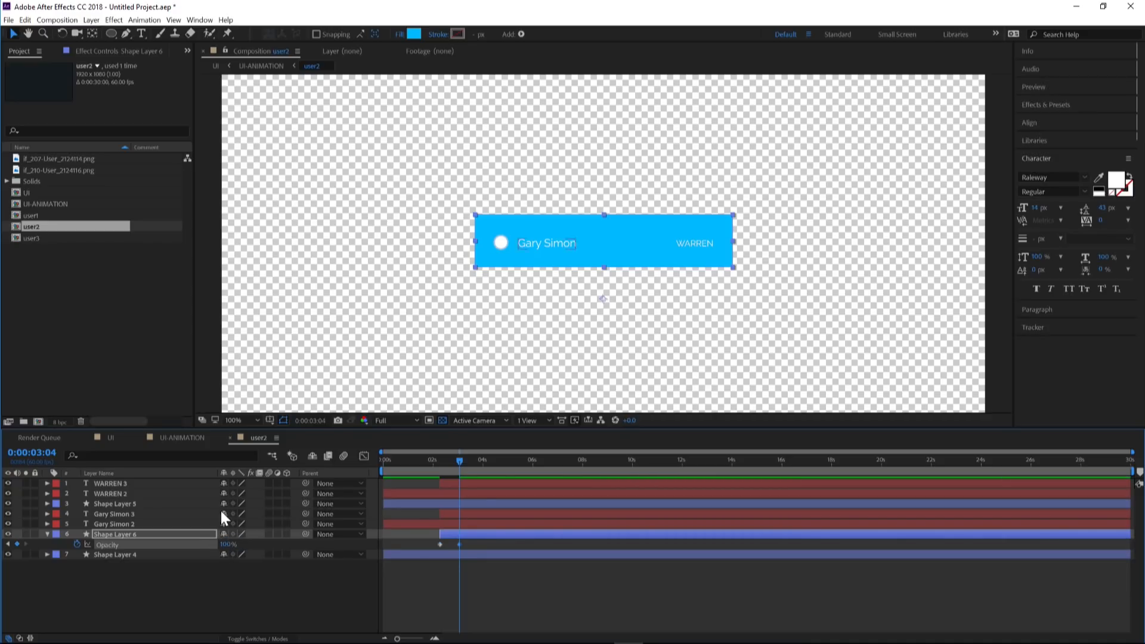
- Play back the UI composition to review the highlight fading in on the middle row
{"action": "left_click", "coordinate": [177, 438]}
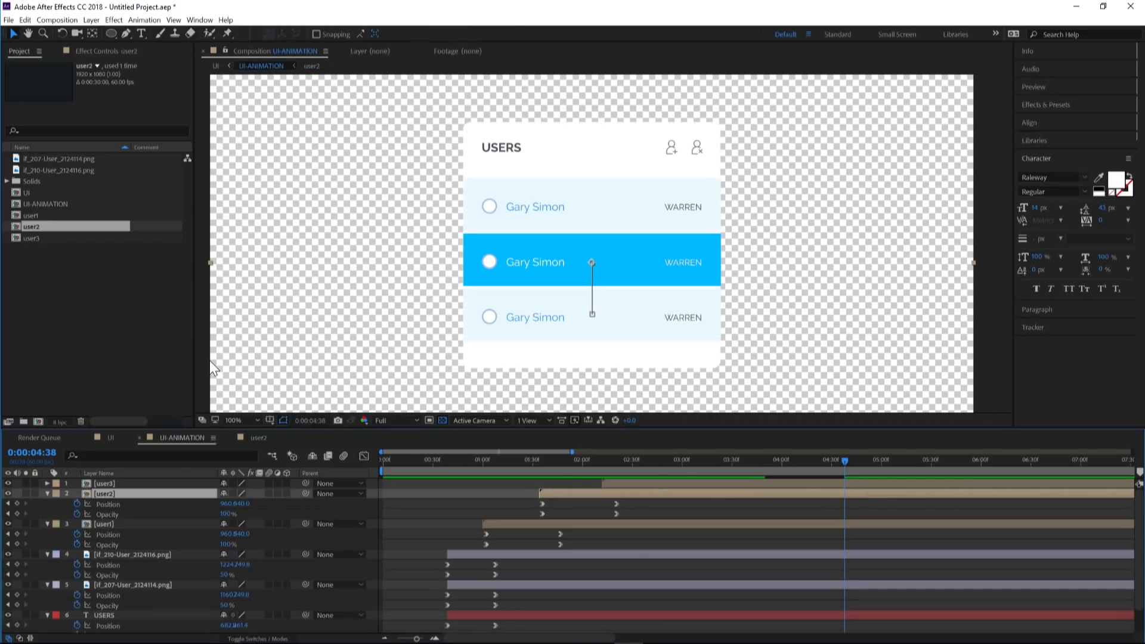
{"action": "left_click", "coordinate": [132, 435]}
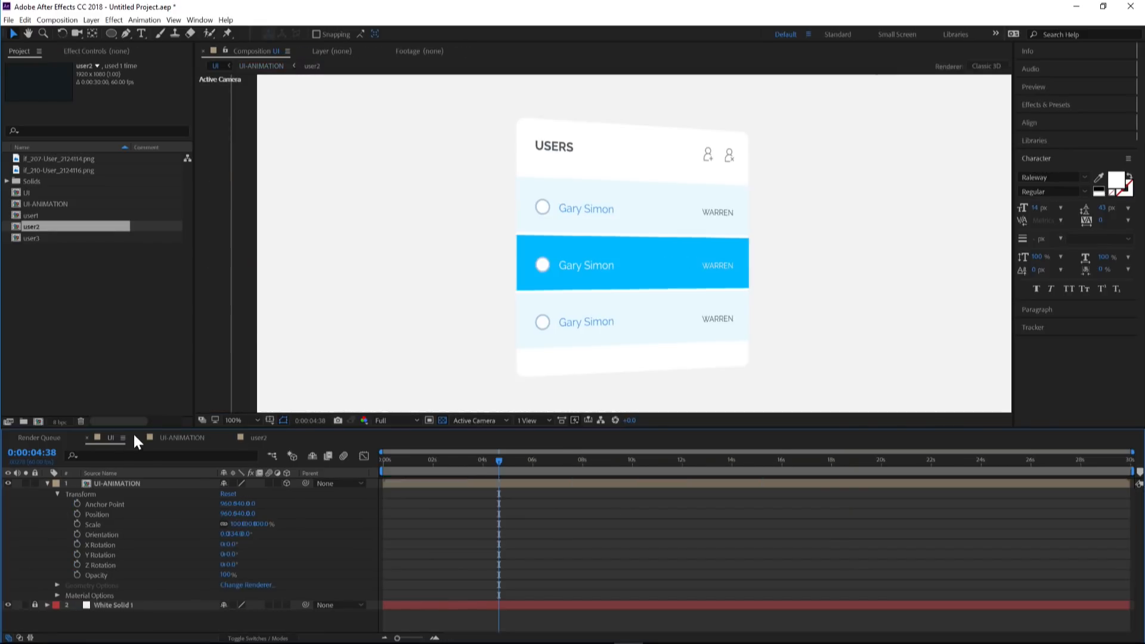
{"action": "left_click", "coordinate": [216, 317]}
{"action": "key", "text": "space"}
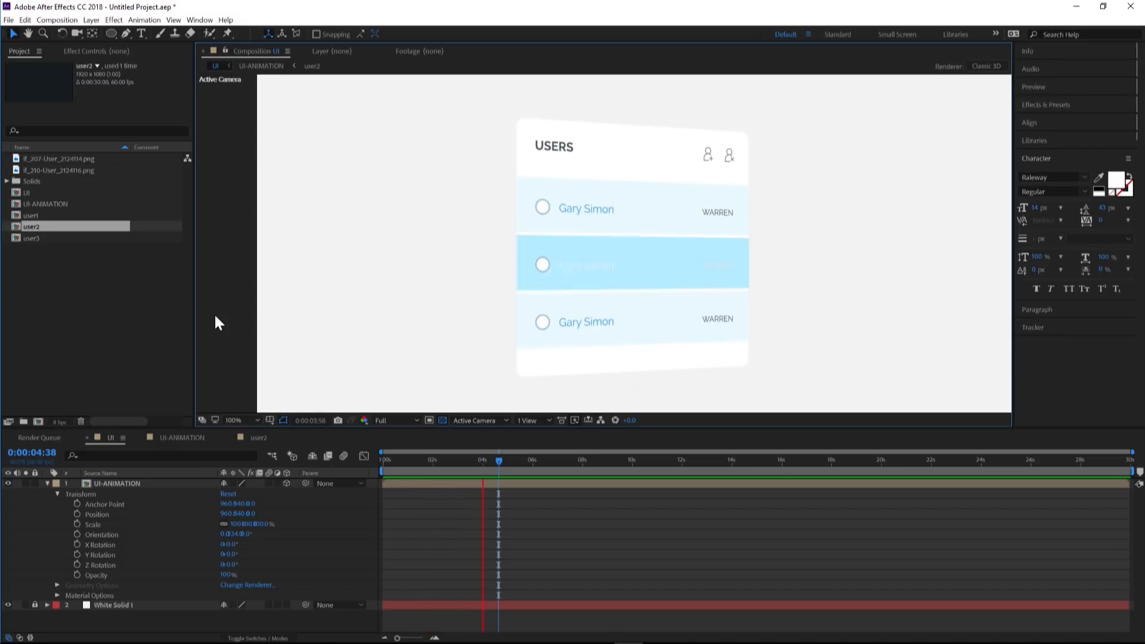
{"action": "key", "text": "space"}
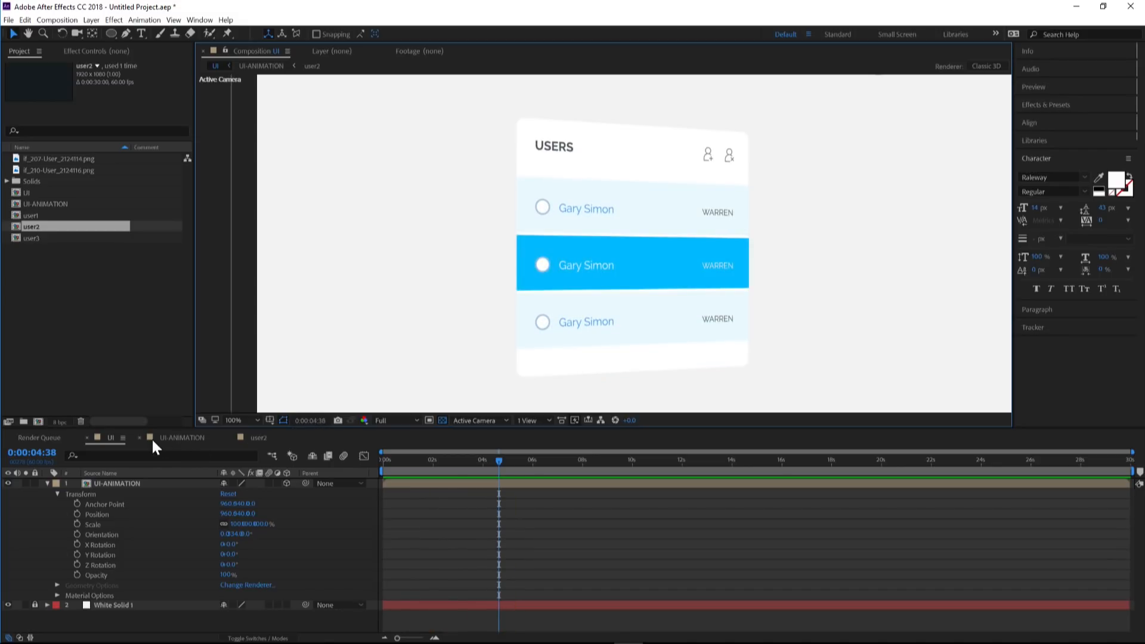
- In user2, shift the blue background and both white text layers together about 0.8 seconds earlier in time
{"action": "left_click", "coordinate": [257, 441]}
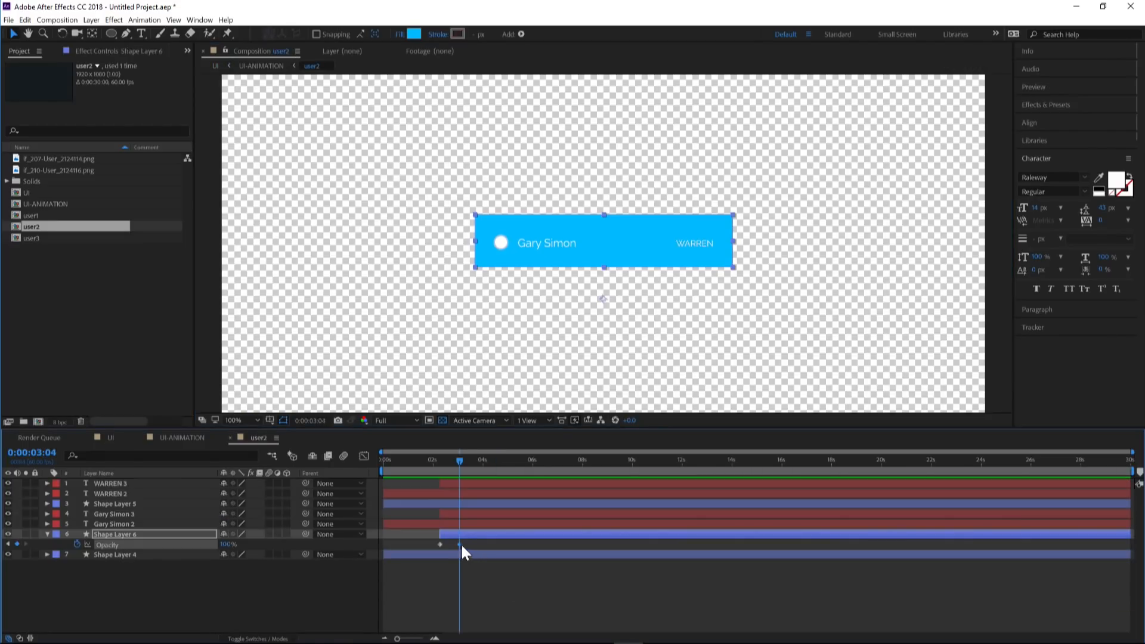
{"action": "left_click", "coordinate": [465, 514]}
{"action": "left_click", "coordinate": [460, 484], "text": "ctrl"}
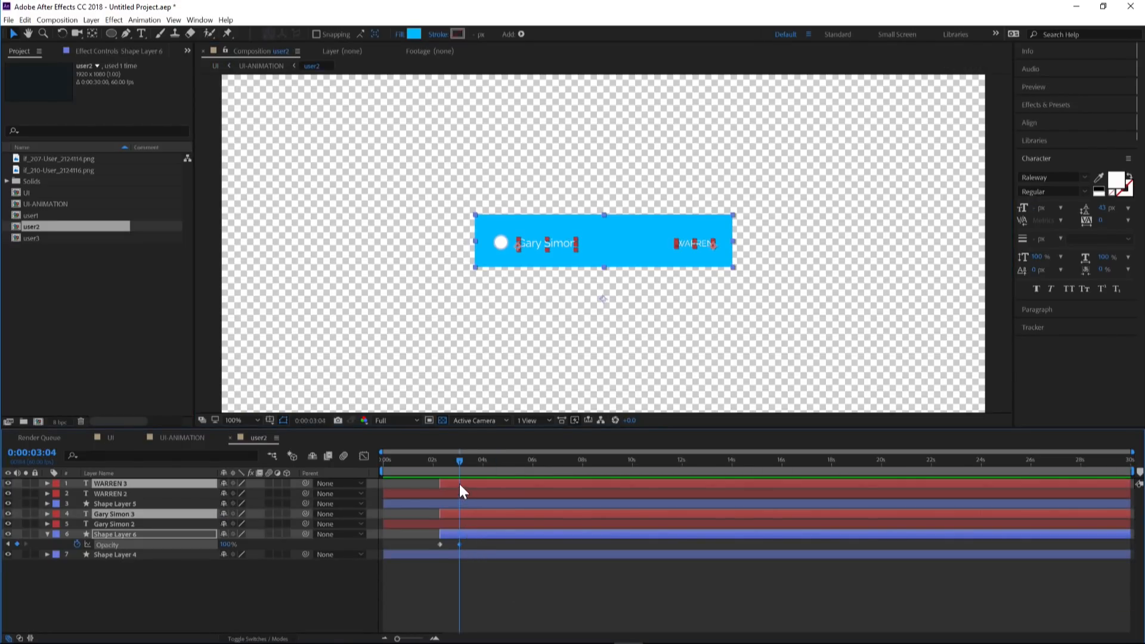
{"action": "left_click_drag", "start_coordinate": [467, 514], "coordinate": [447, 514]}
- Save the project as post in the 77 - UI Animation After Effects folder
{"action": "key", "text": "ctrl+s"}
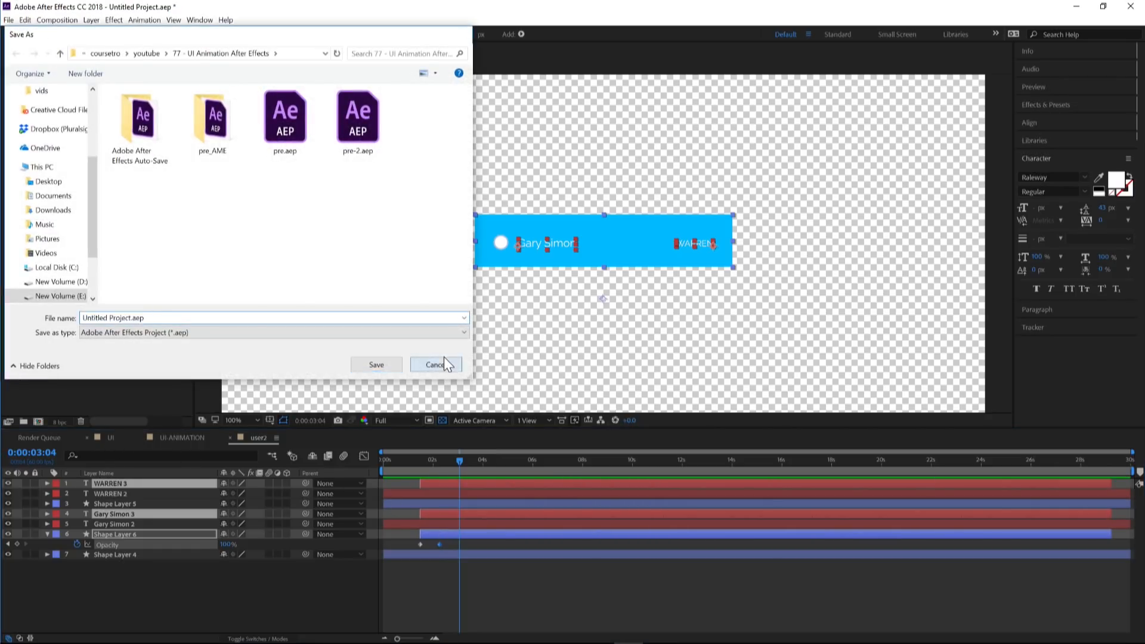
{"action": "left_click", "coordinate": [443, 363]}
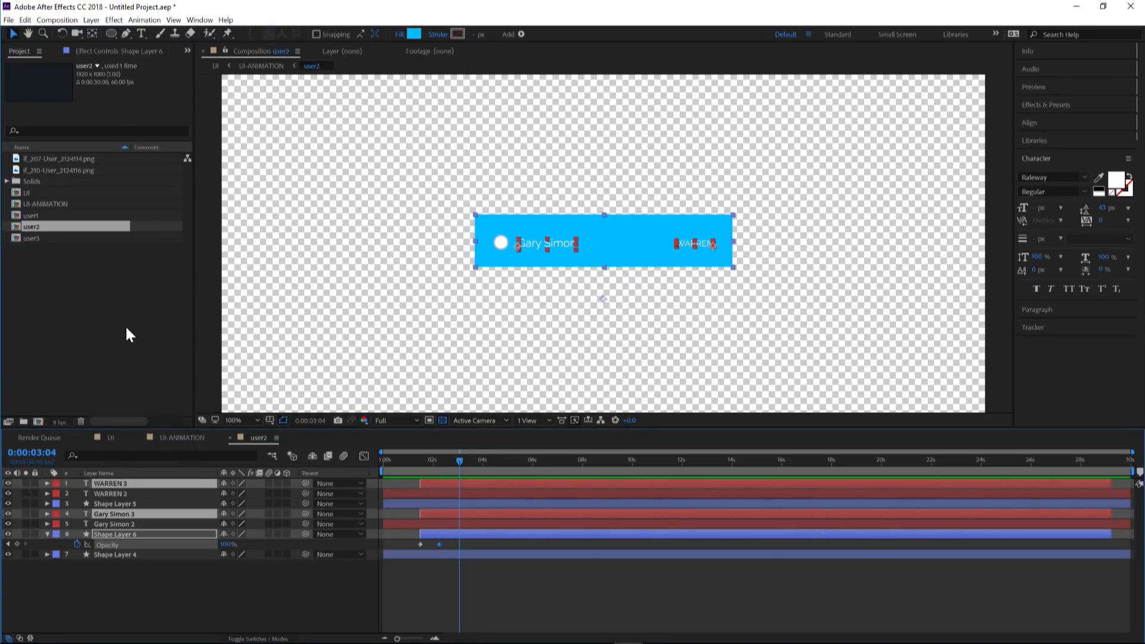
{"action": "key", "text": "ctrl+s"}
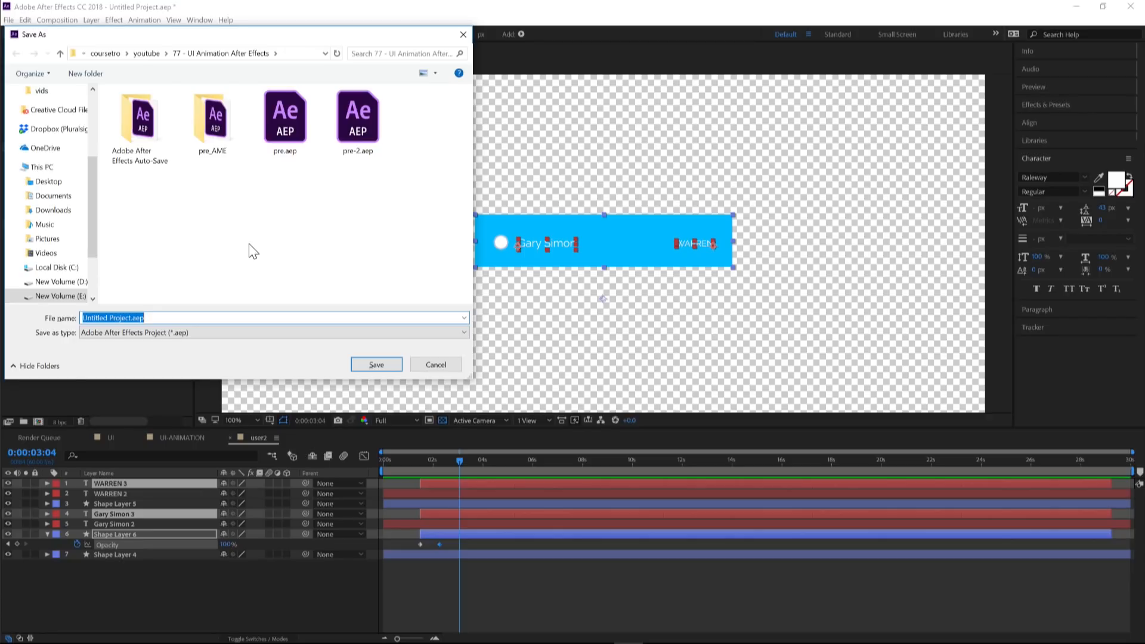
{"action": "type", "text": "post"}
{"action": "key", "text": "Return"}
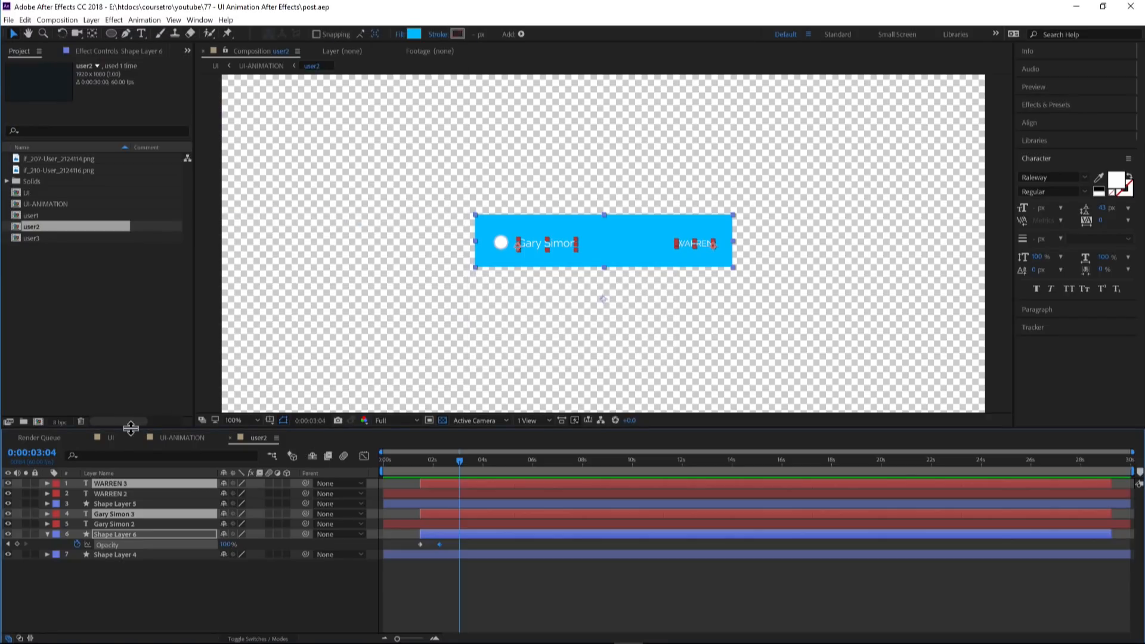
- Play back the UI composition again to check the earlier highlight timing
{"action": "left_click", "coordinate": [111, 438]}
{"action": "left_click", "coordinate": [144, 364]}
{"action": "key", "text": "space"}
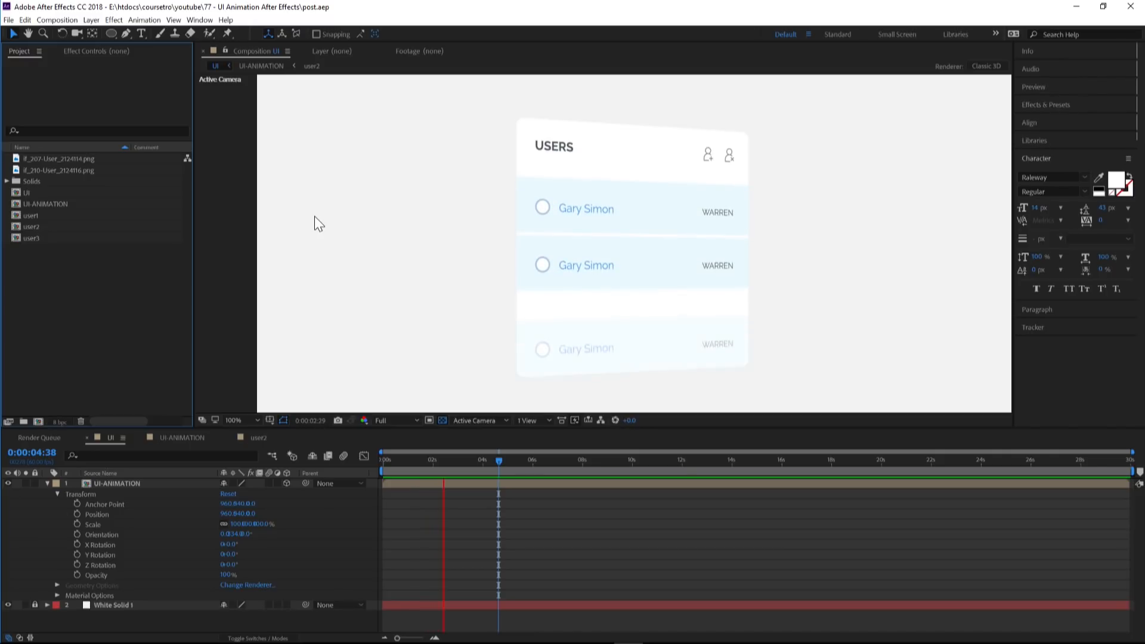
{"action": "key", "text": "space"}
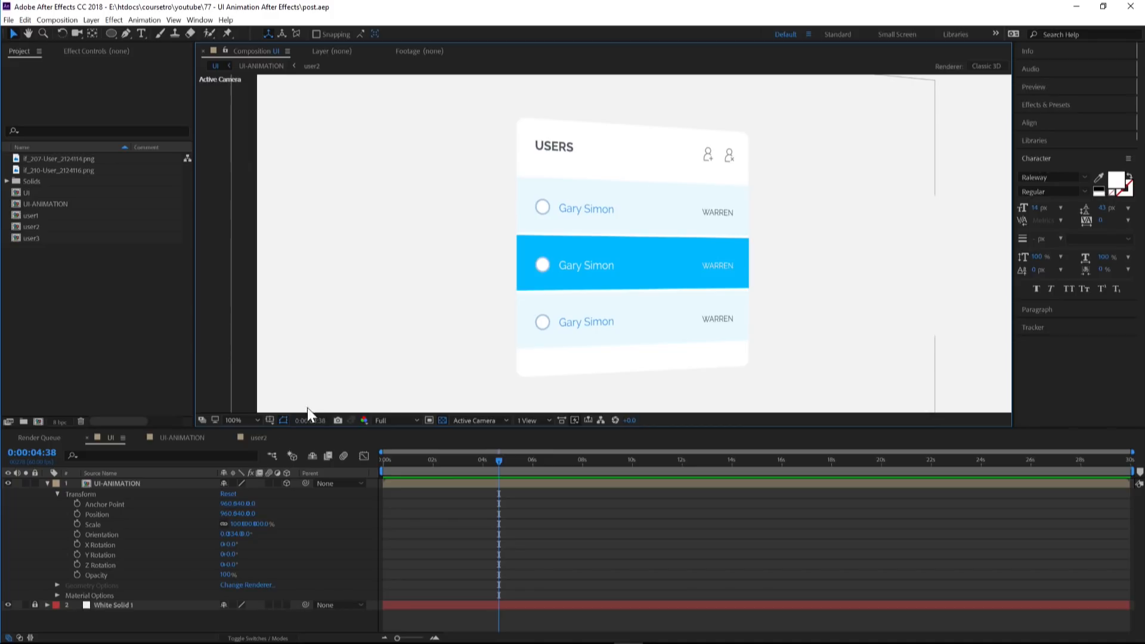
- In UI-ANIMATION, keyframe user2's position at 0:00:03:10, and at 0:00:03:32 move the row straight up into the first row's place
{"action": "left_click", "coordinate": [182, 437]}
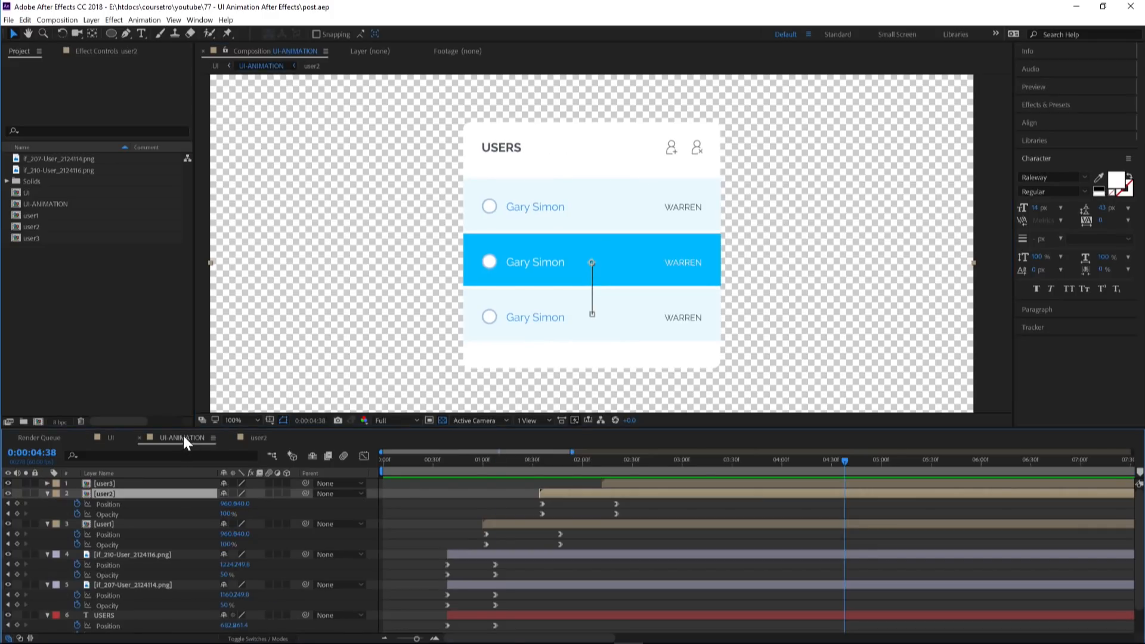
{"action": "left_click_drag", "start_coordinate": [661, 462], "coordinate": [698, 464]}
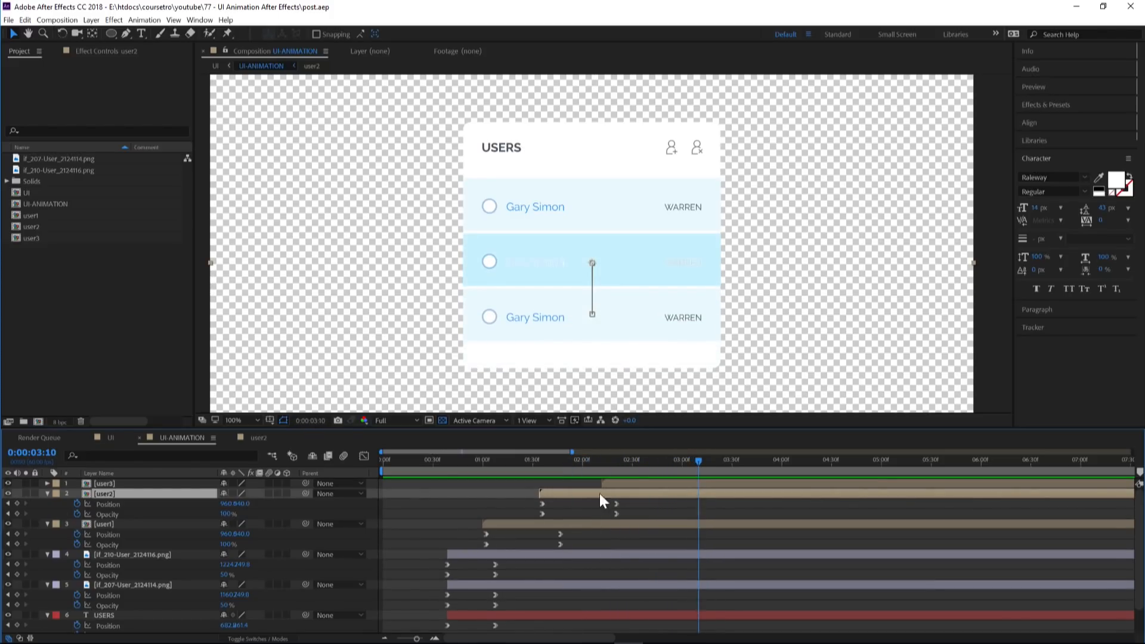
{"action": "left_click", "coordinate": [16, 504]}
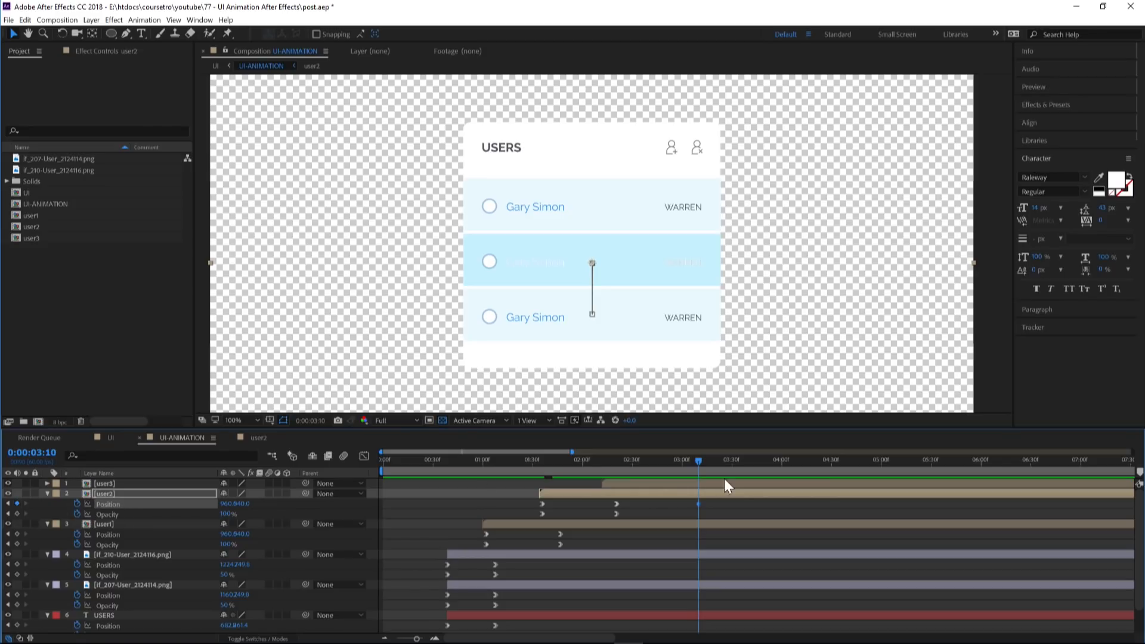
{"action": "left_click_drag", "start_coordinate": [699, 463], "coordinate": [737, 466]}
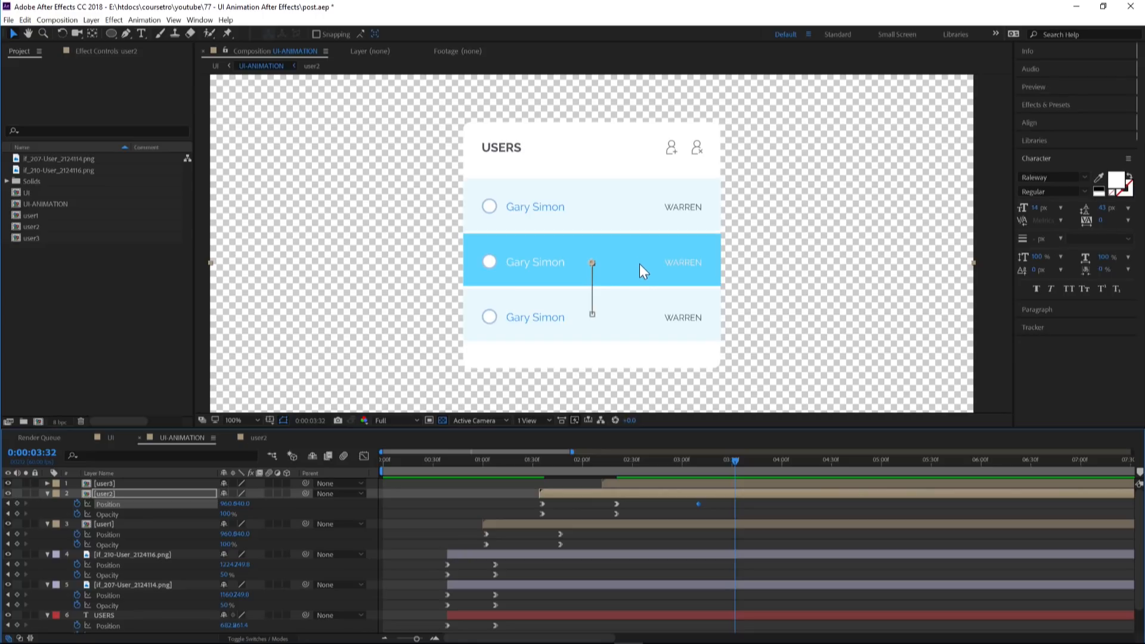
{"action": "left_click_drag", "start_coordinate": [639, 269], "coordinate": [639, 213]}
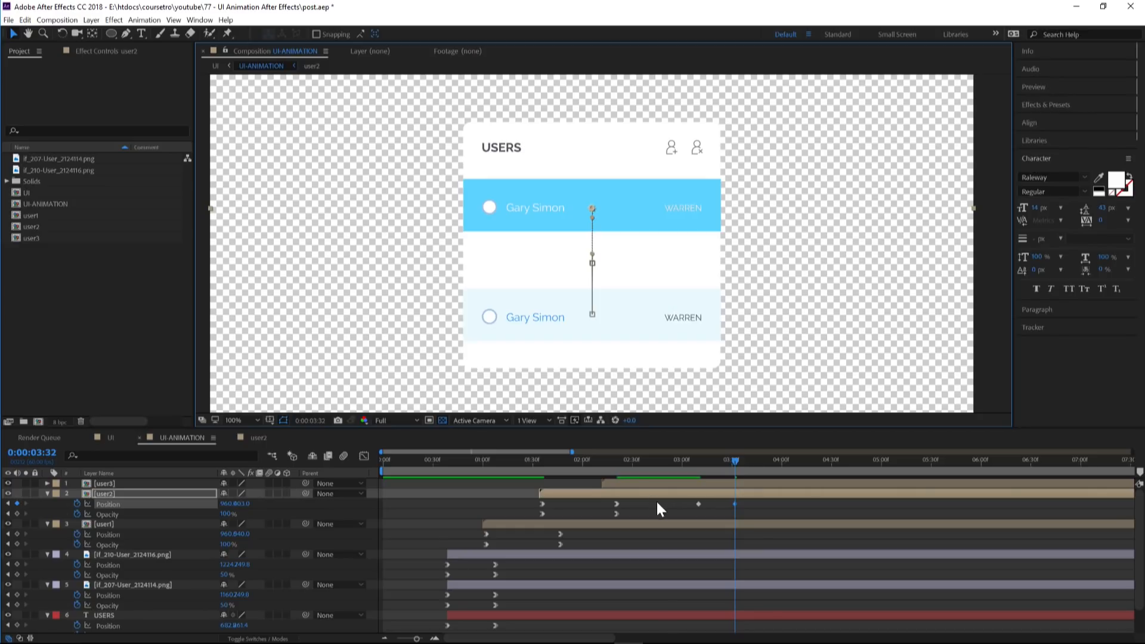
- Add position and opacity keyframes to user1 and user3 at 0:00:03:10, and select both layers
{"action": "left_click", "coordinate": [637, 484]}
{"action": "left_click", "coordinate": [657, 524], "text": "ctrl"}
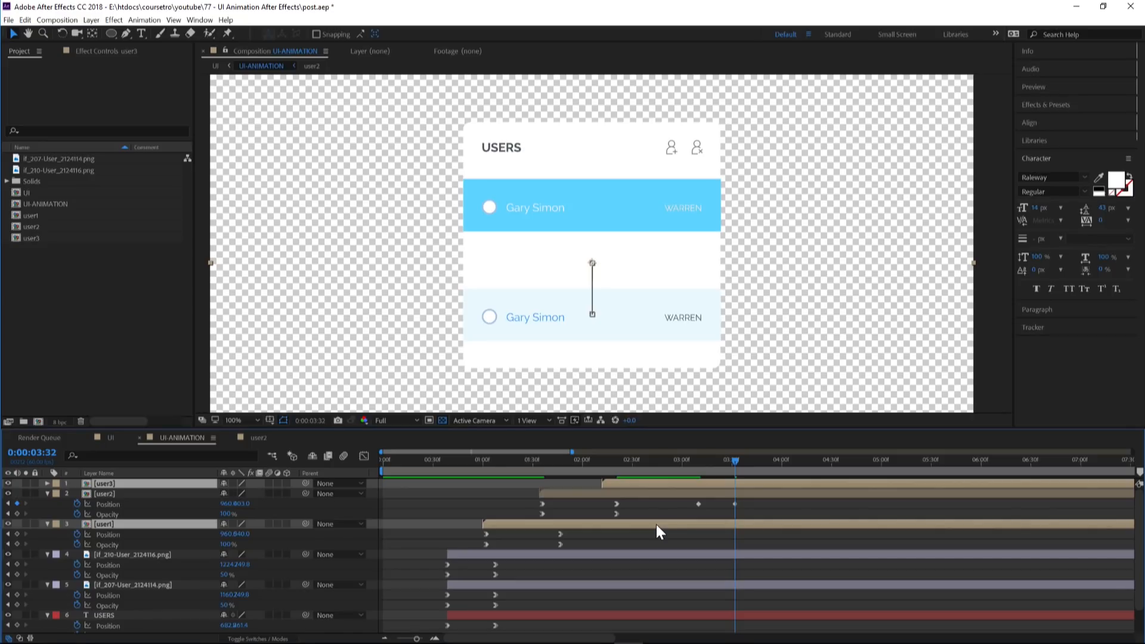
{"action": "key", "text": "u"}
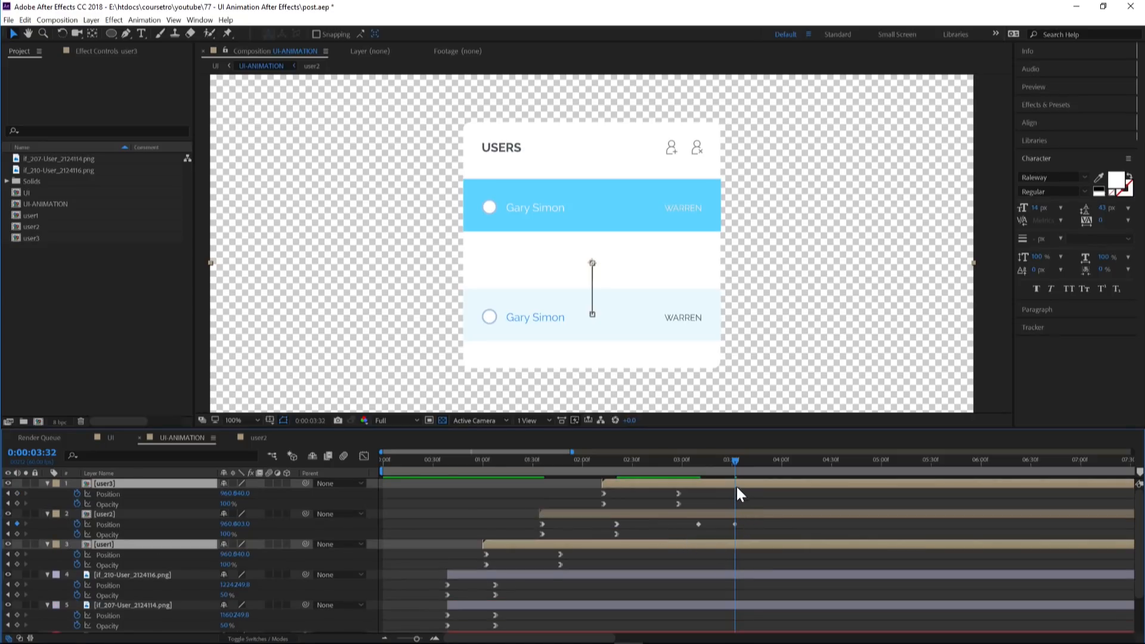
{"action": "left_click_drag", "start_coordinate": [734, 459], "coordinate": [696, 460]}
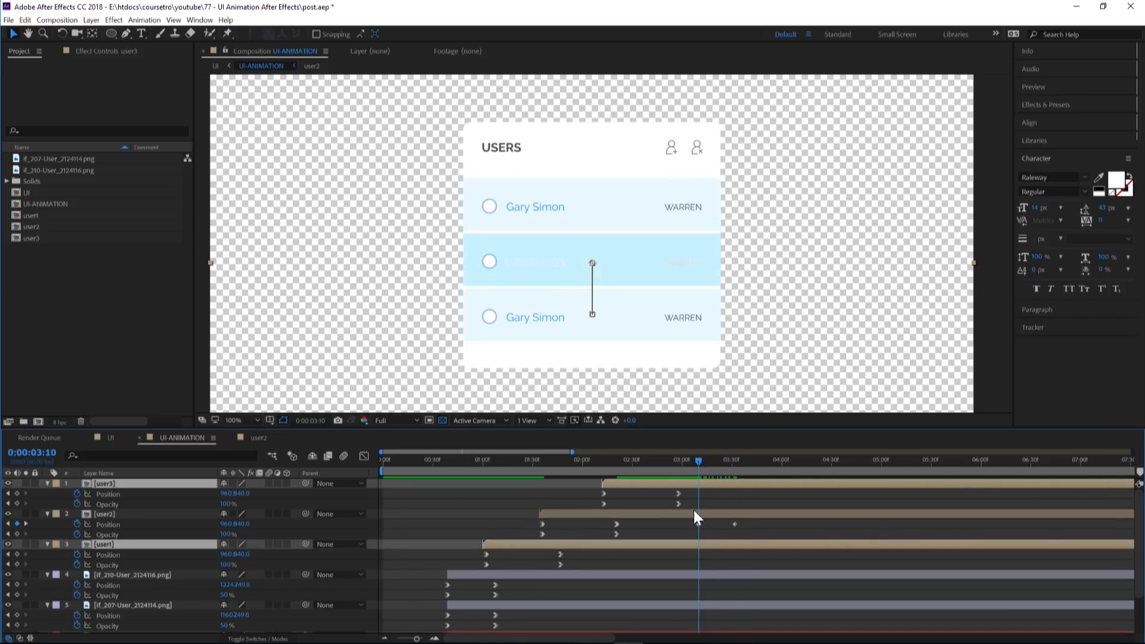
{"action": "left_click", "coordinate": [16, 494]}
{"action": "left_click", "coordinate": [17, 504]}
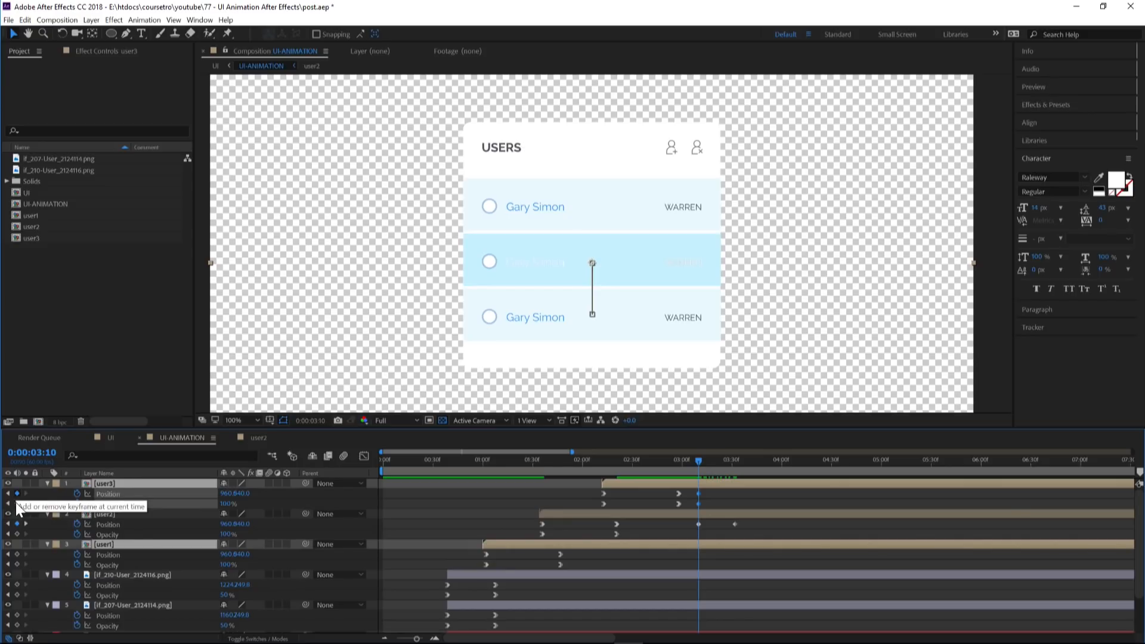
{"action": "left_click", "coordinate": [16, 554]}
{"action": "left_click", "coordinate": [16, 564]}
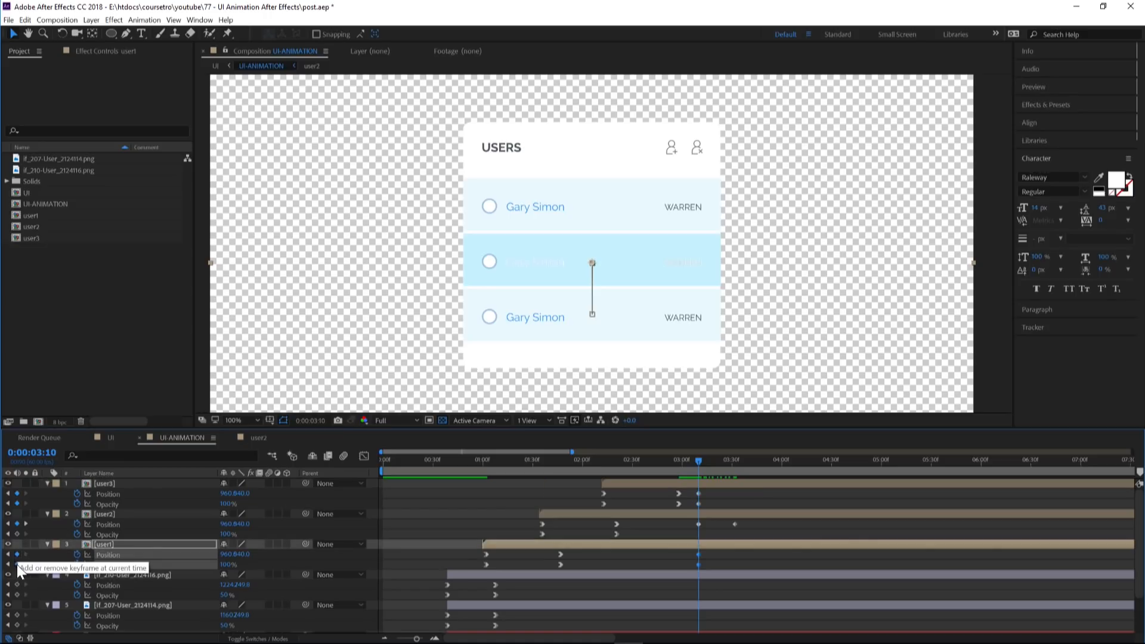
{"action": "left_click", "coordinate": [112, 482], "text": "ctrl"}
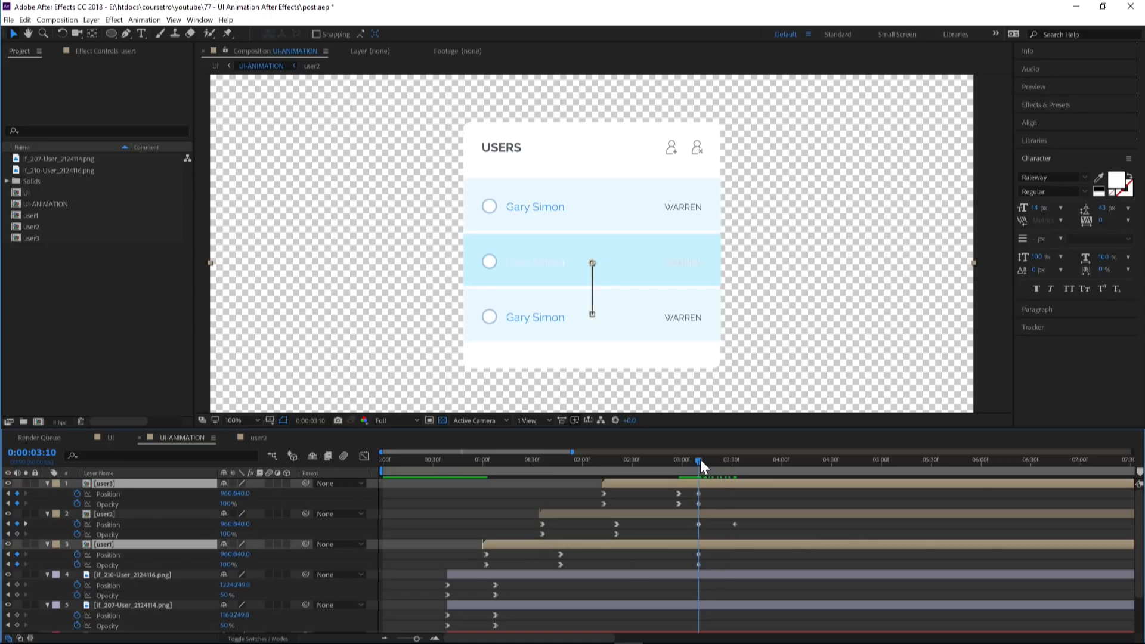
- At 0:00:03:26, move the user1 and user3 rows straight down together and set their opacity to 0%
{"action": "left_click_drag", "start_coordinate": [702, 459], "coordinate": [725, 464]}
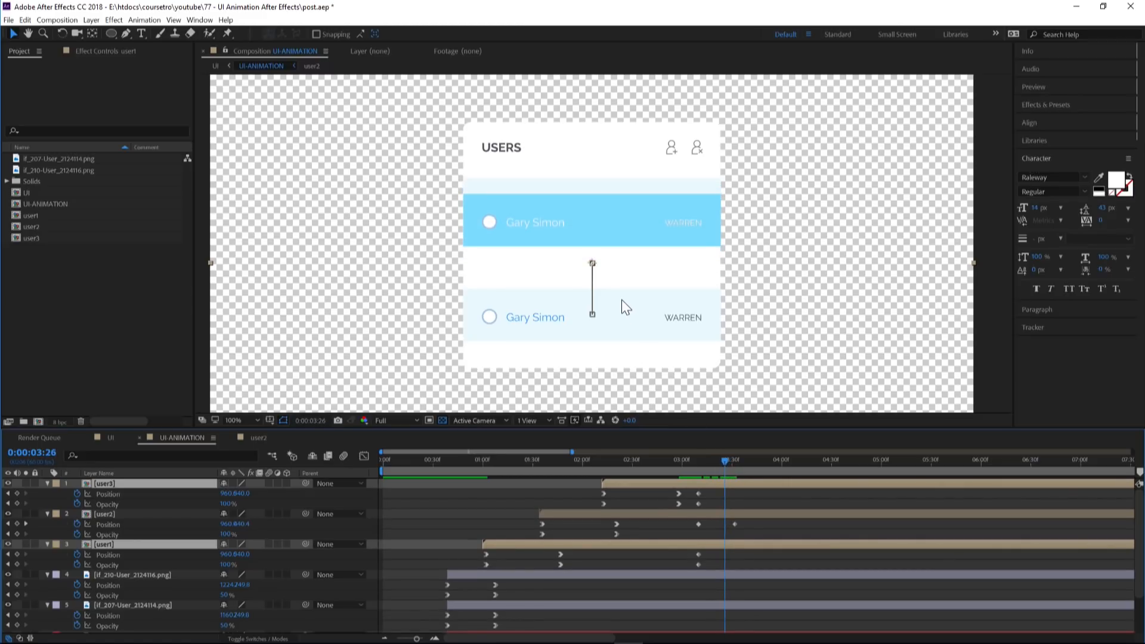
{"action": "left_click_drag", "start_coordinate": [622, 299], "coordinate": [621, 367]}
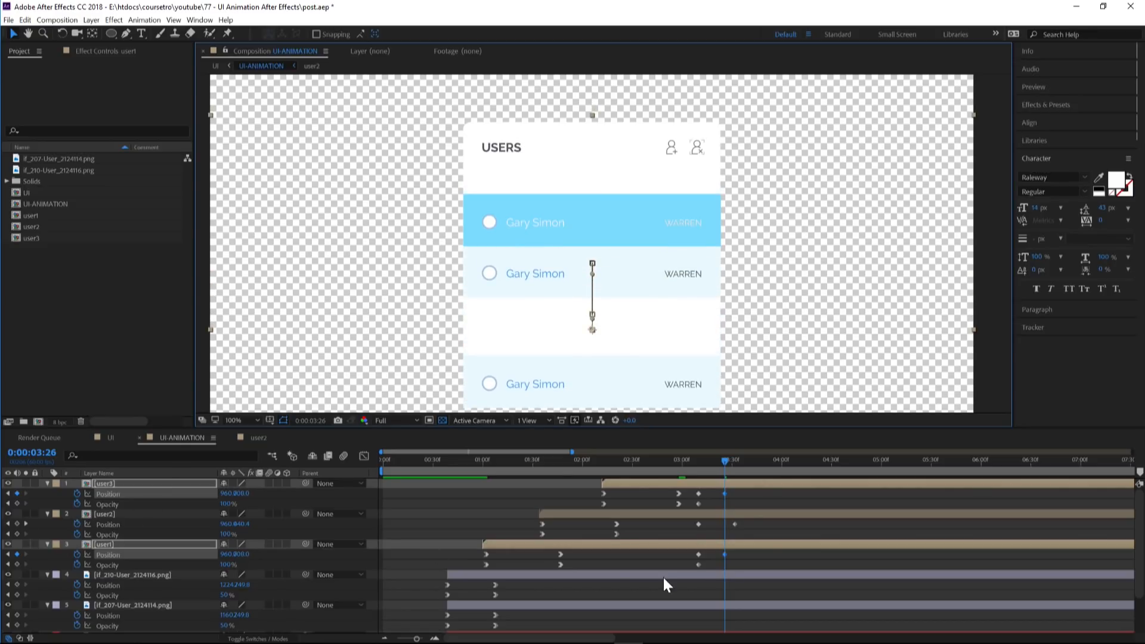
{"action": "left_click", "coordinate": [229, 564]}
{"action": "type", "text": "0"}
{"action": "key", "text": "Return"}
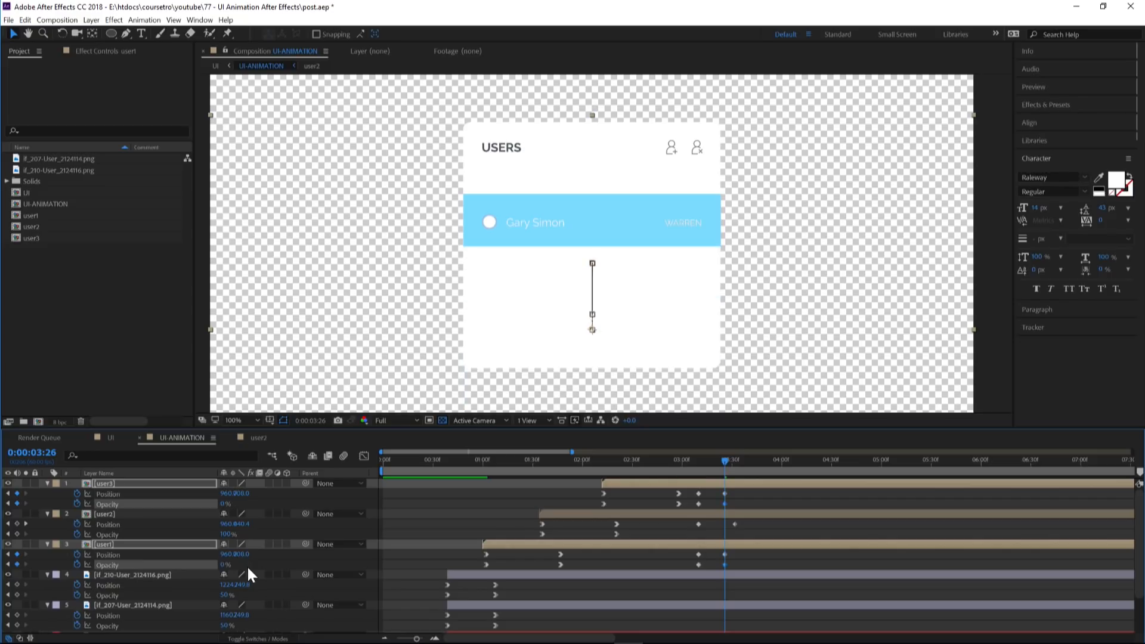
- Apply Easy Ease In to the new position and opacity keyframes of user1, user2 and user3 from 0:00:03:10 onward
{"action": "mouse_move", "coordinate": [723, 470]}
{"action": "left_mouse_down"}
{"action": "mouse_move", "coordinate": [689, 462]}
{"action": "mouse_move", "coordinate": [728, 461]}
{"action": "left_mouse_up"}
{"action": "left_click_drag", "start_coordinate": [742, 521], "coordinate": [701, 529]}
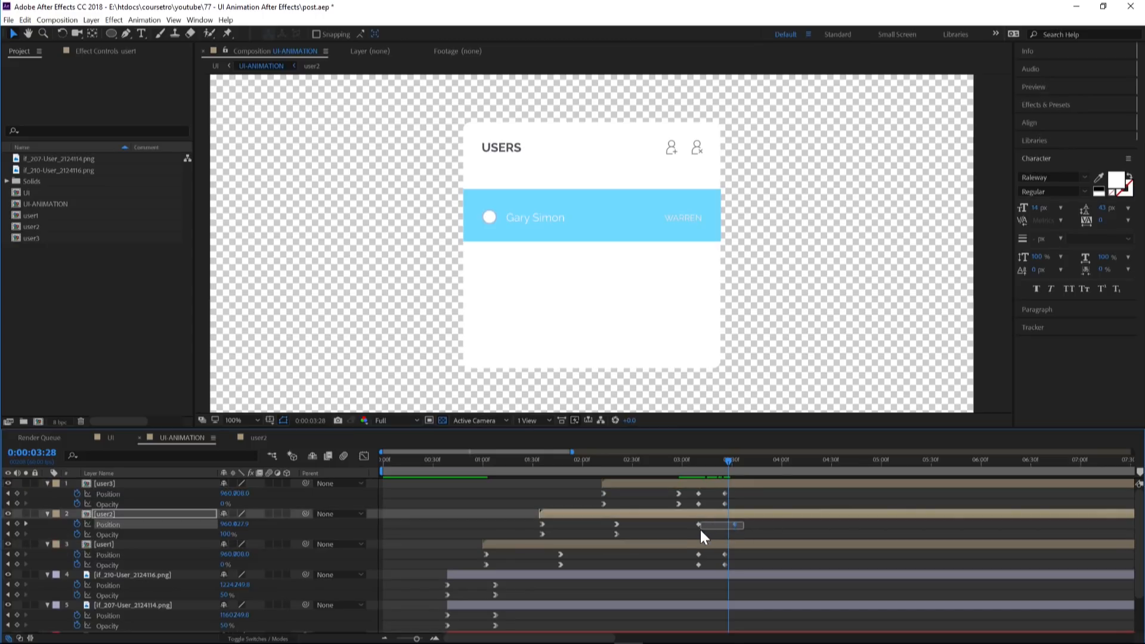
{"action": "left_click_drag", "start_coordinate": [690, 490], "coordinate": [736, 577]}
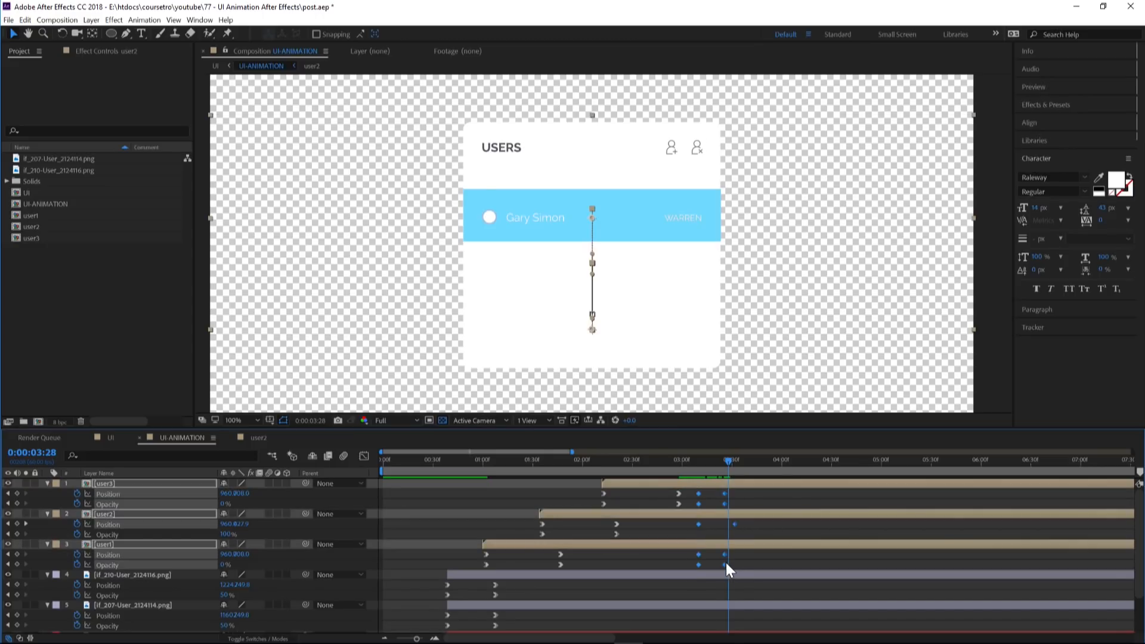
{"action": "right_click", "coordinate": [725, 563]}
{"action": "mouse_move", "coordinate": [746, 556]}
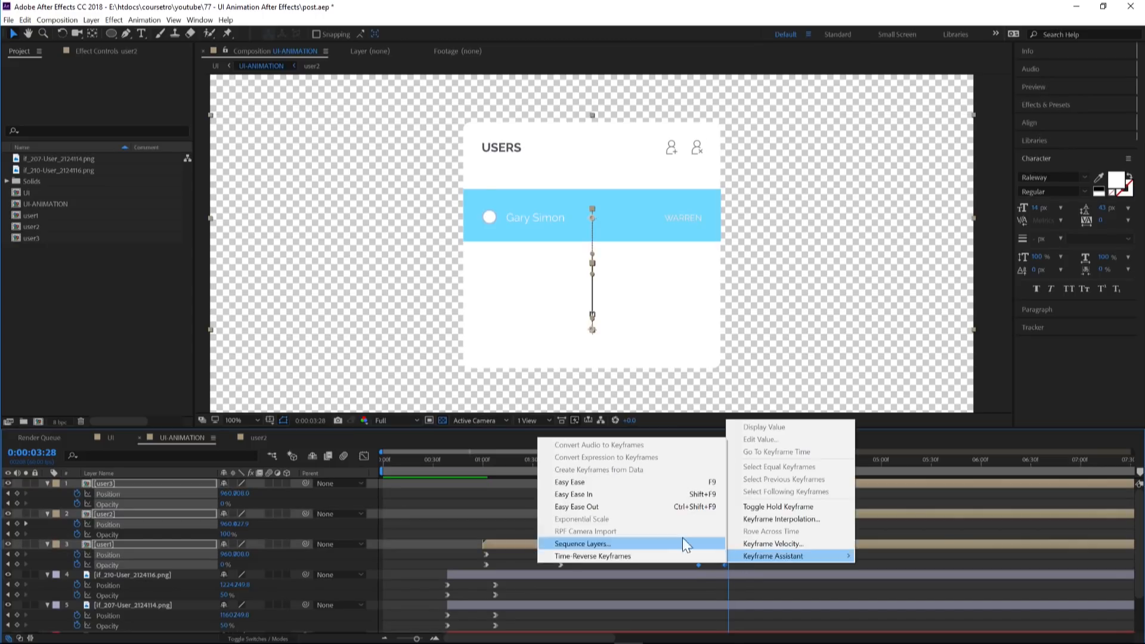
{"action": "left_click", "coordinate": [574, 494]}
{"action": "left_click", "coordinate": [644, 535]}
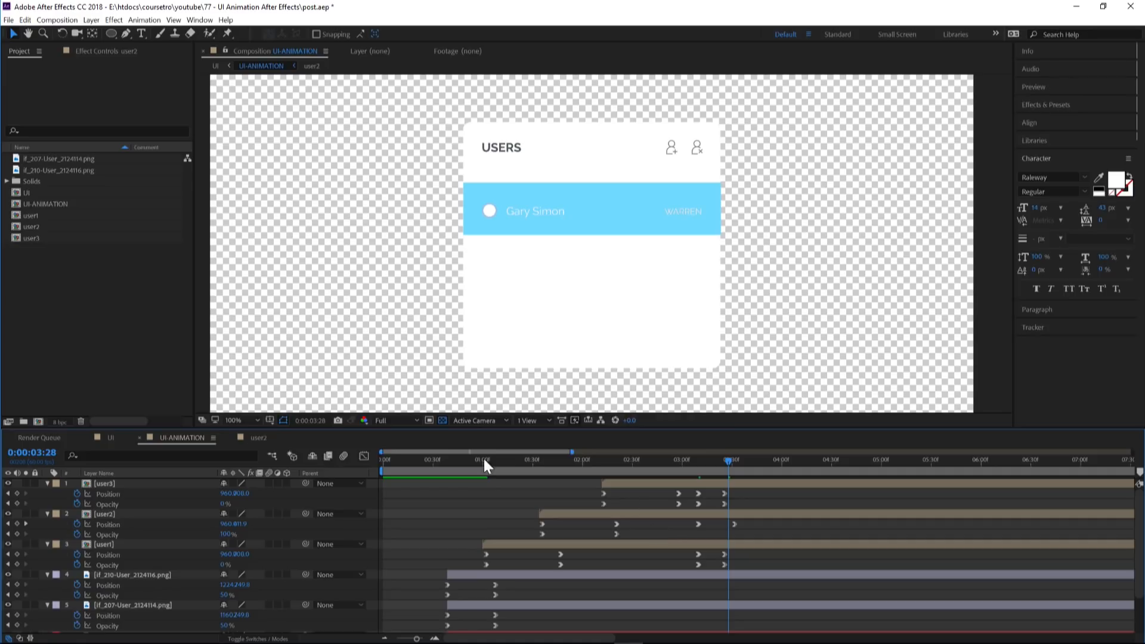
- Play back the UI composition to check the row transition, and scrub UI-ANIMATION to 0:00:03:38
{"action": "left_click", "coordinate": [110, 438]}
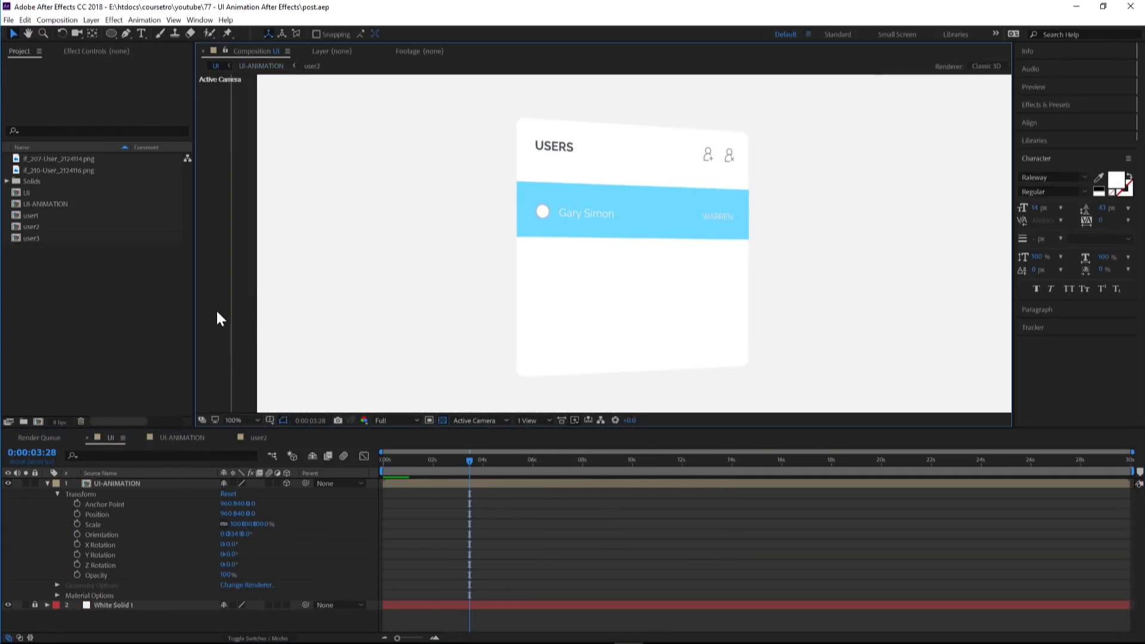
{"action": "key", "text": "space"}
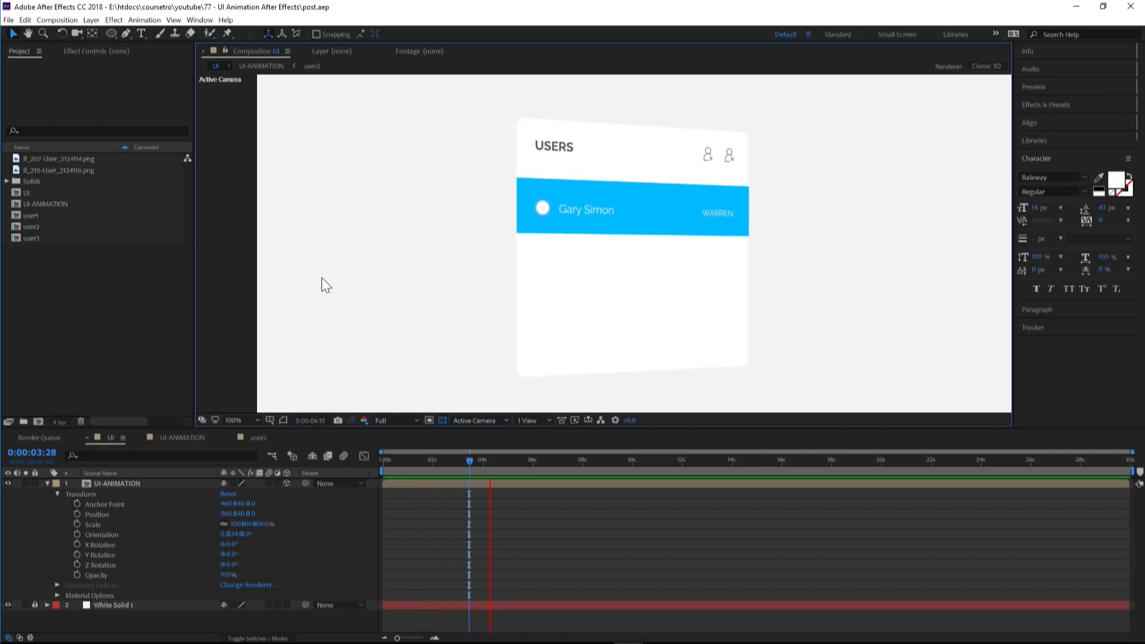
{"action": "key", "text": "space"}
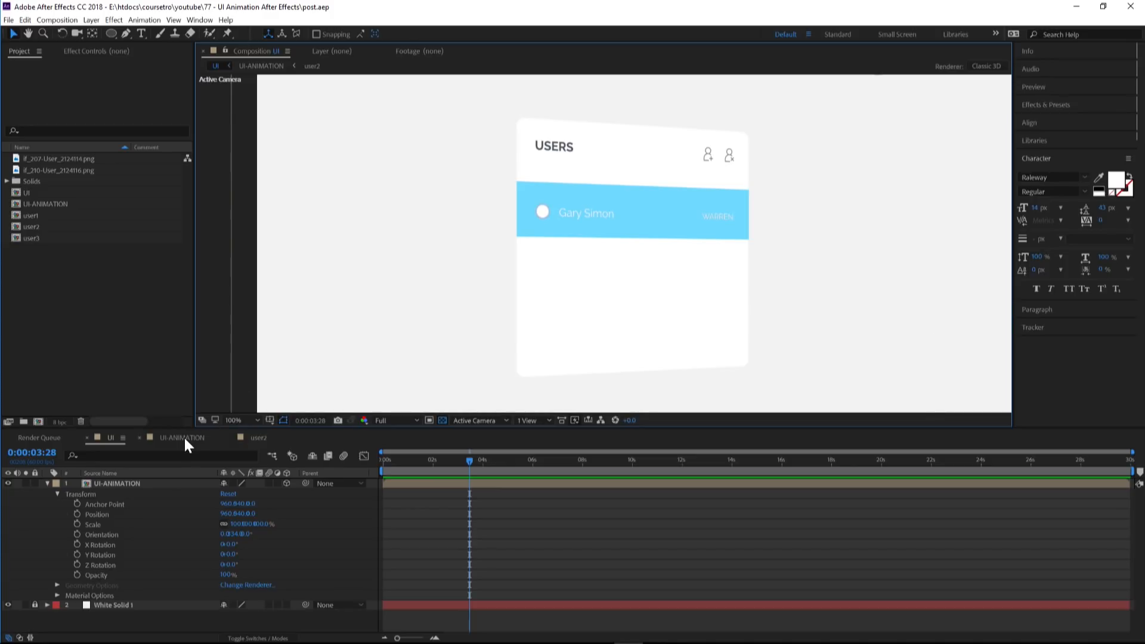
{"action": "left_click", "coordinate": [182, 438]}
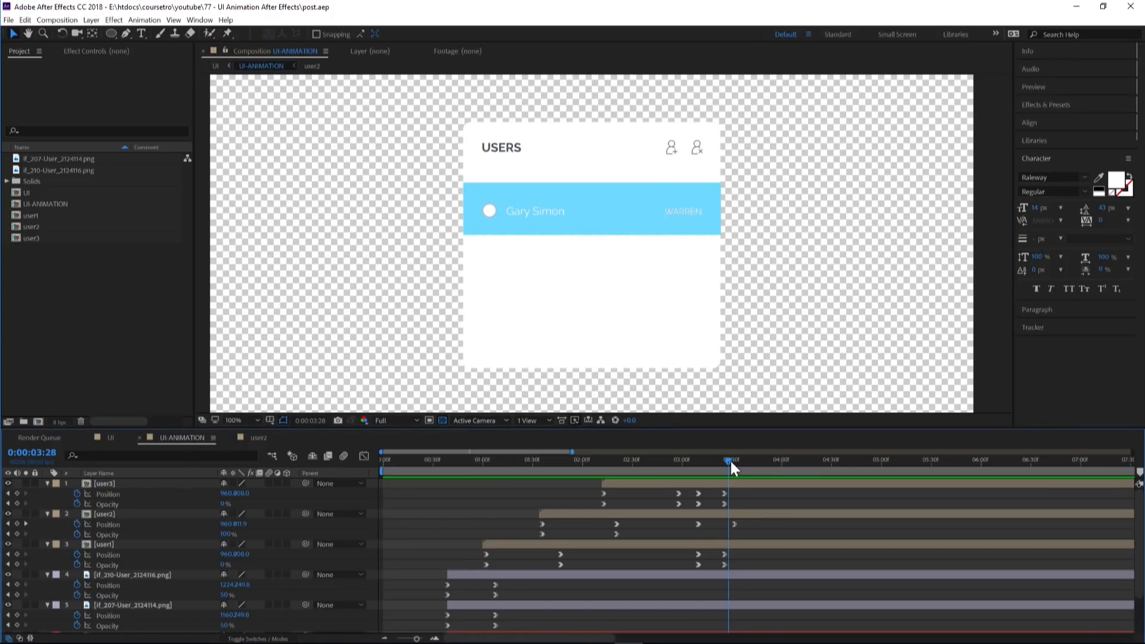
{"action": "left_click_drag", "start_coordinate": [731, 460], "coordinate": [746, 460]}
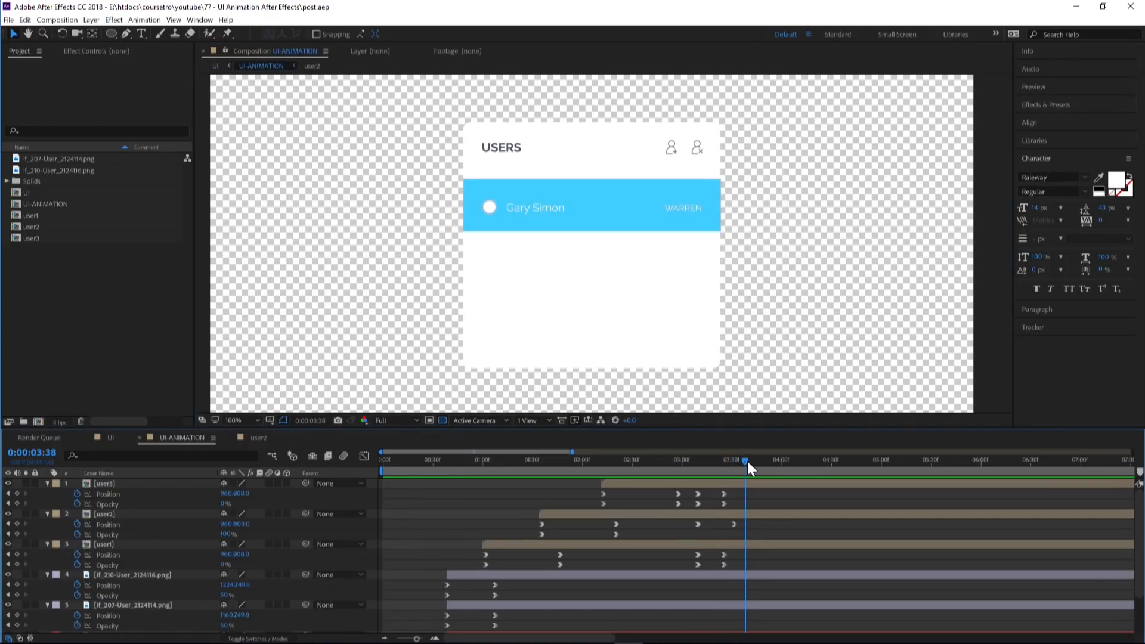
- In the user2 composition, duplicate Shape Layer 6 and shift the copy so it starts at 0:00:02:18
{"action": "left_click", "coordinate": [260, 438]}
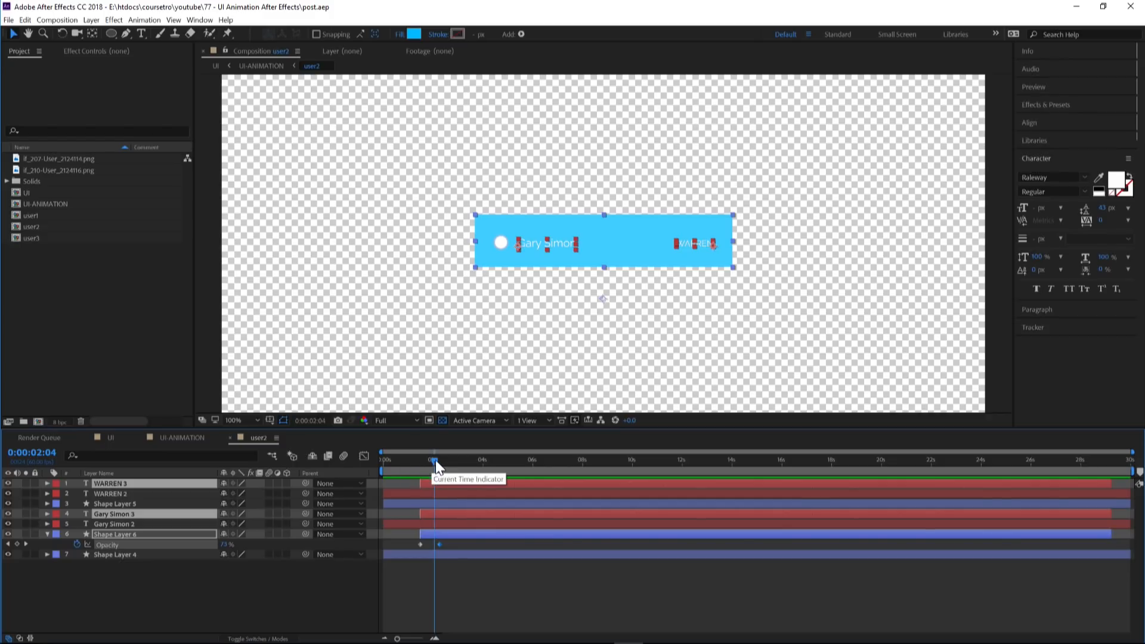
{"action": "left_click_drag", "start_coordinate": [436, 460], "coordinate": [447, 460]}
{"action": "left_click", "coordinate": [459, 534]}
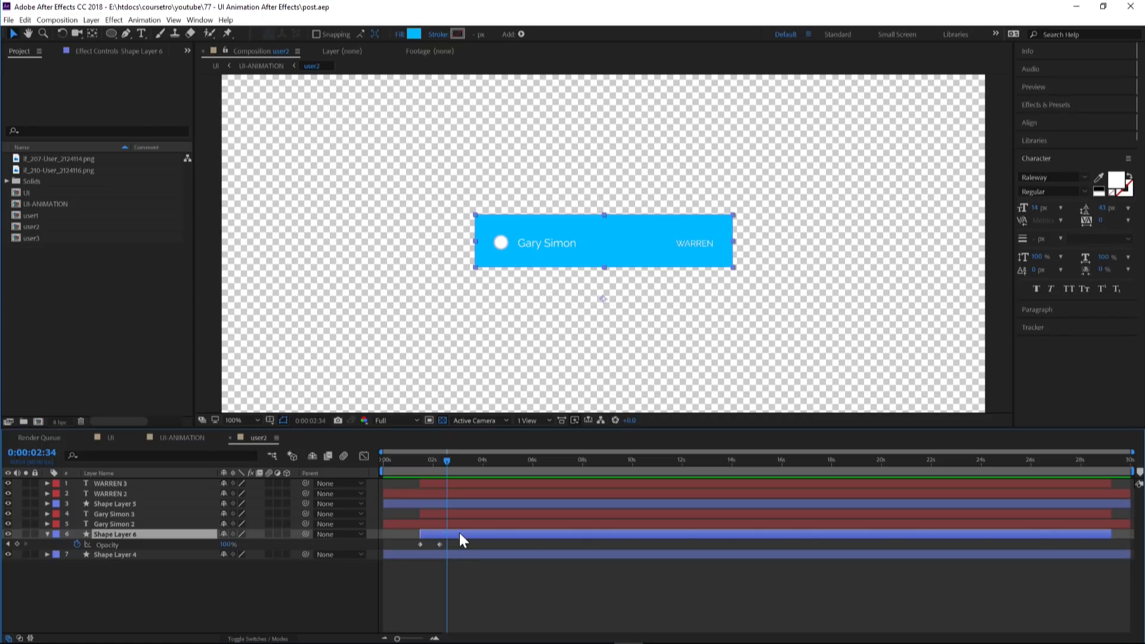
{"action": "key", "text": "ctrl+d"}
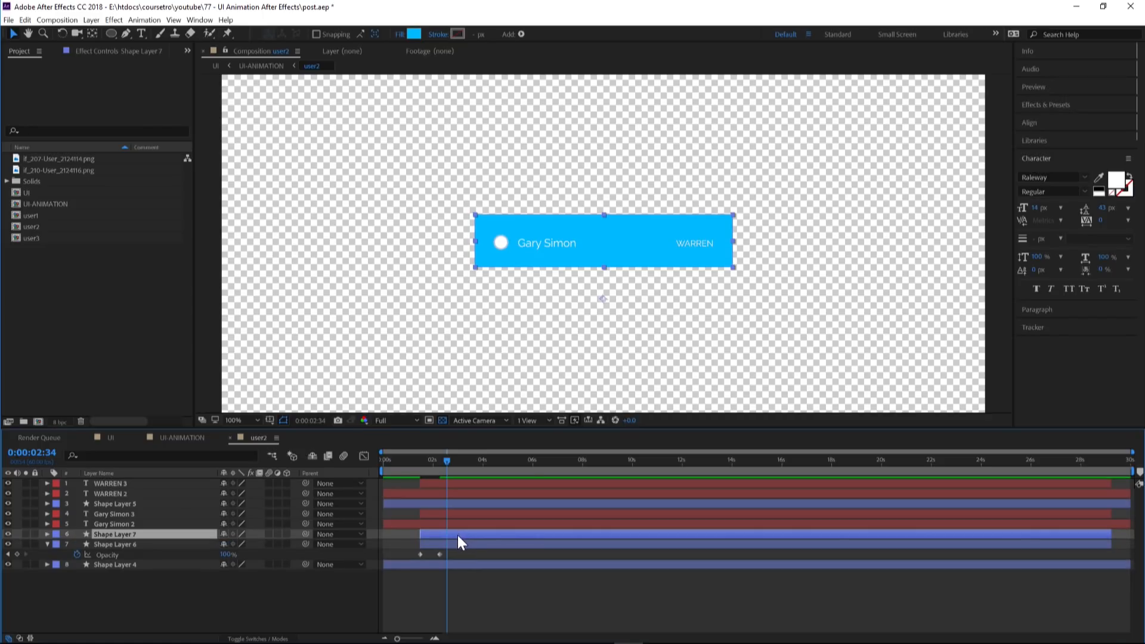
{"action": "left_click_drag", "start_coordinate": [453, 535], "coordinate": [470, 538]}
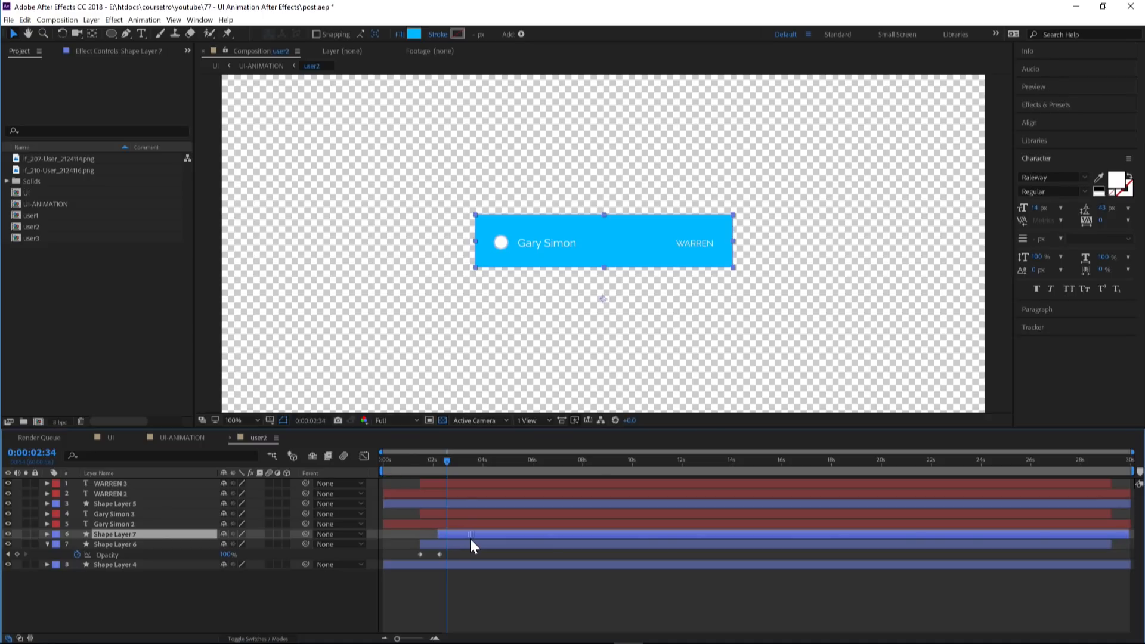
{"action": "left_click_drag", "start_coordinate": [423, 460], "coordinate": [441, 464]}
{"action": "left_click_drag", "start_coordinate": [466, 536], "coordinate": [467, 536]}
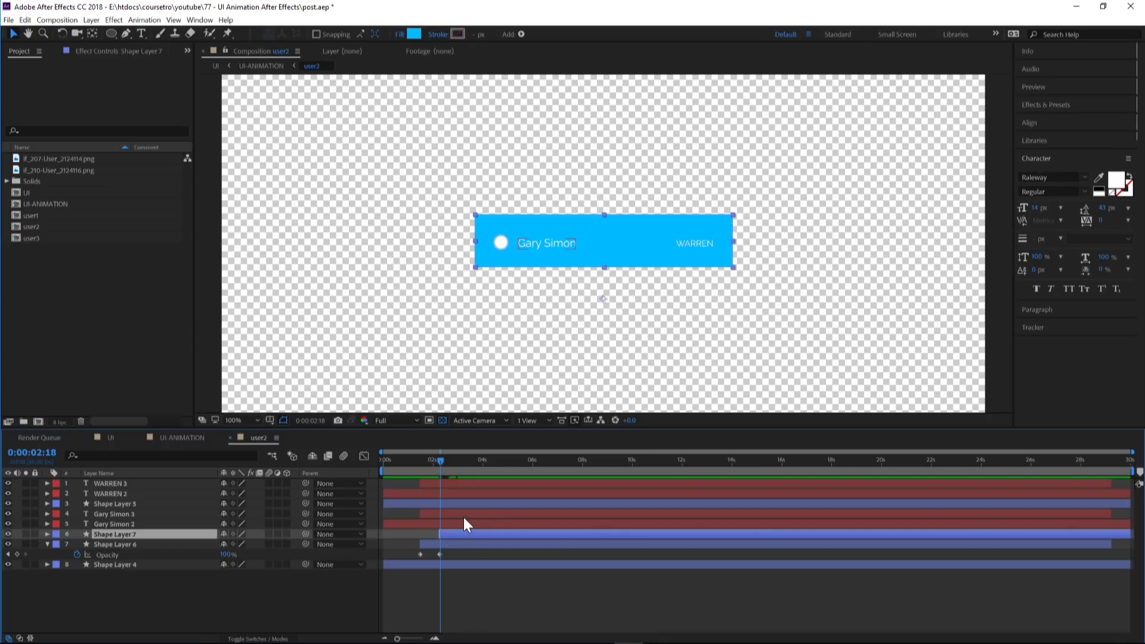
- Delete the opacity keyframes of Shape Layer 7 and place the layer below Shape Layer 6 in the stack
{"action": "key", "text": "u"}
{"action": "left_click_drag", "start_coordinate": [476, 543], "coordinate": [427, 545]}
{"action": "key", "text": "Delete"}
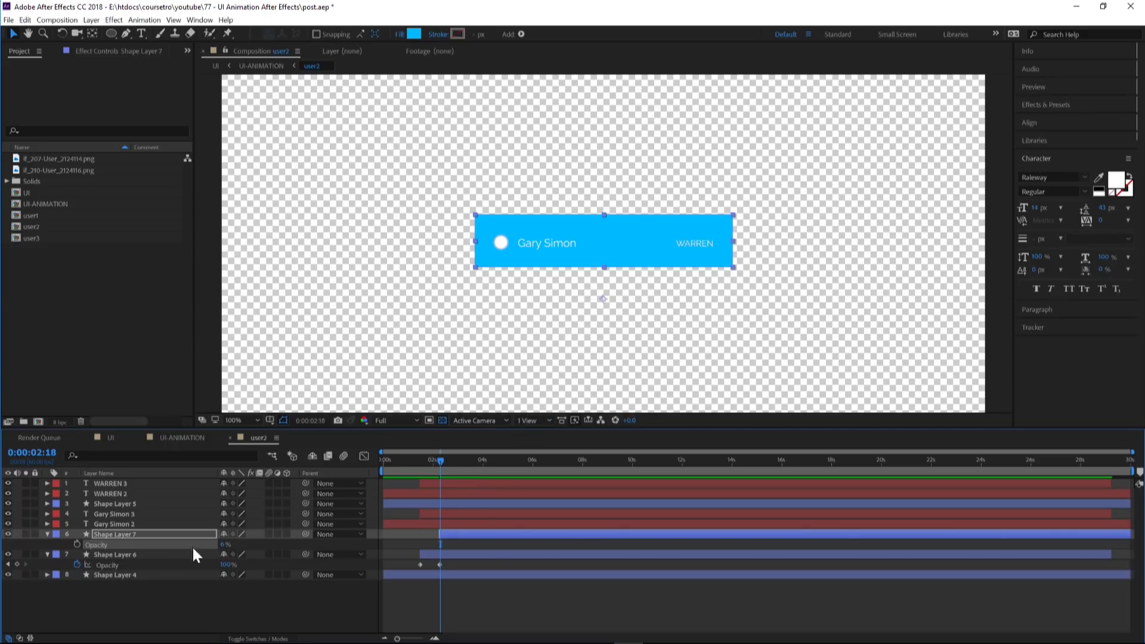
{"action": "left_click_drag", "start_coordinate": [118, 534], "coordinate": [117, 561]}
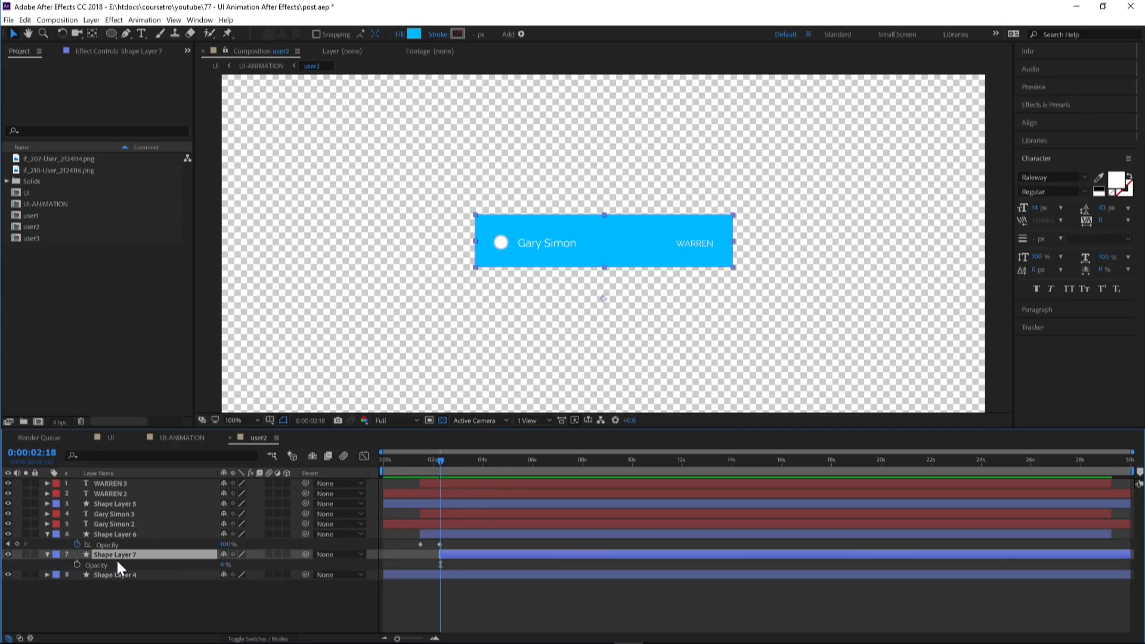
- Nudge Shape Layer 7 straight down so its lower edge extends below the blue row
{"action": "key", "text": "Down"}
{"action": "key", "text": "Down"}
{"action": "key", "text": "Down"}
{"action": "key", "text": "Down"}
{"action": "key", "text": "Down"}
{"action": "key", "text": "Down"}
{"action": "key", "text": "Down"}
{"action": "key", "text": "Down"}
{"action": "key", "text": "Down"}
{"action": "key", "text": "Down"}
{"action": "key", "text": "Down"}
{"action": "key", "text": "Down"}
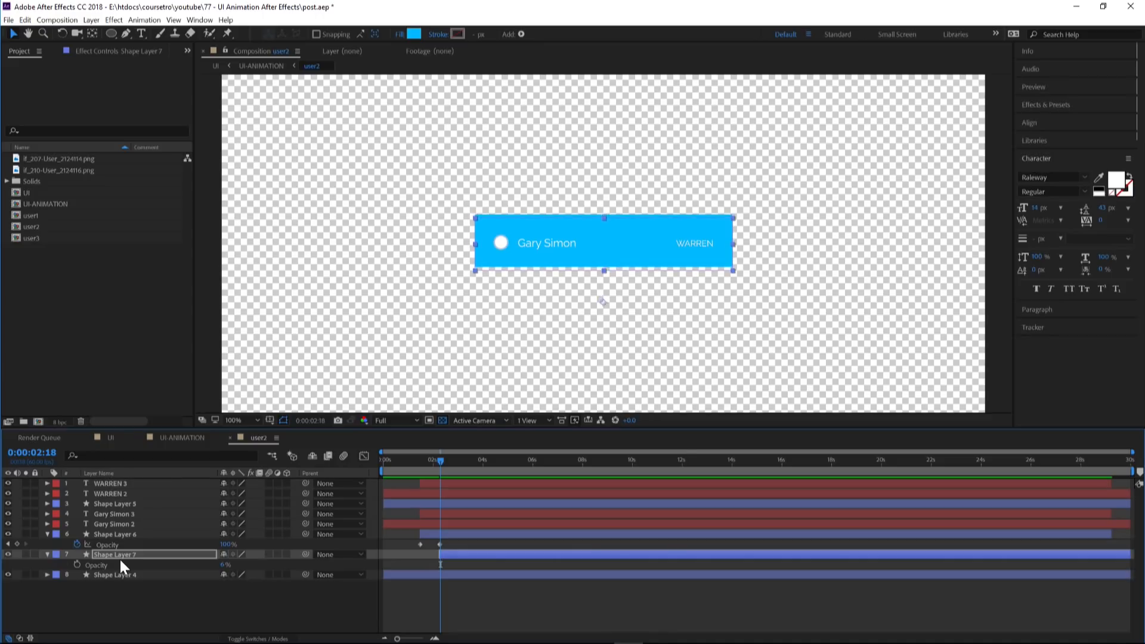
{"action": "key", "text": "Down"}
{"action": "key", "text": "Down"}
{"action": "key", "text": "Down"}
{"action": "key", "text": "Down"}
{"action": "key", "text": "Down"}
{"action": "key", "text": "Down"}
{"action": "key", "text": "Down"}
{"action": "key", "text": "Down"}
{"action": "key", "text": "Down"}
{"action": "key", "text": "Down"}
{"action": "key", "text": "Down"}
{"action": "key", "text": "Down"}
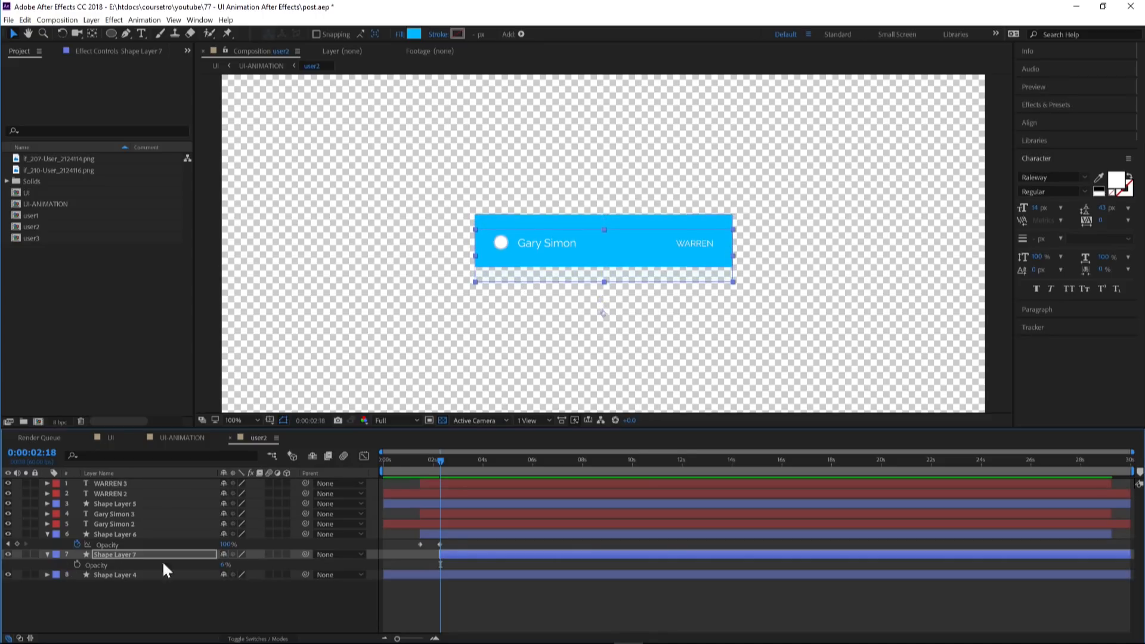
- Set Shape Layer 7's opacity to 100% and its fill color to dark blue 1C4859
{"action": "left_click", "coordinate": [225, 564]}
{"action": "type", "text": "100"}
{"action": "key", "text": "Return"}
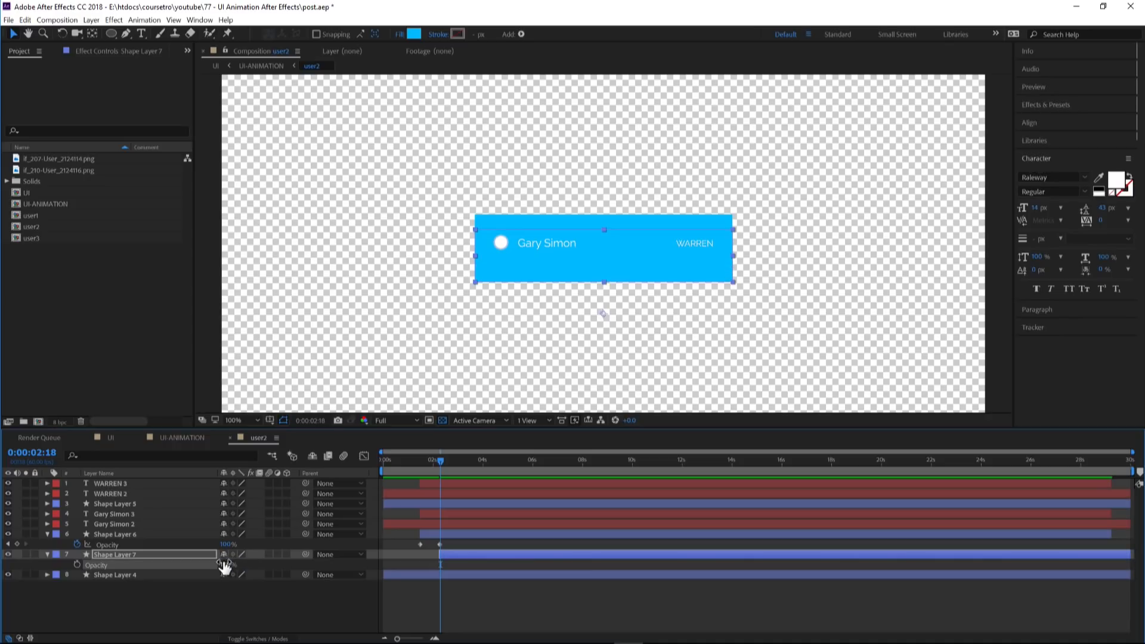
{"action": "left_click", "coordinate": [414, 36]}
{"action": "left_click_drag", "start_coordinate": [530, 296], "coordinate": [498, 319]}
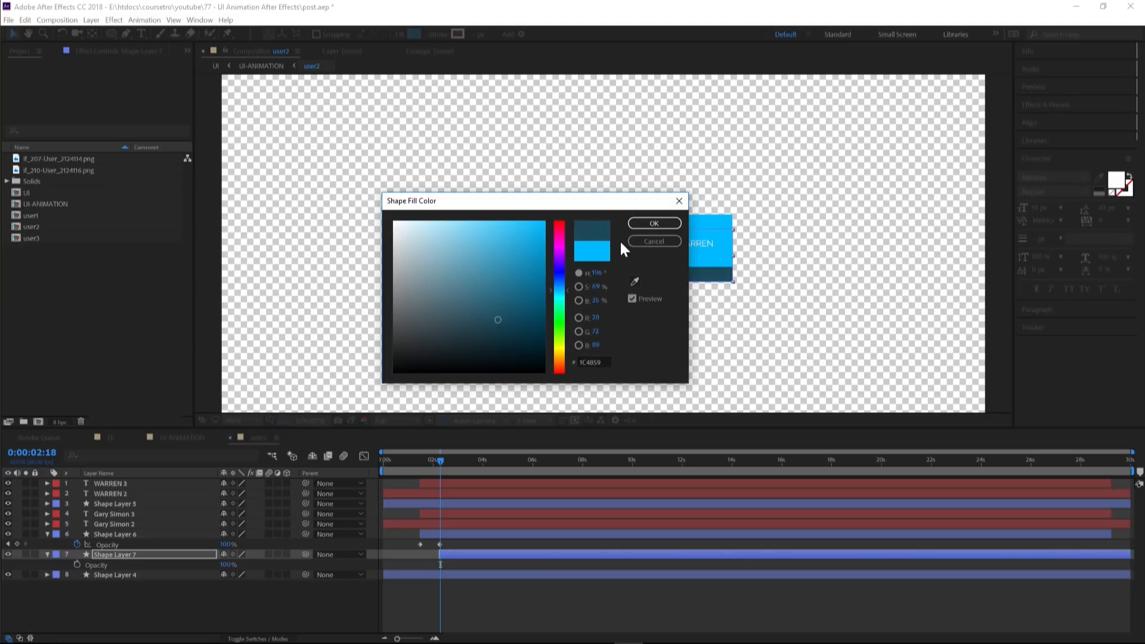
{"action": "left_click", "coordinate": [653, 224]}
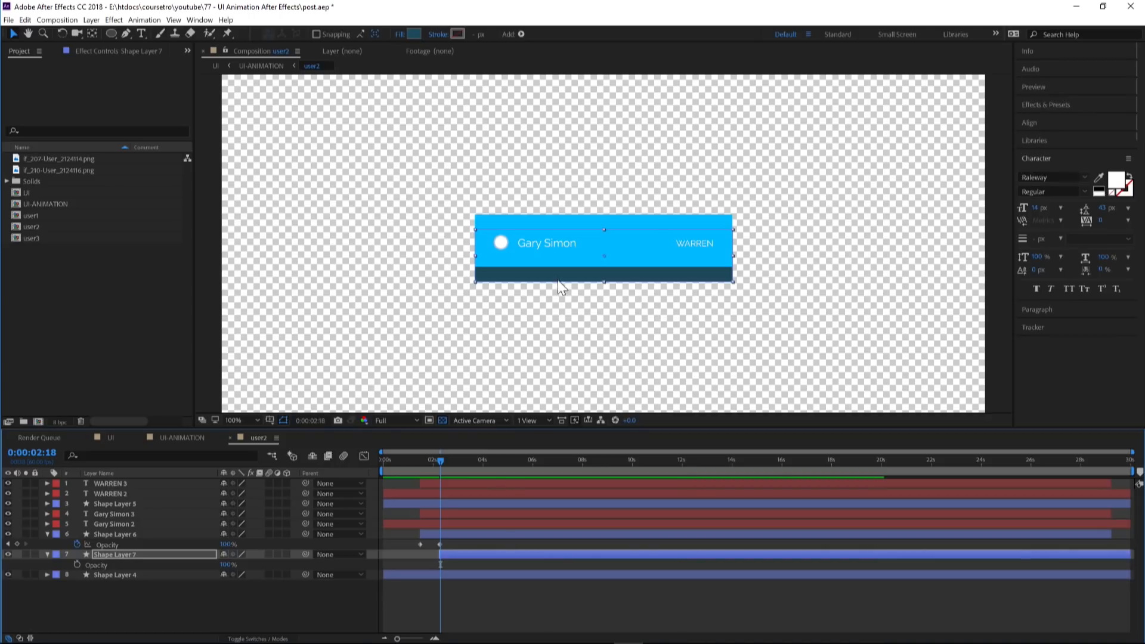
- Stretch the dark rectangle downward to cover most of the card below the blue row, checking its fit in UI-ANIMATION
{"action": "left_click_drag", "start_coordinate": [558, 277], "coordinate": [606, 362]}
{"action": "left_click", "coordinate": [173, 437]}
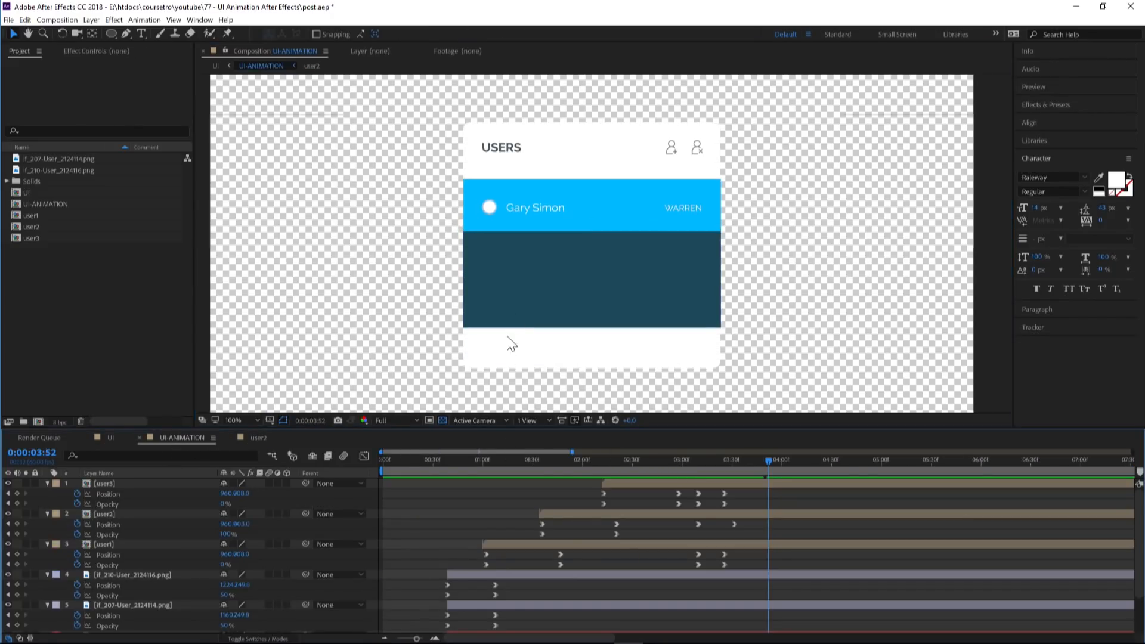
{"action": "left_click", "coordinate": [257, 438]}
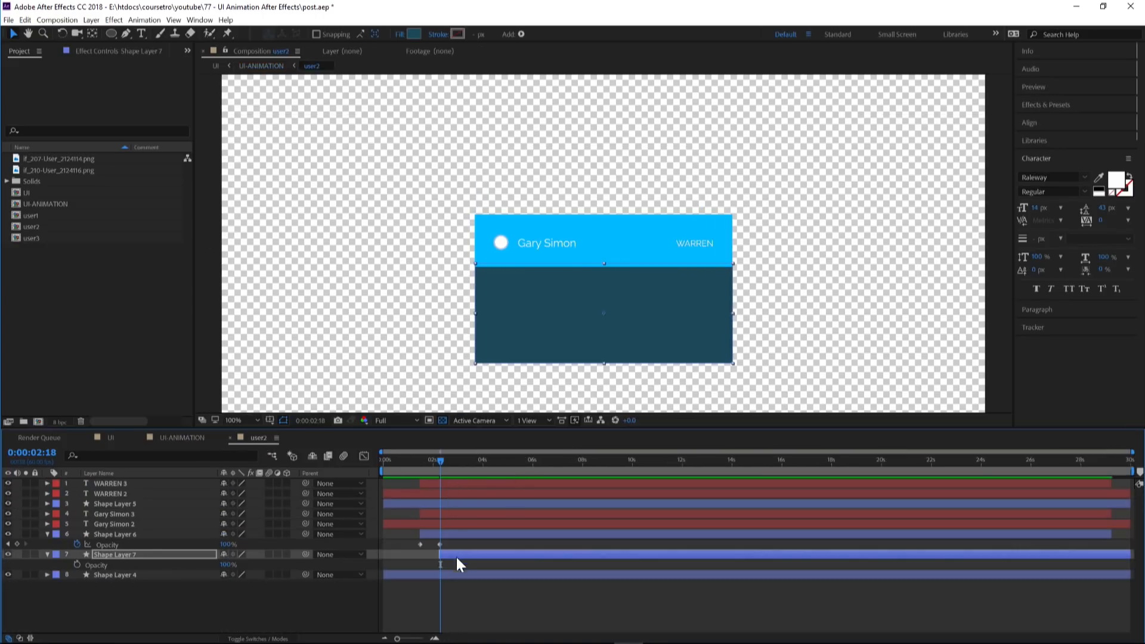
{"action": "mouse_move", "coordinate": [604, 363]}
{"action": "left_mouse_down"}
{"action": "mouse_move", "coordinate": [604, 372]}
{"action": "mouse_move", "coordinate": [606, 351]}
{"action": "left_mouse_up"}
{"action": "left_click", "coordinate": [188, 438]}
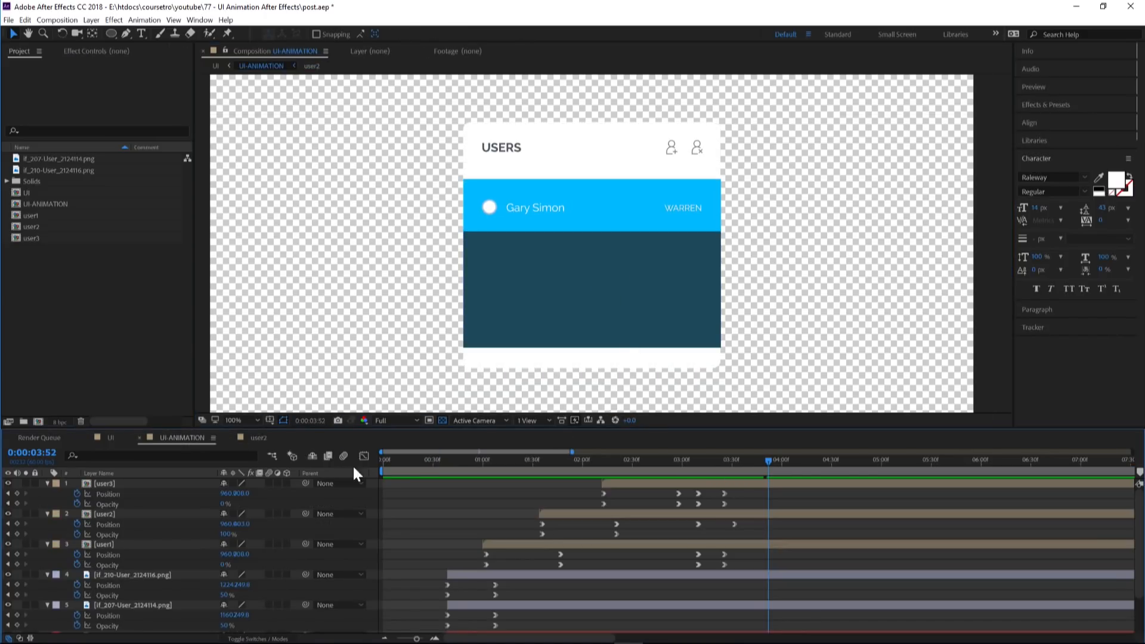
- In user2, keyframe Shape Layer 7's position and scale at 0:00:03:11, and at 0:00:02:16 collapse it vertically behind the blue row
{"action": "left_click", "coordinate": [266, 438]}
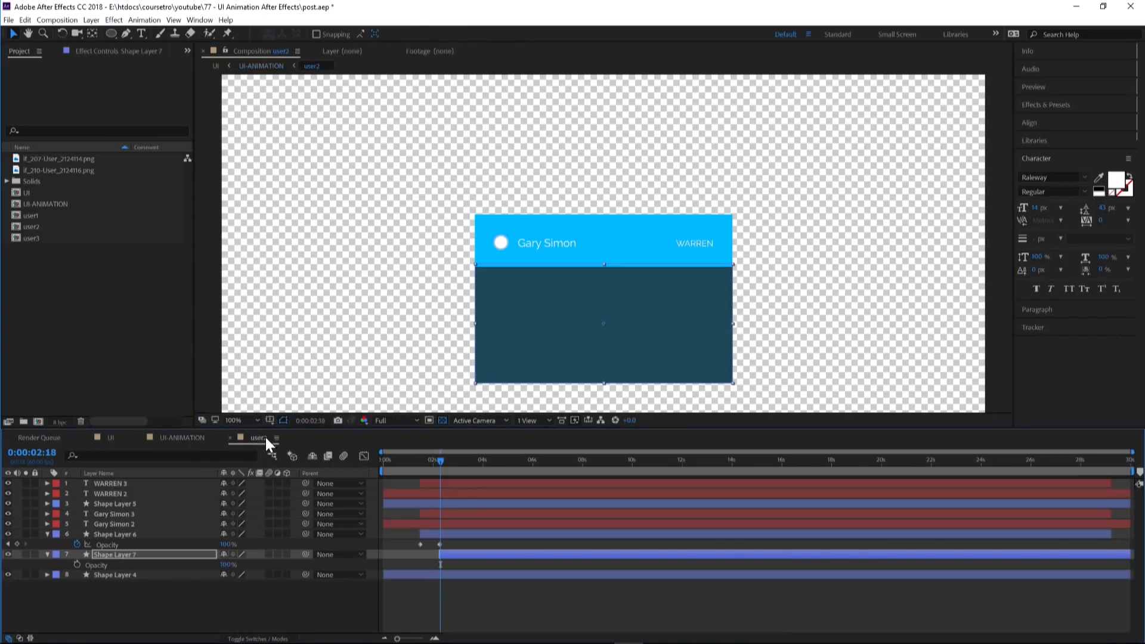
{"action": "left_click_drag", "start_coordinate": [439, 461], "coordinate": [462, 463]}
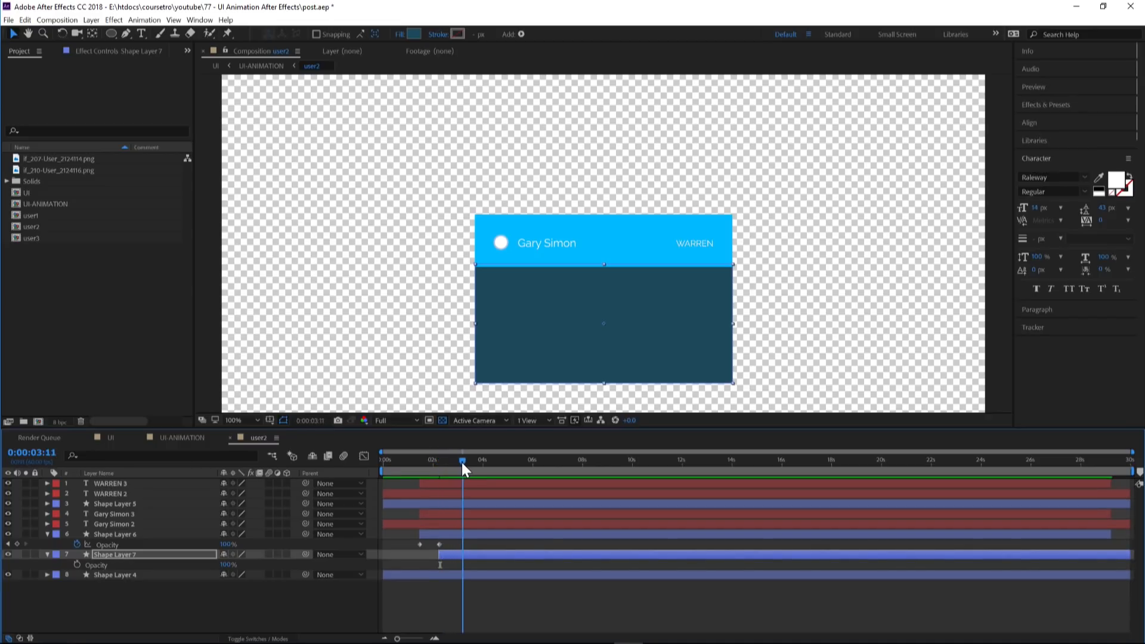
{"action": "left_click", "coordinate": [475, 555]}
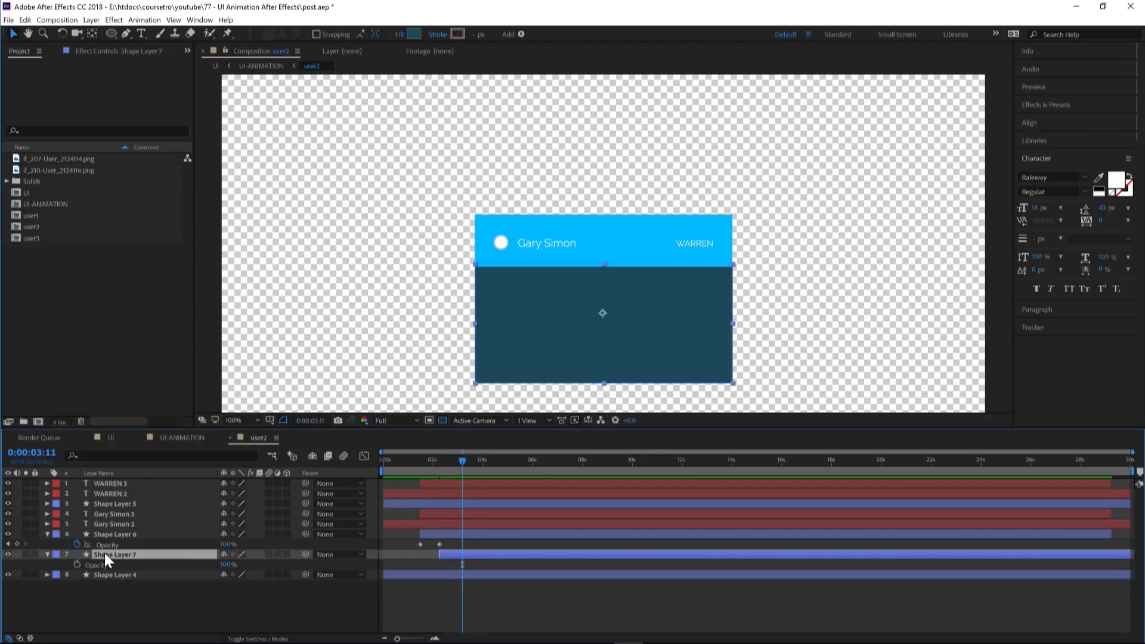
{"action": "key", "text": "s"}
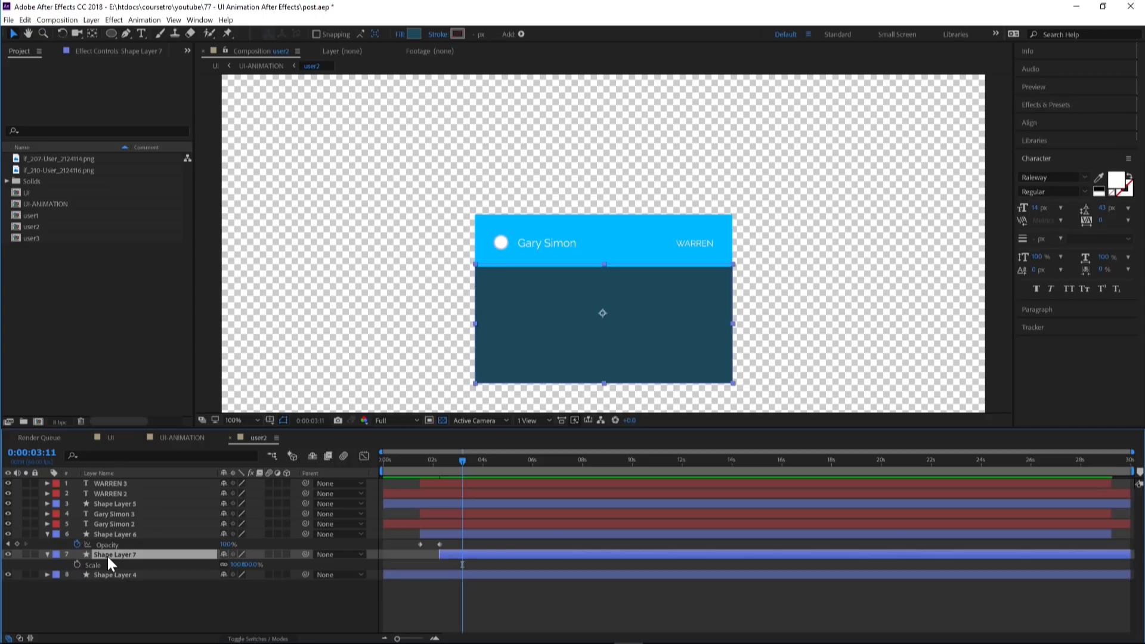
{"action": "key", "text": "shift+p"}
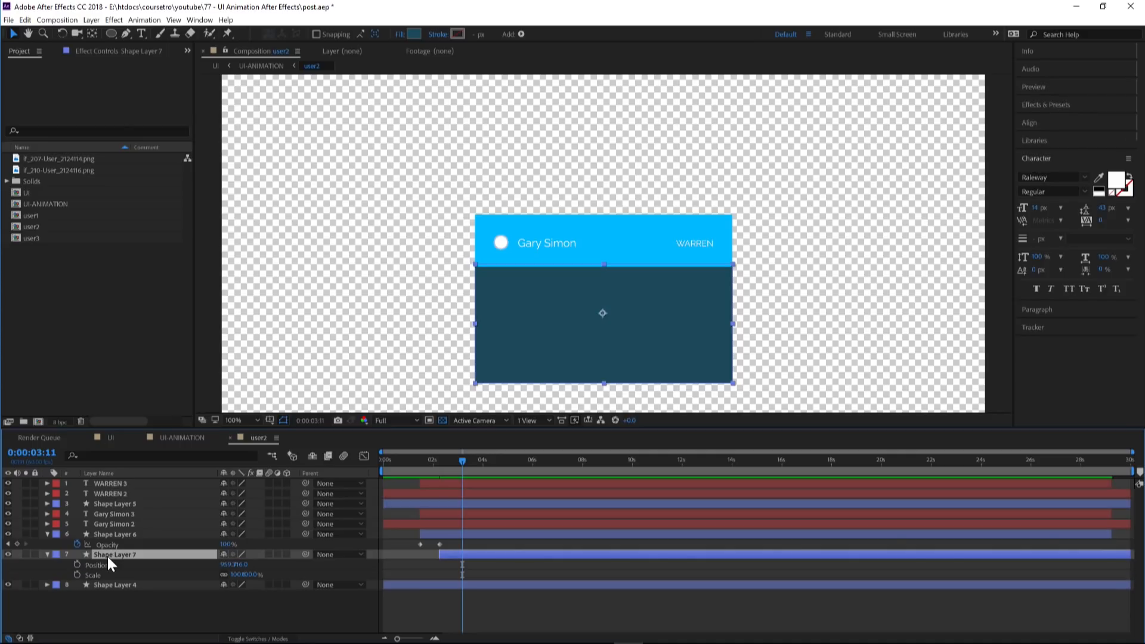
{"action": "left_click", "coordinate": [77, 565]}
{"action": "left_click", "coordinate": [77, 575]}
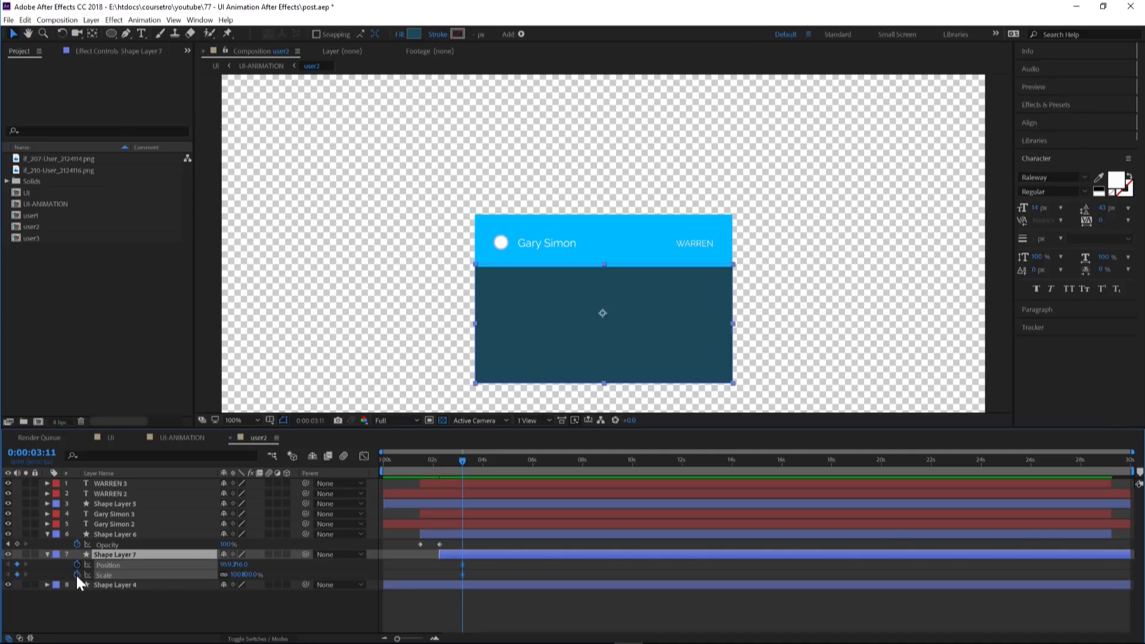
{"action": "left_click_drag", "start_coordinate": [454, 457], "coordinate": [439, 457]}
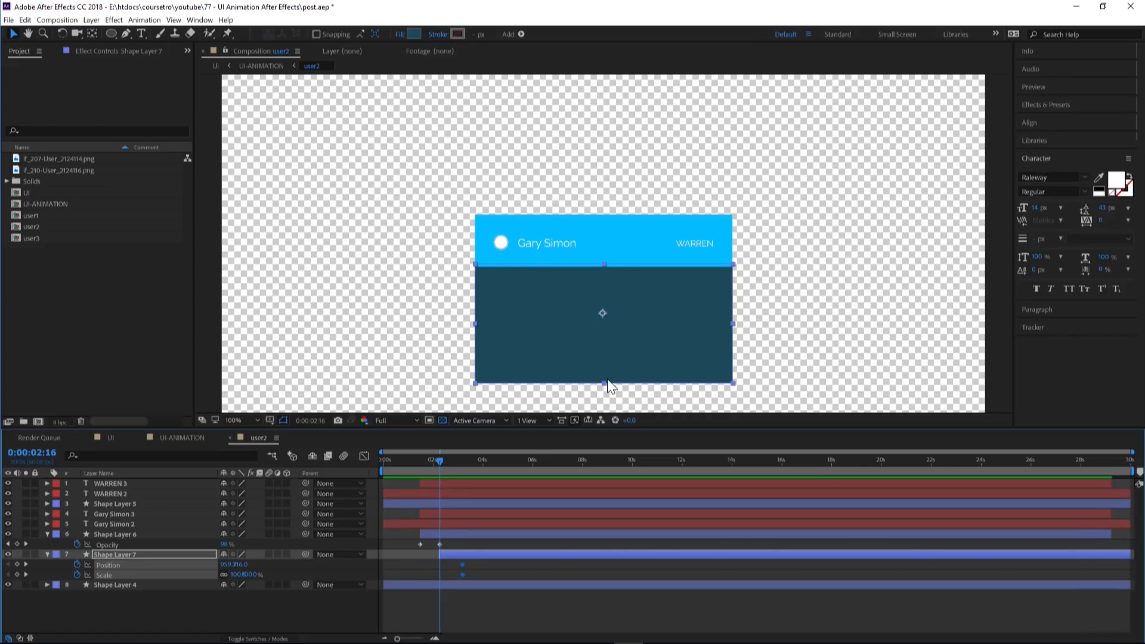
{"action": "left_click_drag", "start_coordinate": [605, 382], "coordinate": [616, 259]}
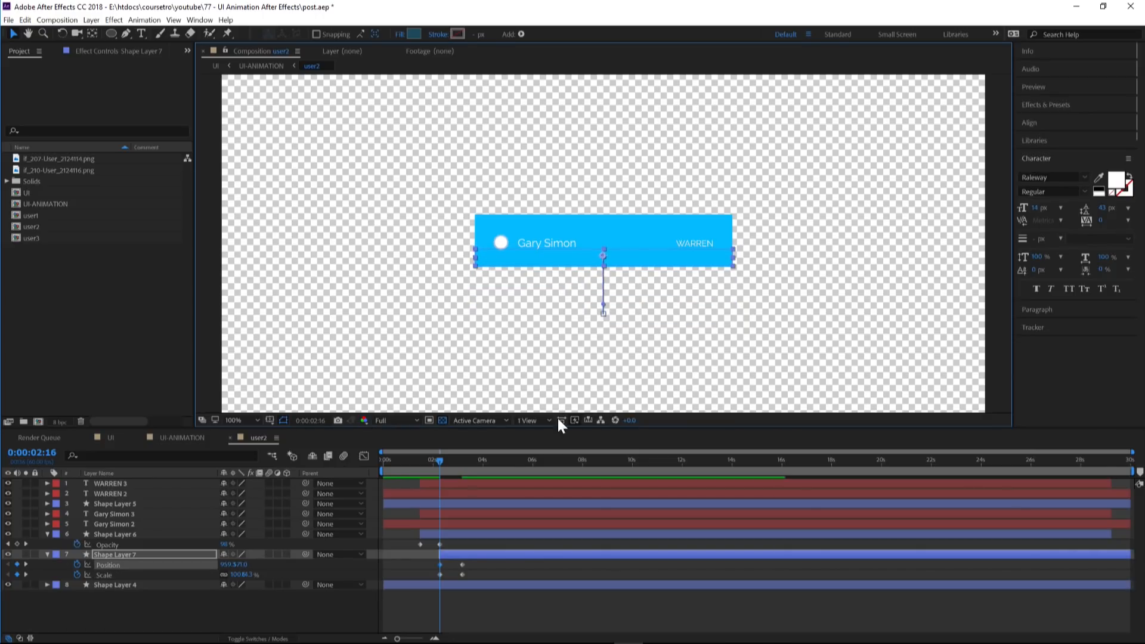
- Apply Easy Ease In to all of Shape Layer 7's position and scale keyframes
{"action": "left_click_drag", "start_coordinate": [445, 460], "coordinate": [467, 464]}
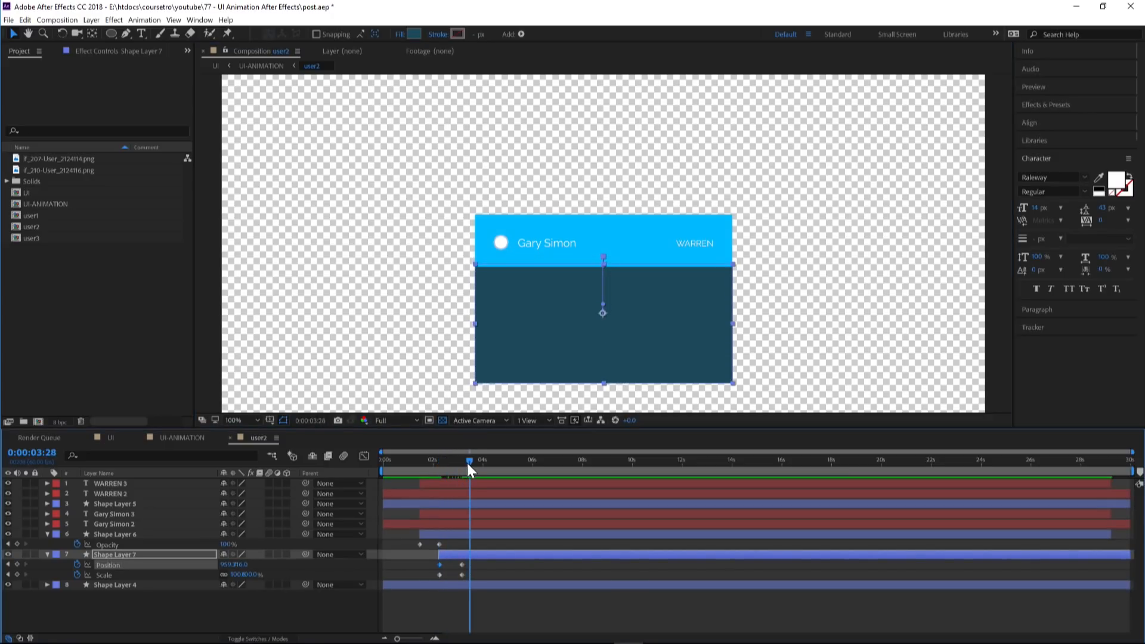
{"action": "left_click_drag", "start_coordinate": [474, 573], "coordinate": [425, 561]}
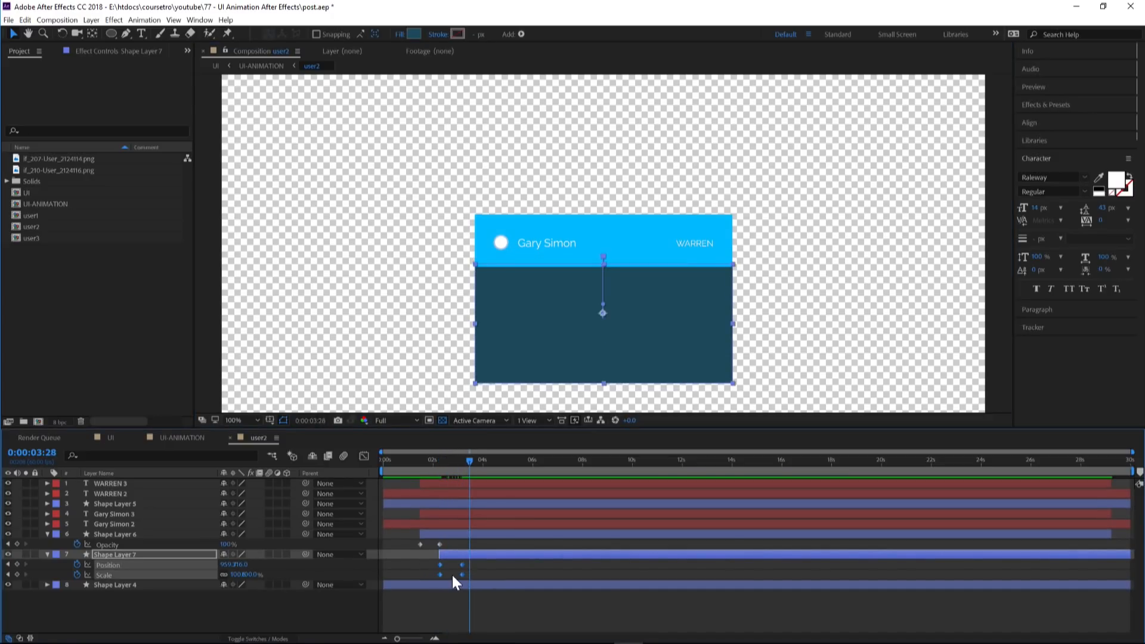
{"action": "right_click", "coordinate": [439, 572]}
{"action": "mouse_move", "coordinate": [449, 563]}
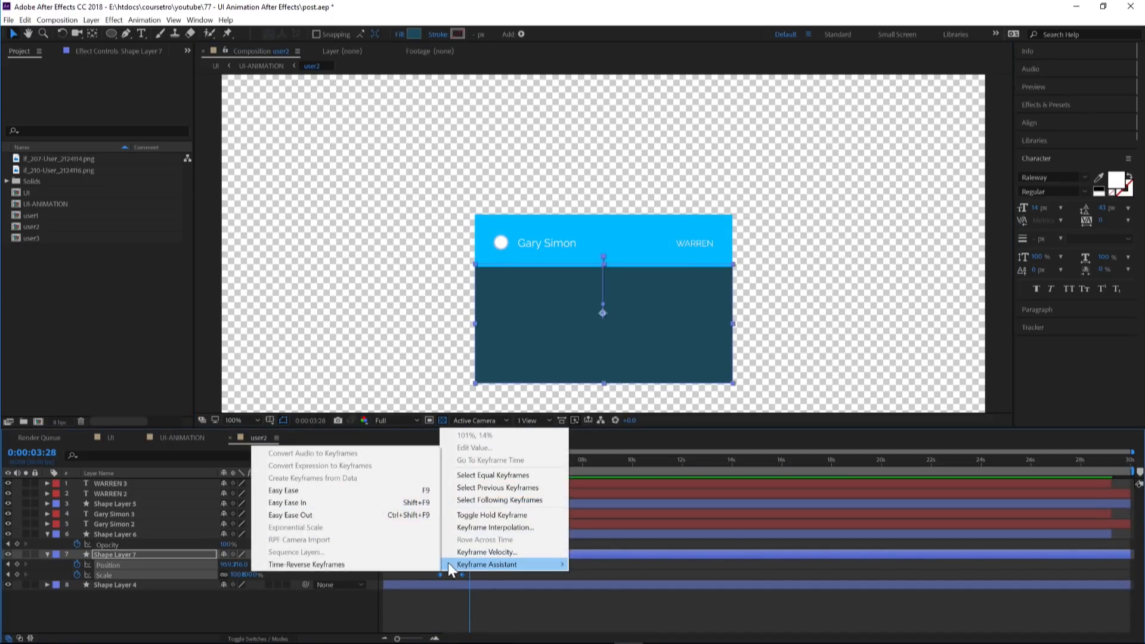
{"action": "left_click", "coordinate": [299, 498]}
{"action": "left_click", "coordinate": [514, 561]}
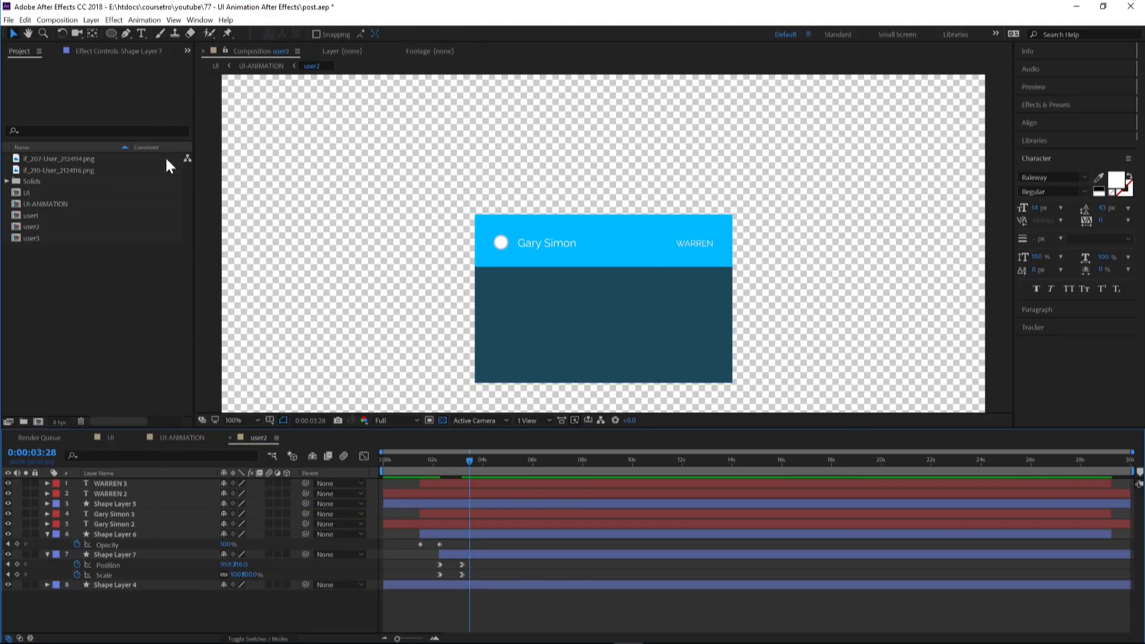
- Add a paragraph text box inside the dark panel with placeholder text asdfasdfasdfasdf, and left-align it
{"action": "left_click", "coordinate": [142, 34]}
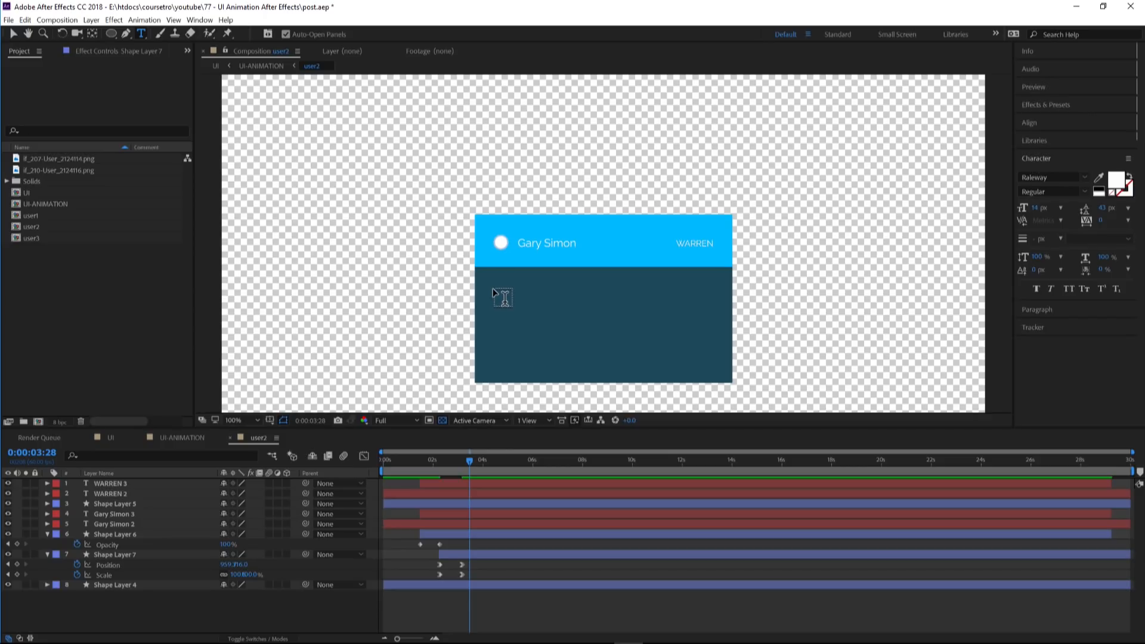
{"action": "left_click_drag", "start_coordinate": [493, 289], "coordinate": [713, 364]}
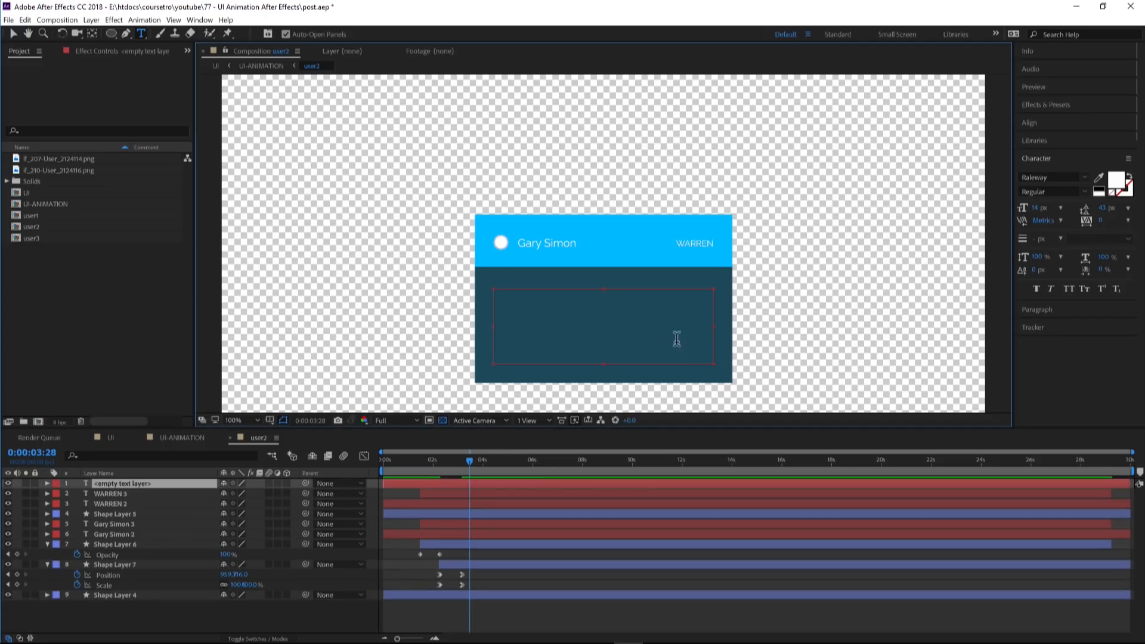
{"action": "type", "text": "asdfasdfasdfasdf"}
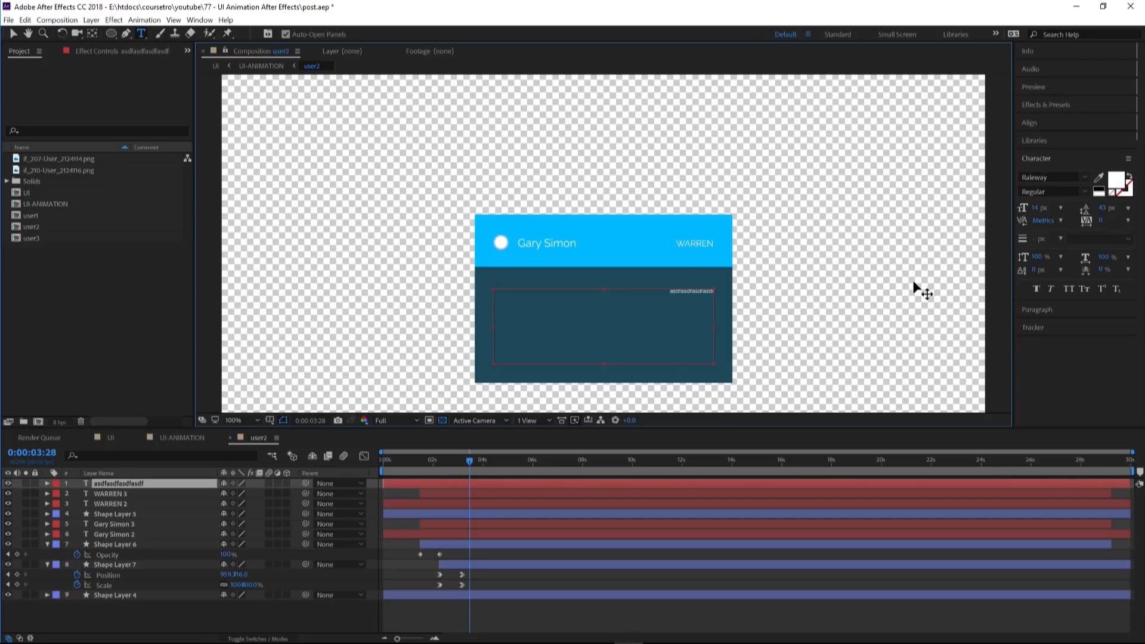
{"action": "left_click", "coordinate": [1040, 309]}
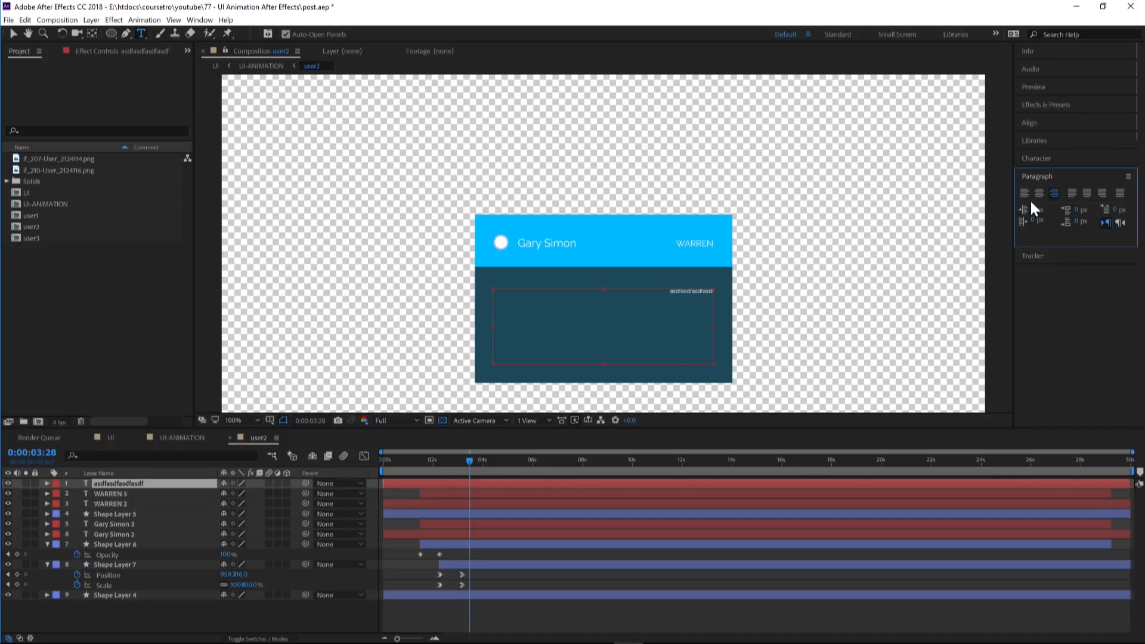
{"action": "left_click", "coordinate": [12, 35]}
- Switch to Chrome, copy the standard Lorem Ipsum passage from lipsum.com, and close the browser window
{"action": "mouse_move", "coordinate": [131, 621]}
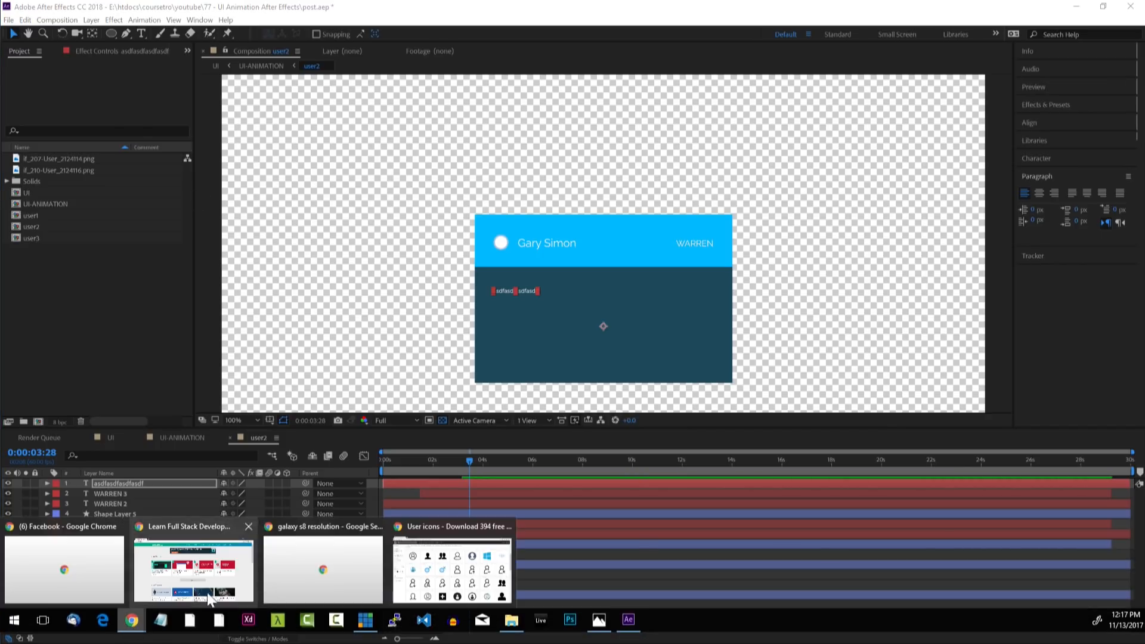
{"action": "left_click", "coordinate": [451, 570]}
{"action": "left_click", "coordinate": [325, 28]}
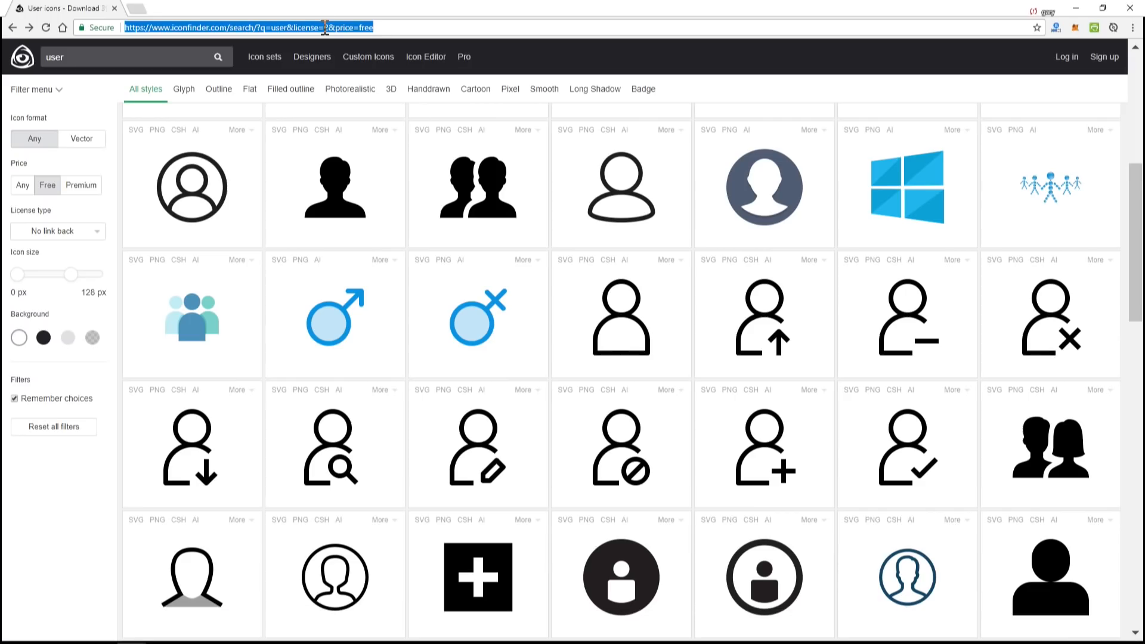
{"action": "type", "text": "lipsum.com"}
{"action": "key", "text": "Return"}
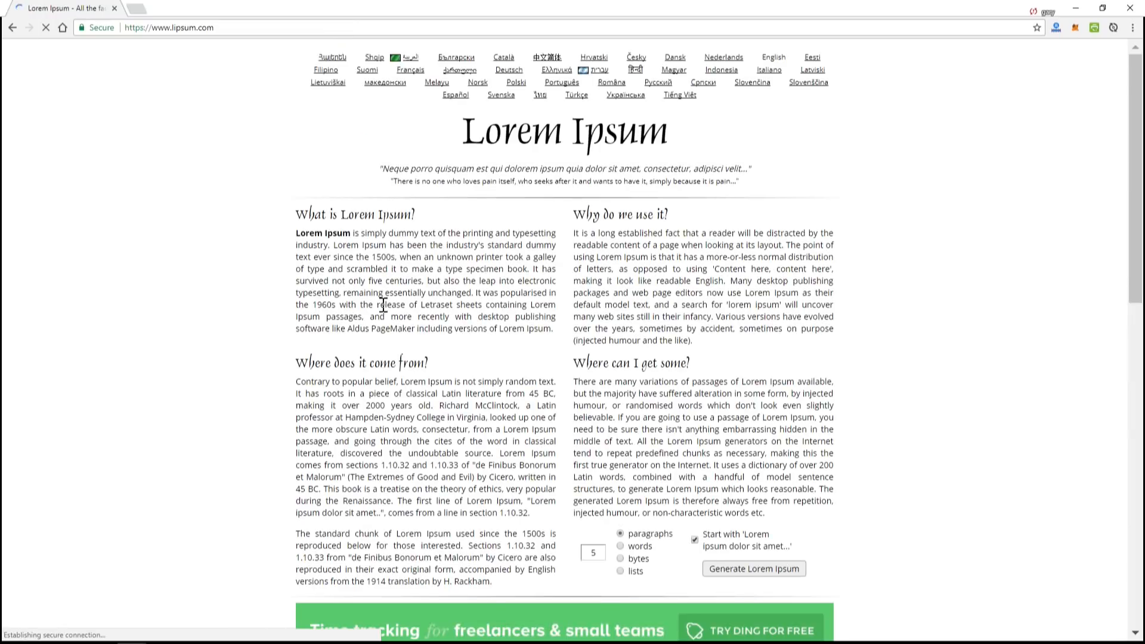
{"action": "scroll", "coordinate": [384, 305], "scroll_direction": "down", "scroll_amount": 10}
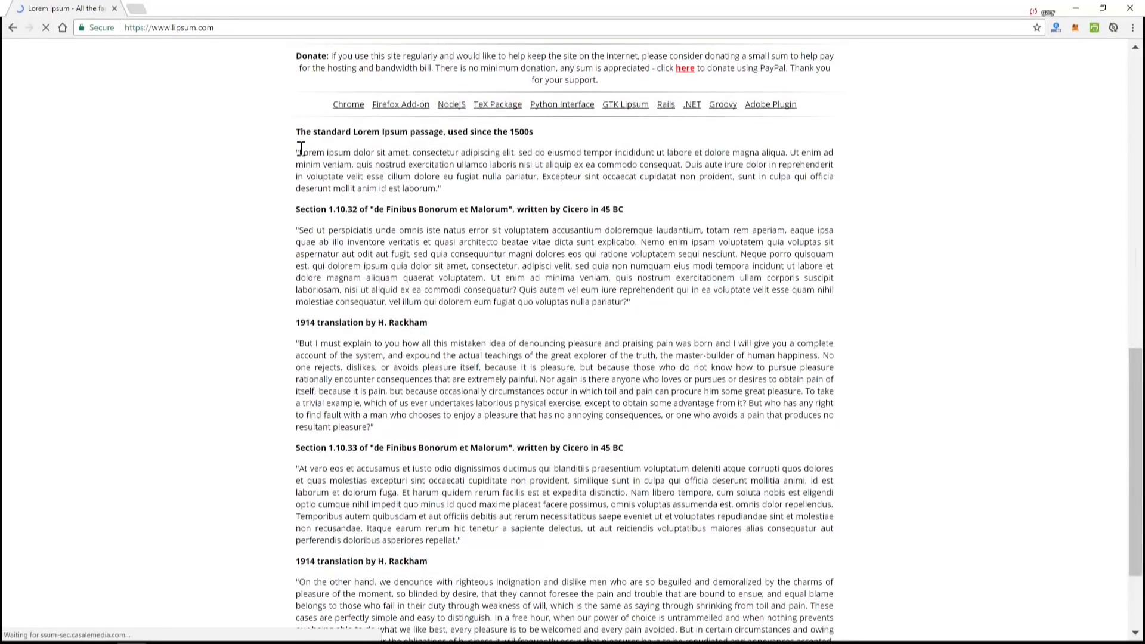
{"action": "left_click_drag", "start_coordinate": [301, 149], "coordinate": [437, 190]}
{"action": "key", "text": "ctrl+c"}
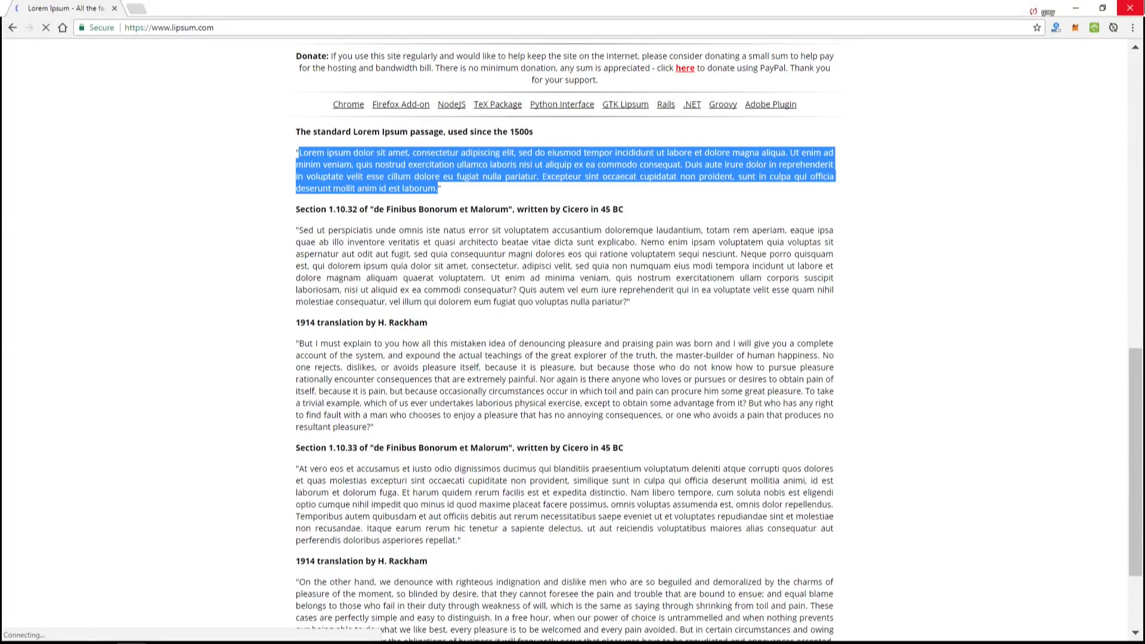
{"action": "left_click", "coordinate": [1136, 5]}
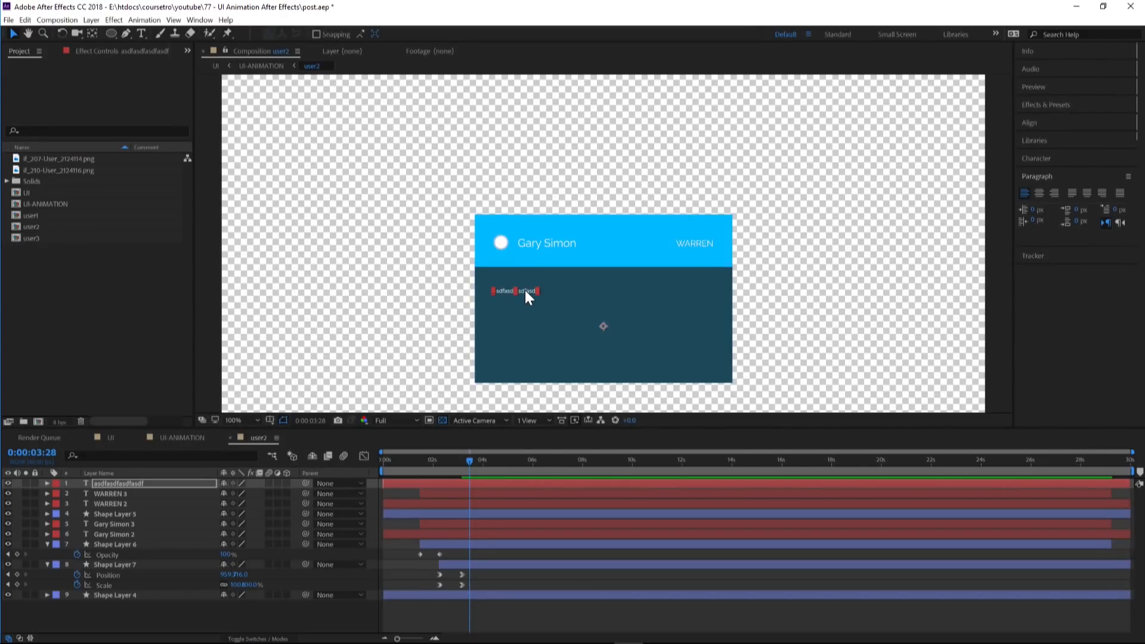
- Replace the placeholder with the copied Lorem Ipsum passage, and set the font size to 19 px and leading to 31 px
{"action": "double_click", "coordinate": [525, 291]}
{"action": "key", "text": "ctrl+v"}
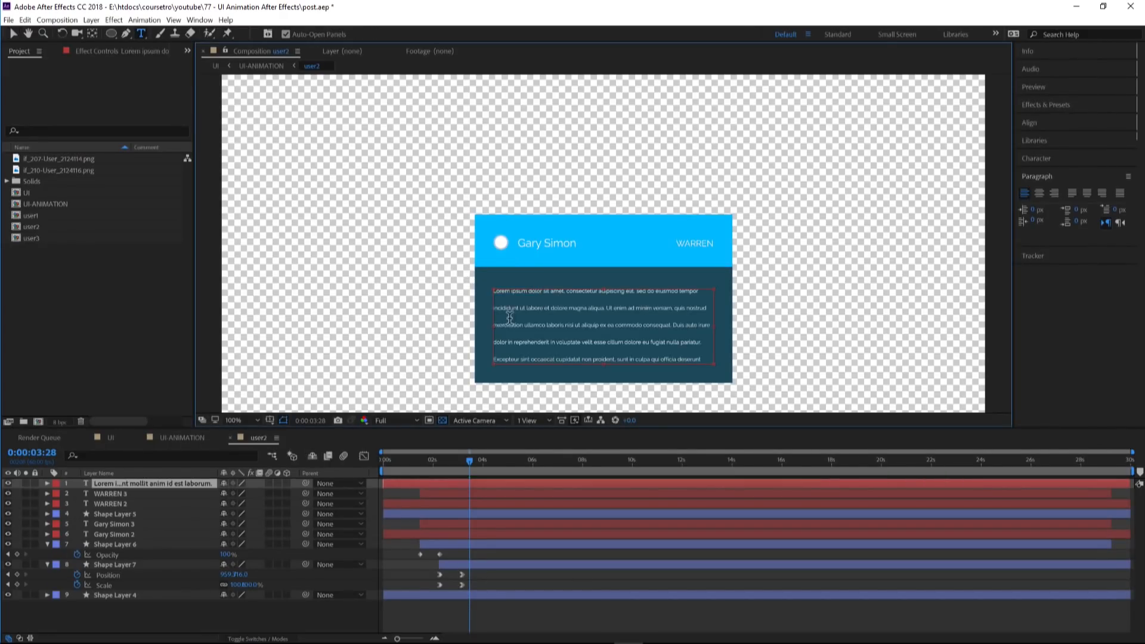
{"action": "left_click", "coordinate": [13, 34]}
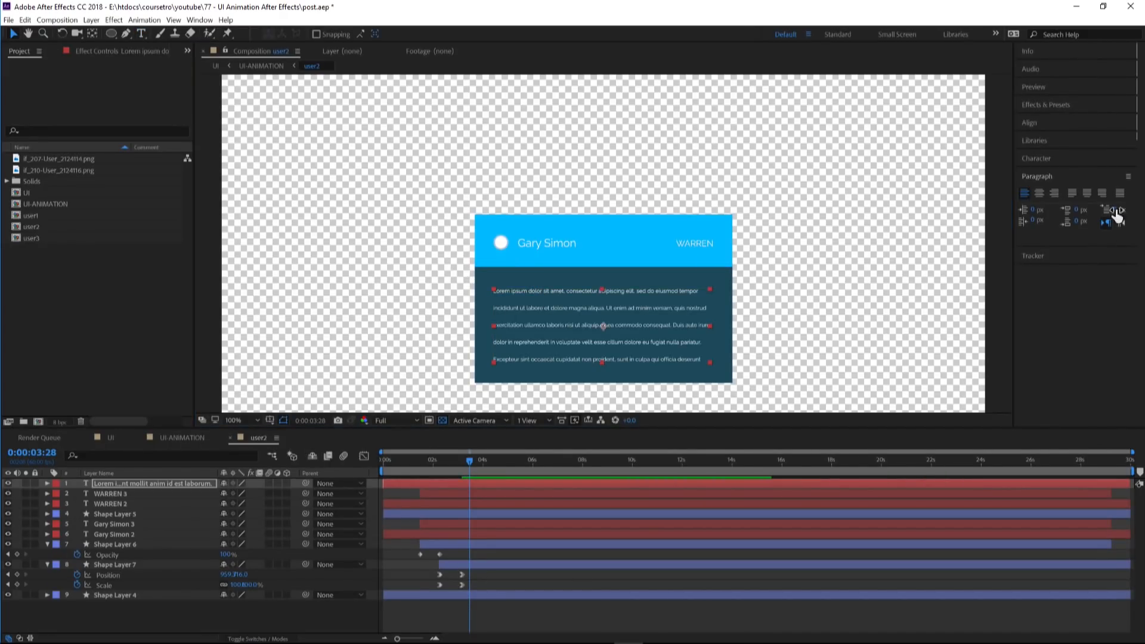
{"action": "left_click", "coordinate": [1037, 159]}
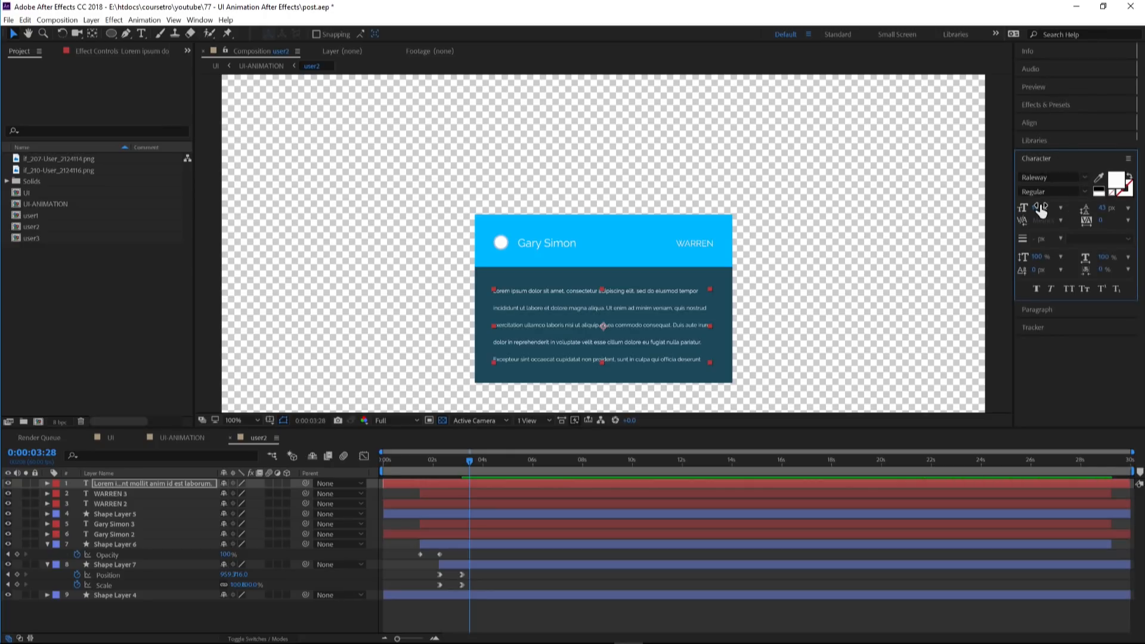
{"action": "left_click_drag", "start_coordinate": [1046, 203], "coordinate": [990, 236]}
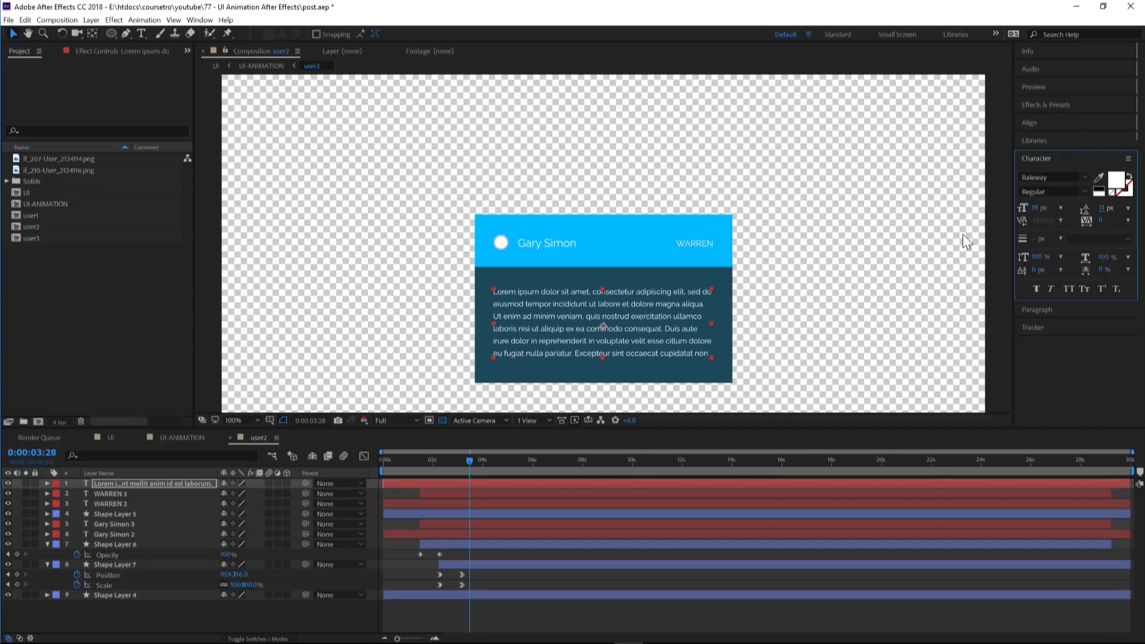
- Recolor the Lorem Ipsum paragraph to a muted light blue, starting from a color sampled on the card
{"action": "left_click", "coordinate": [1115, 185]}
{"action": "left_click_drag", "start_coordinate": [507, 207], "coordinate": [875, 127]}
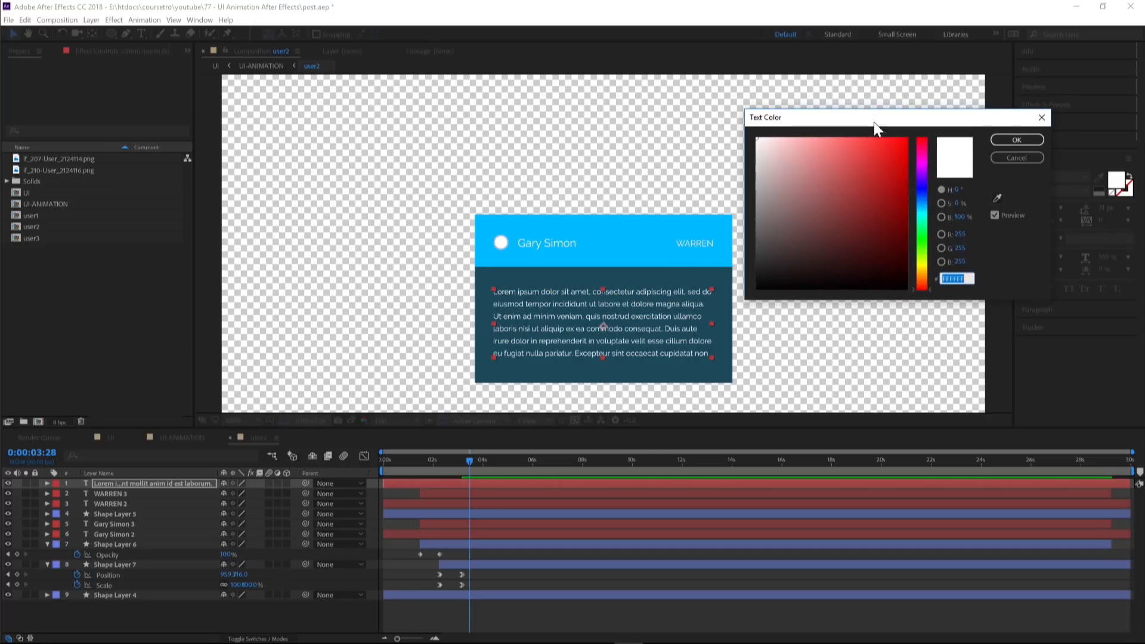
{"action": "left_click", "coordinate": [998, 199]}
{"action": "left_click", "coordinate": [688, 278]}
{"action": "mouse_move", "coordinate": [865, 221]}
{"action": "left_mouse_down"}
{"action": "mouse_move", "coordinate": [838, 176]}
{"action": "mouse_move", "coordinate": [817, 169]}
{"action": "left_mouse_up"}
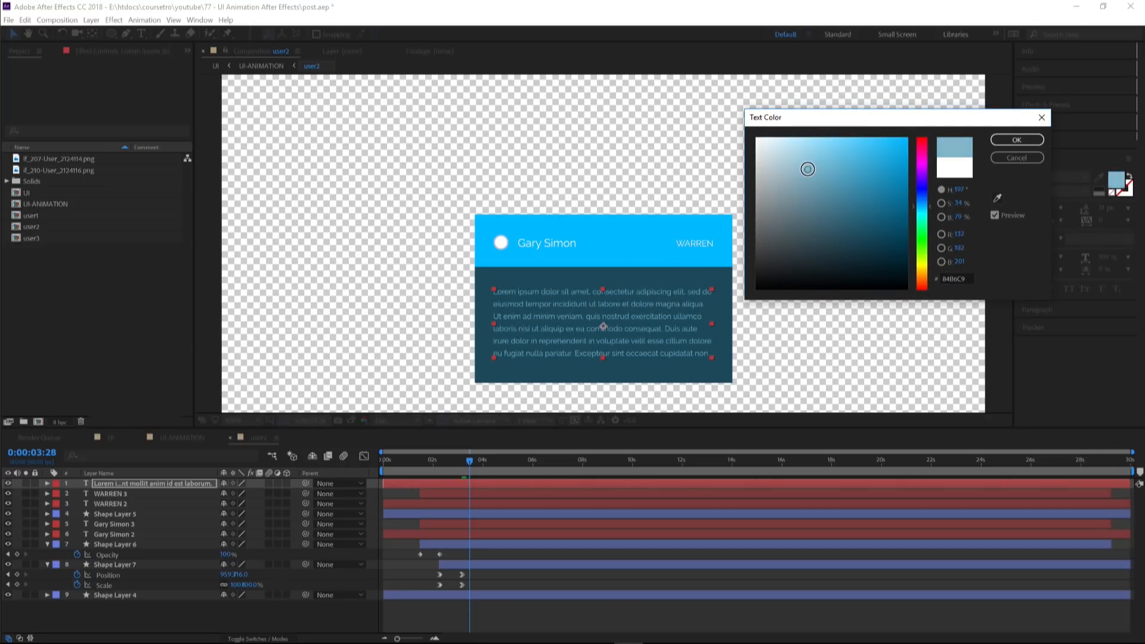
{"action": "left_click", "coordinate": [817, 163]}
{"action": "left_click", "coordinate": [1018, 141]}
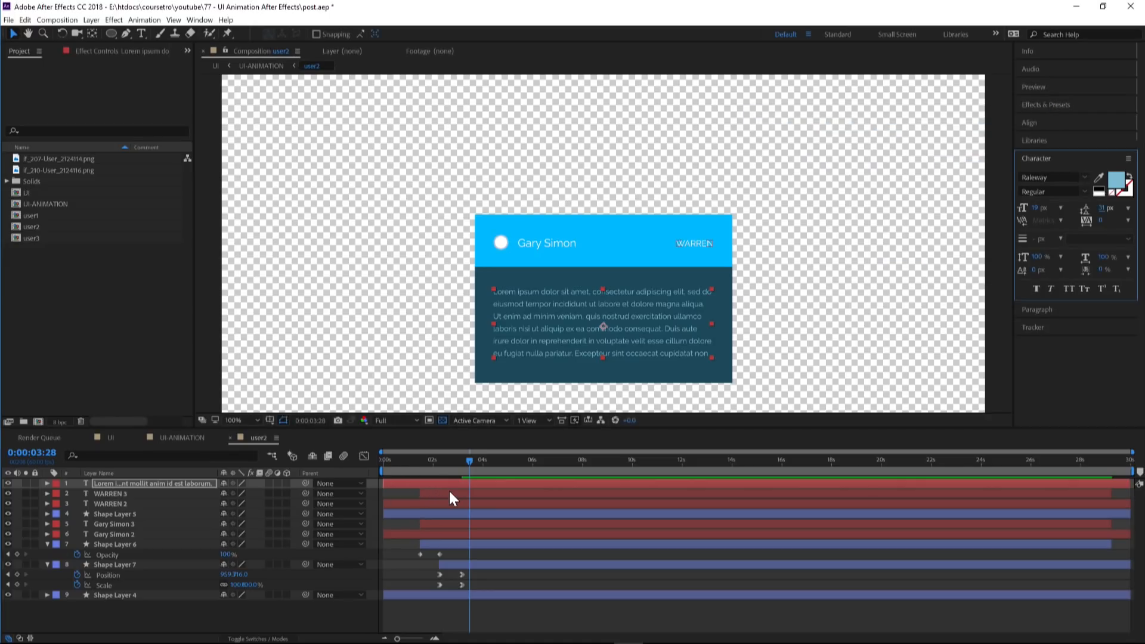
- Start the Lorem Ipsum layer at 0:00:03:02 and keyframe its opacity from 0% there to 100% at 0:00:04:36
{"action": "key", "text": "alt+bracketleft"}
{"action": "left_click_drag", "start_coordinate": [477, 485], "coordinate": [459, 458]}
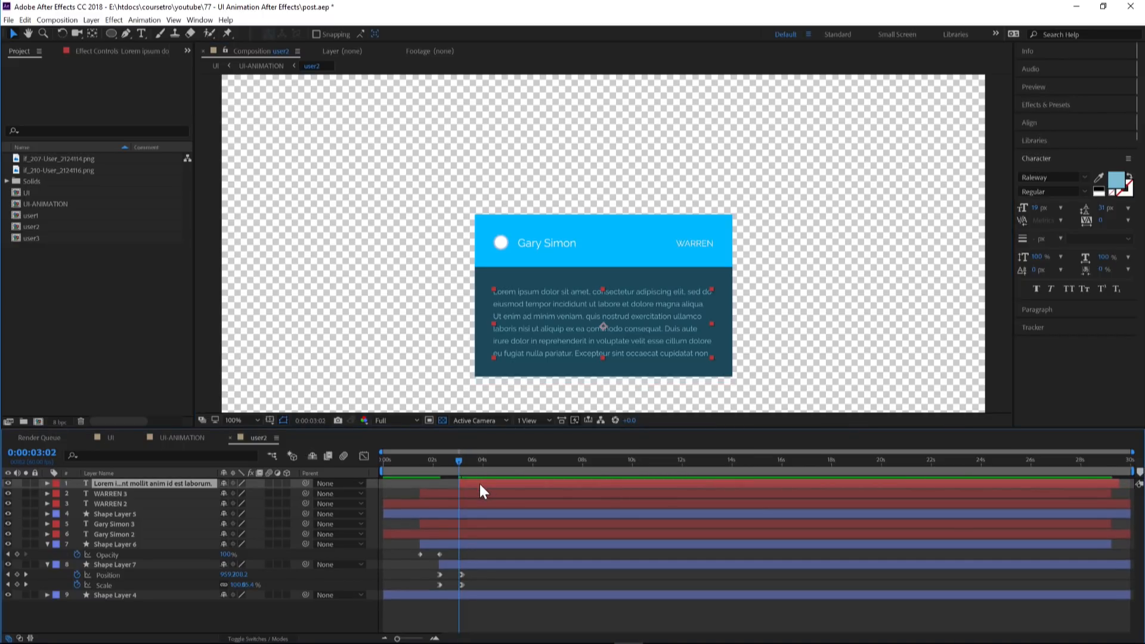
{"action": "key", "text": "t"}
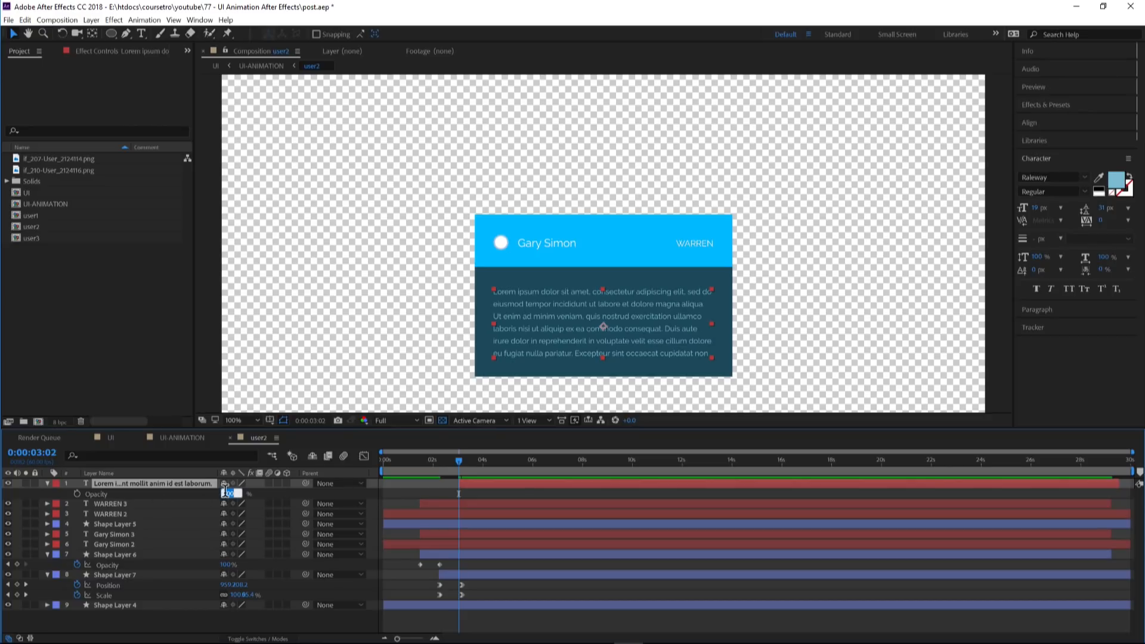
{"action": "key", "text": "Return"}
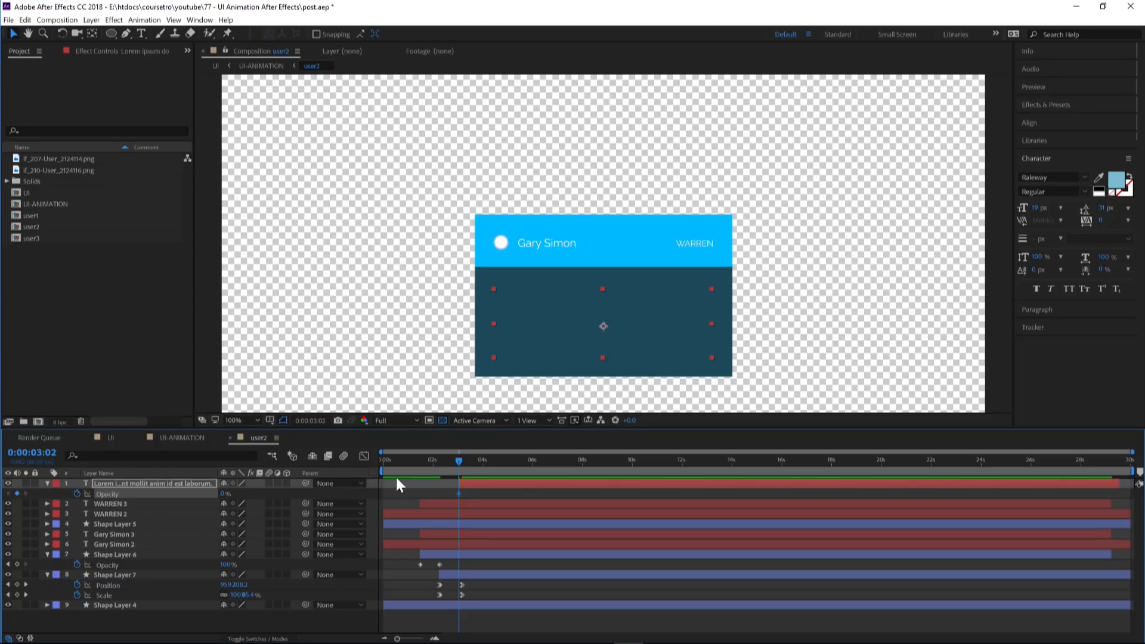
{"action": "left_click_drag", "start_coordinate": [465, 457], "coordinate": [498, 459]}
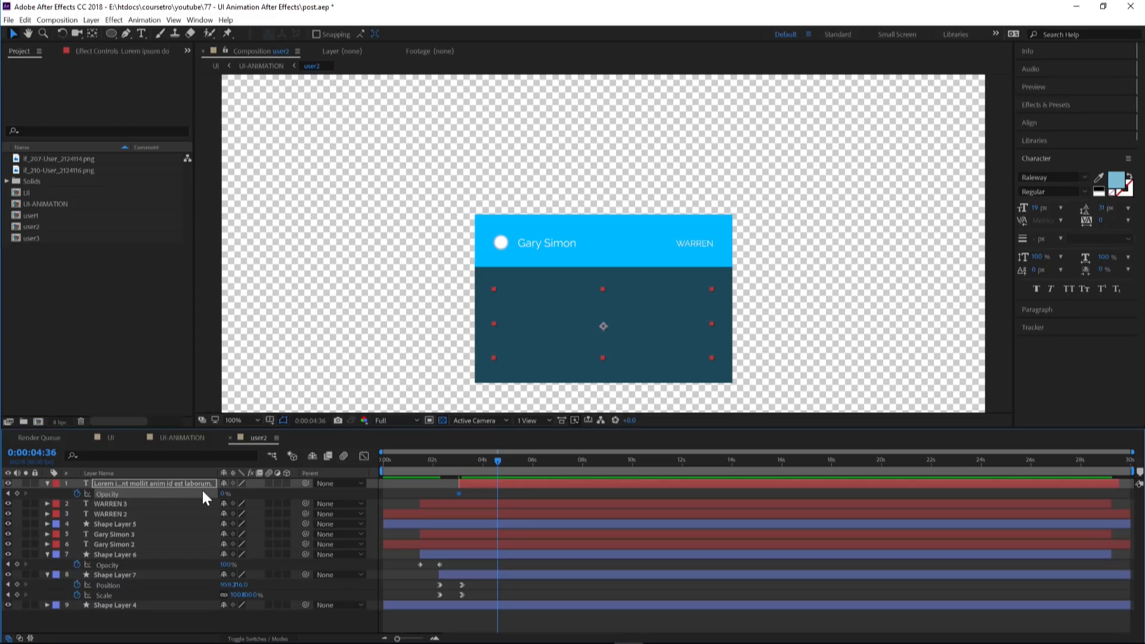
{"action": "type", "text": "100"}
{"action": "key", "text": "Return"}
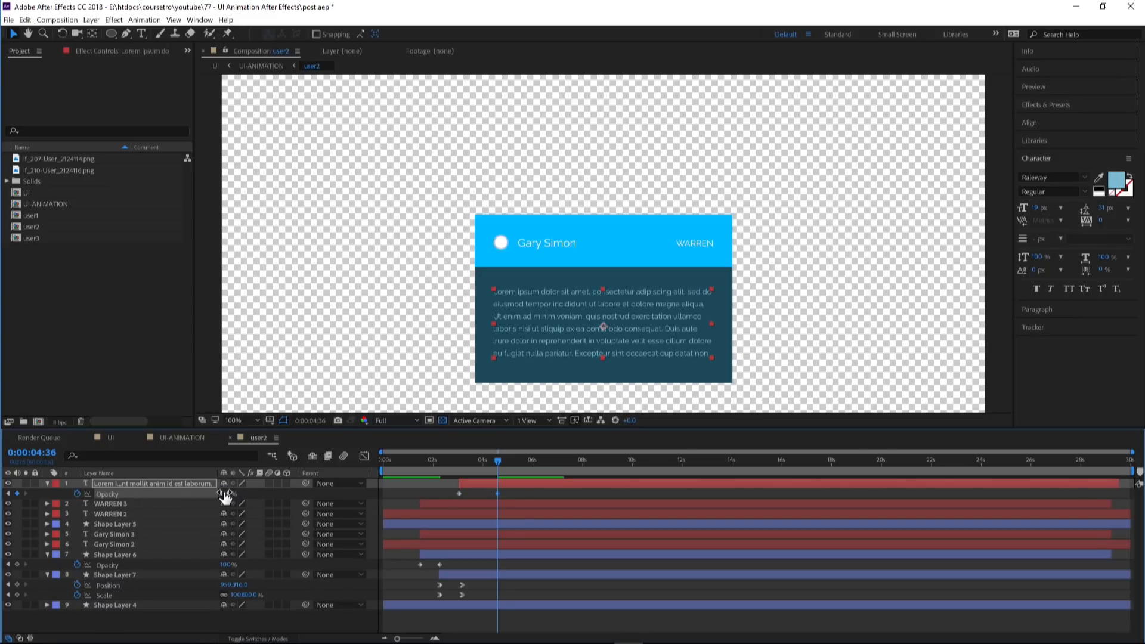
- Preview the animation in the UI composition
{"action": "left_click", "coordinate": [111, 437]}
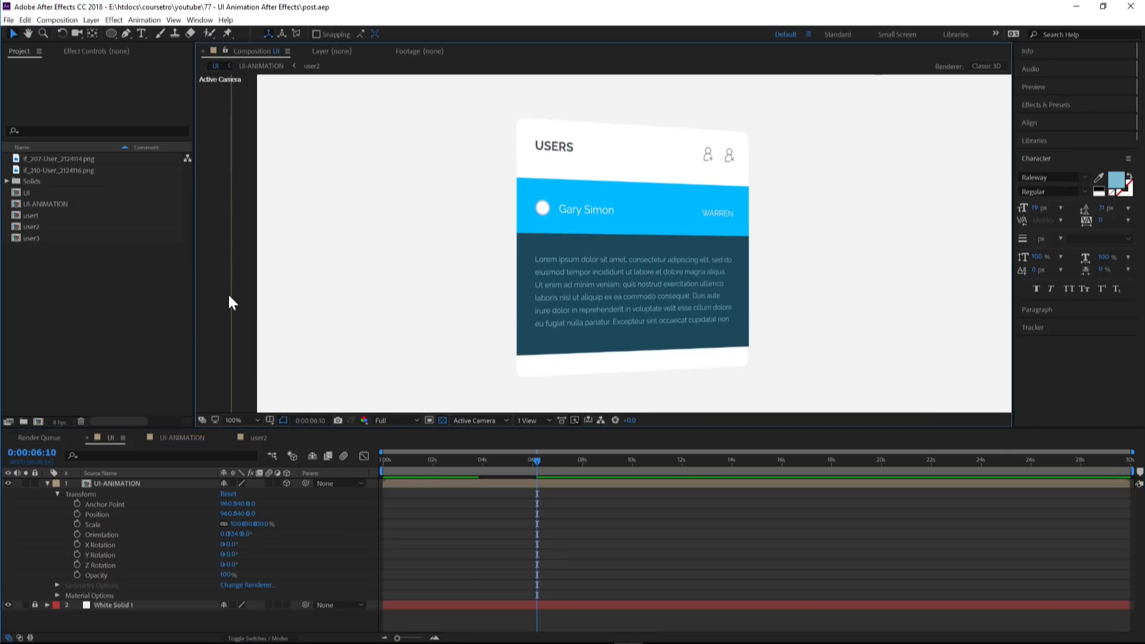
{"action": "key", "text": "space"}
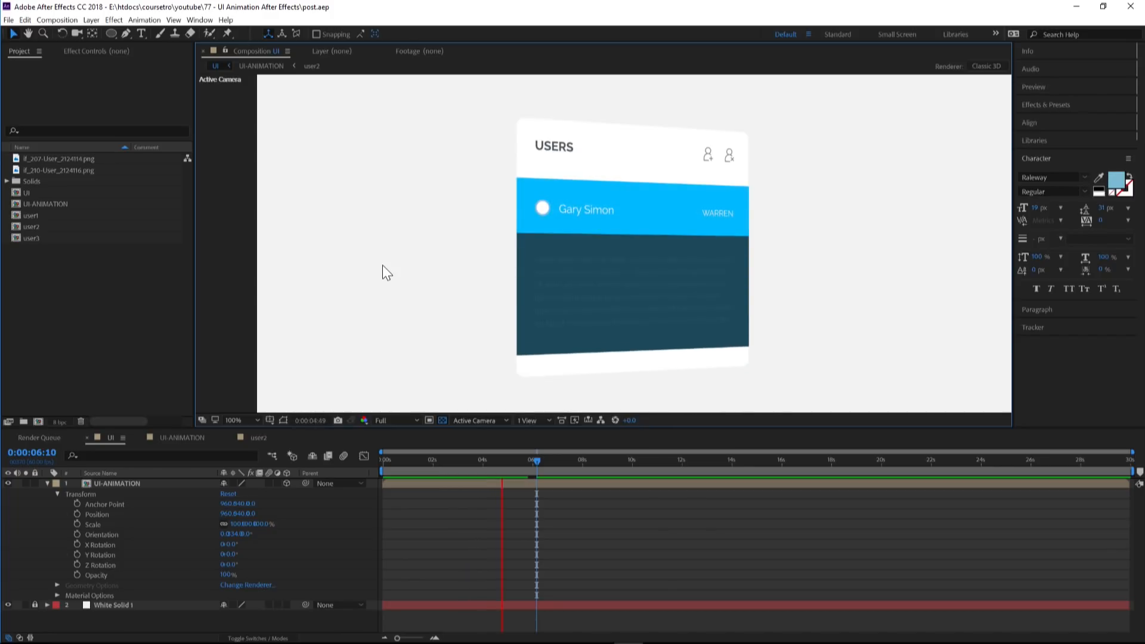
{"action": "key", "text": "space"}
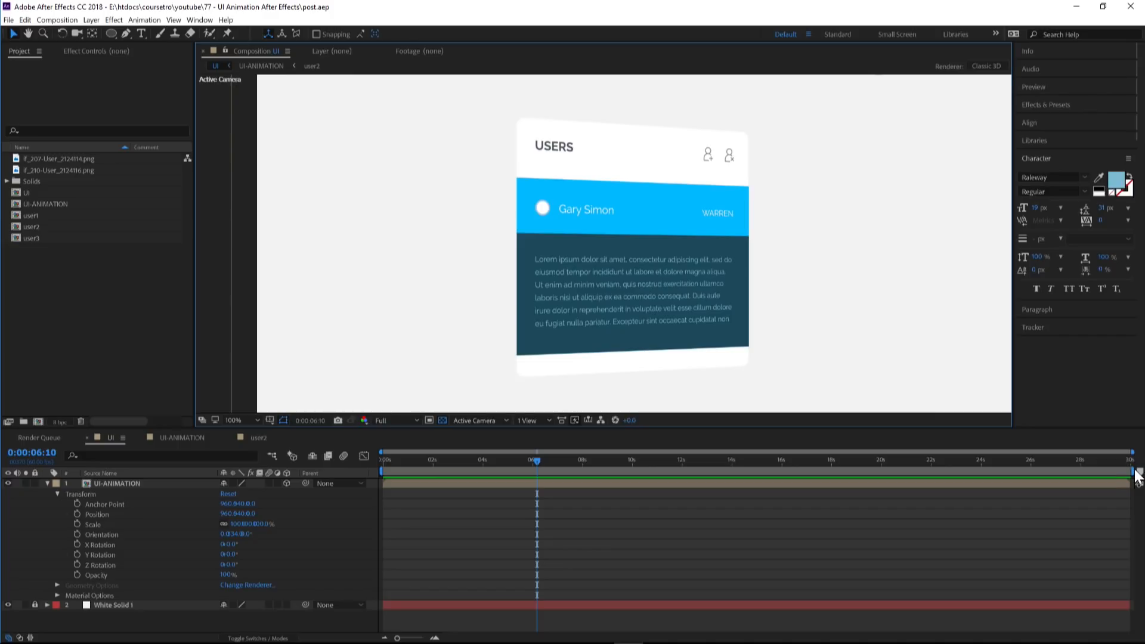
- Shorten the UI composition's work area to end at about 0:00:06:32 and play it back
{"action": "left_click_drag", "start_coordinate": [1136, 471], "coordinate": [553, 498]}
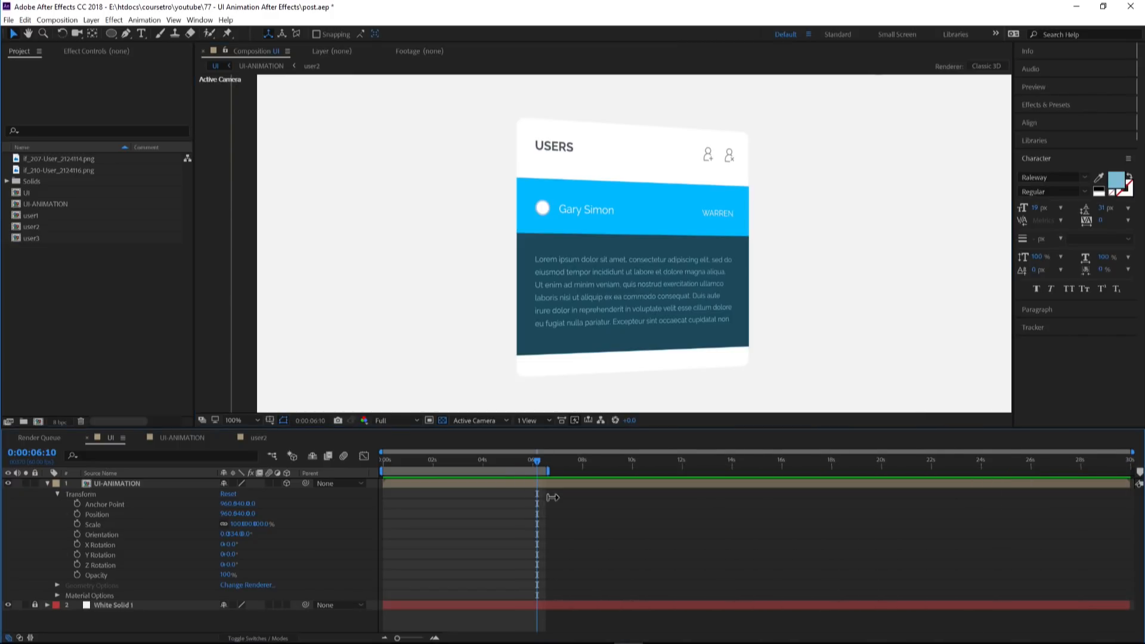
{"action": "key", "text": "space"}
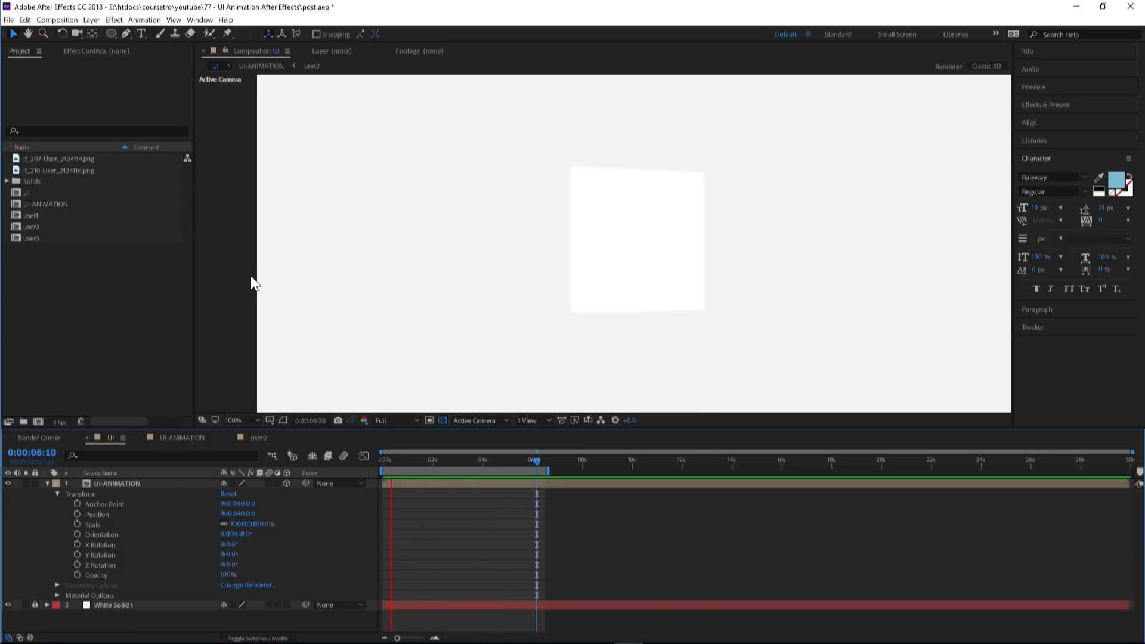
{"action": "key", "text": "space"}
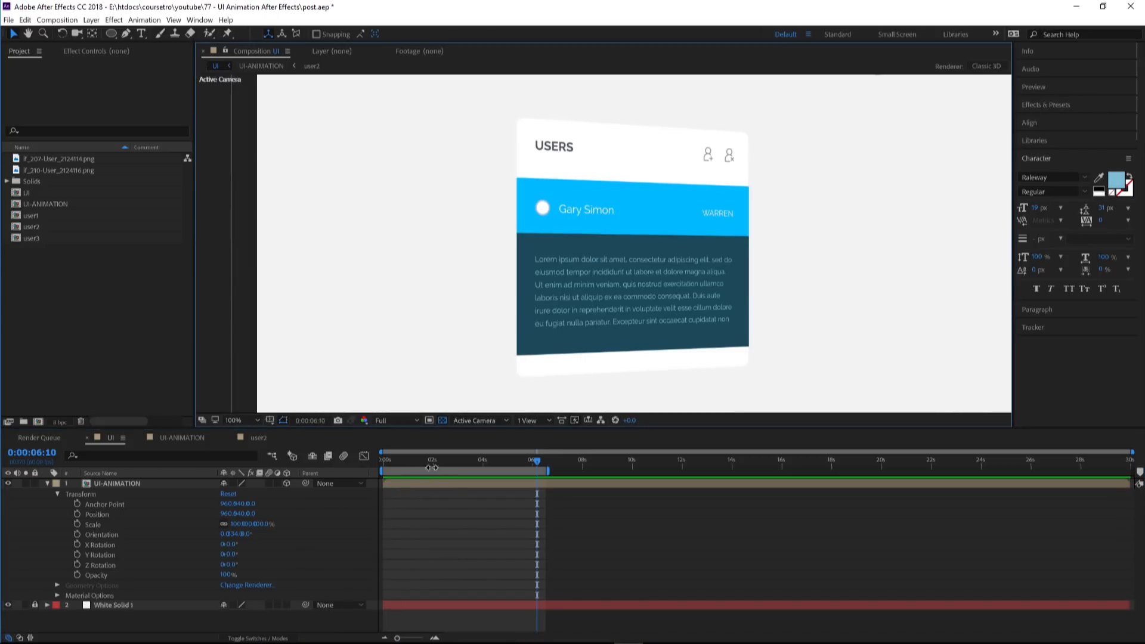
- Keyframe UI-ANIMATION's orientation at 0:00:00:39, and at 0:00:06:32 turn its Y orientation to about 25° so the card faces the opposite way
{"action": "left_click", "coordinate": [468, 482]}
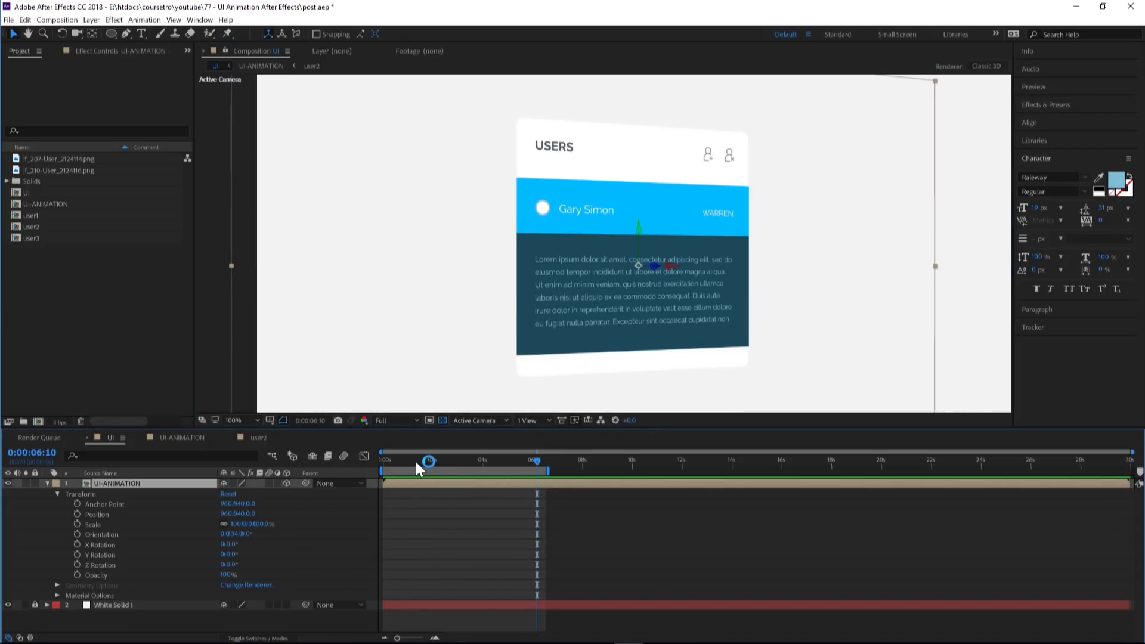
{"action": "mouse_move", "coordinate": [417, 461]}
{"action": "left_mouse_down"}
{"action": "mouse_move", "coordinate": [388, 461]}
{"action": "mouse_move", "coordinate": [453, 466]}
{"action": "mouse_move", "coordinate": [420, 466]}
{"action": "left_mouse_up"}
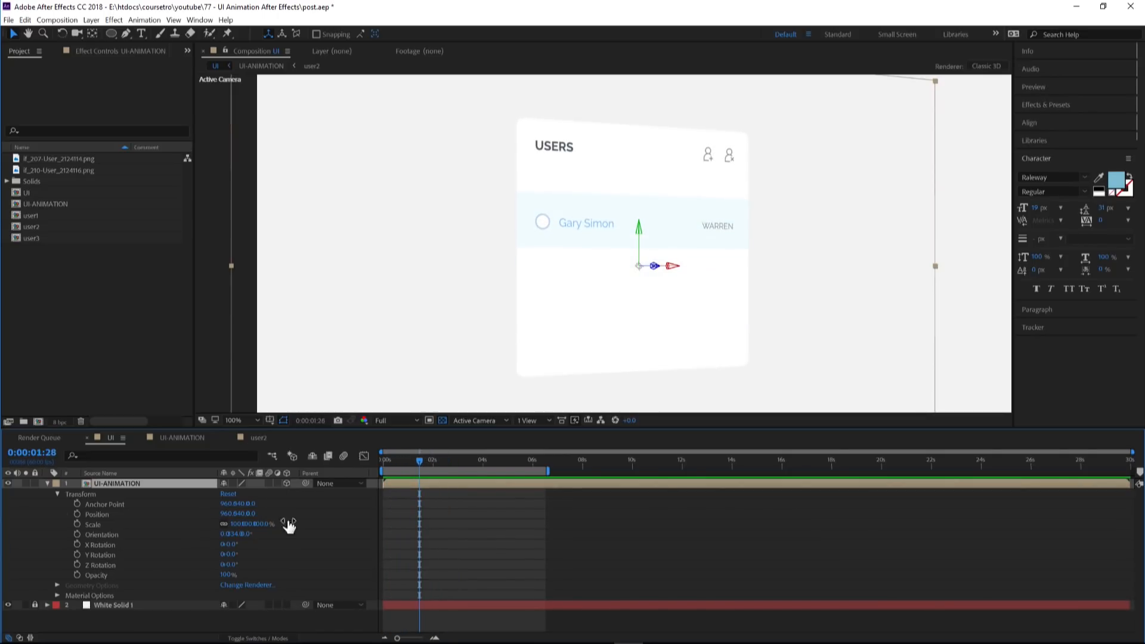
{"action": "mouse_move", "coordinate": [414, 460]}
{"action": "left_mouse_down"}
{"action": "mouse_move", "coordinate": [389, 460]}
{"action": "mouse_move", "coordinate": [399, 464]}
{"action": "left_mouse_up"}
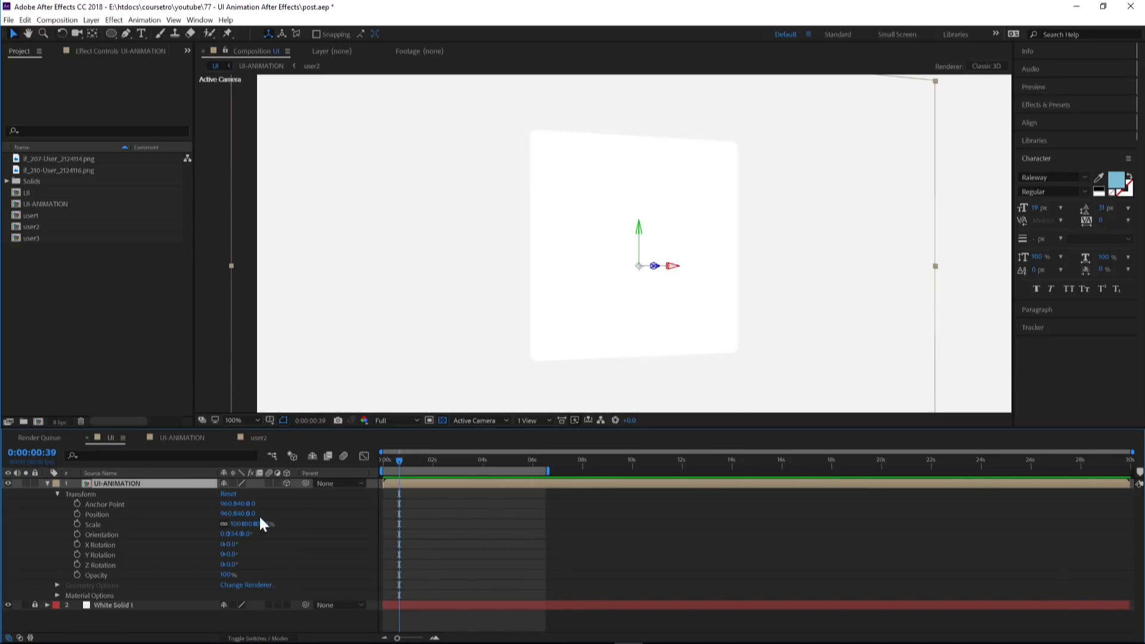
{"action": "left_click", "coordinate": [77, 534]}
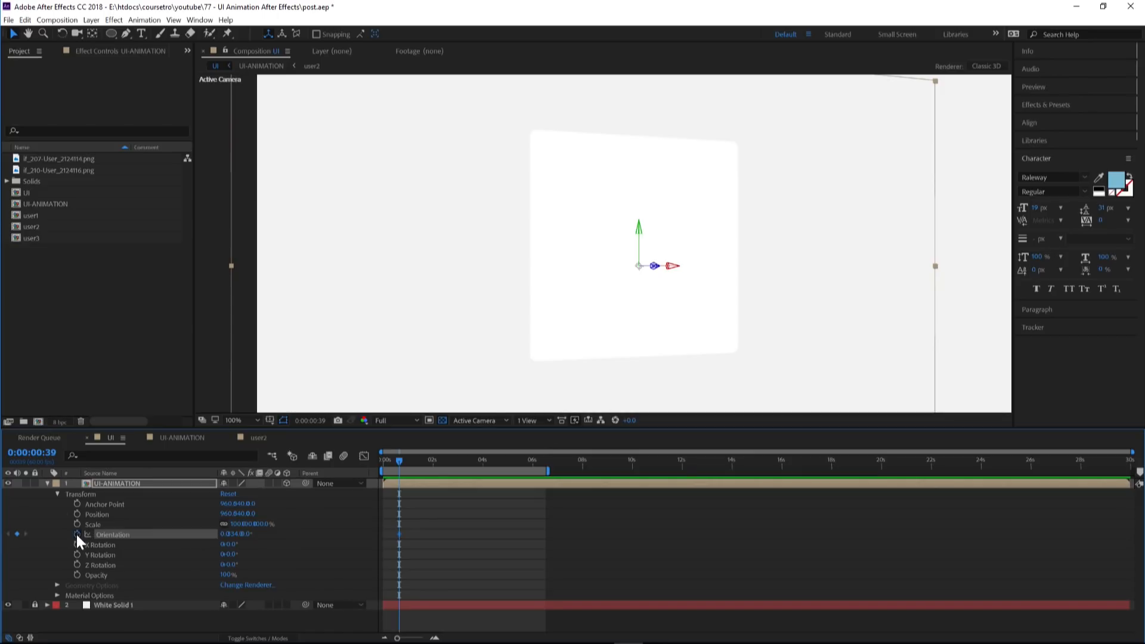
{"action": "left_click_drag", "start_coordinate": [397, 460], "coordinate": [545, 461]}
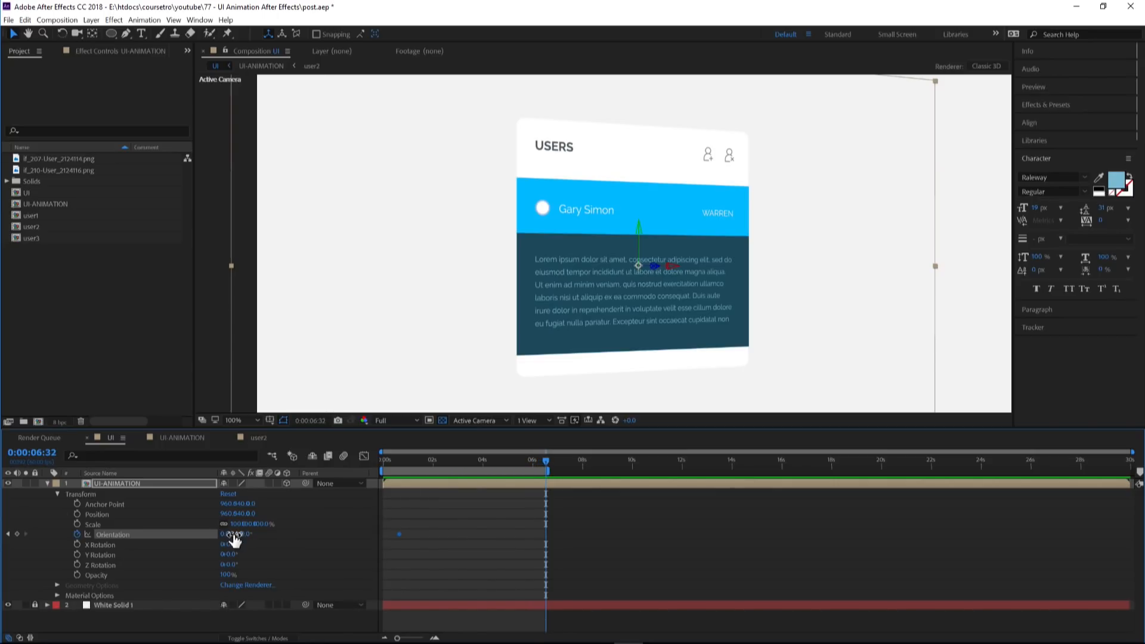
{"action": "left_click_drag", "start_coordinate": [232, 534], "coordinate": [263, 535]}
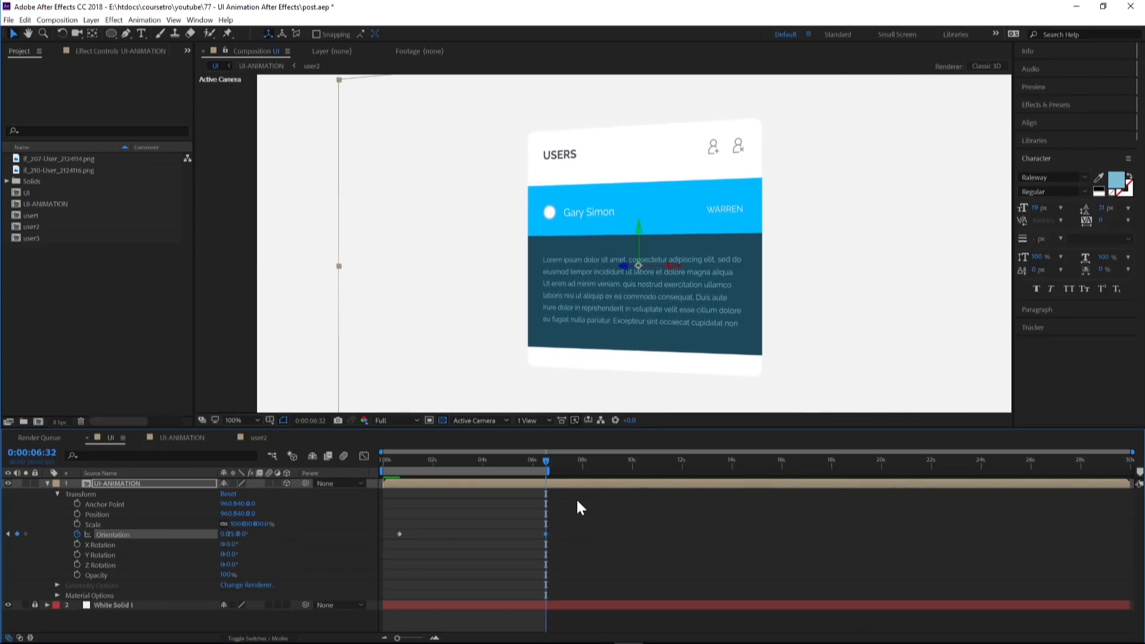
- Save the project and preview the UI composition from 0:00:00:00
{"action": "left_click_drag", "start_coordinate": [543, 466], "coordinate": [363, 471]}
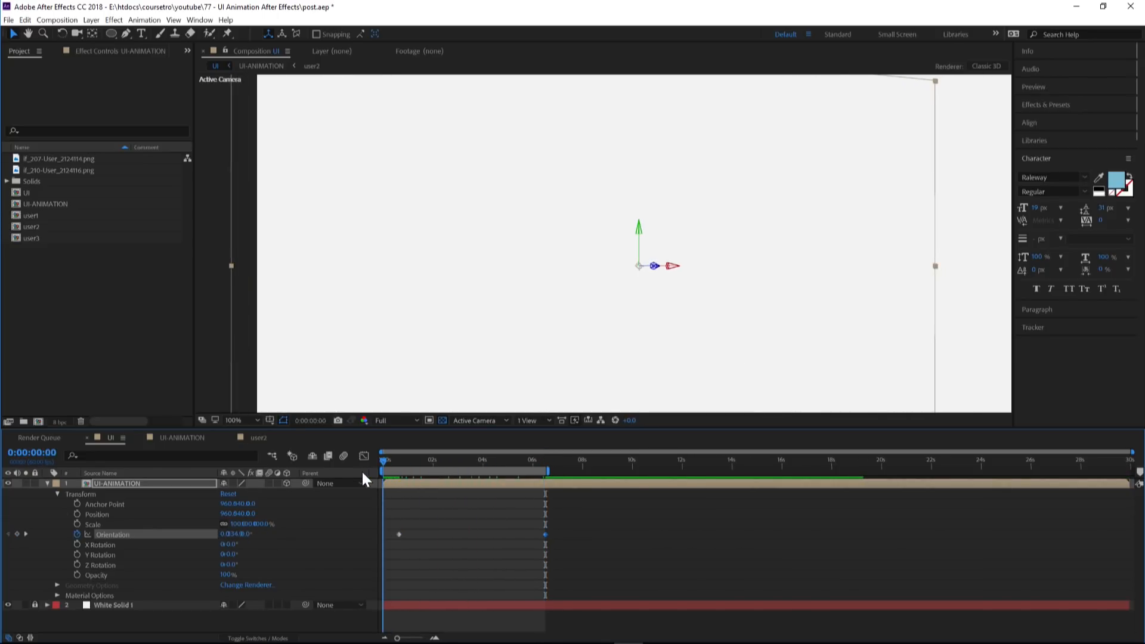
{"action": "key", "text": "ctrl+s"}
{"action": "key", "text": "space"}
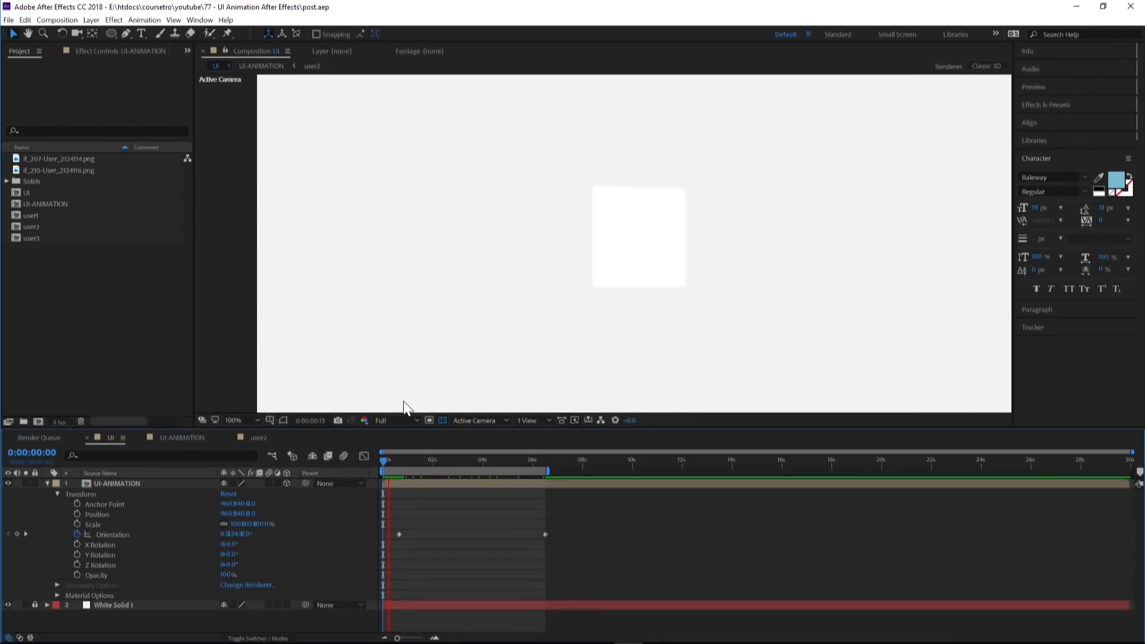